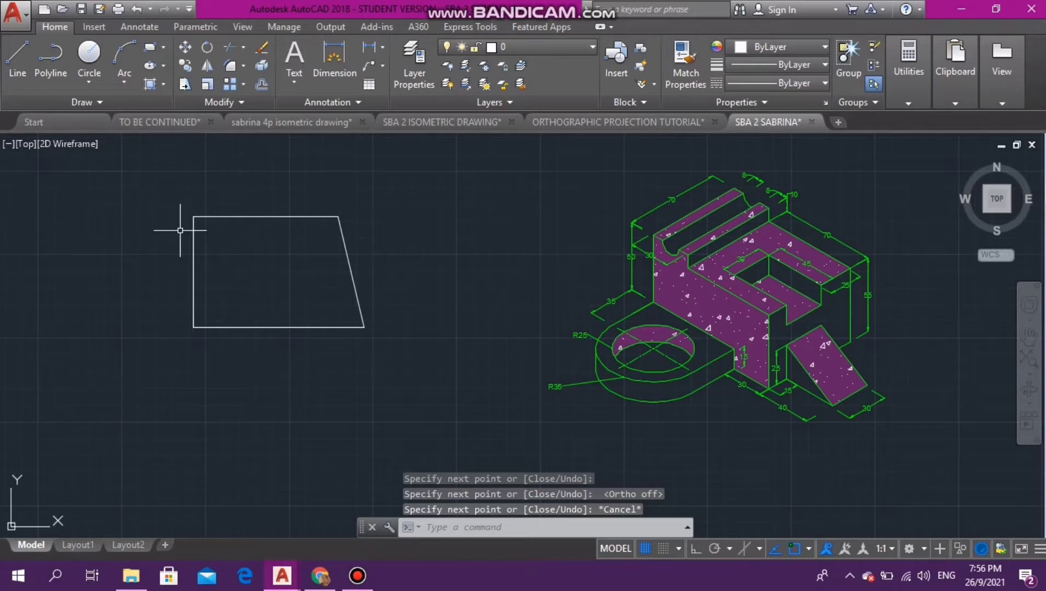
- Set the colour of all four edges of the white quadrilateral to Blue
click(160, 199)
click(366, 346)
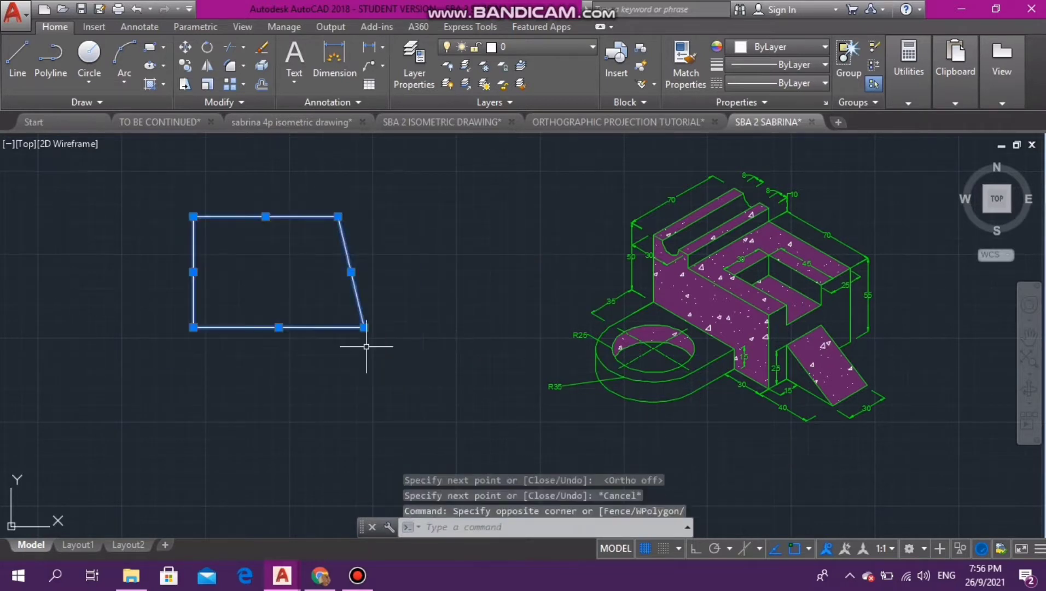
click(780, 46)
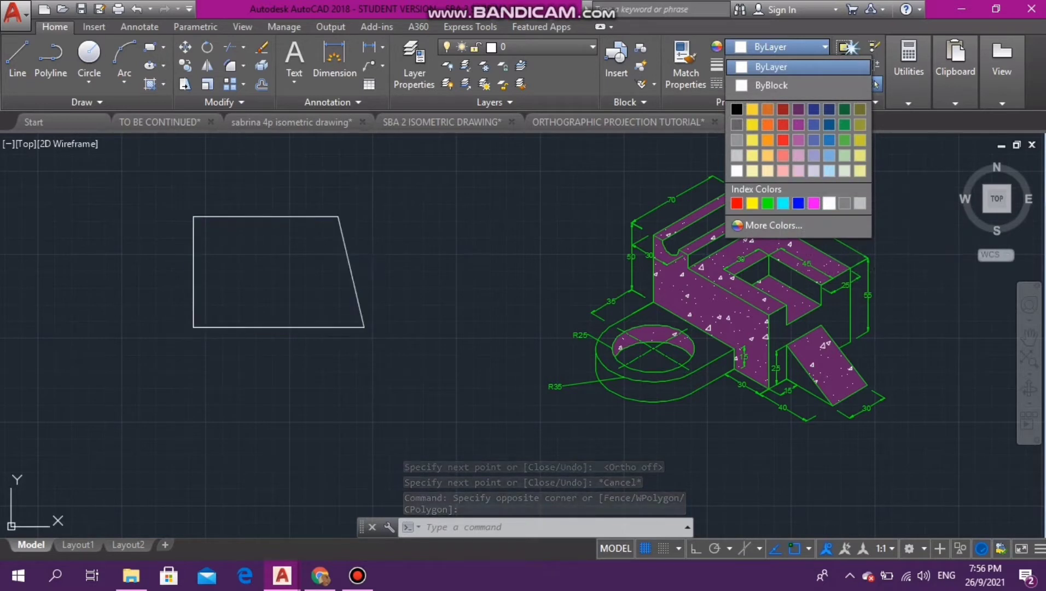
click(798, 203)
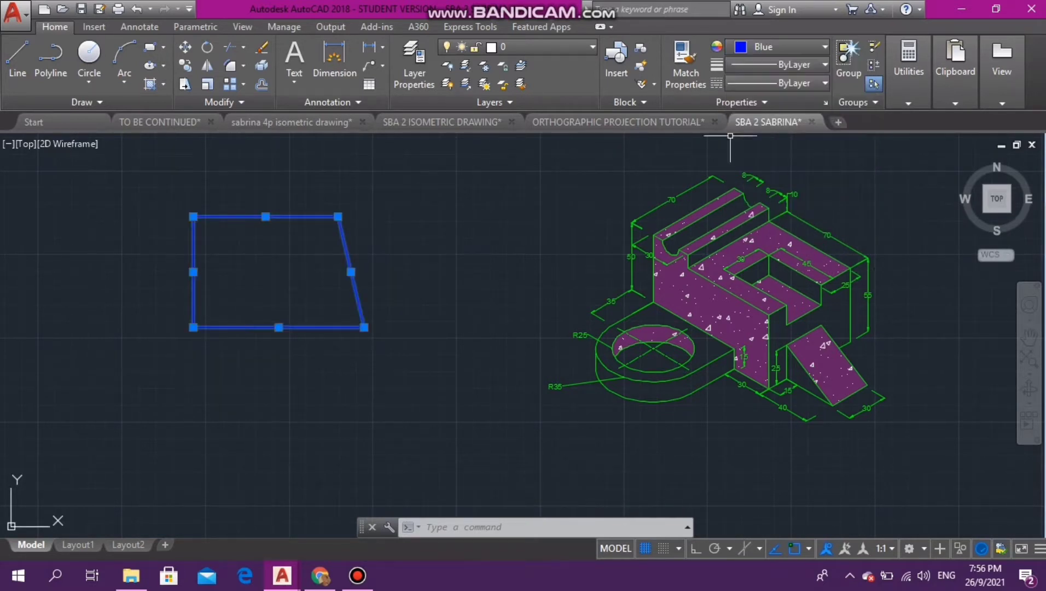
key(Escape)
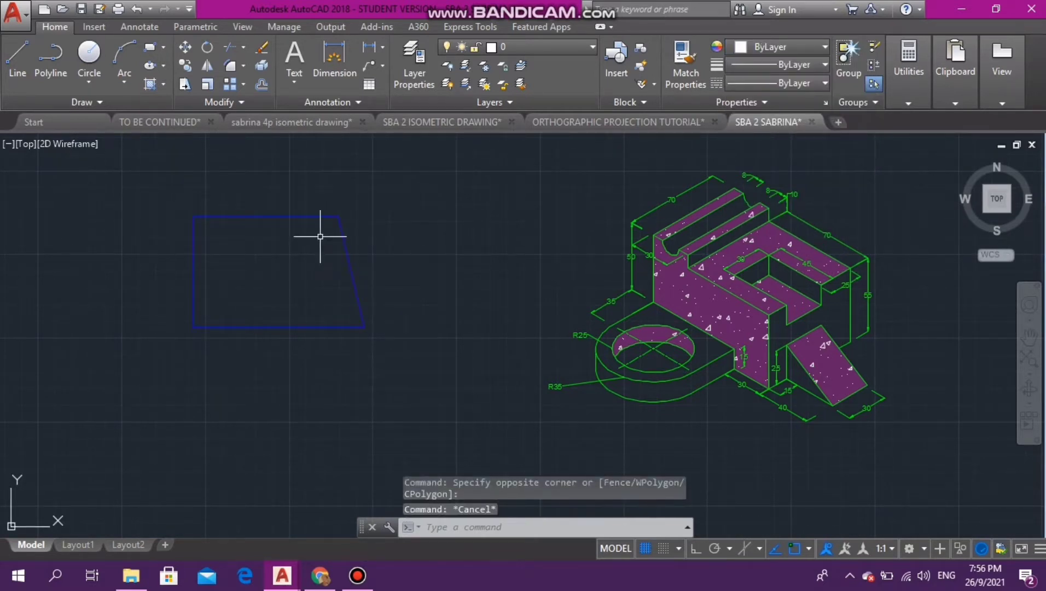
- Change the colour of the quadrilateral's top edge to Green
click(307, 217)
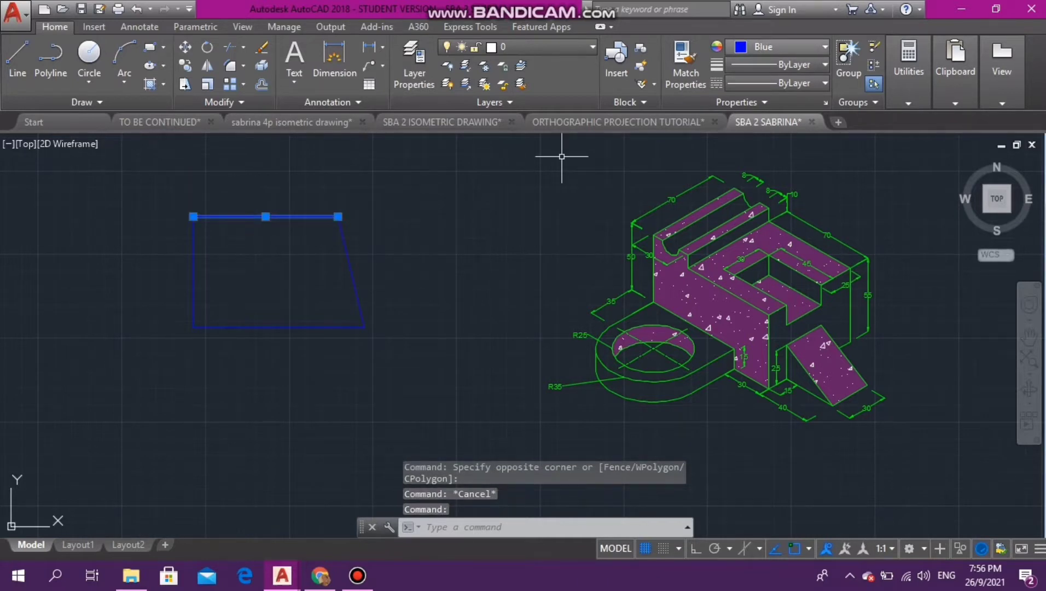
click(793, 47)
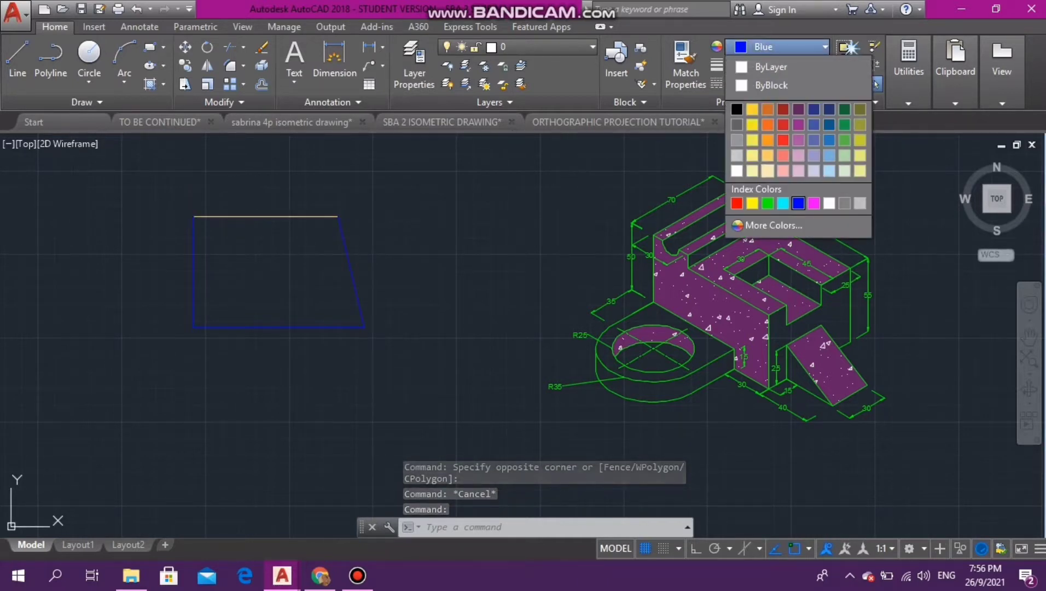
click(768, 203)
key(Escape)
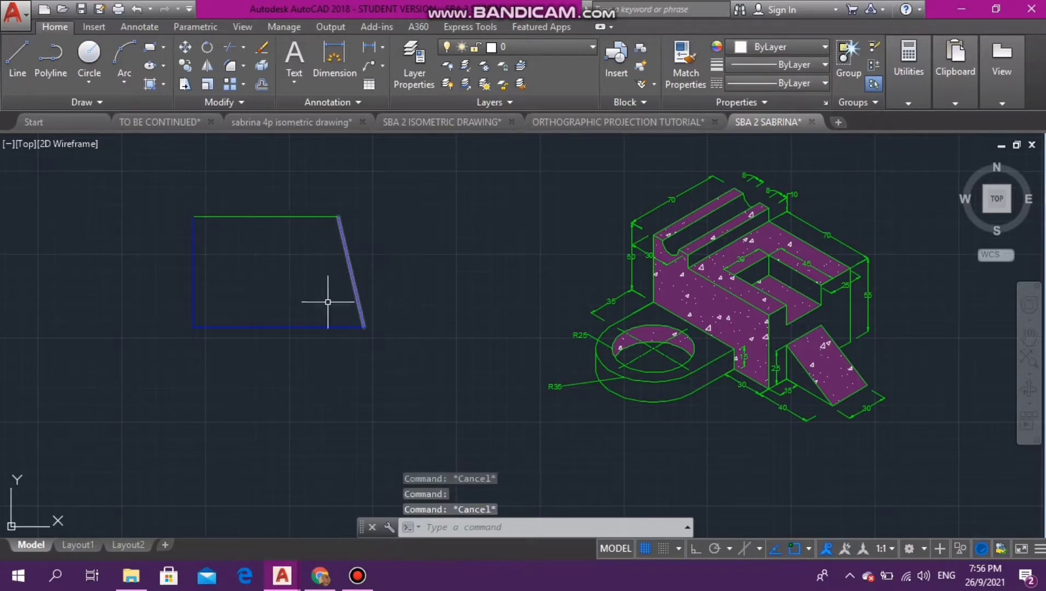
- Change the colour of the quadrilateral's bottom edge to the purple 147,39,143
click(315, 326)
click(782, 47)
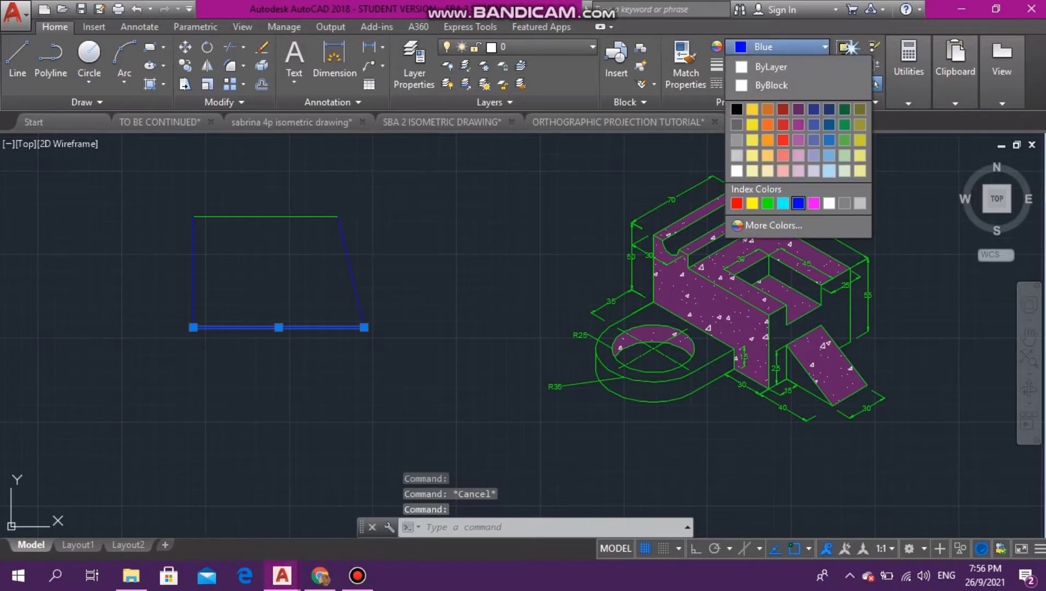
click(798, 125)
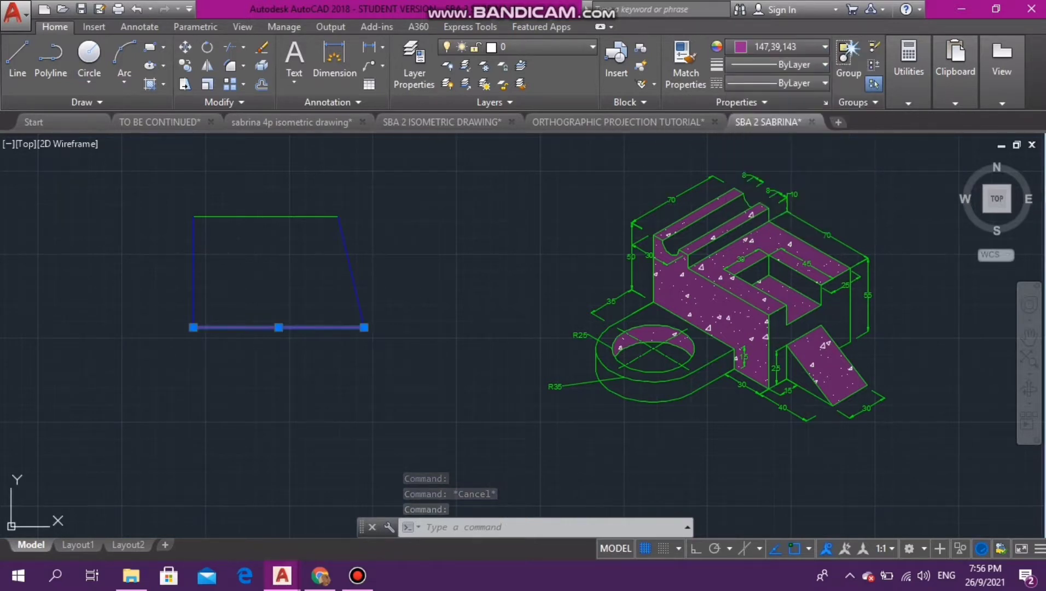
key(Escape)
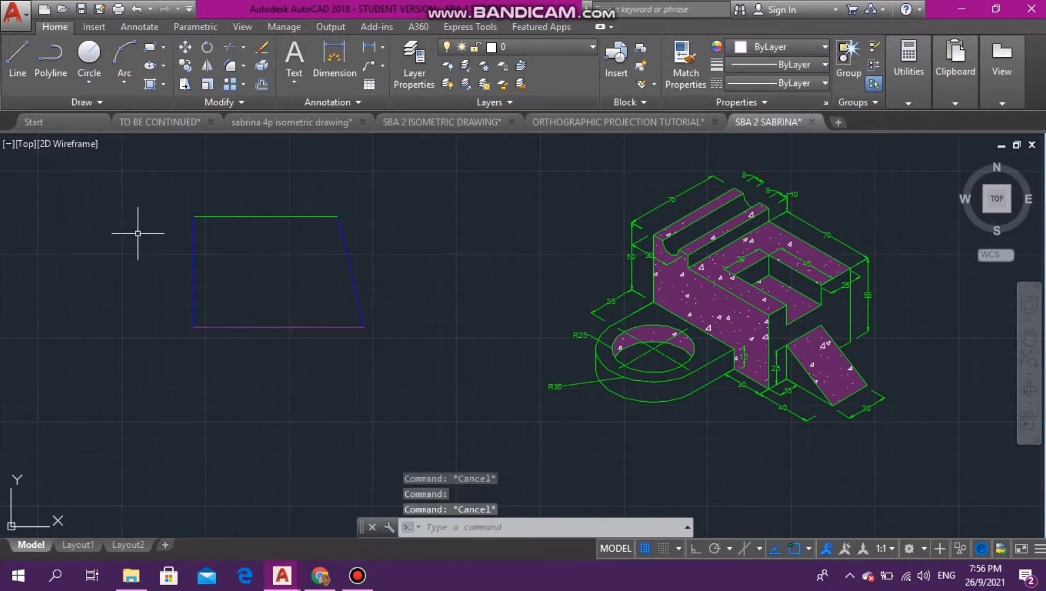
- Try Cyan on the quadrilateral's left edge and settle on Red as its colour
click(193, 274)
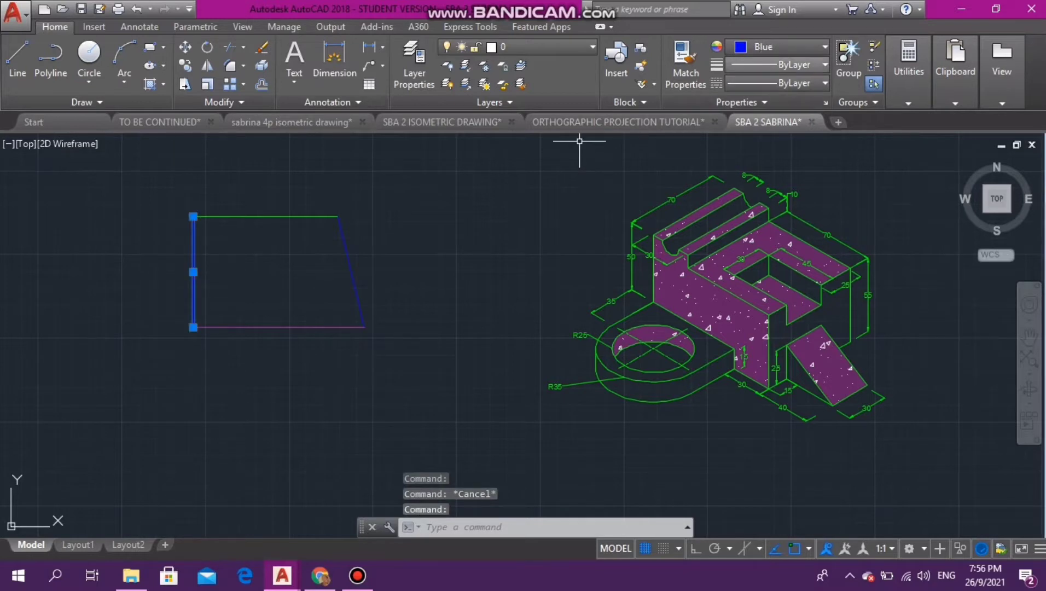
click(777, 46)
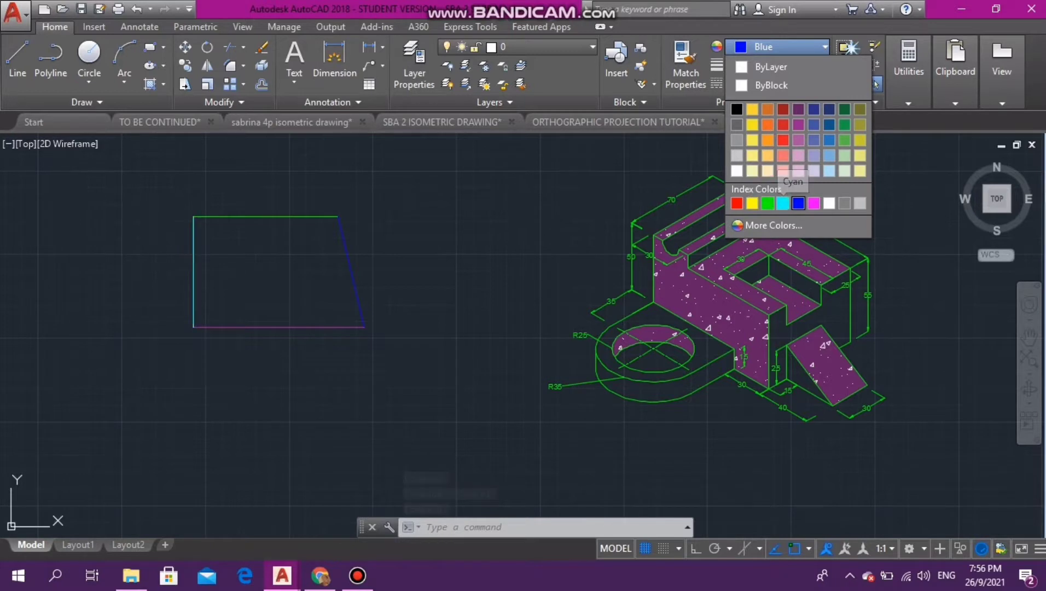
click(783, 202)
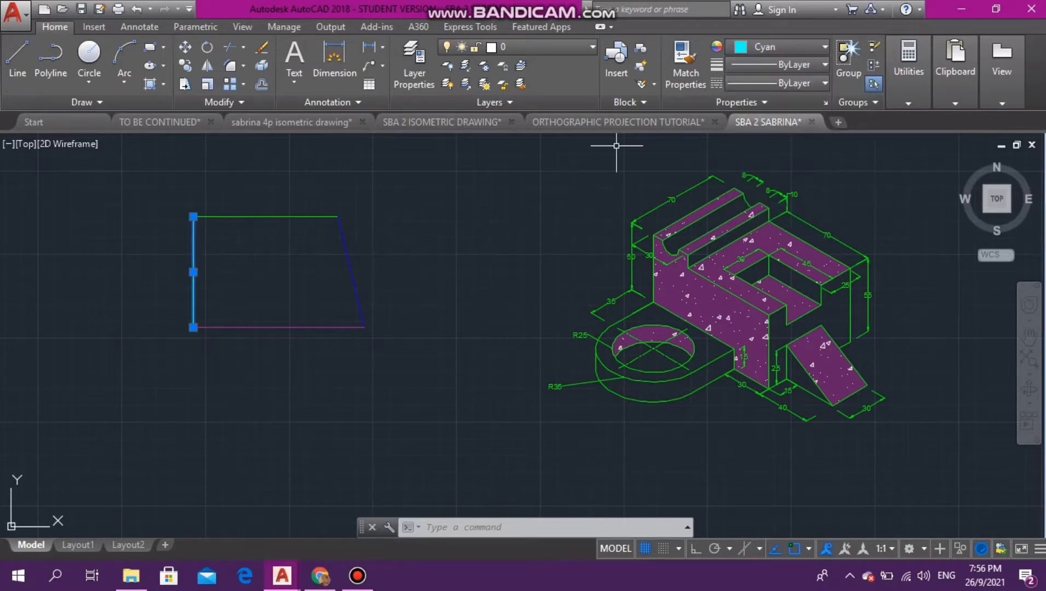
click(777, 46)
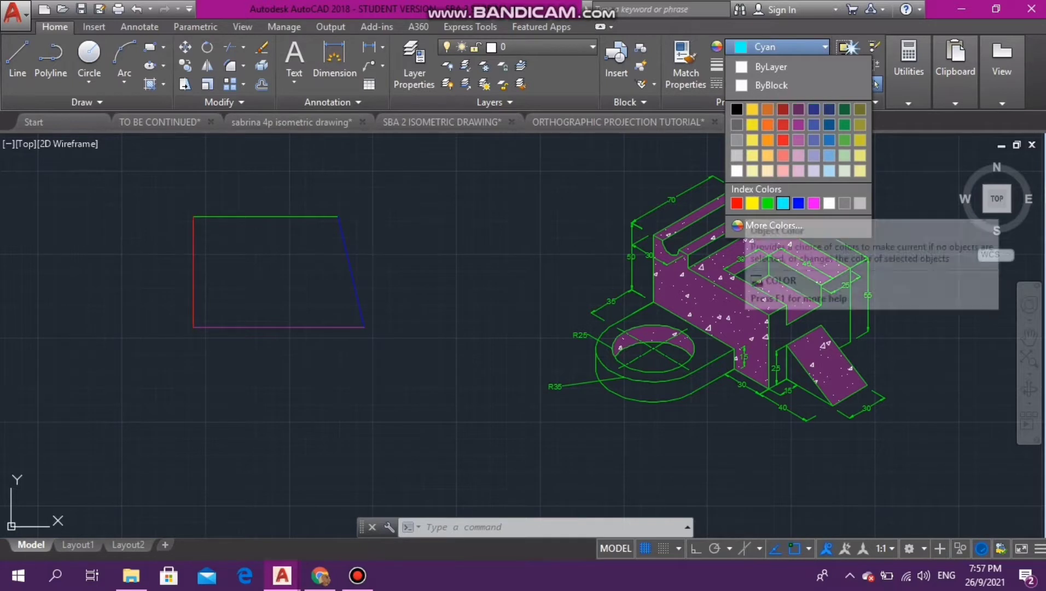
click(736, 200)
key(Escape)
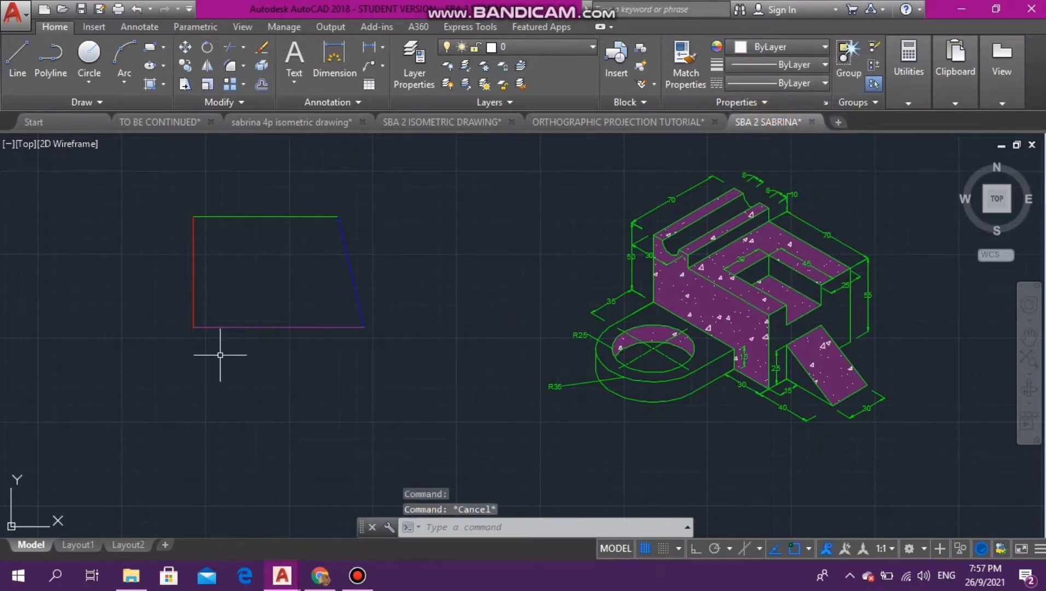
- Start a hatch and browse the available patterns, choosing ANSI36
text(HATCH)
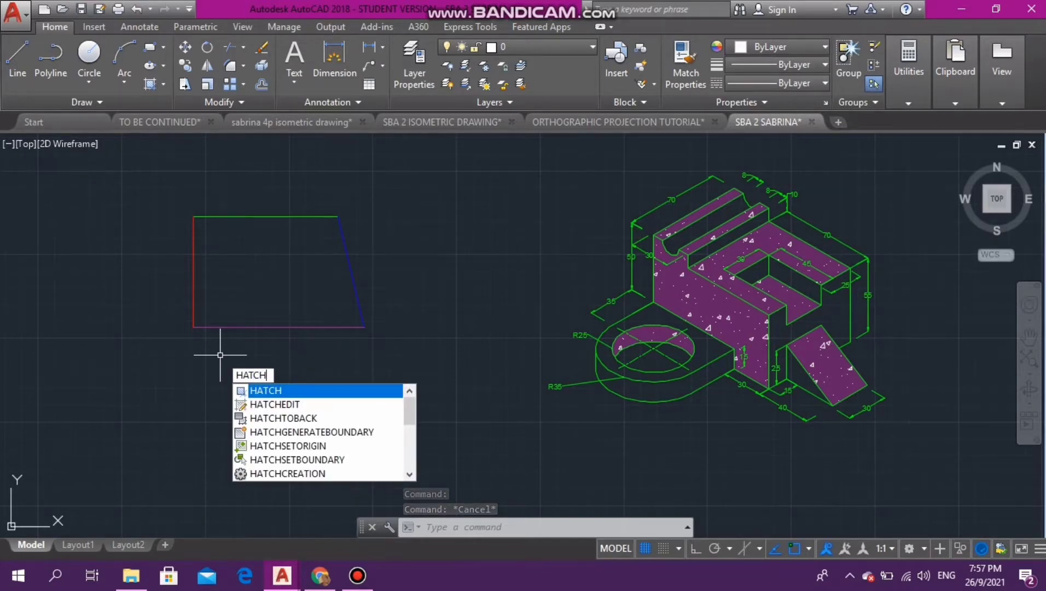
key(Down)
key(Down)
key(Return)
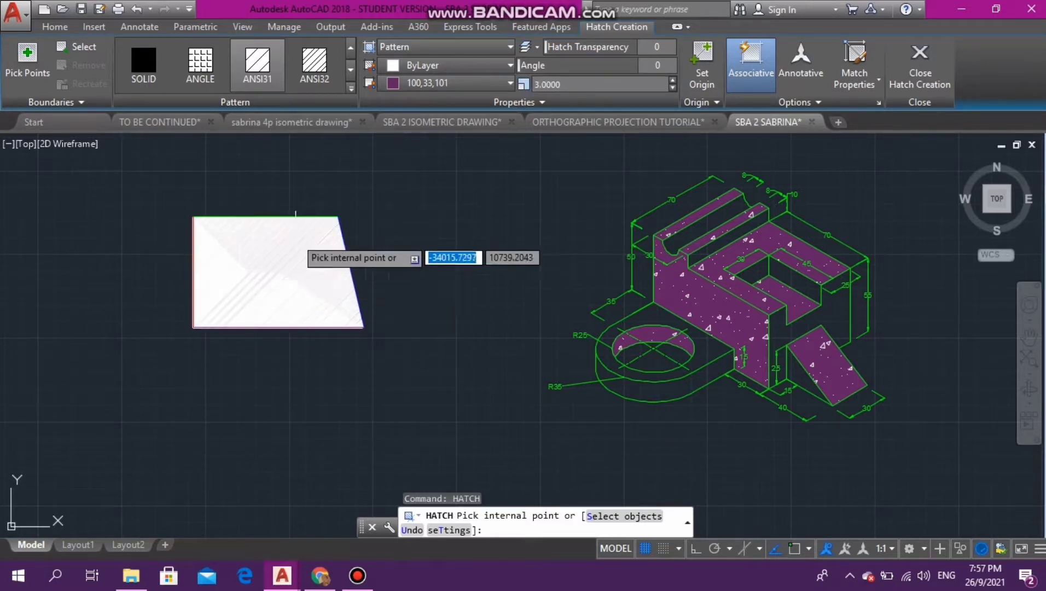
click(314, 62)
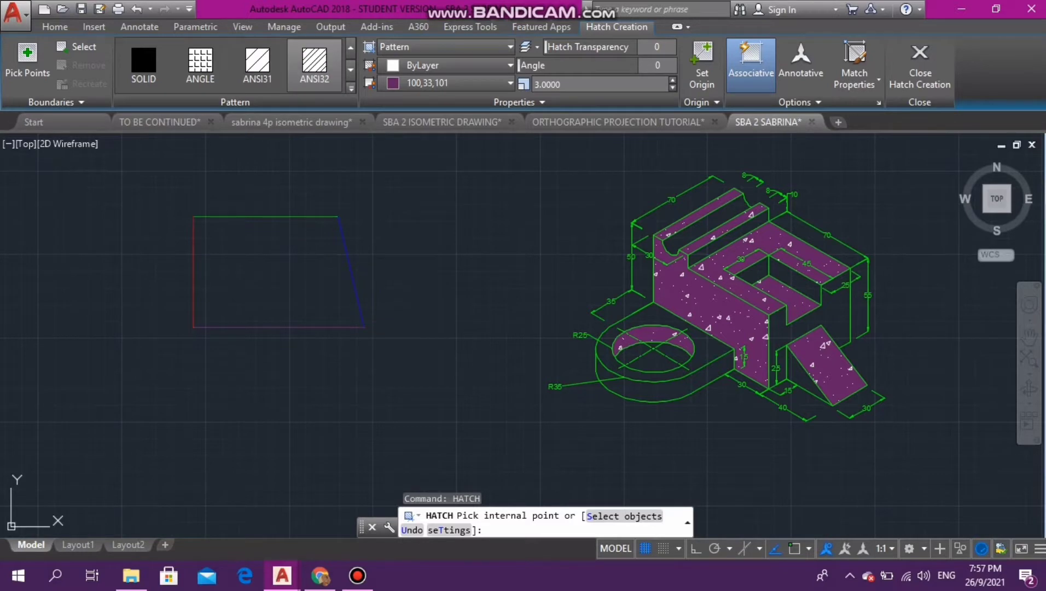
click(351, 70)
click(351, 70)
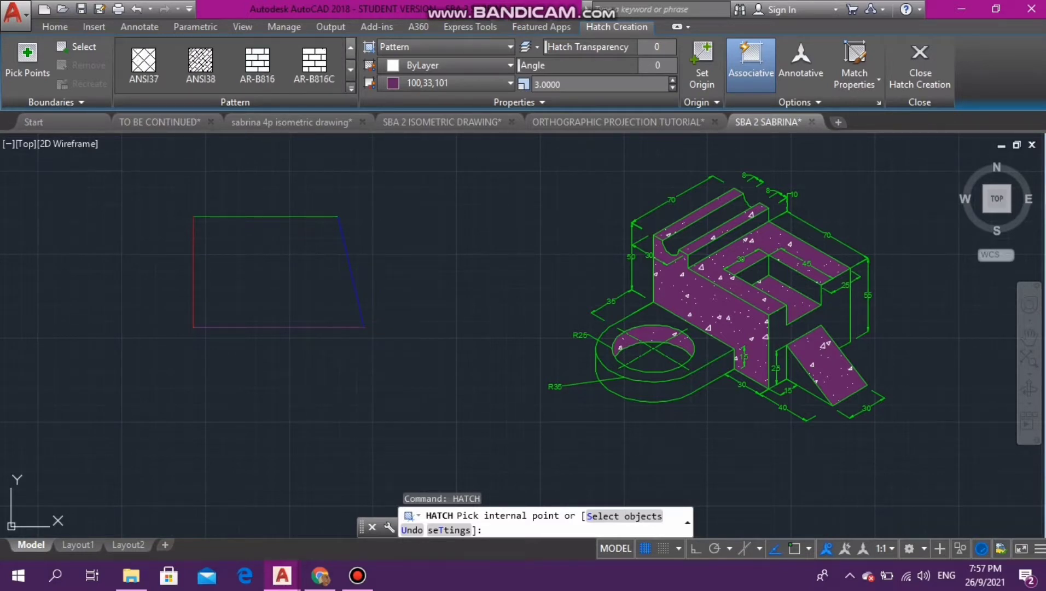
click(350, 48)
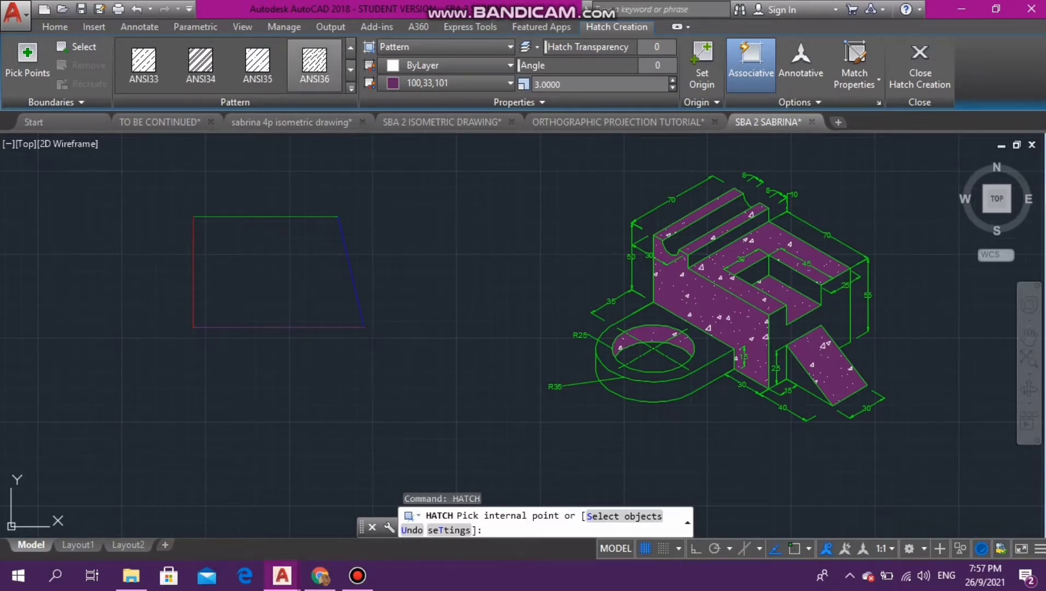
click(315, 63)
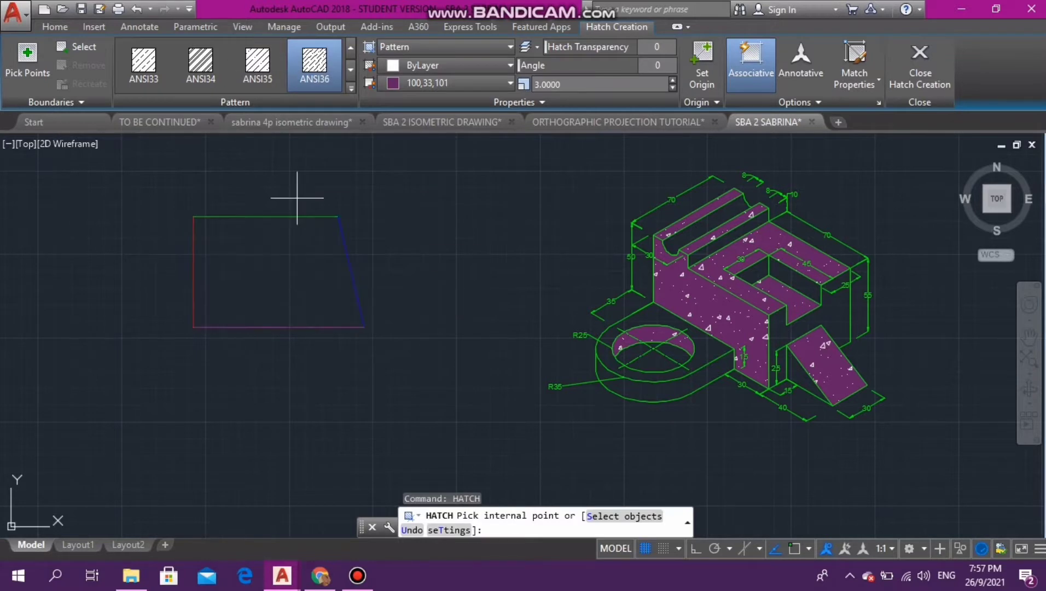
- Switch the hatch to the GR_INVCYL gradient pattern
click(351, 70)
click(350, 70)
click(351, 70)
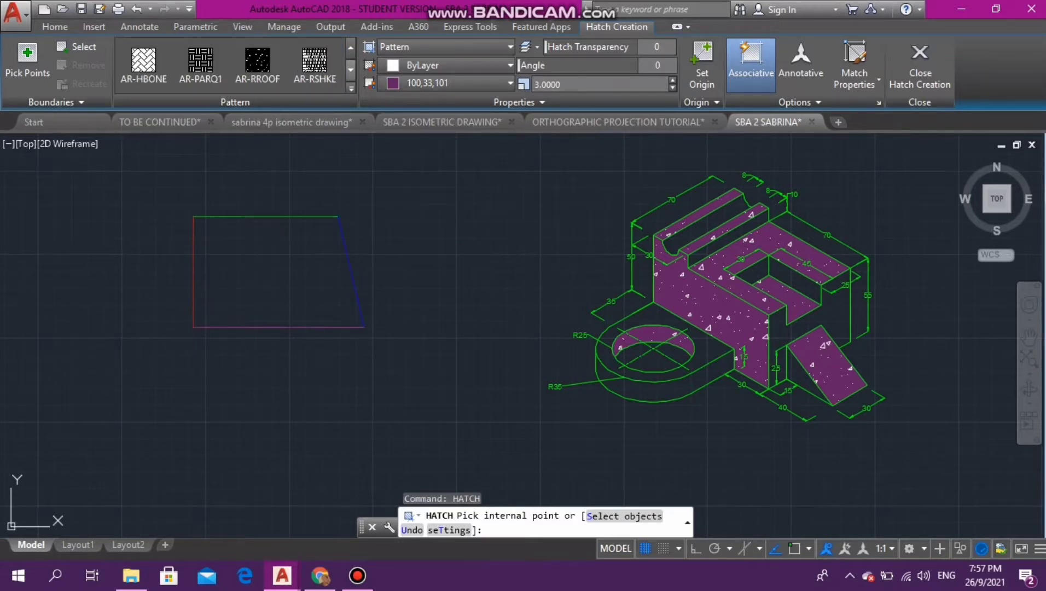
click(350, 70)
click(351, 70)
click(351, 70)
click(350, 70)
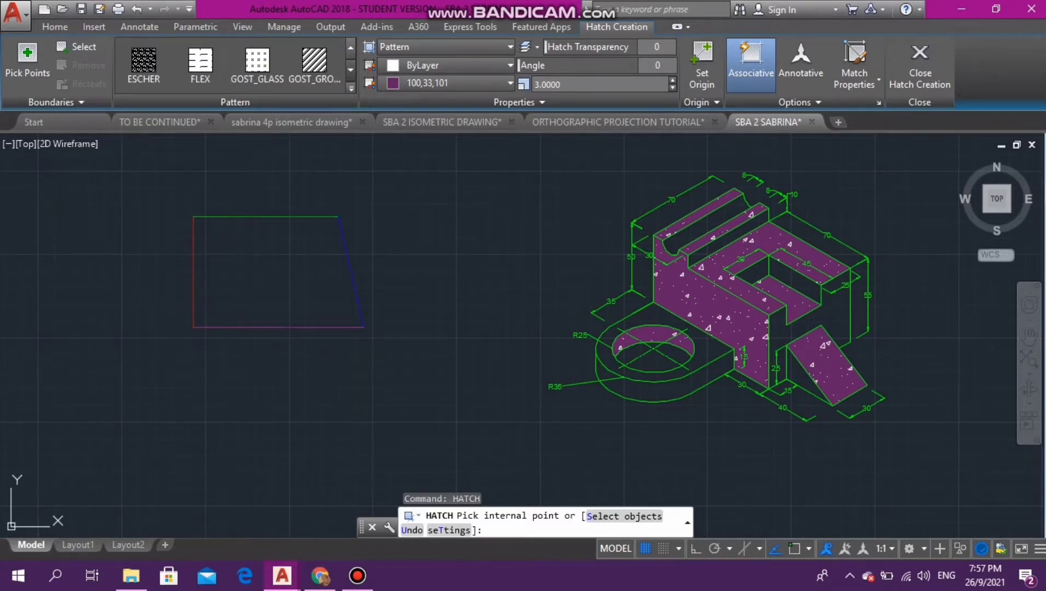
click(351, 70)
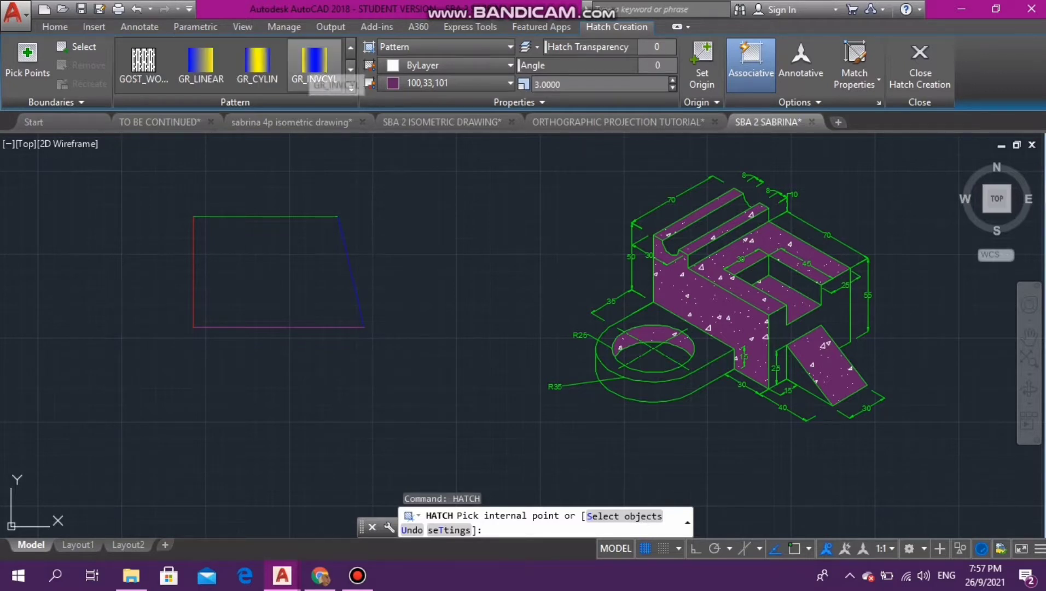
click(315, 63)
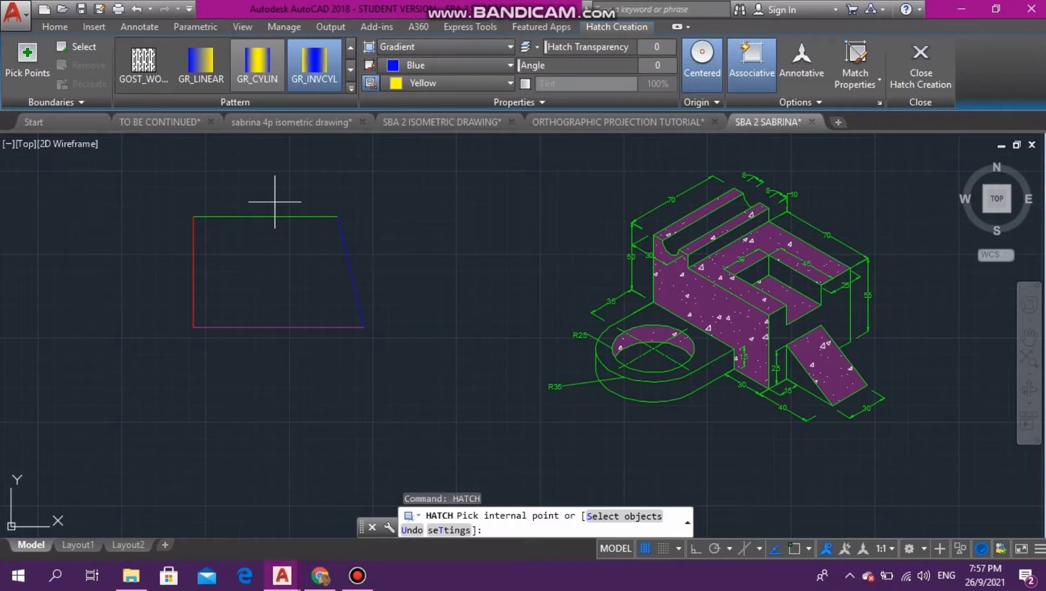
- Set the gradient's second colour to Cyan and fill the inside of the quadrilateral with it
click(451, 83)
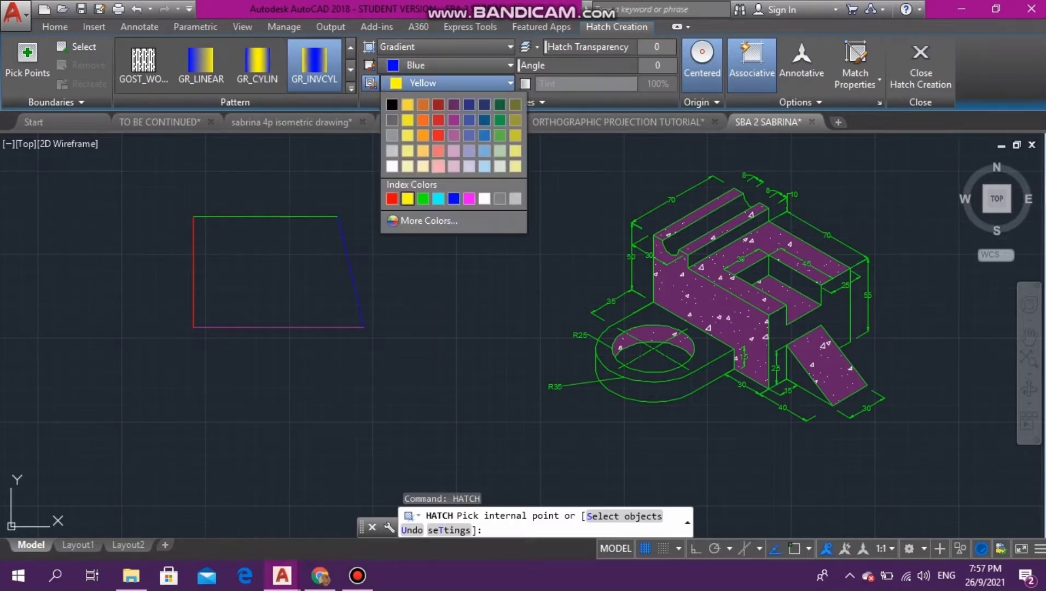
click(438, 198)
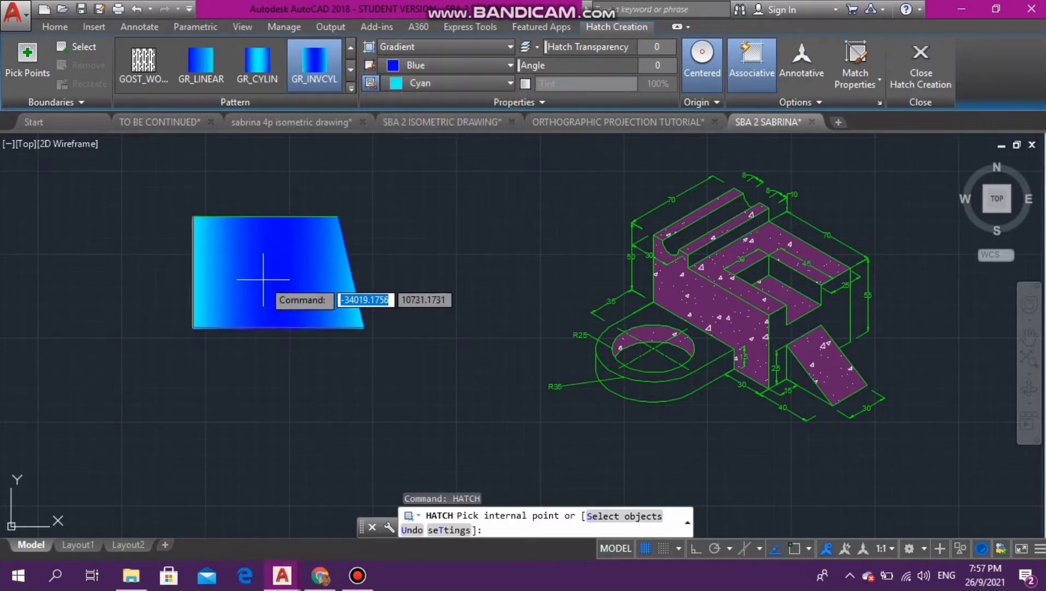
click(285, 270)
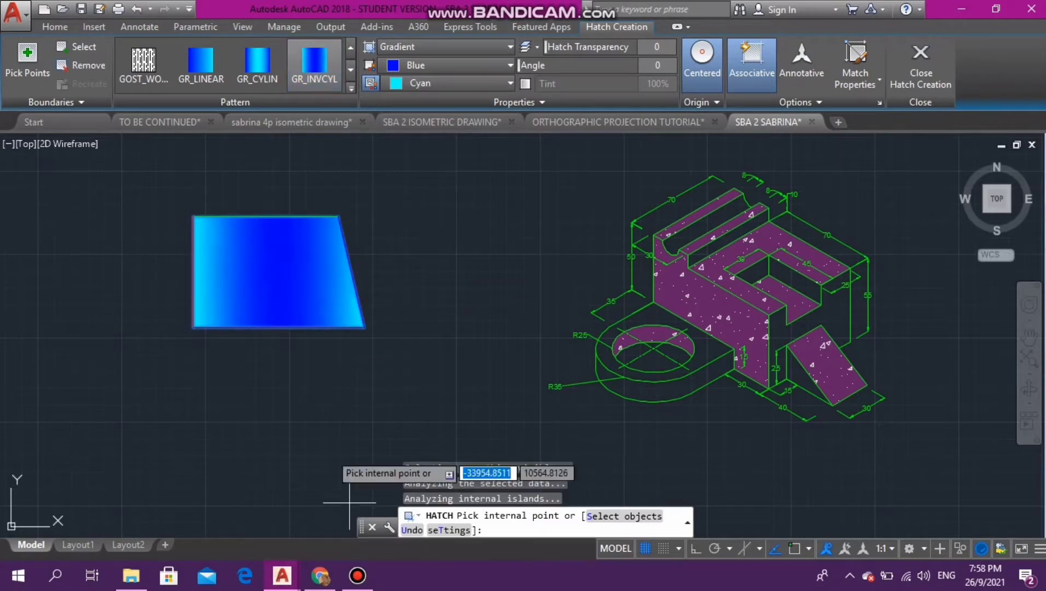
- Change the quadrilateral's gradient fill to the CORK hatch pattern
click(351, 49)
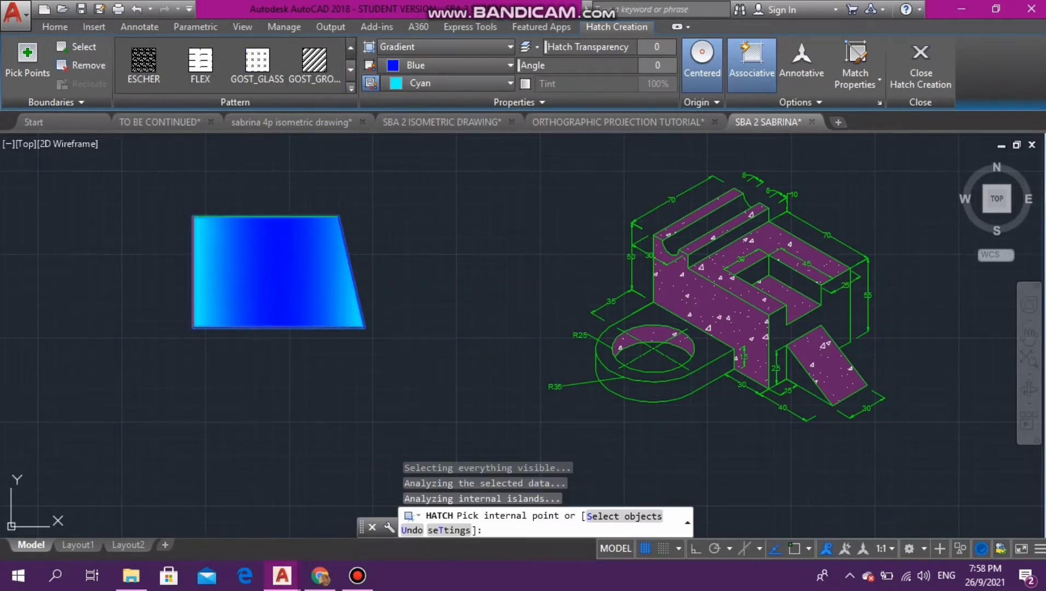
click(351, 49)
click(351, 48)
click(258, 66)
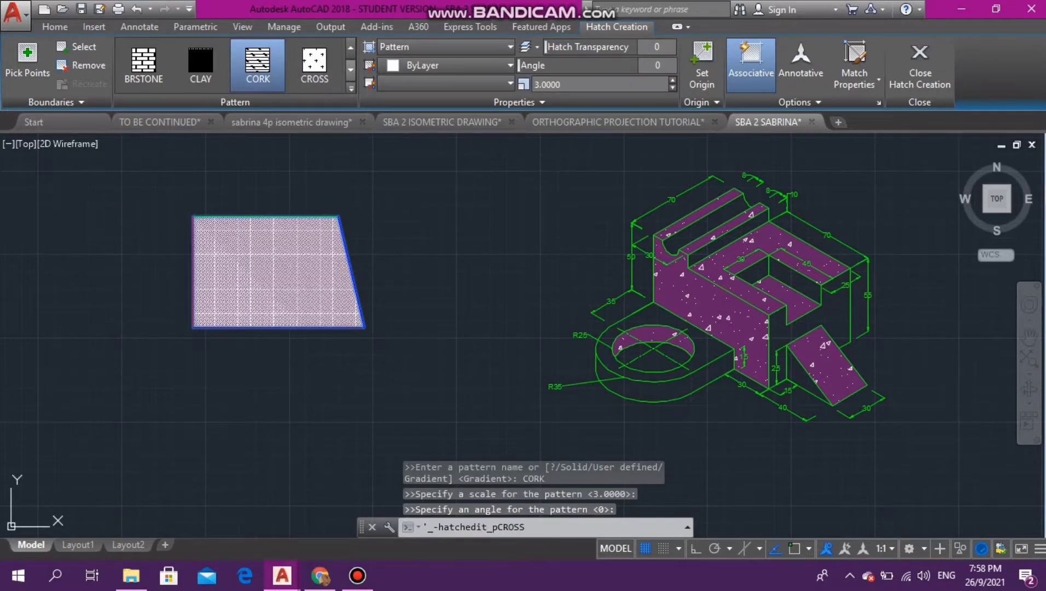
- Change the quadrilateral's hatch to the GOST_GROUND diagonal line pattern and finish the hatch
click(350, 70)
click(350, 70)
click(257, 63)
click(315, 63)
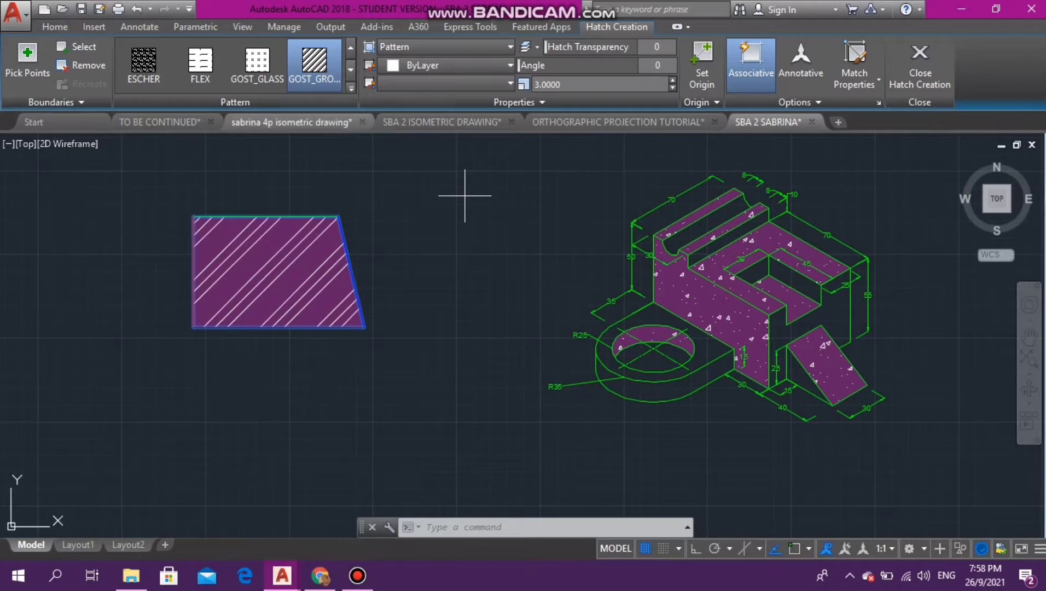
key(Return)
key(Escape)
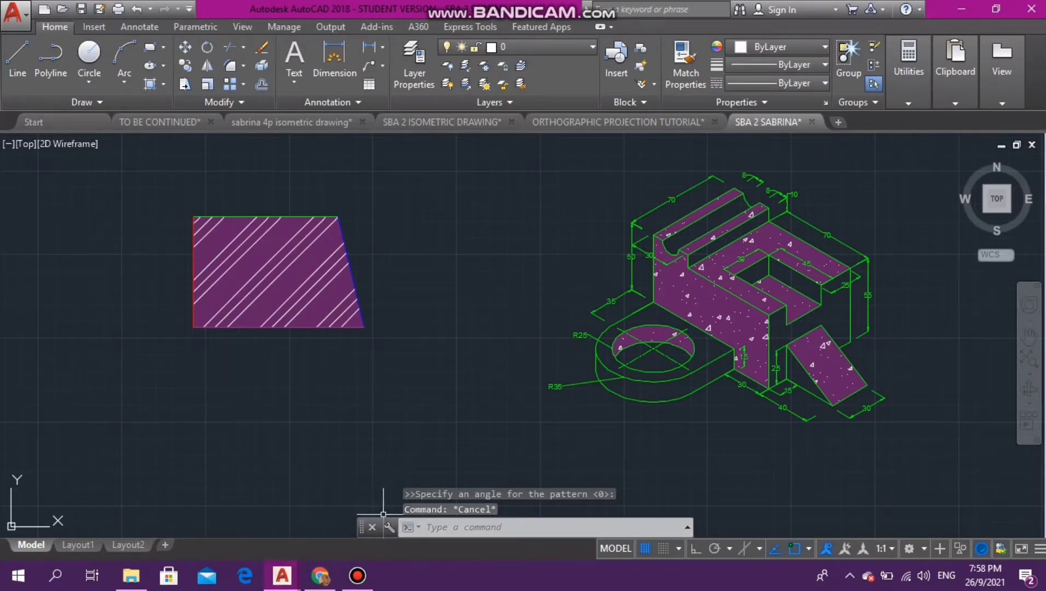
- Delete the hatched quadrilateral together with its four edges
click(138, 195)
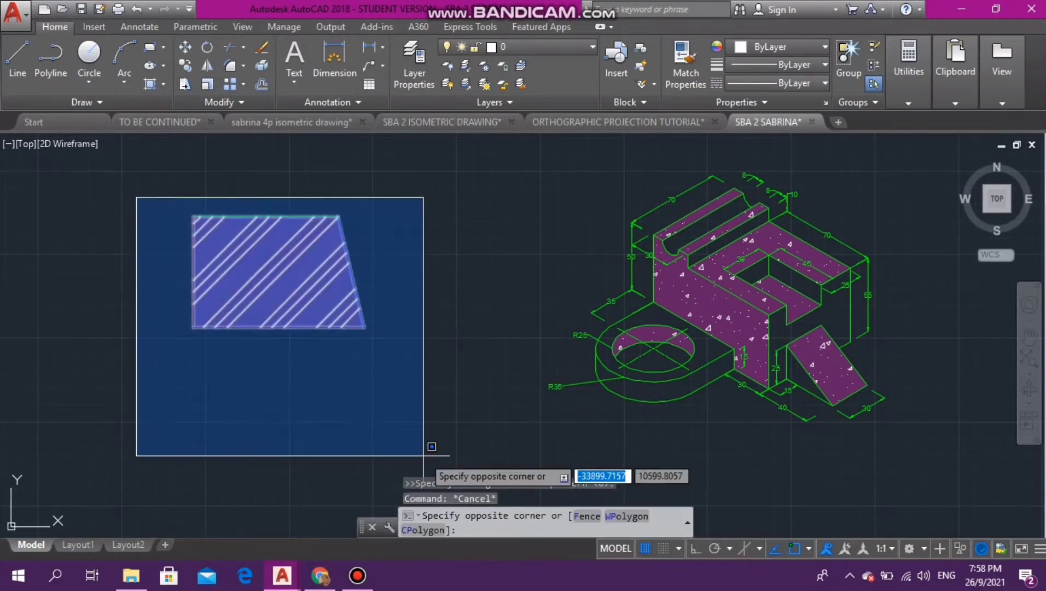
click(423, 442)
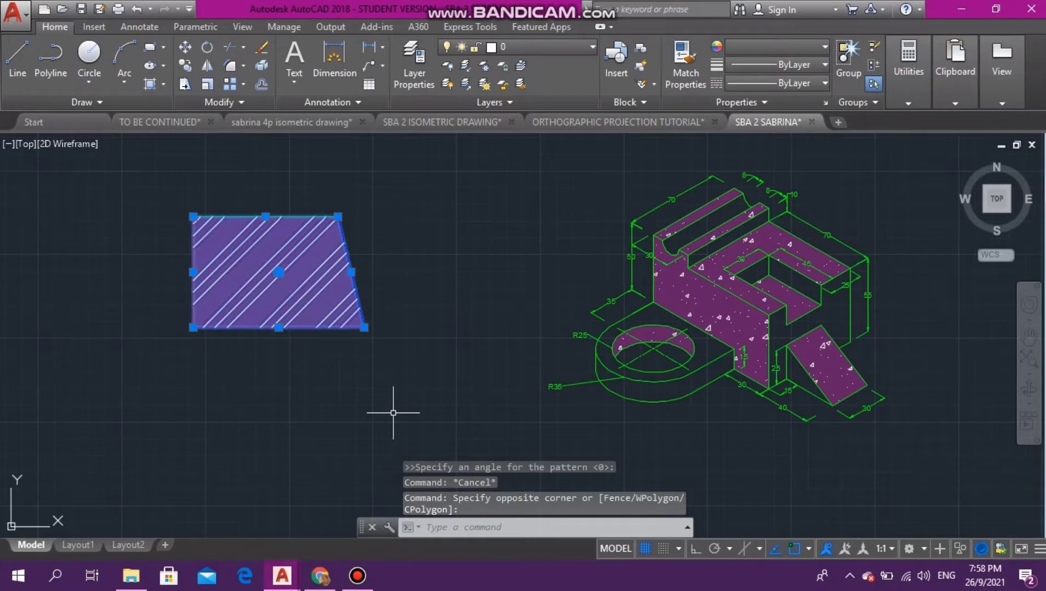
key(Delete)
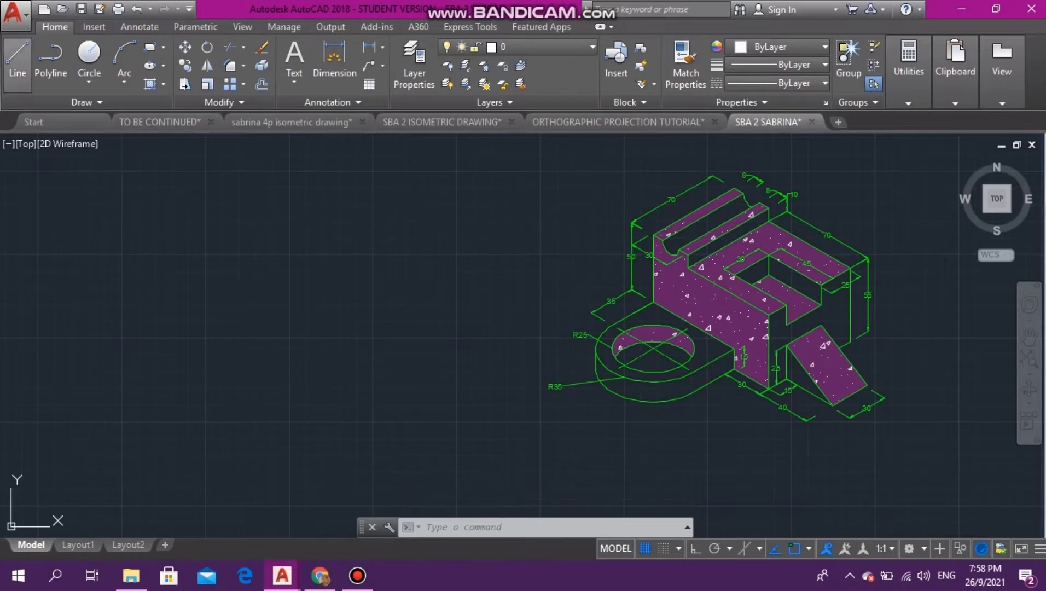
- Draw a short slanted line in the empty area beside the isometric drawing and set the lineweight to 0.25 mm
click(17, 58)
click(365, 255)
click(288, 302)
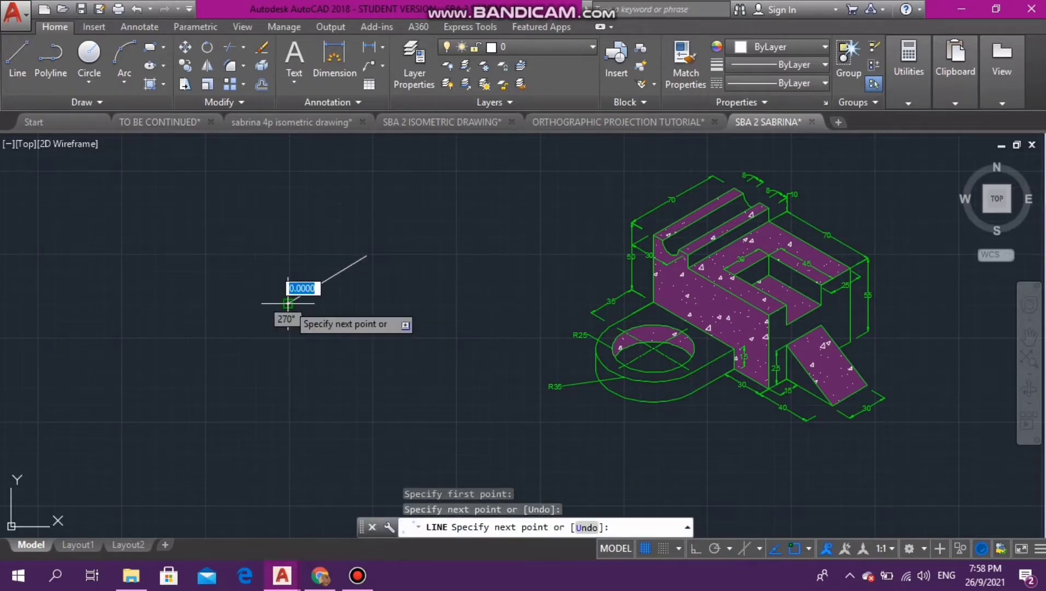
key(Escape)
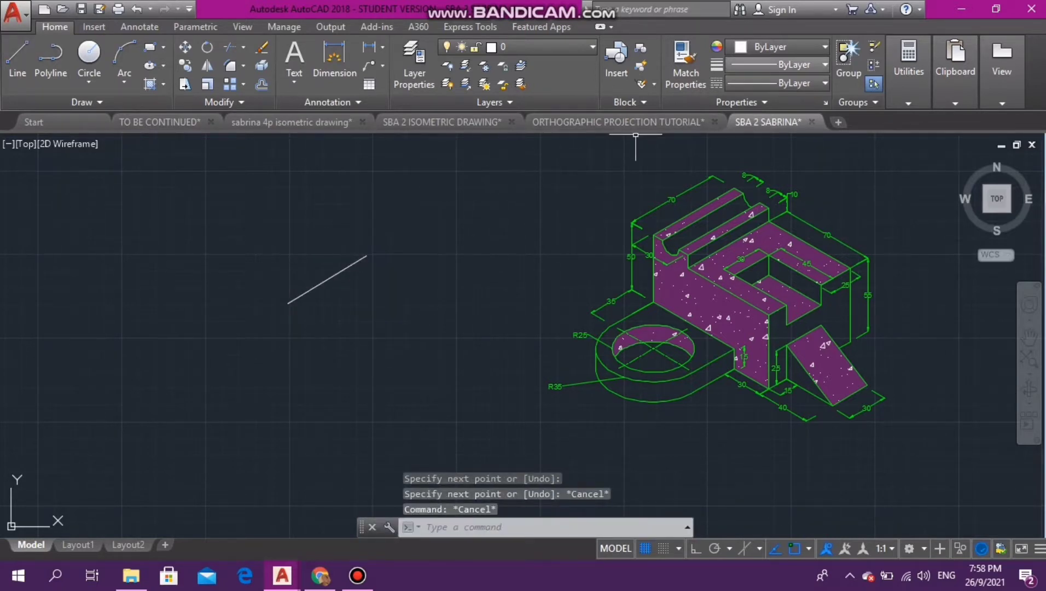
click(776, 64)
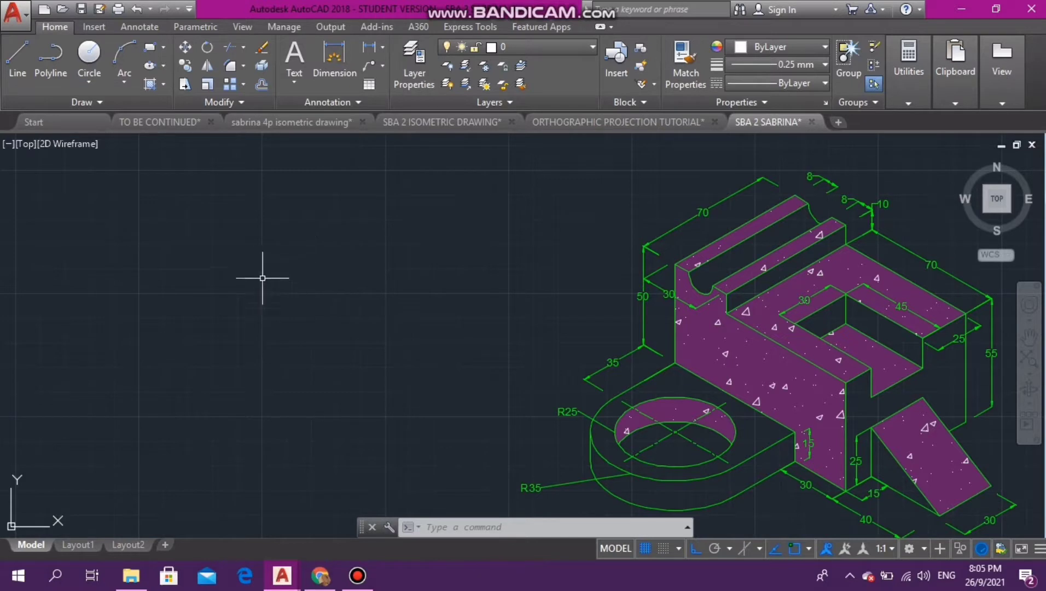
- Draw two concentric circles with radii 12 and 24 in the empty area beside the isometric drawing
click(89, 54)
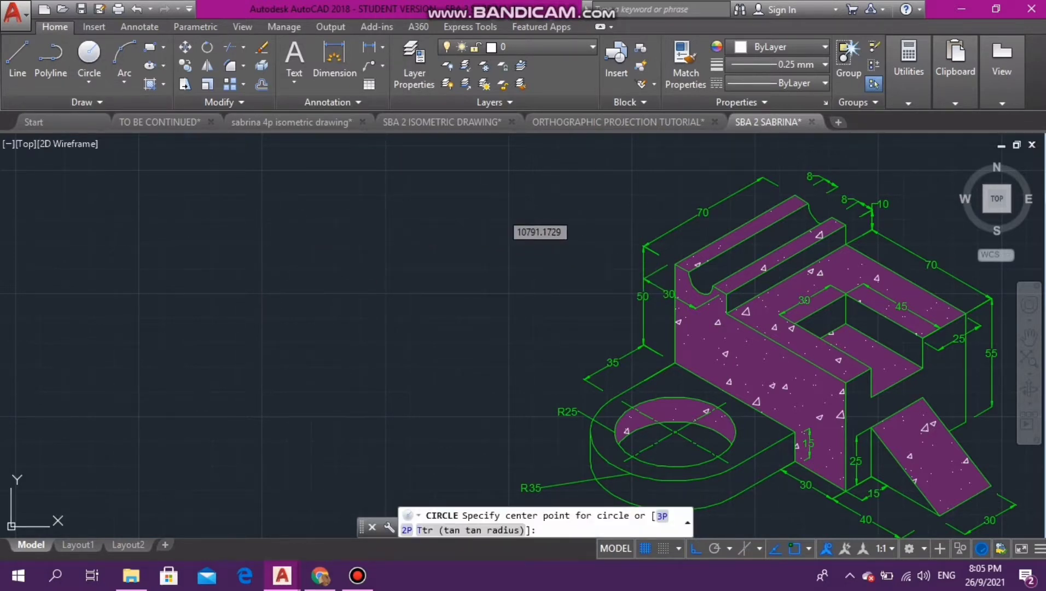
click(279, 213)
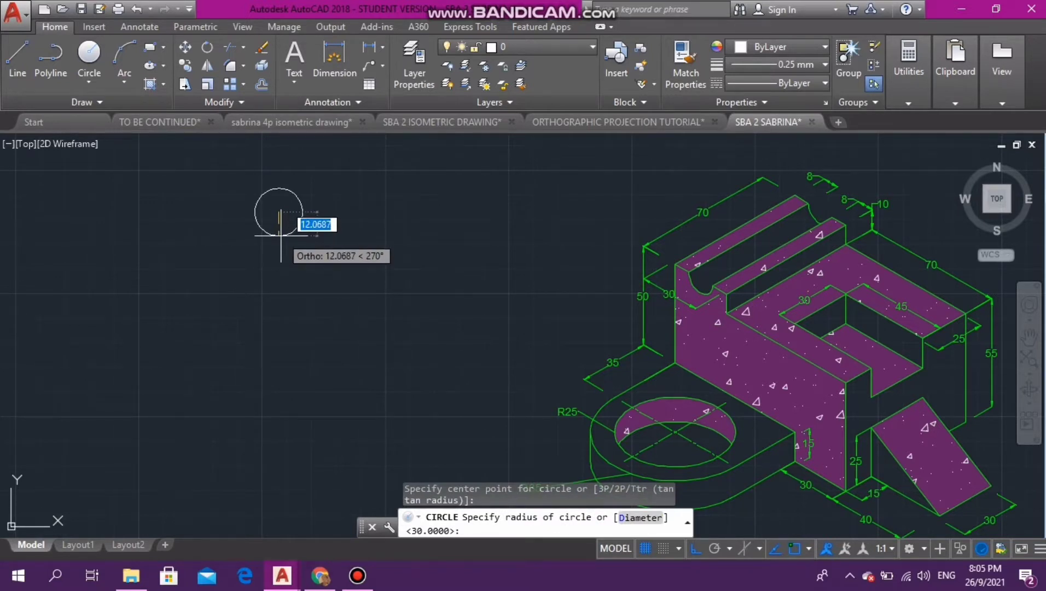
text(12)
key(Return)
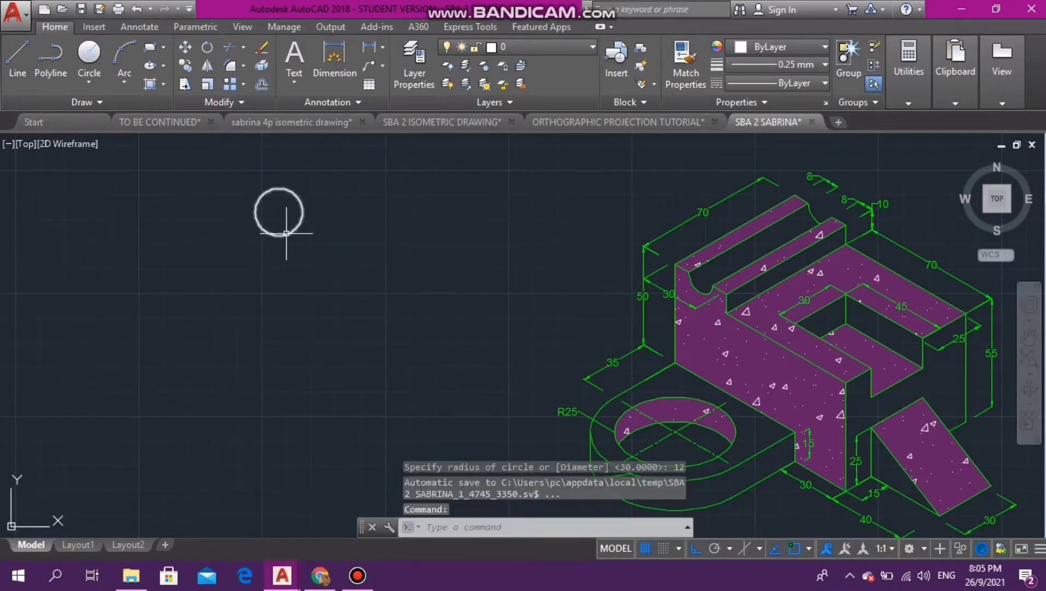
key(Return)
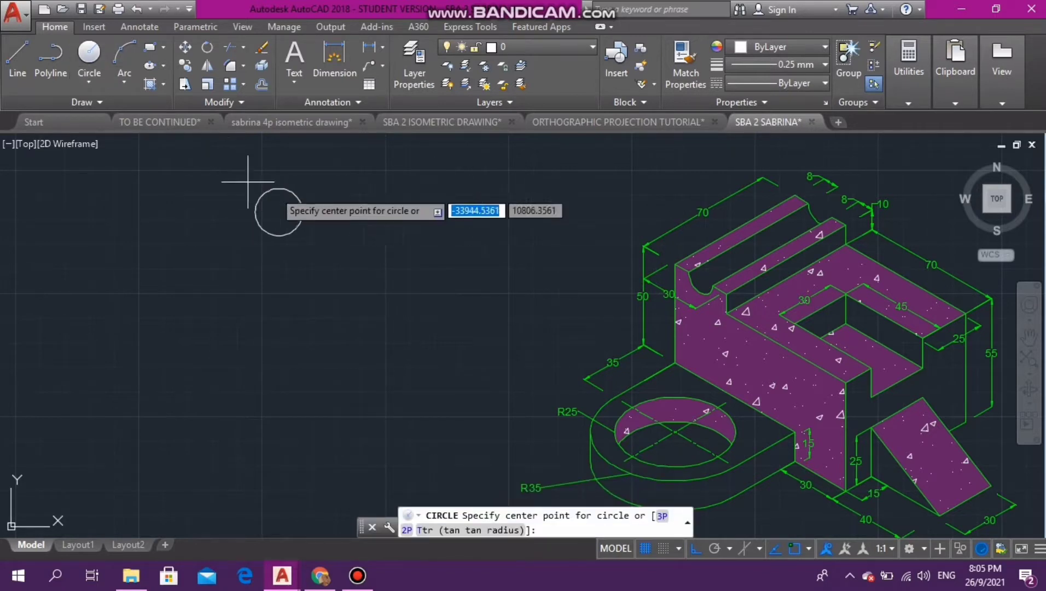
click(279, 213)
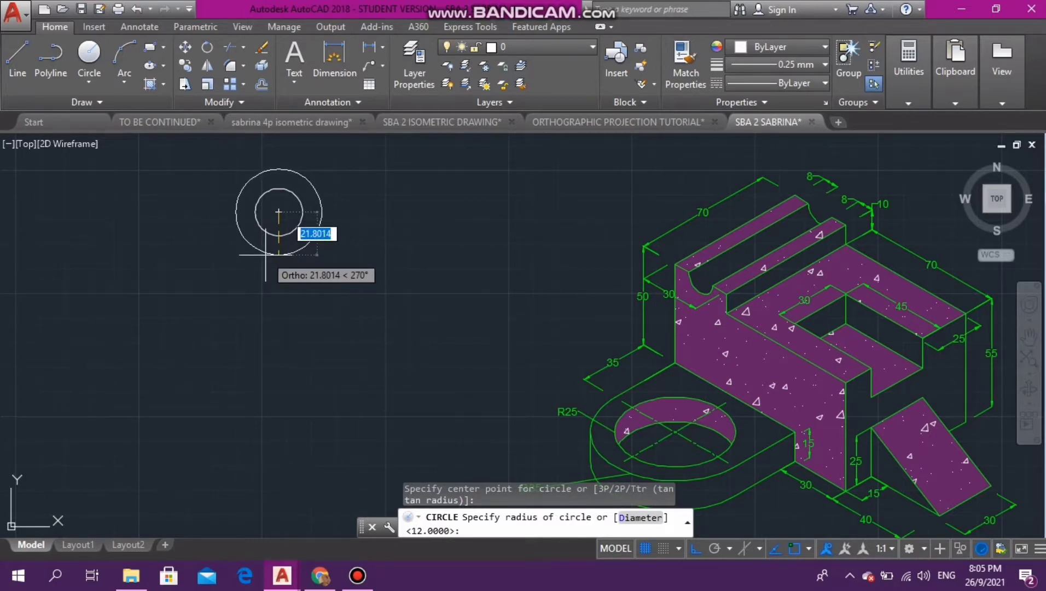
text(24)
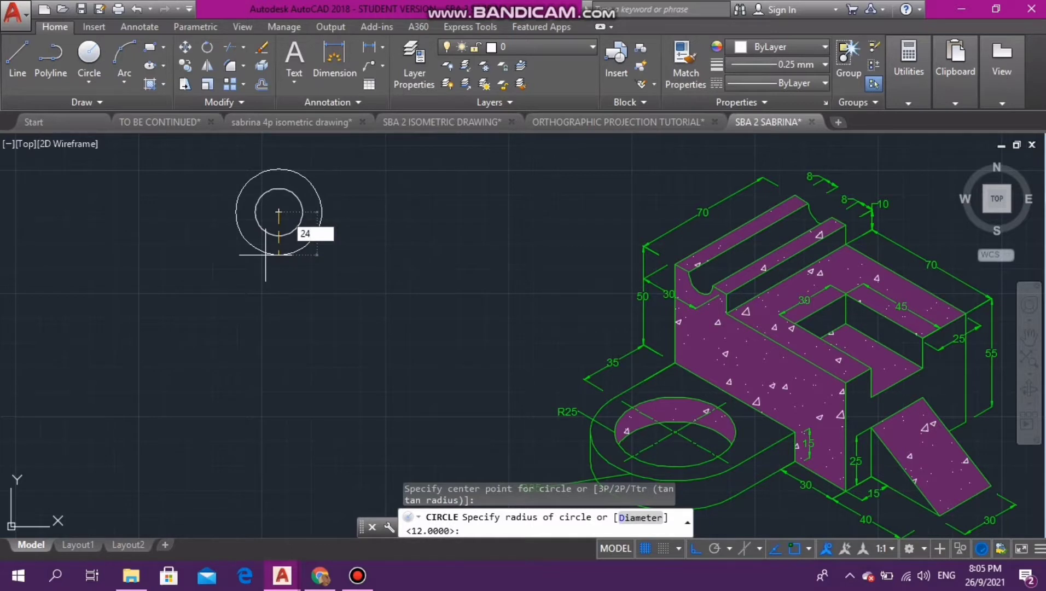
key(Return)
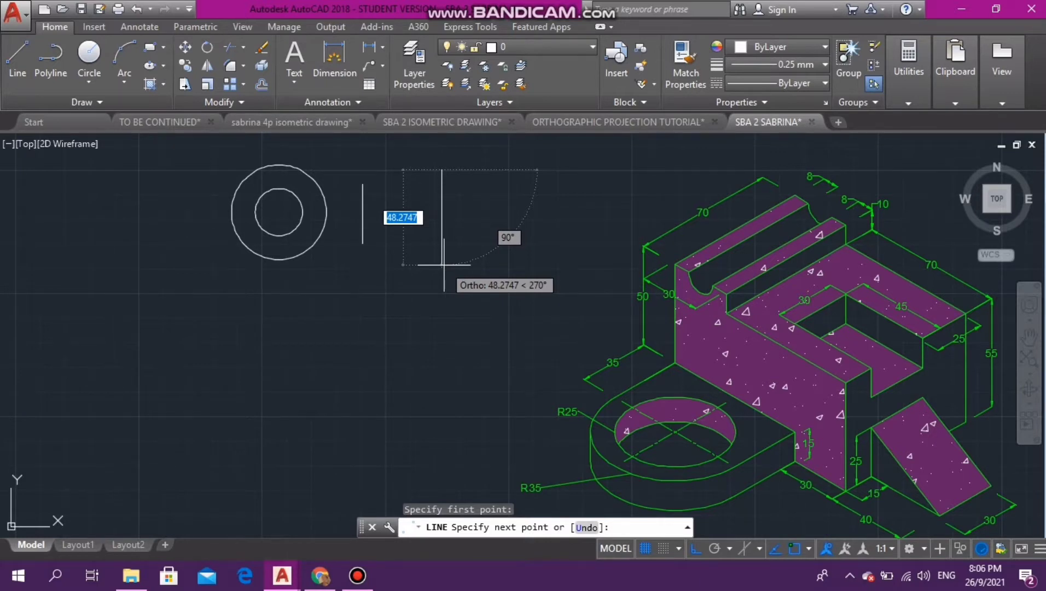
- Draw a vertical line 50 long beside the shorter vertical line, then connect their upper and lower ends with straight lines to form a trapezoid
text(50)
key(Return)
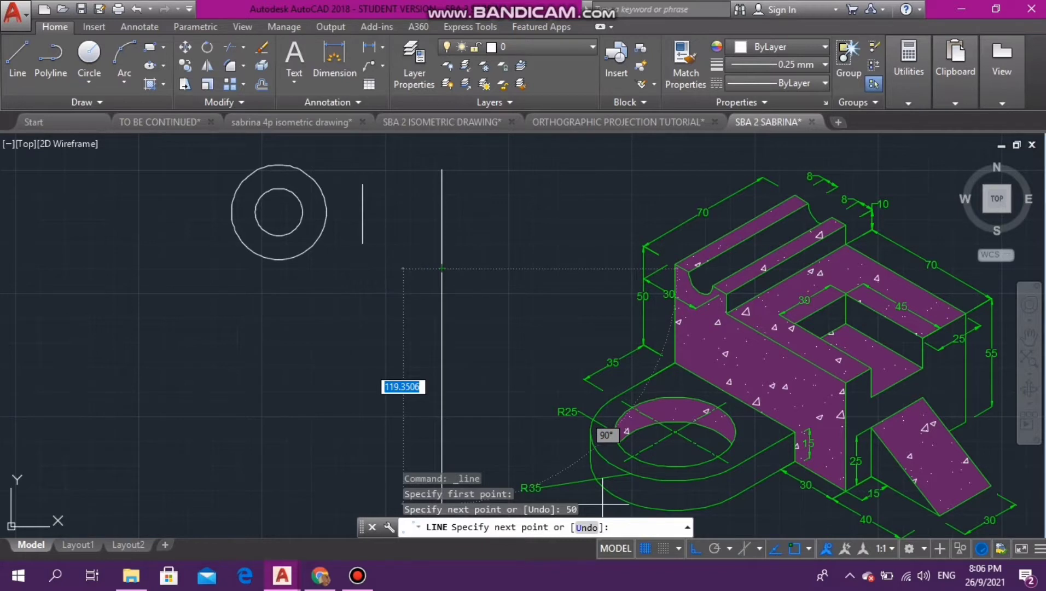
key(F8)
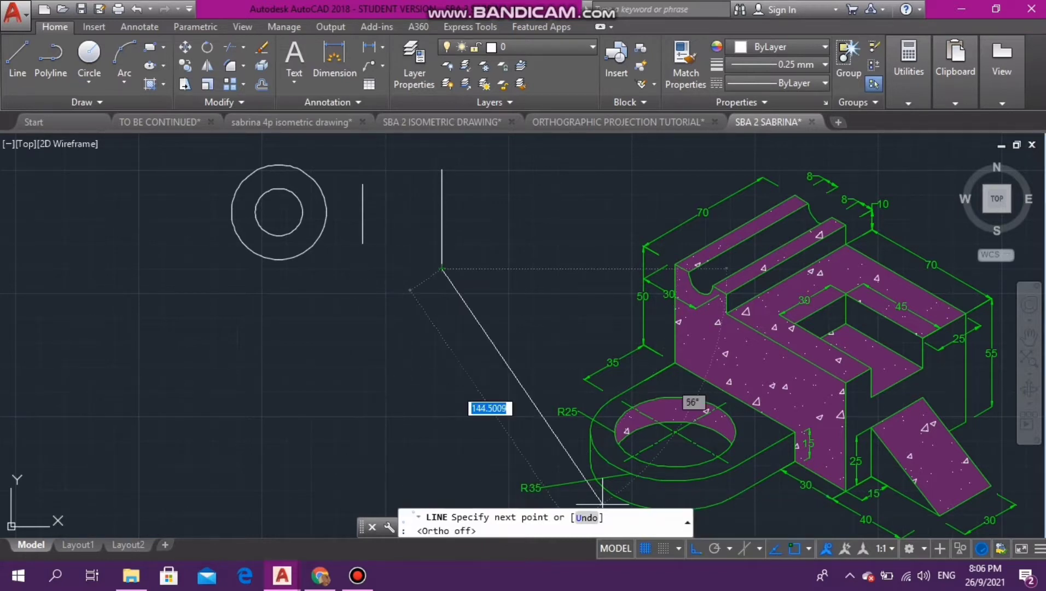
click(362, 243)
key(Escape)
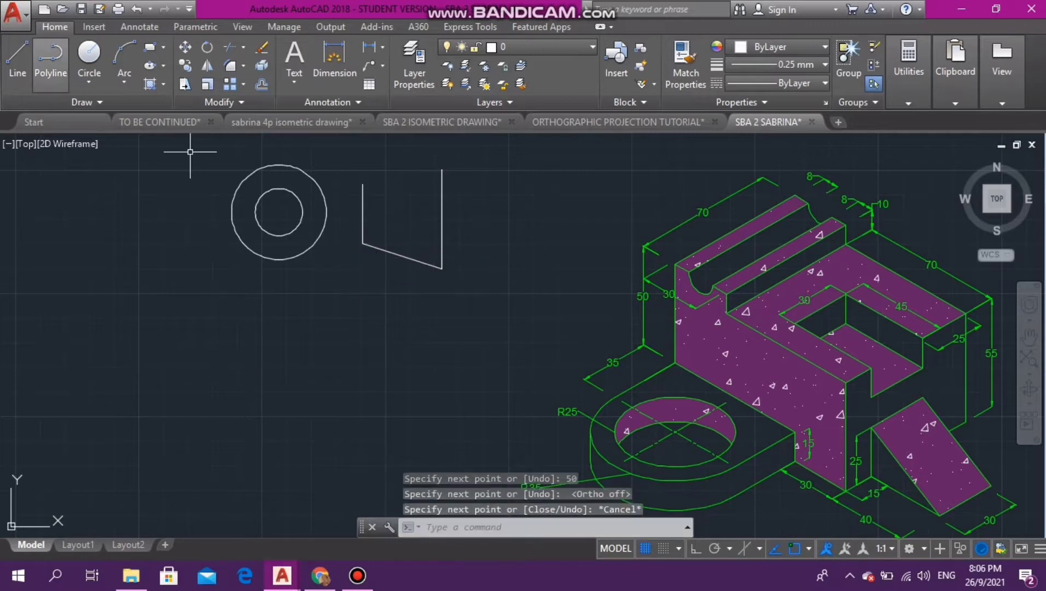
click(18, 65)
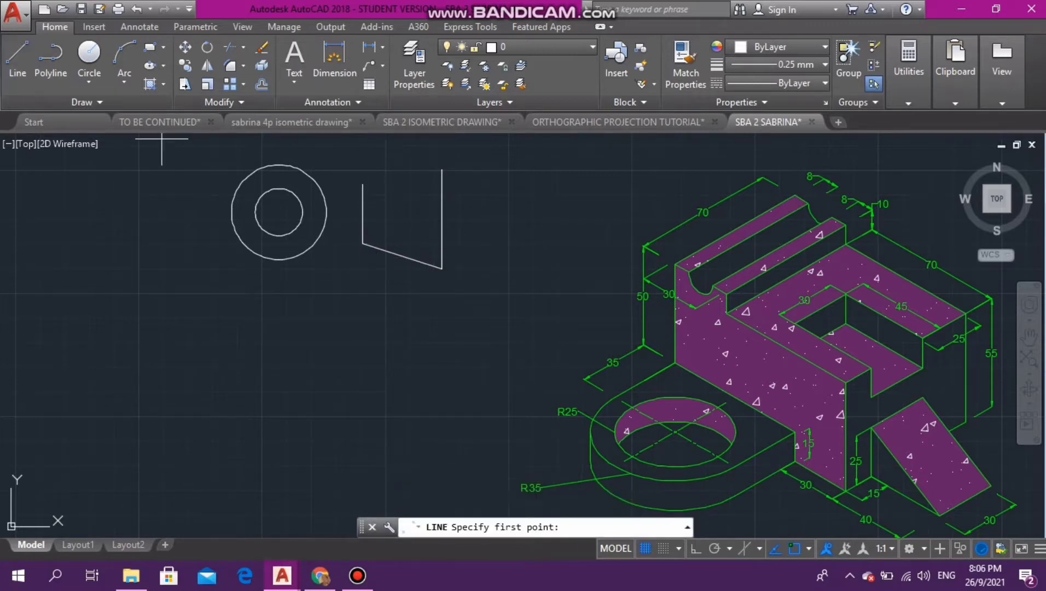
click(362, 184)
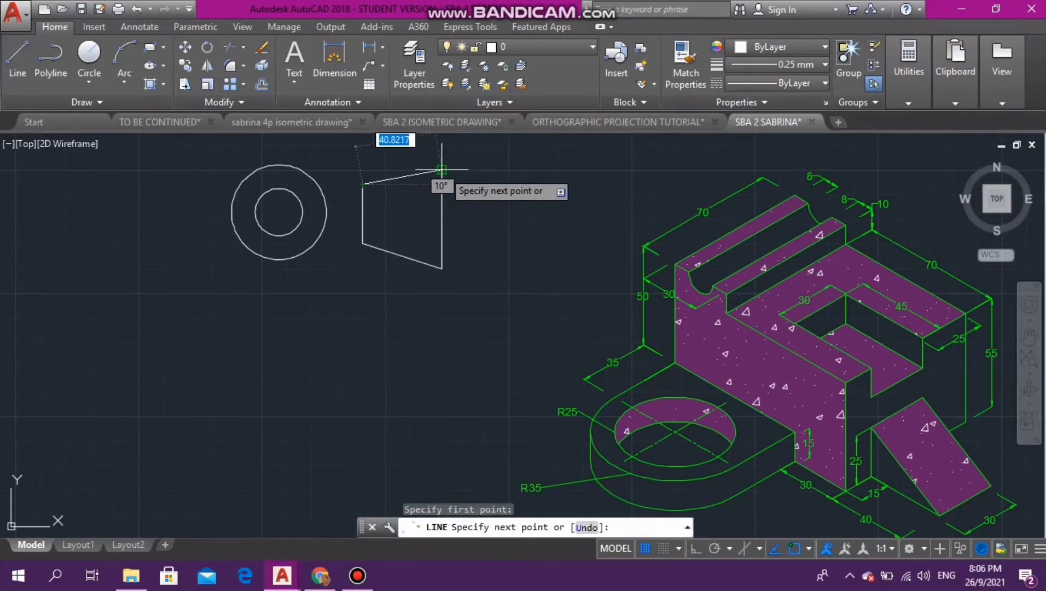
key(Escape)
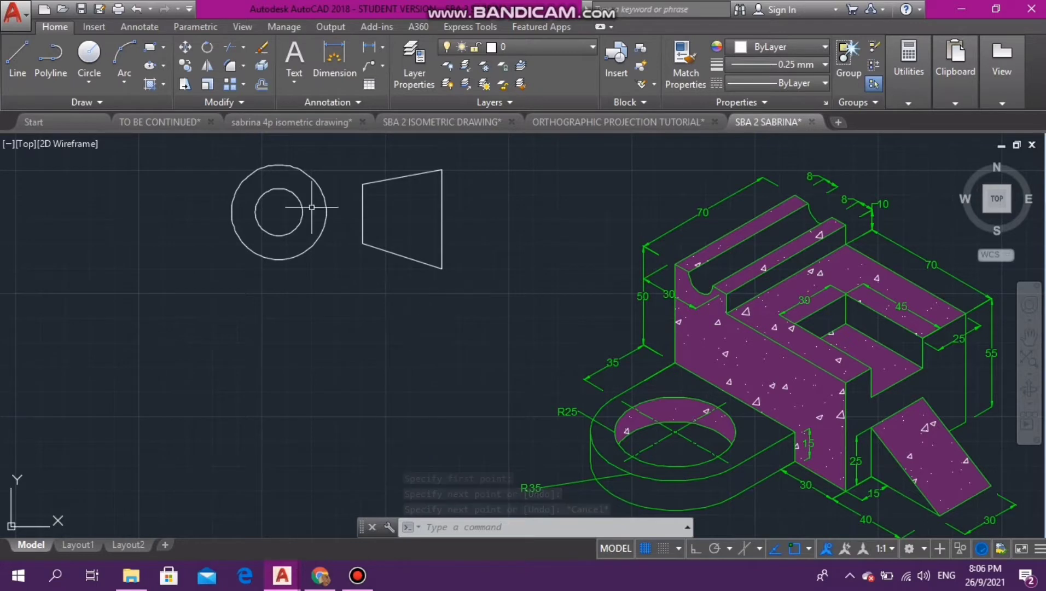
- Add a centerline between the lower and upper slanted edges of the trapezoid
text(CE)
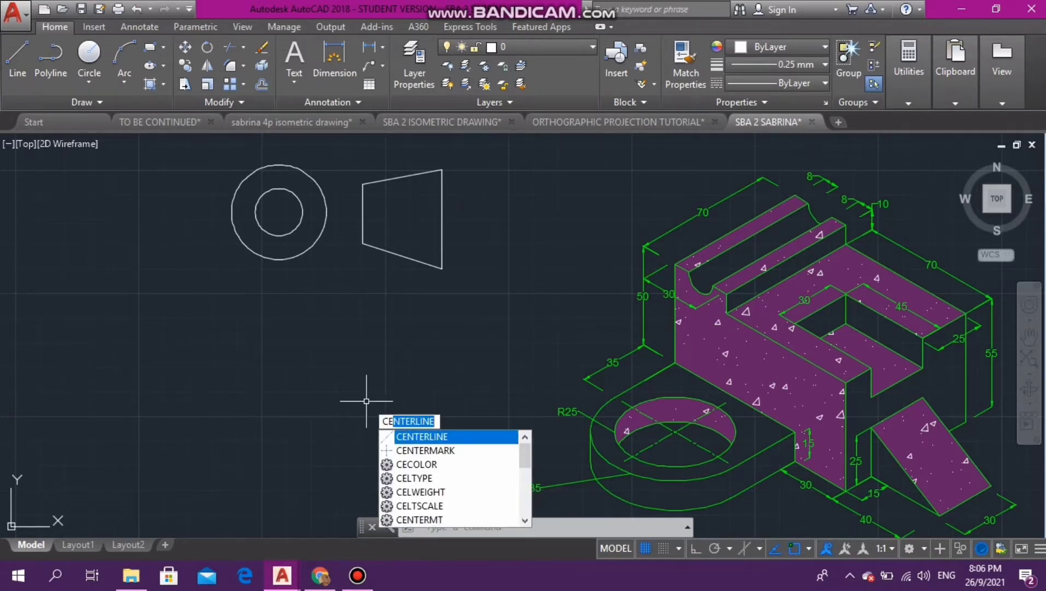
key(Return)
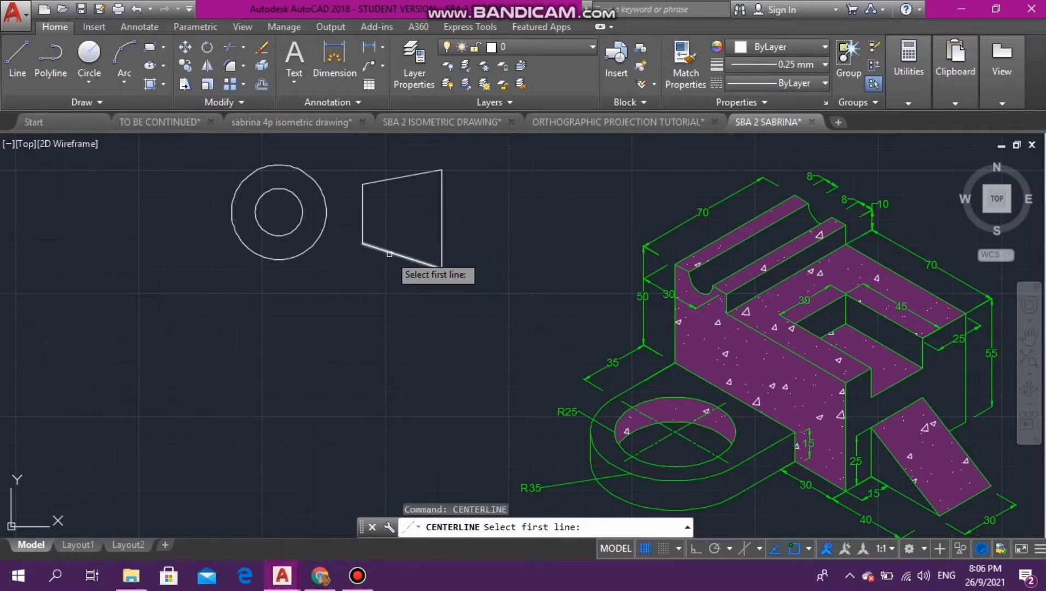
click(389, 254)
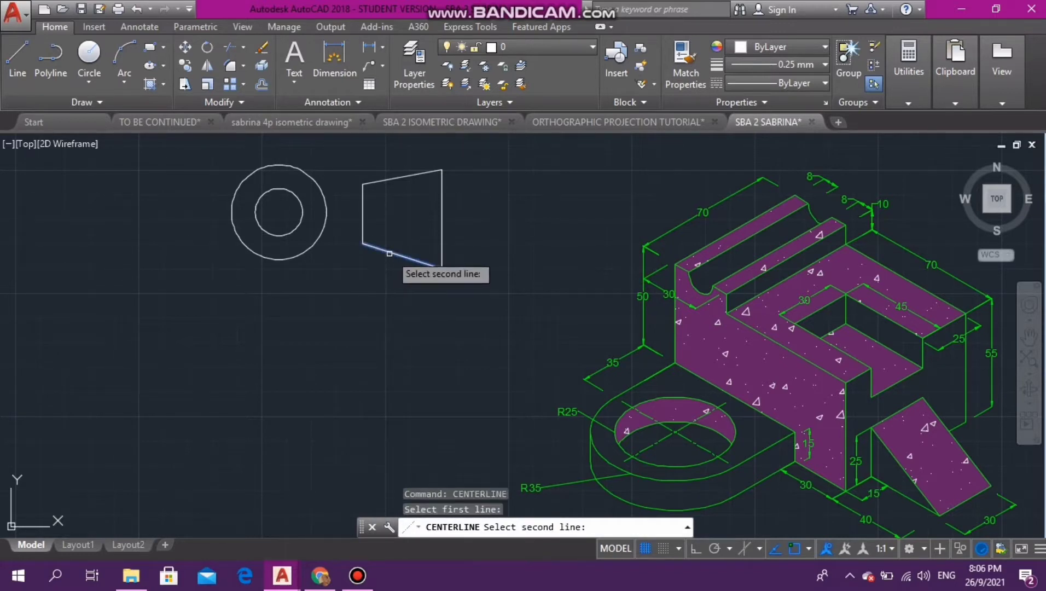
click(396, 177)
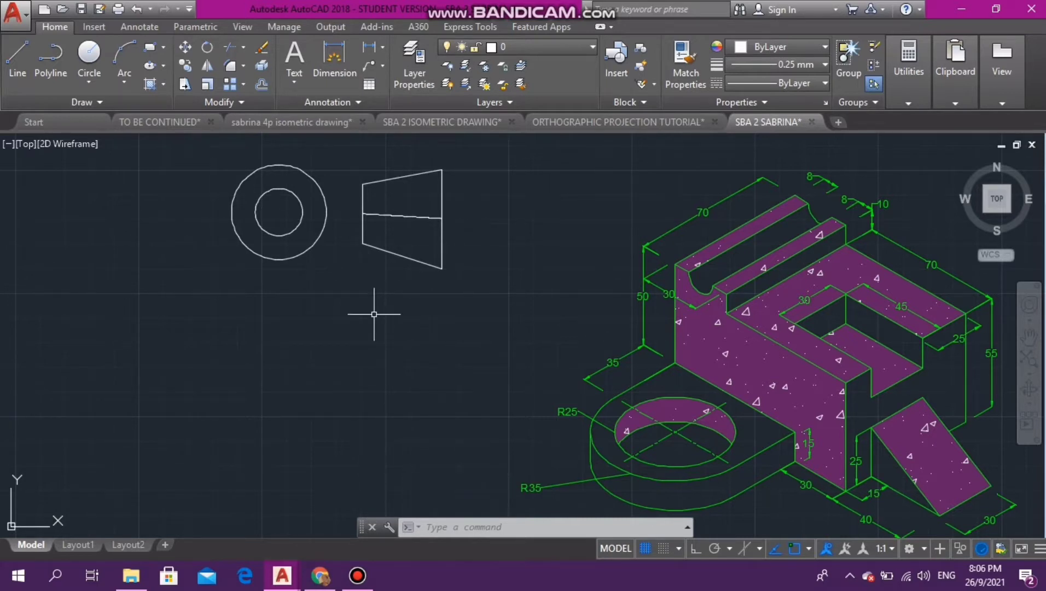
- Try to apply the Centerline command to the outer of the two concentric circles
text(CENTERLINE)
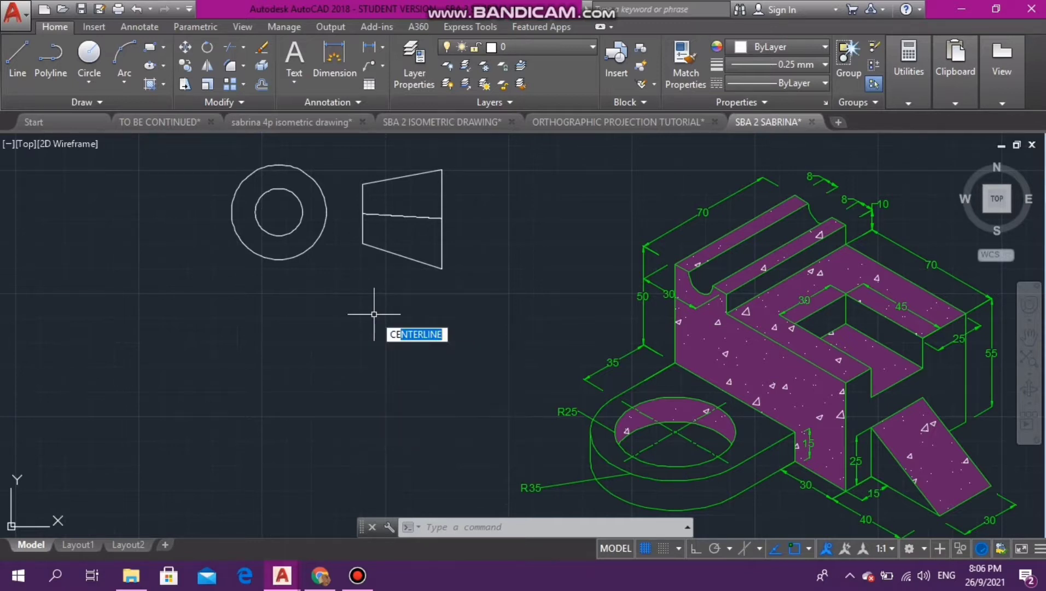
key(Return)
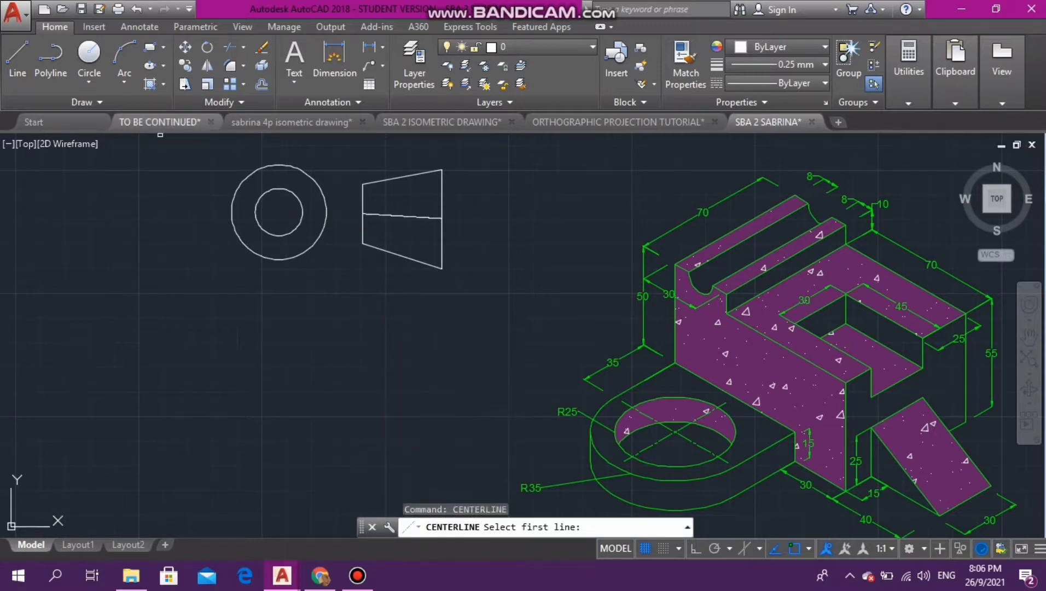
click(257, 169)
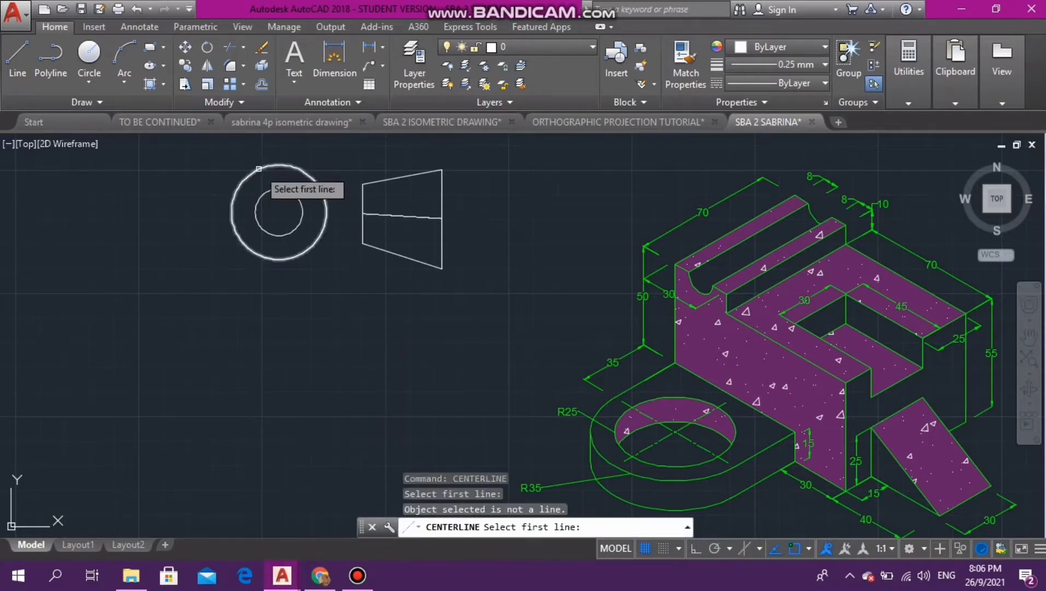
click(260, 166)
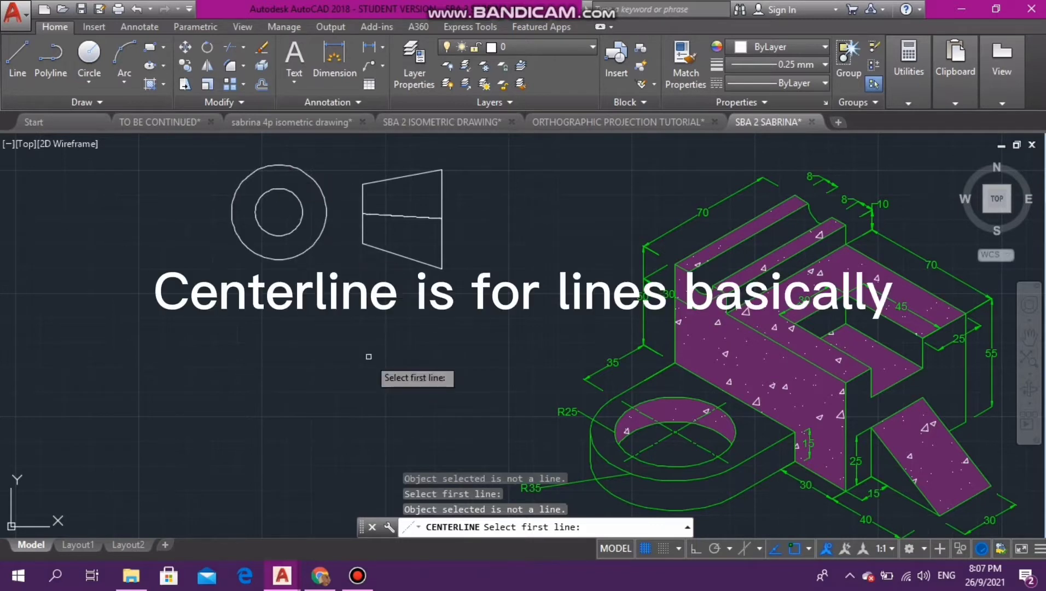
key(Escape)
- Add a center mark to the outer of the two concentric circles
text(CENTERLINE)
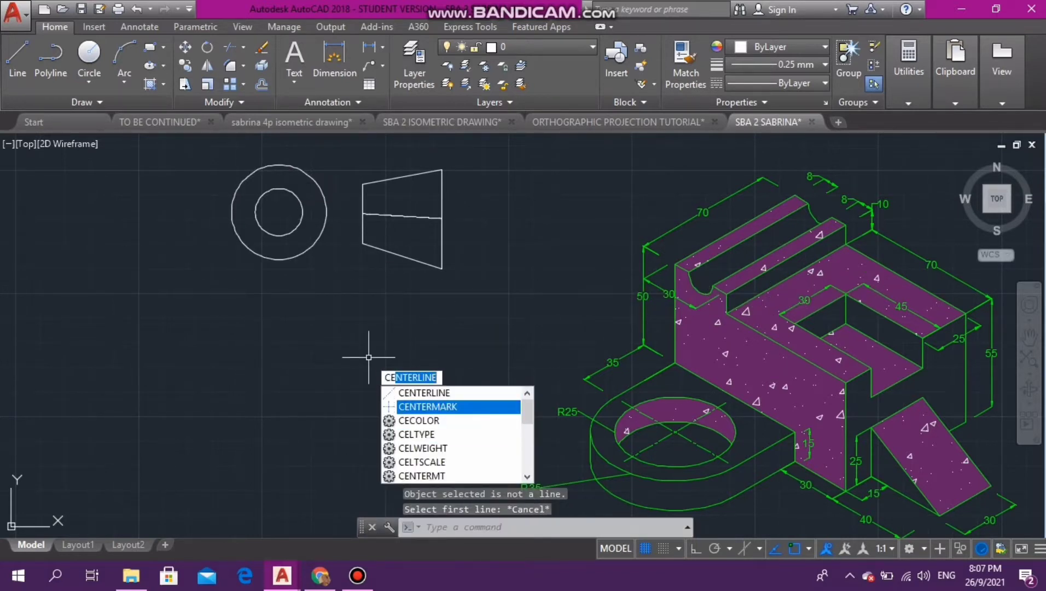
click(428, 406)
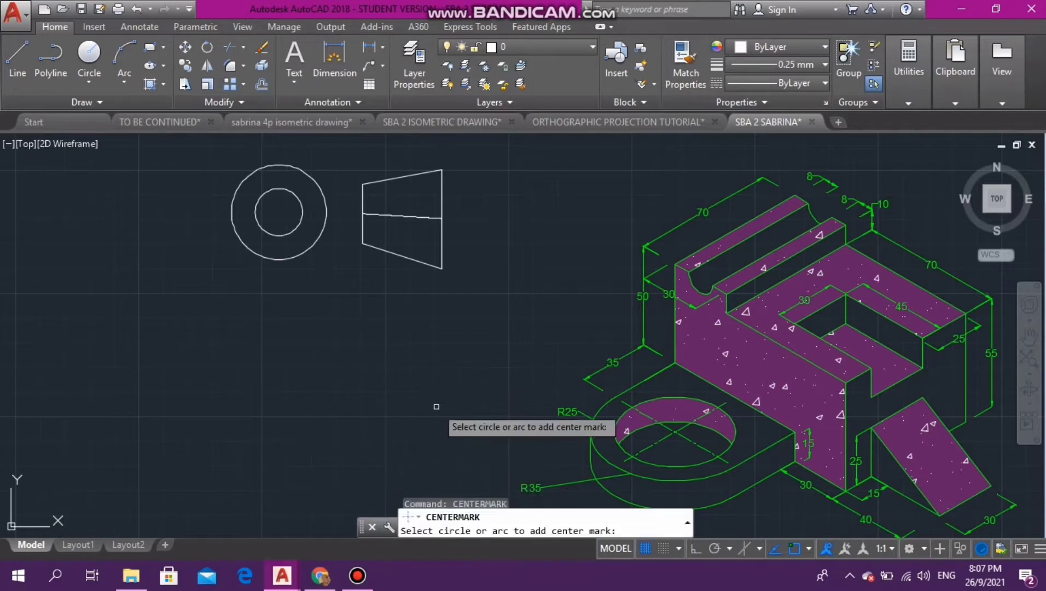
click(244, 180)
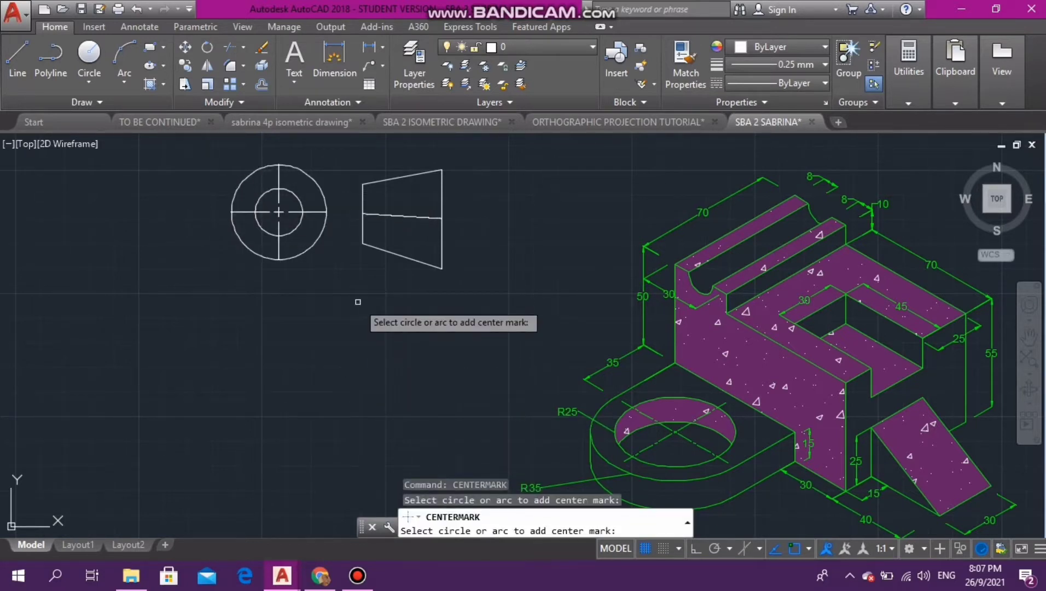
key(Escape)
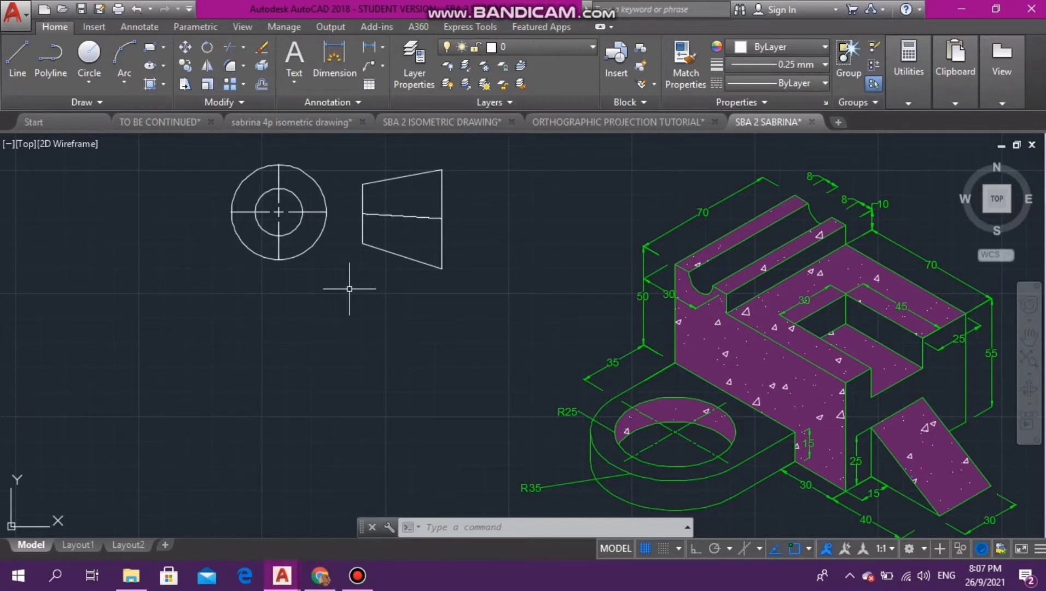
scroll(383, 295, down, 2)
click(385, 287)
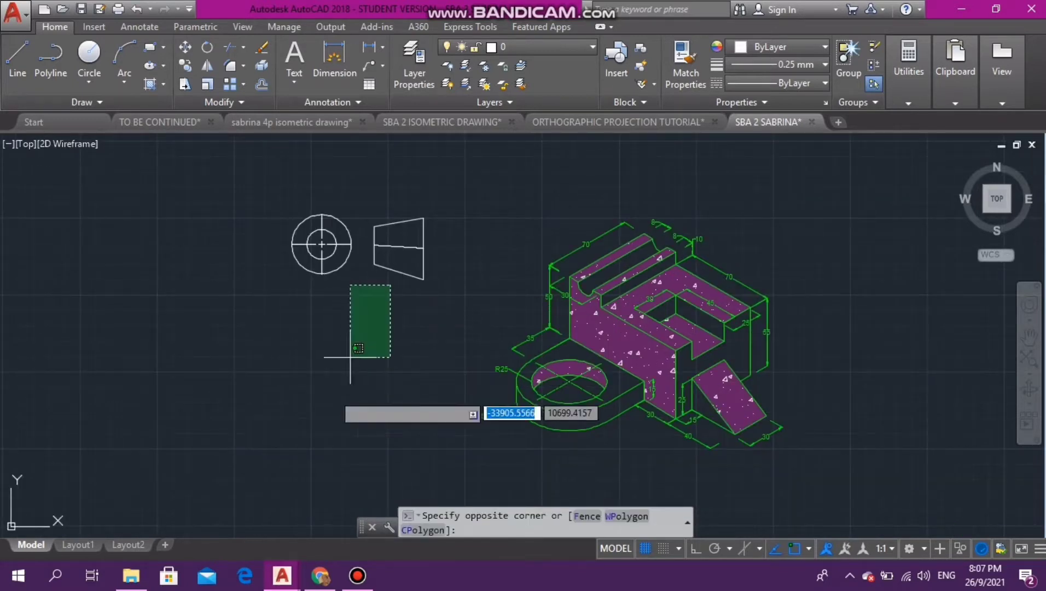
key(Escape)
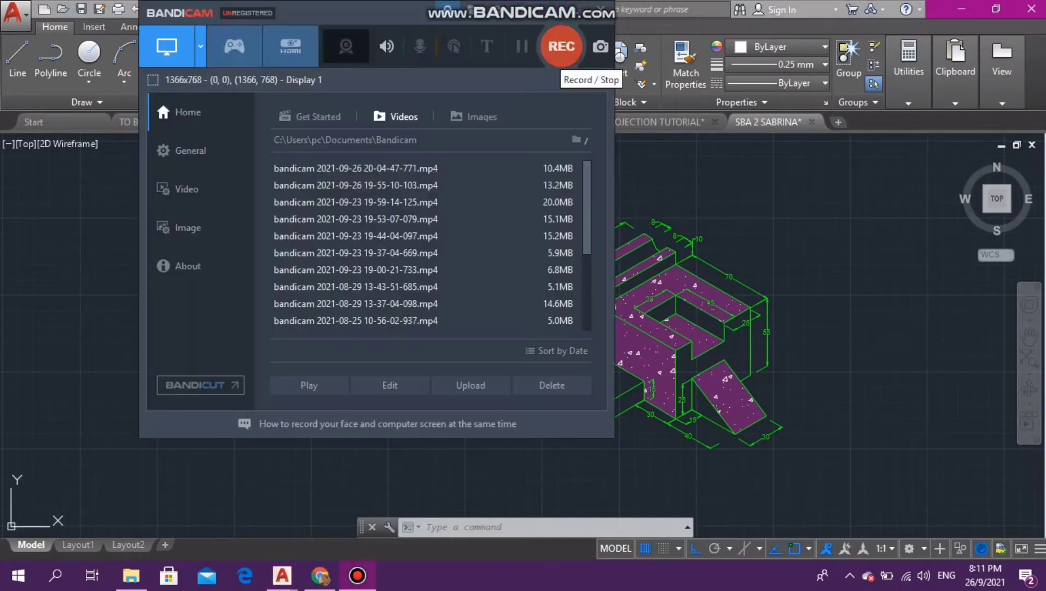
click(561, 42)
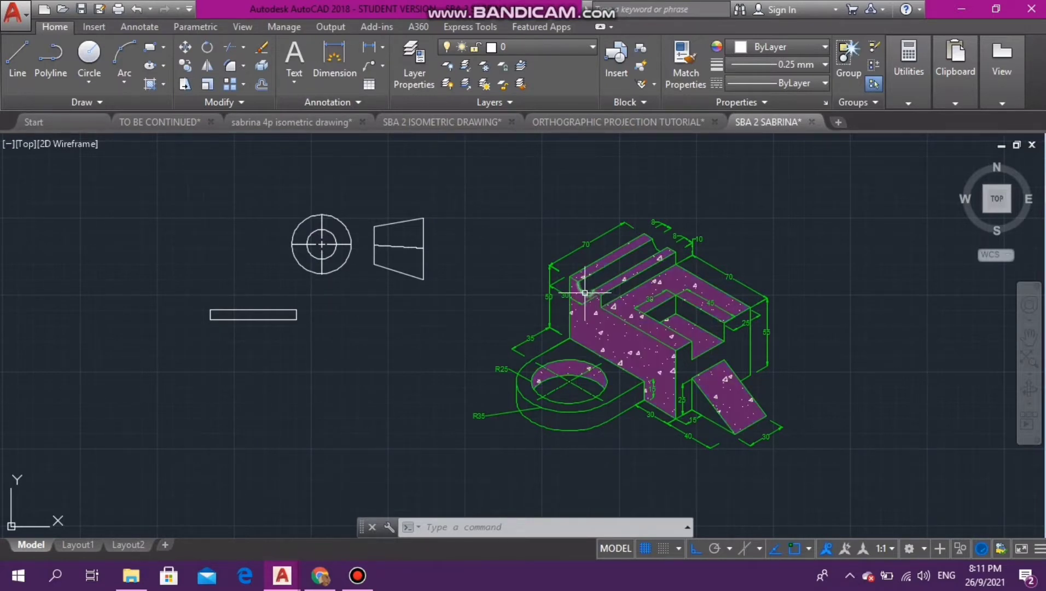
mouse_move(585, 293)
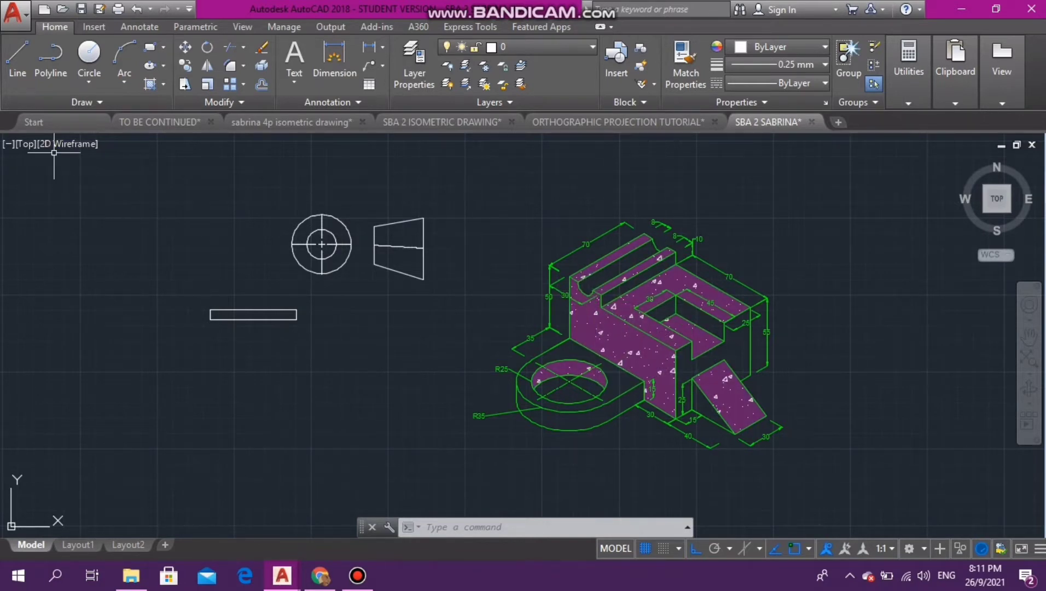
- Add a band under the thin rectangle: lines 14 down from its lower-left corner, 70 right, and up to its lower-right corner
click(17, 58)
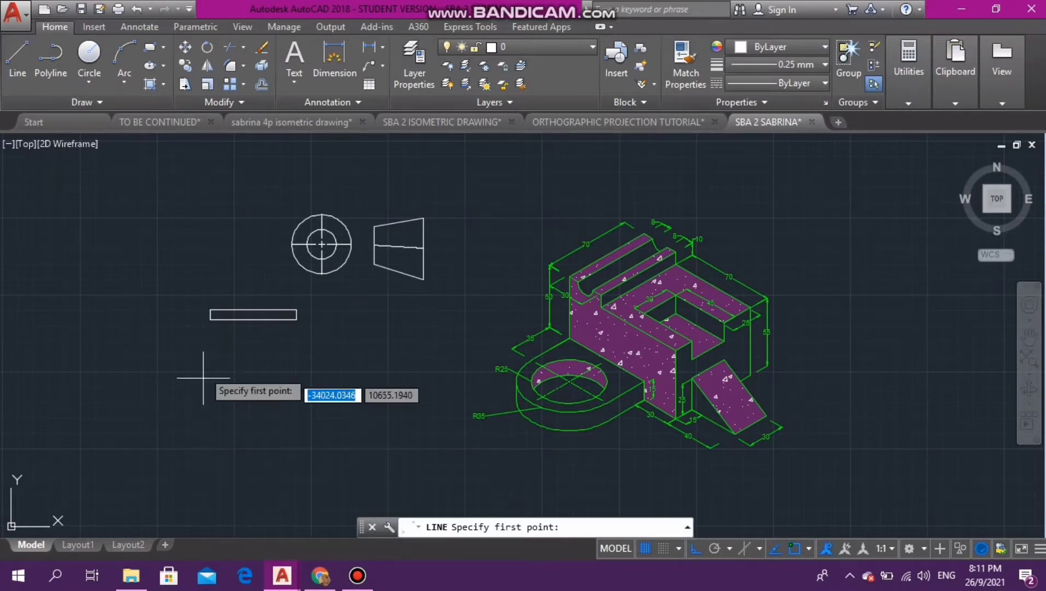
click(210, 319)
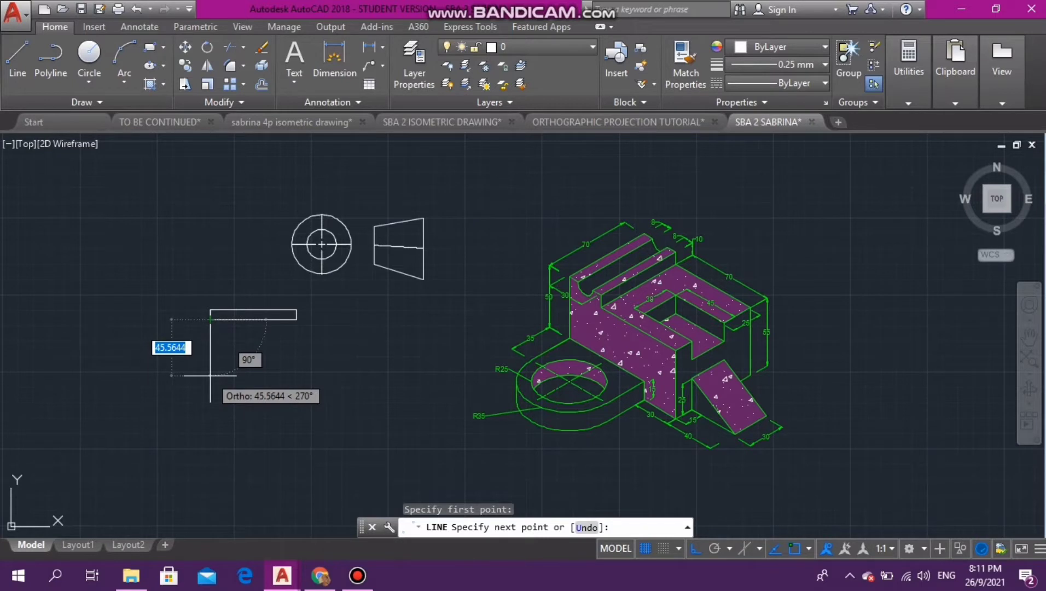
key(BackSpace)
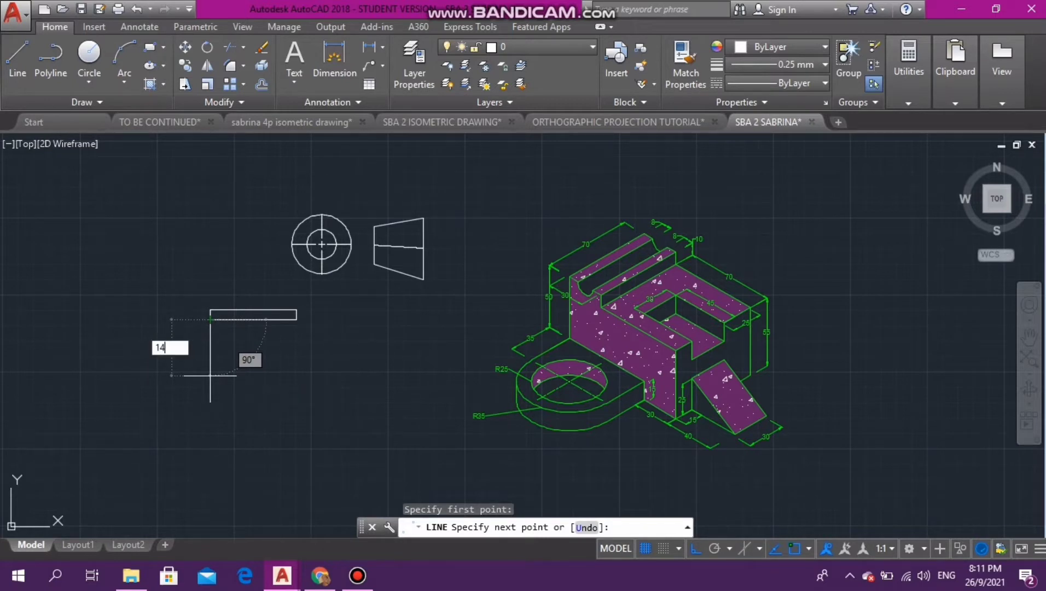
text(14)
key(Return)
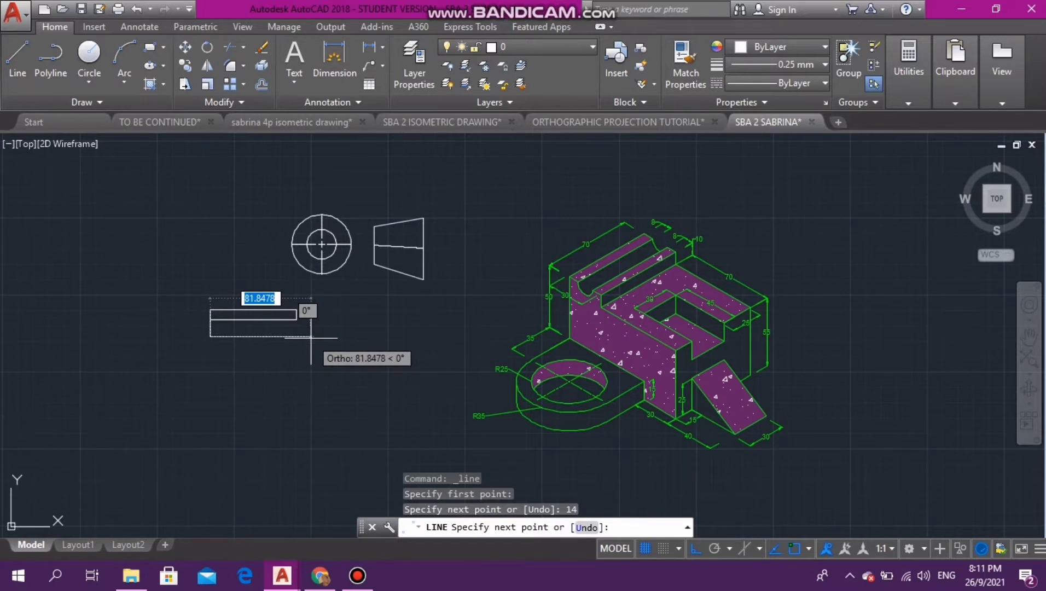
text(70)
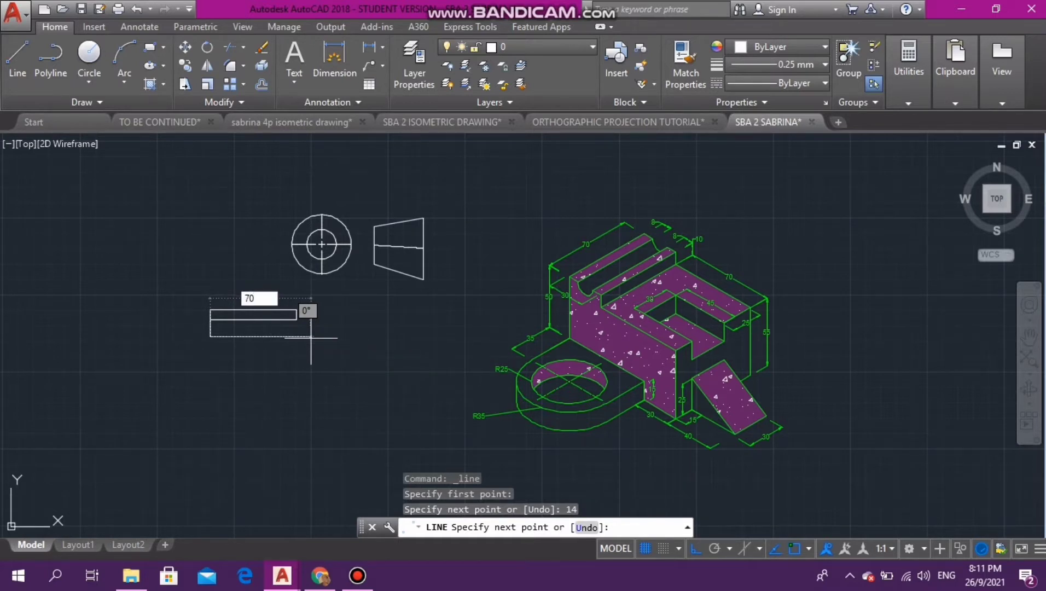
key(Return)
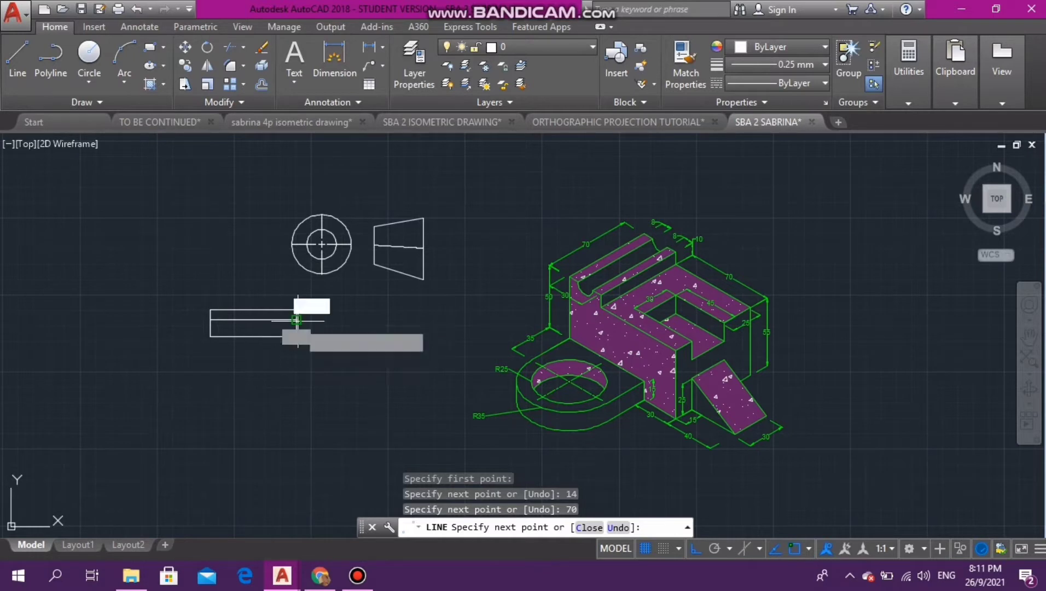
click(297, 320)
key(Escape)
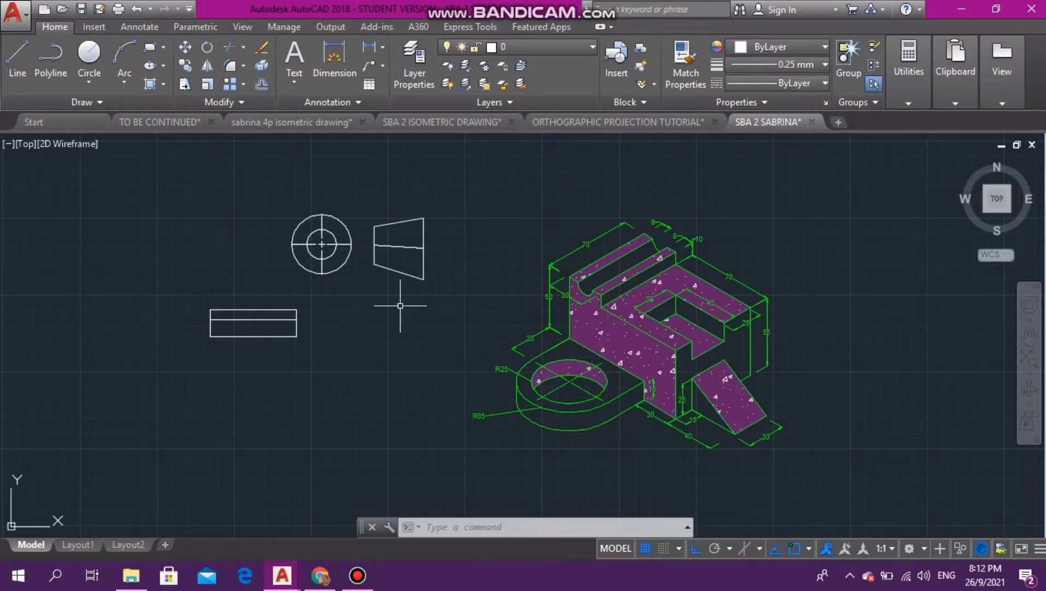
- Add another band under the stacked rectangles, drawing lines 8 down from the lower-left corner, 70 right and 8 up
click(18, 58)
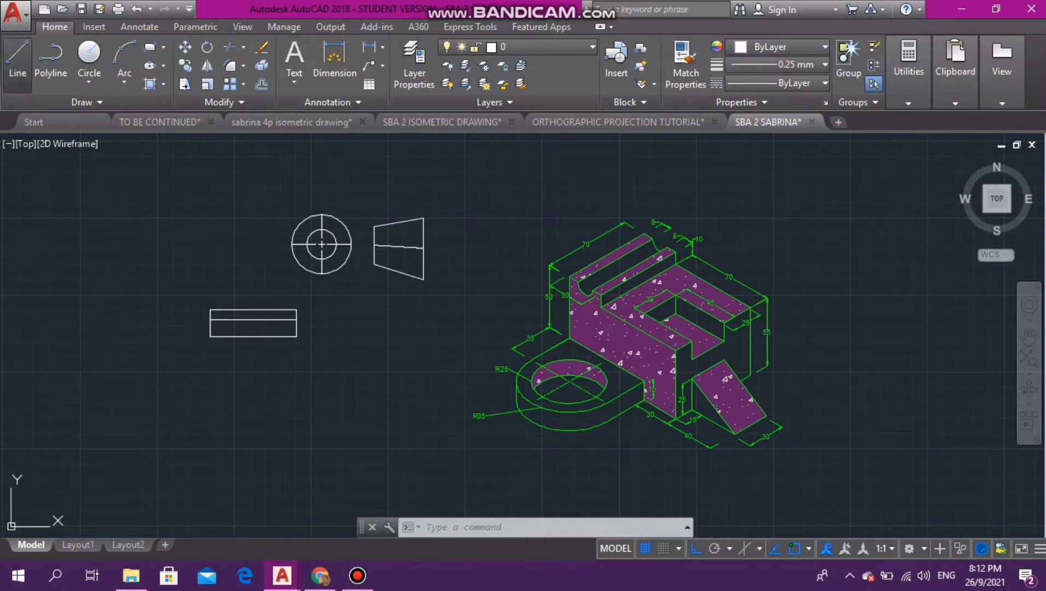
click(210, 336)
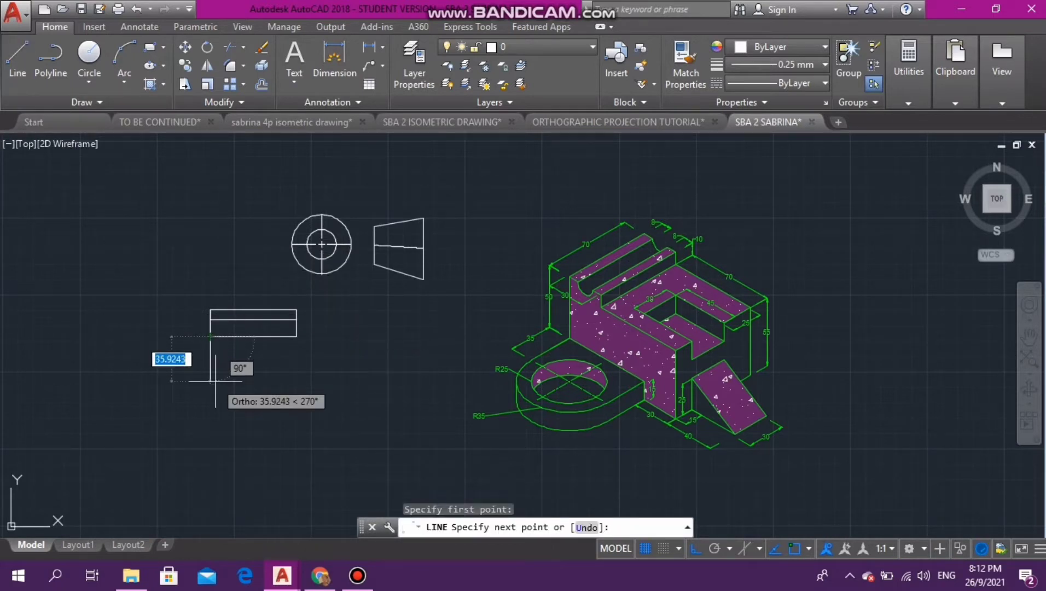
text(8)
key(Return)
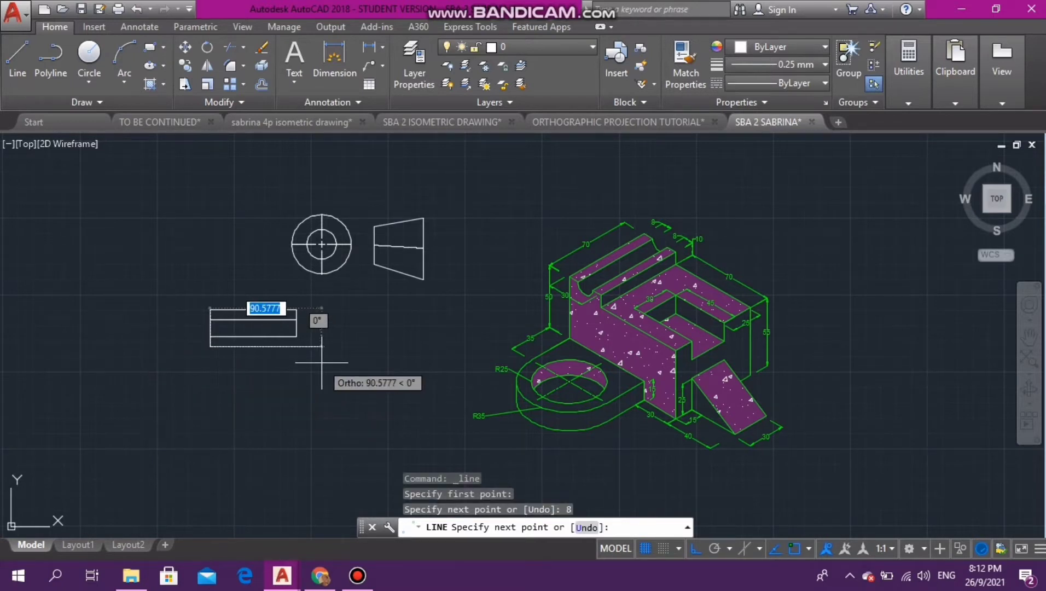
text(70)
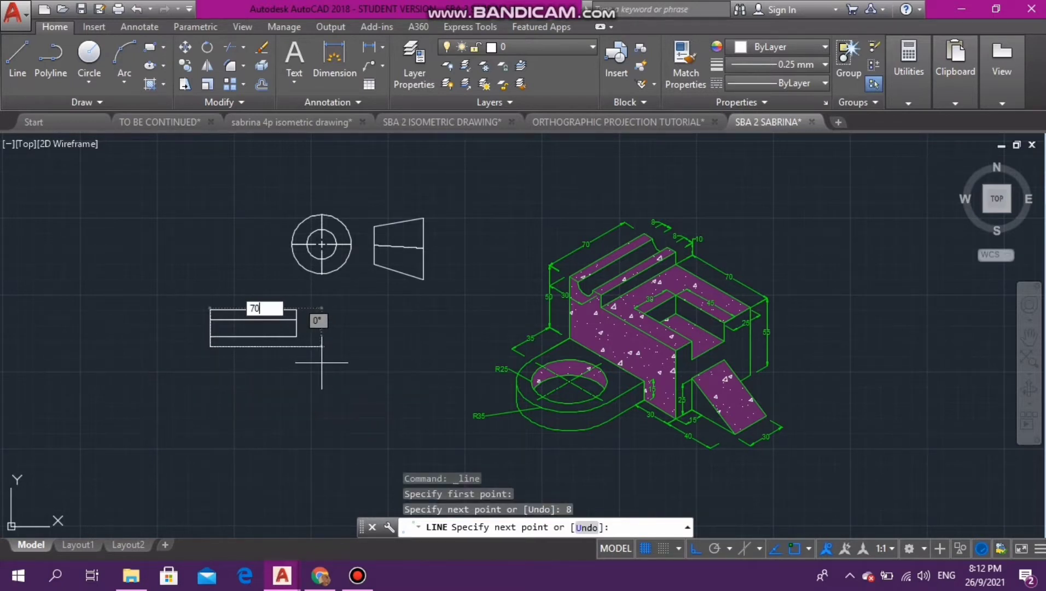
key(Return)
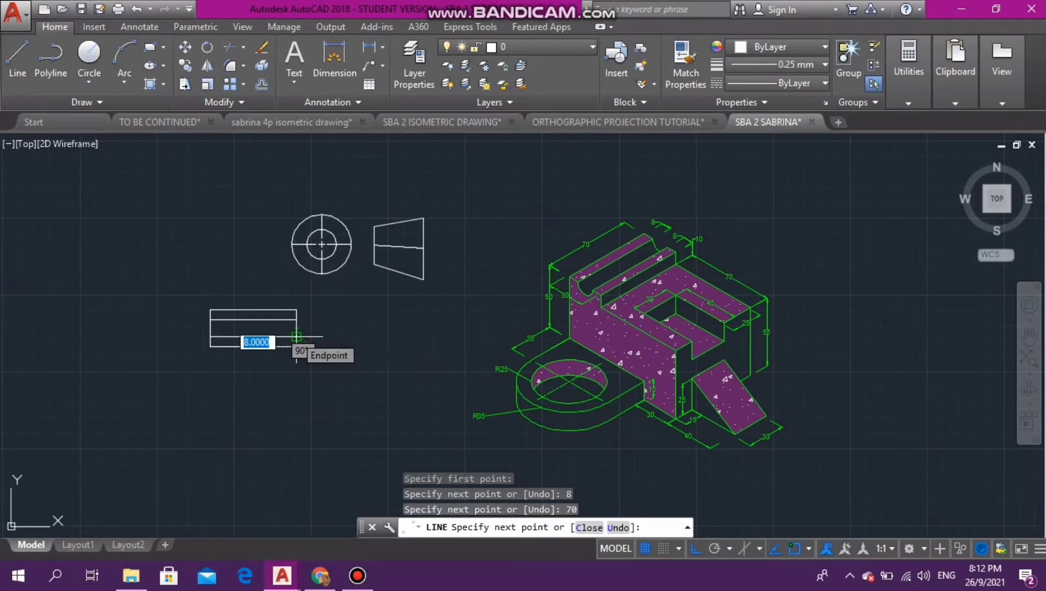
text(8)
key(Return)
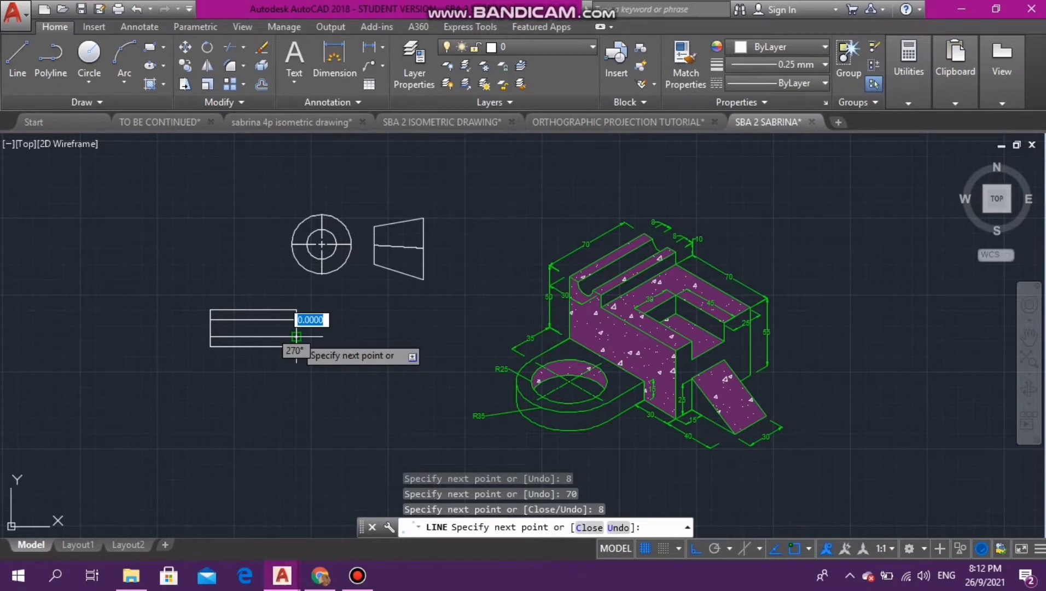
key(Escape)
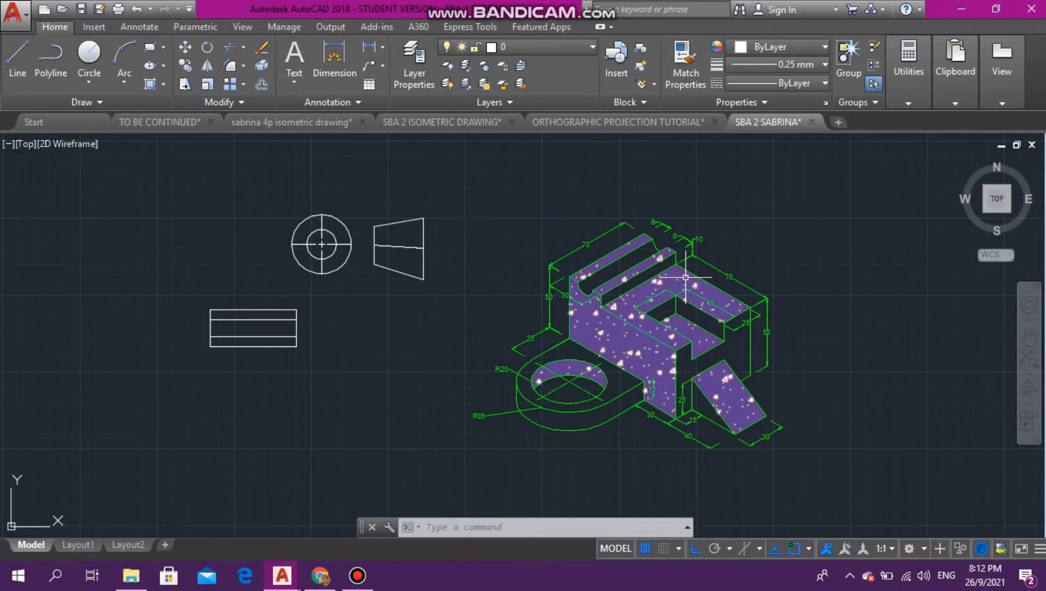
- Draw a line 70 down from the lower-left corner of the stacked bands, continue it 15 right, and turn on Ortho mode
scroll(685, 278, up, 2)
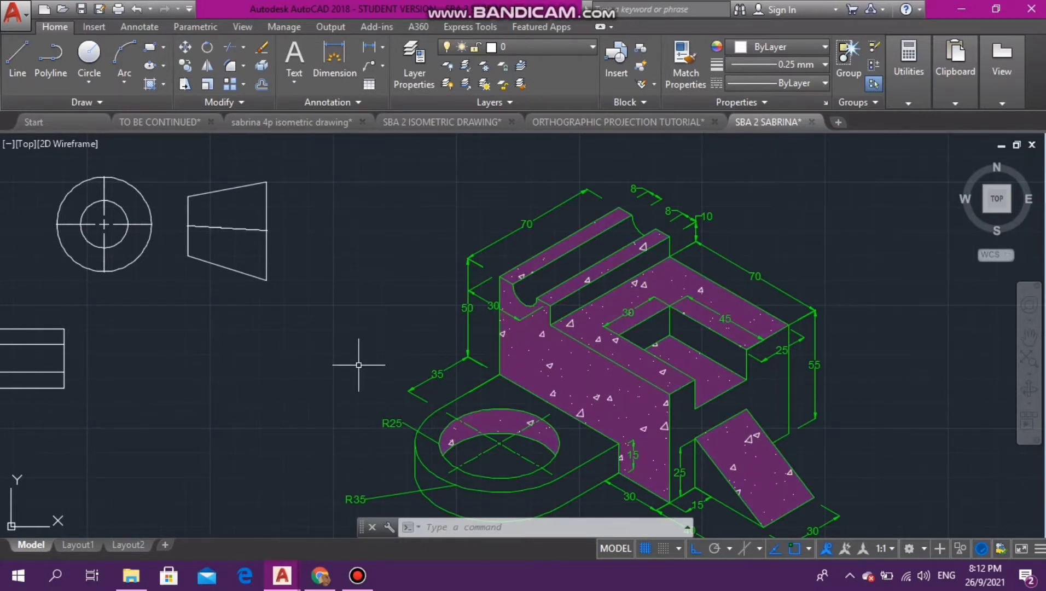
scroll(435, 325, down, 2)
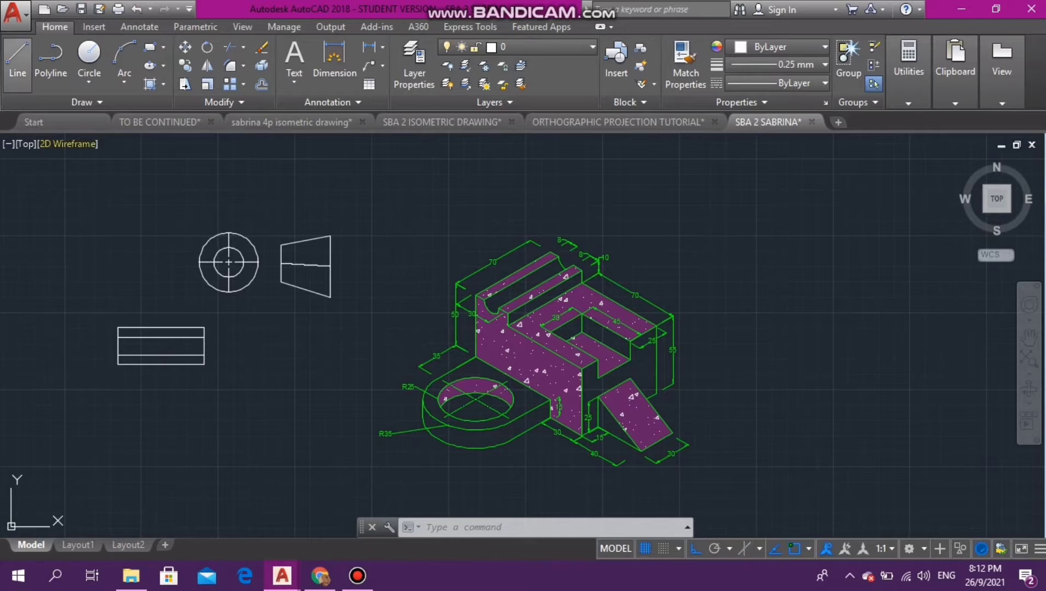
click(17, 54)
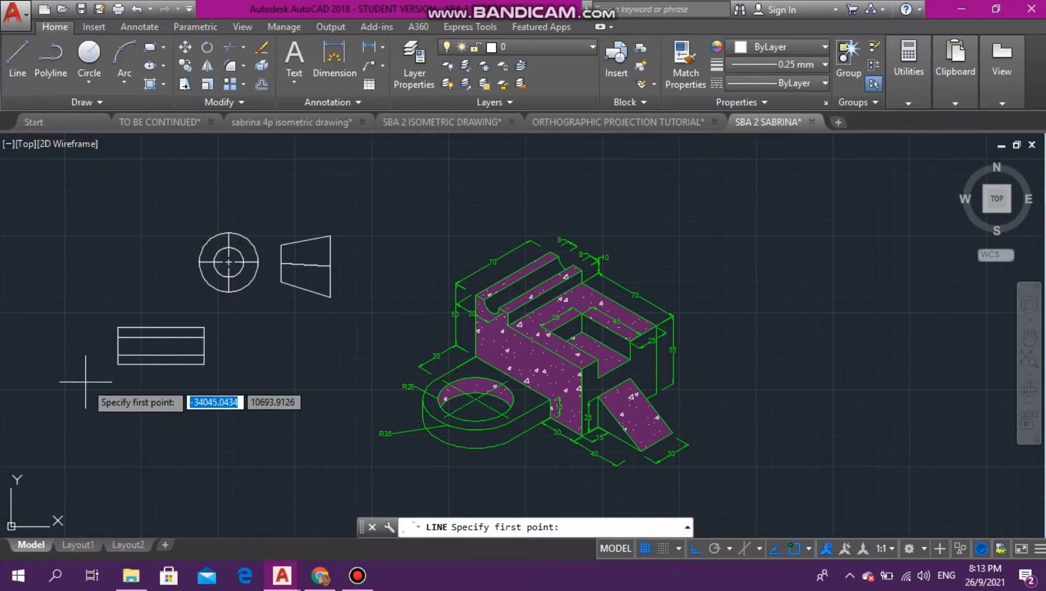
click(117, 364)
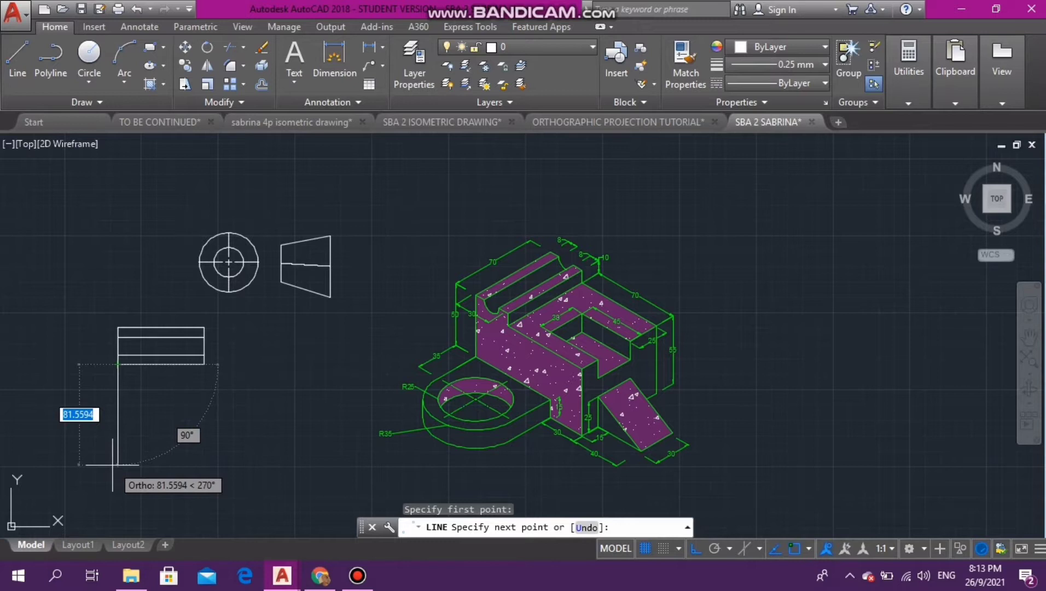
text(70)
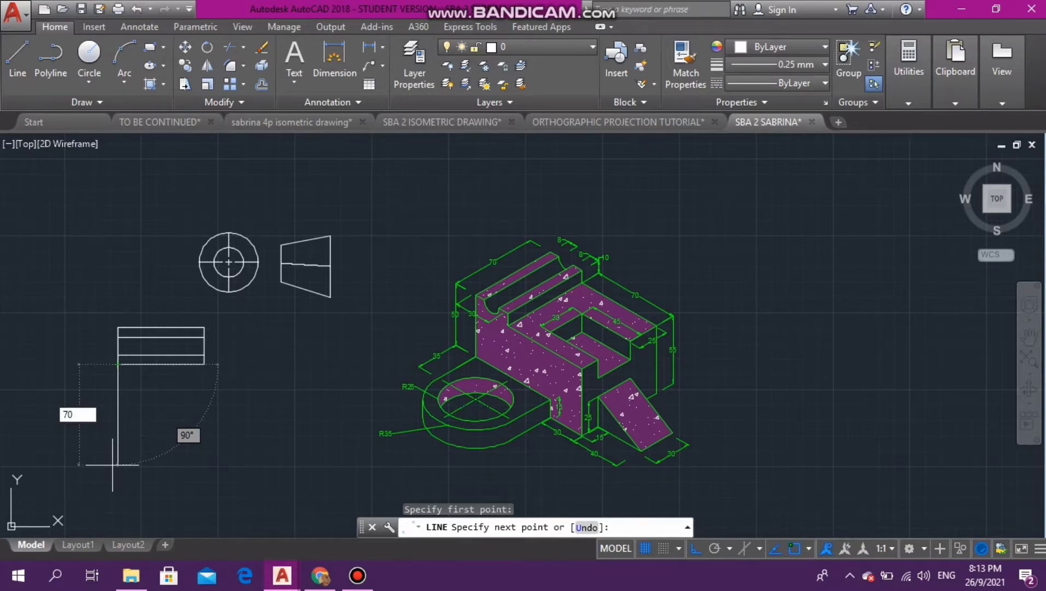
key(Return)
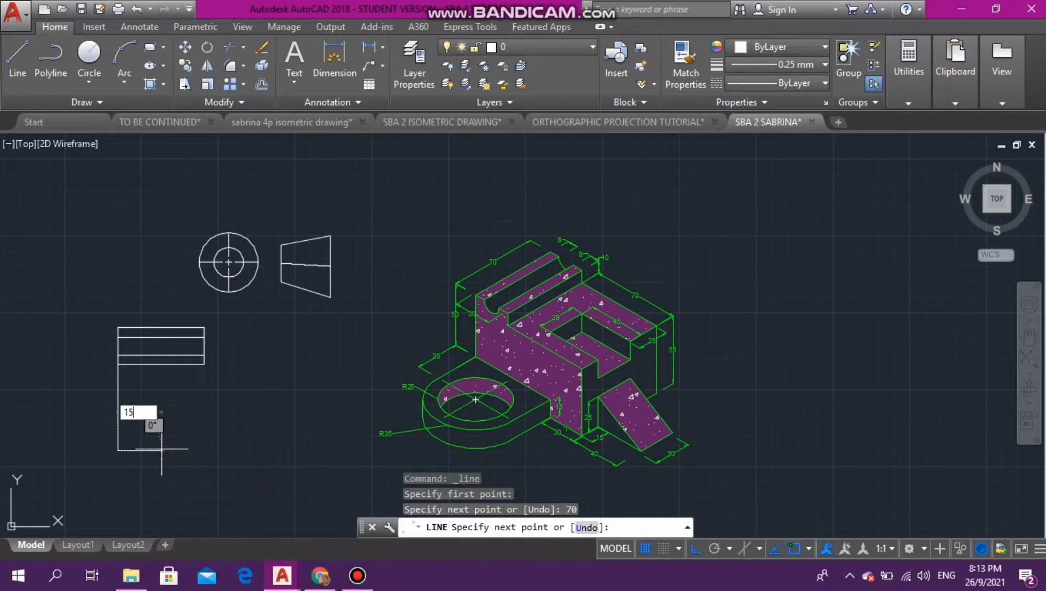
key(Return)
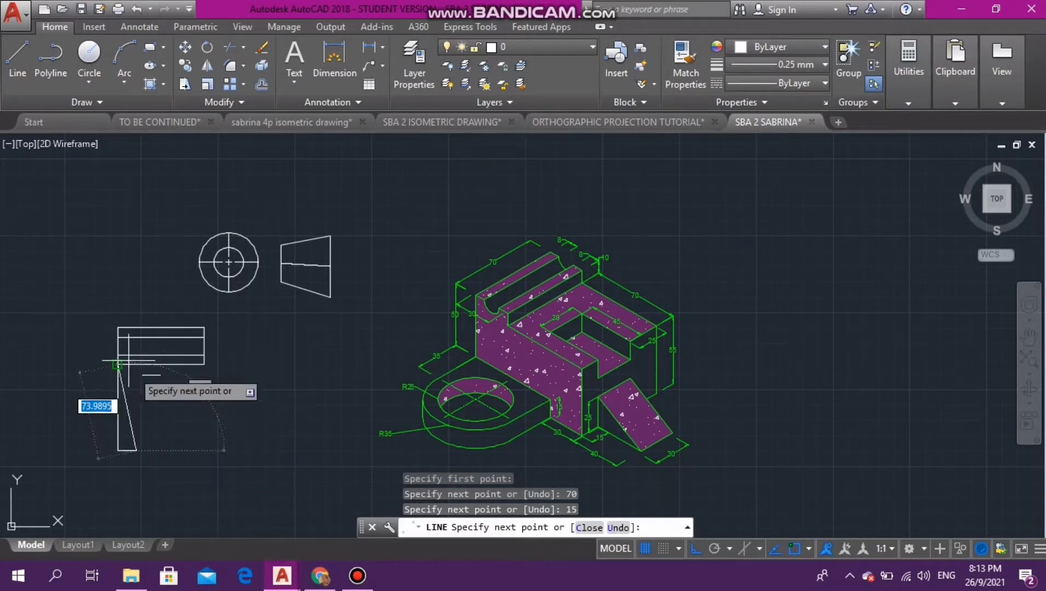
key(F8)
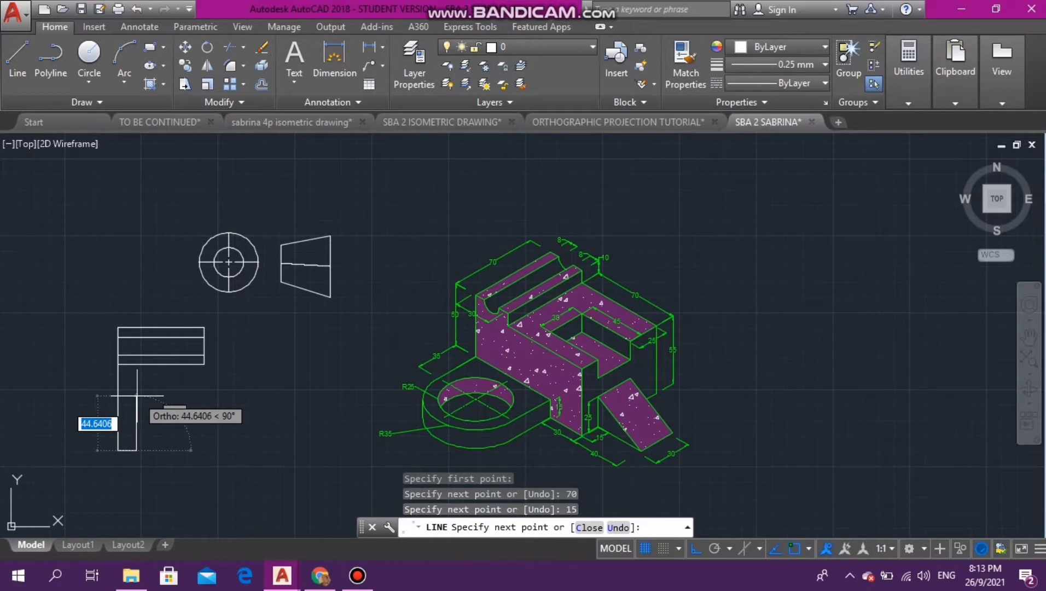
- Try to continue the outline with a segment 70 straight up from the end of the 15 line
text(70)
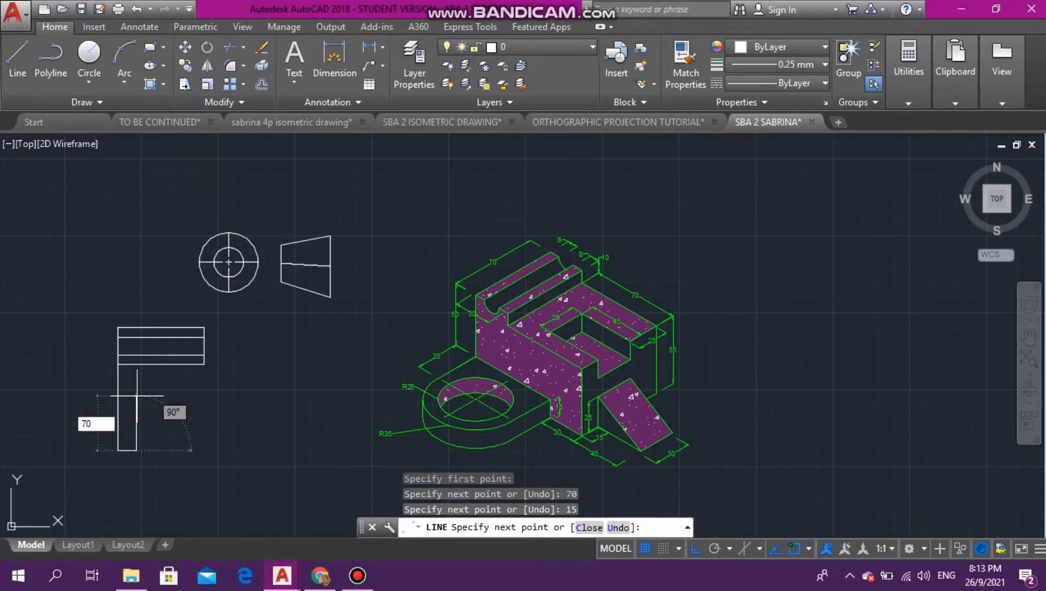
key(Return)
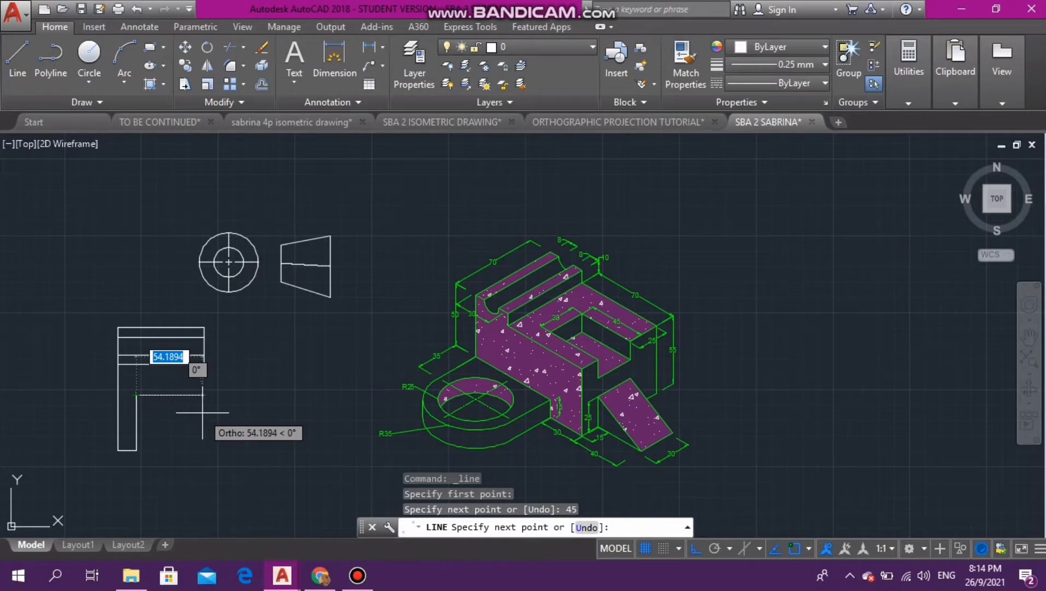
- Complete the notched outline with segments 30 right, 45 down and 25 right, closing it up to the lower-right corner of the bands
text(3)
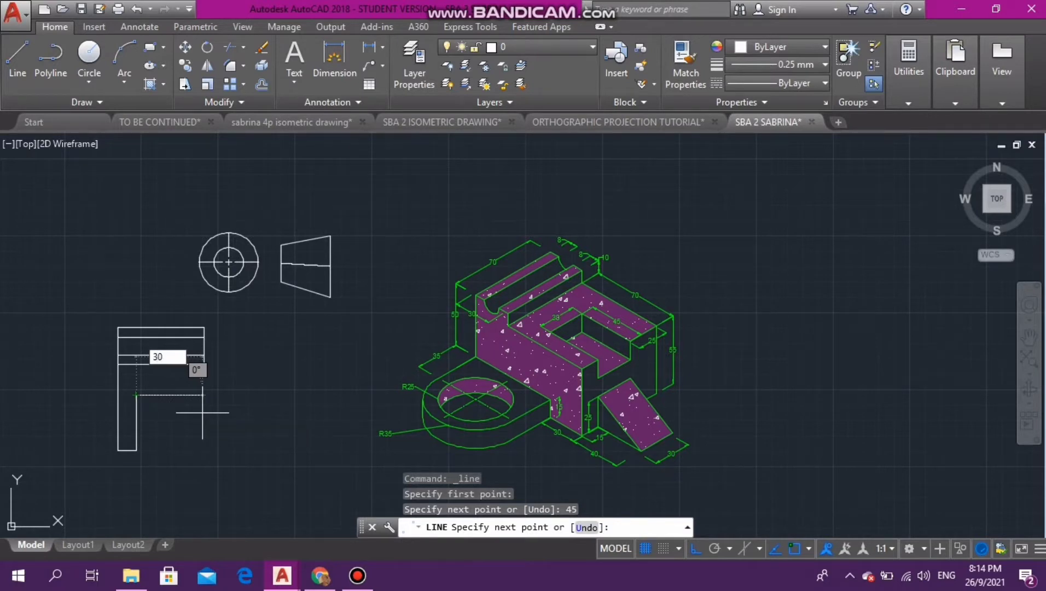
text(0)
key(Return)
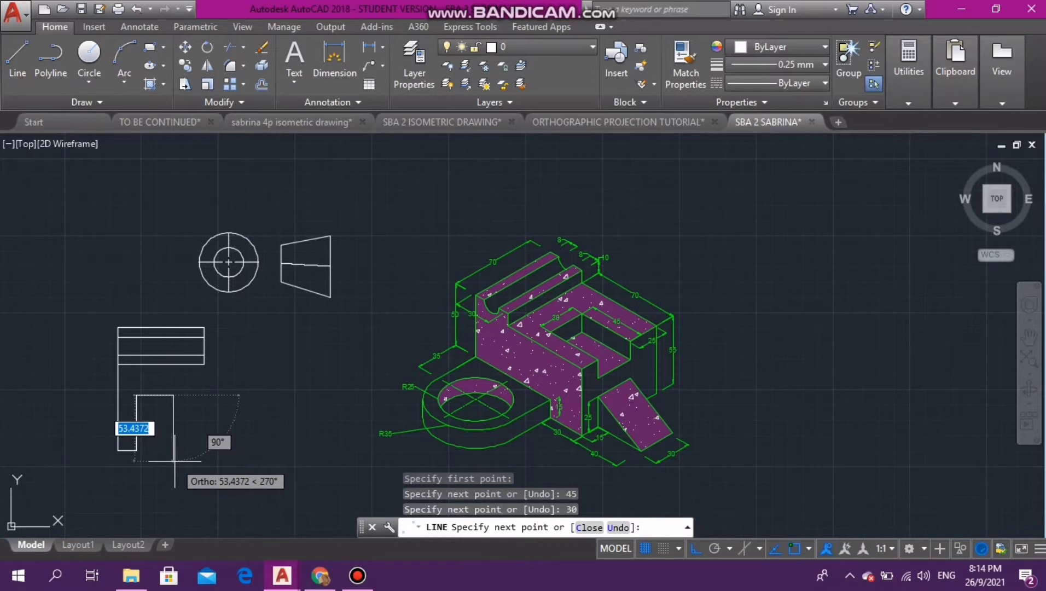
text(45)
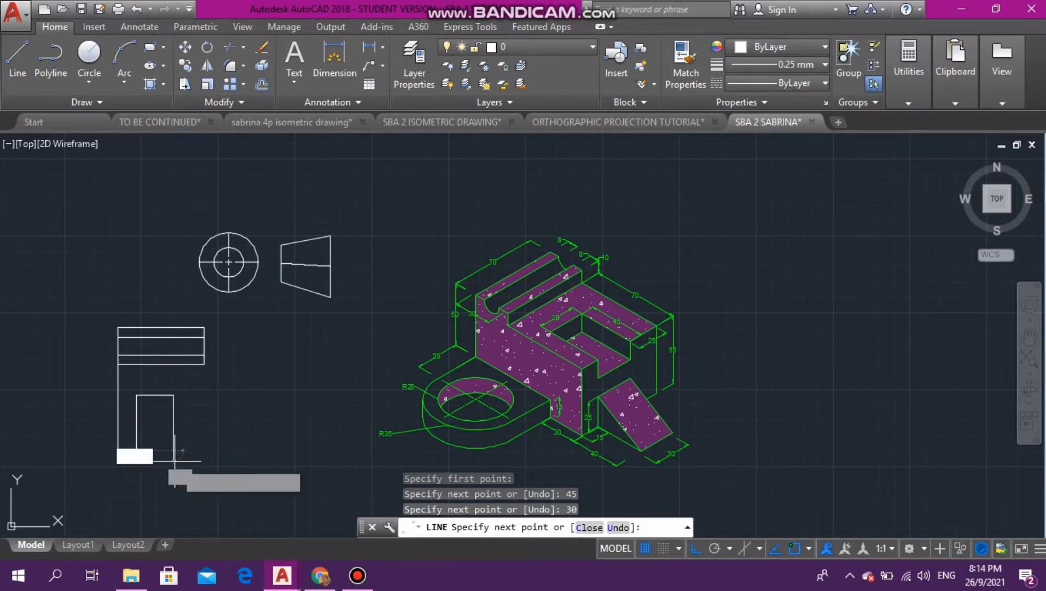
key(Return)
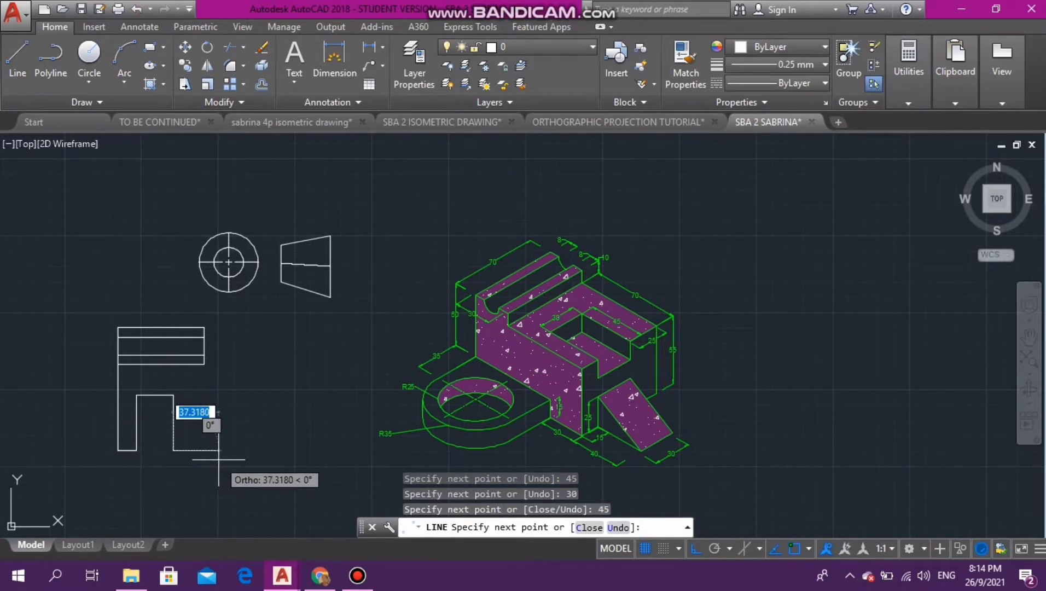
text(25)
key(Return)
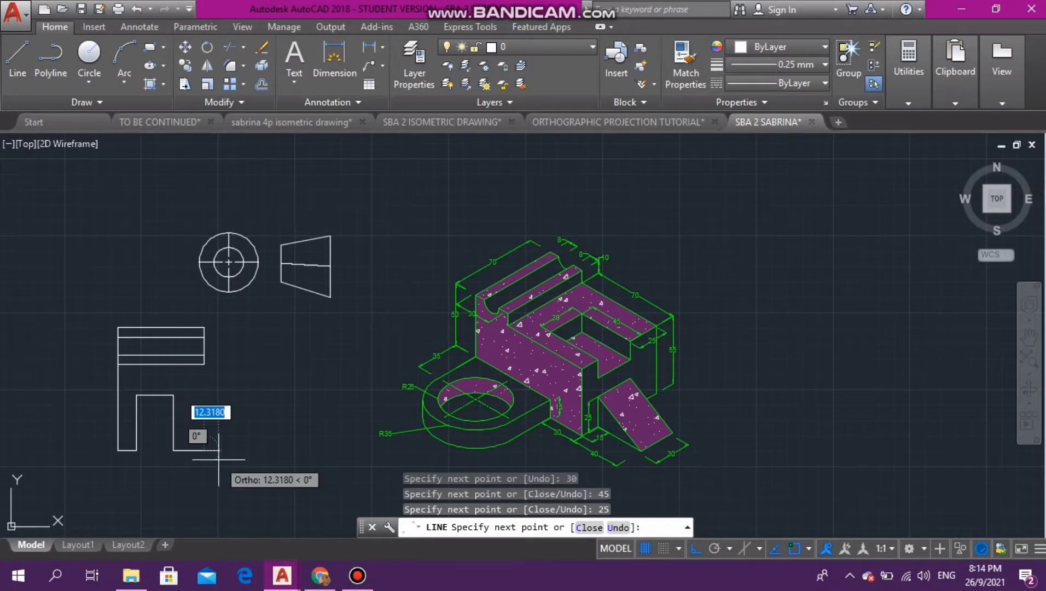
click(203, 363)
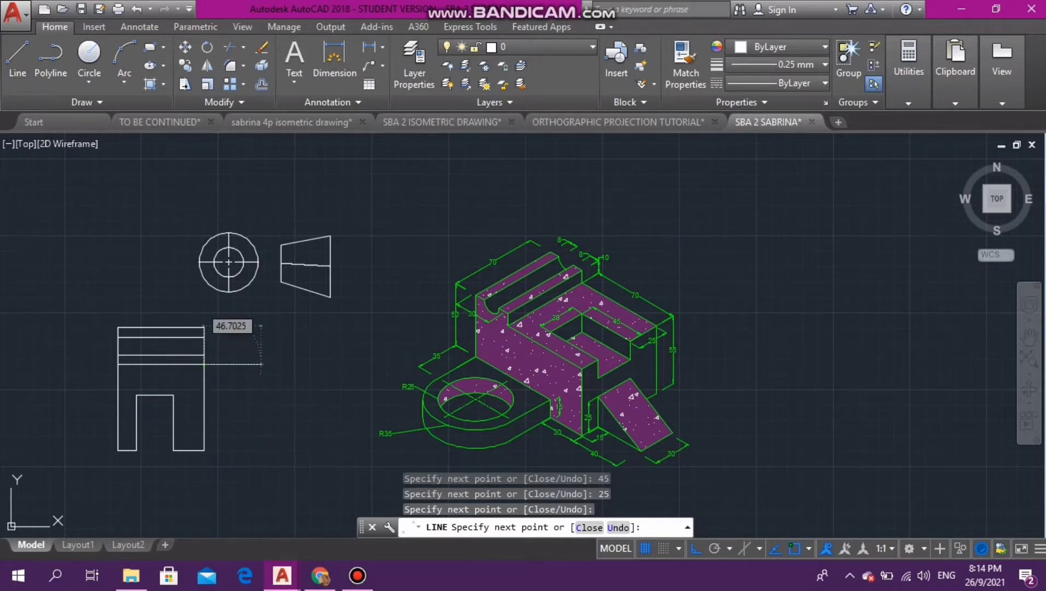
key(Escape)
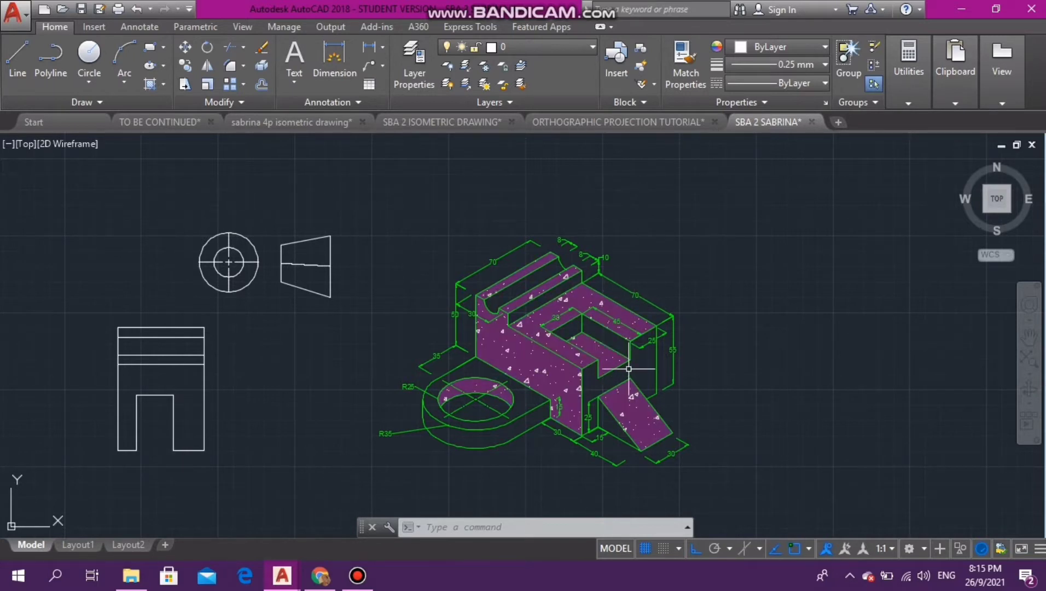
- Close the notch's open bottom with a horizontal line between its two lower corners
key(l)
key(Return)
click(136, 451)
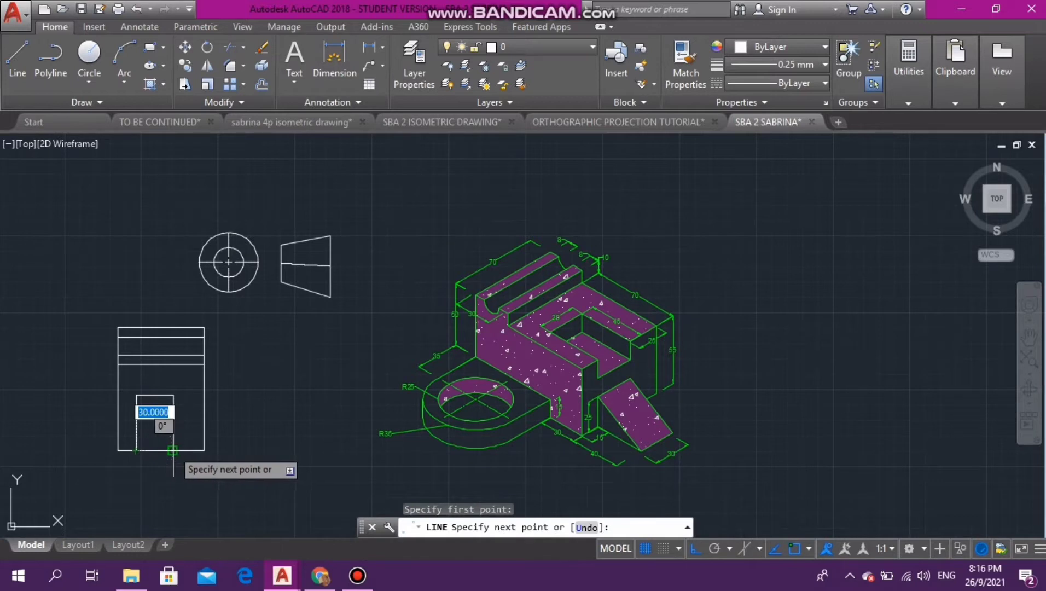
click(173, 450)
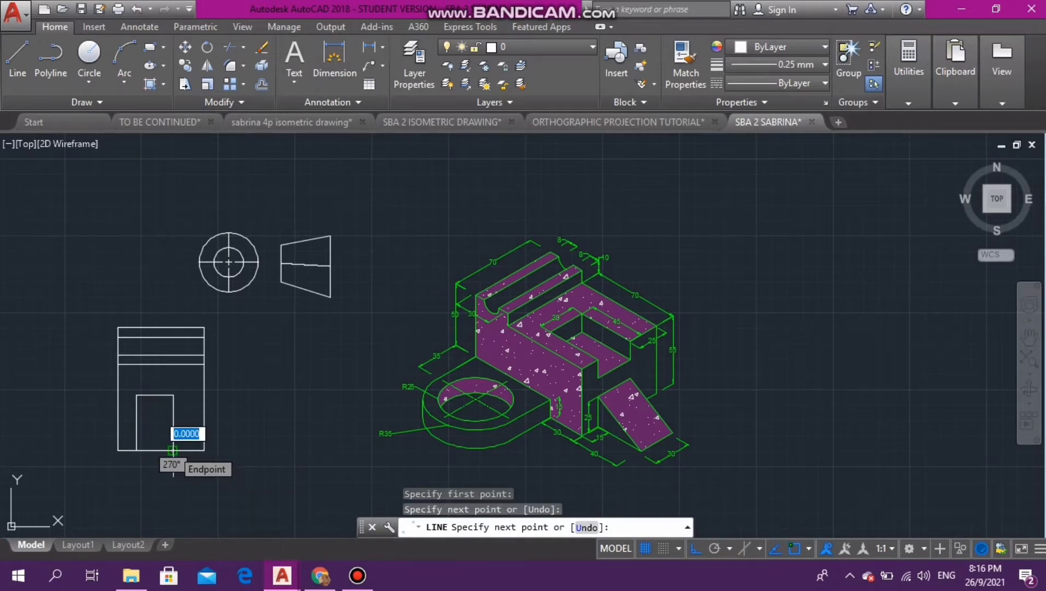
key(Escape)
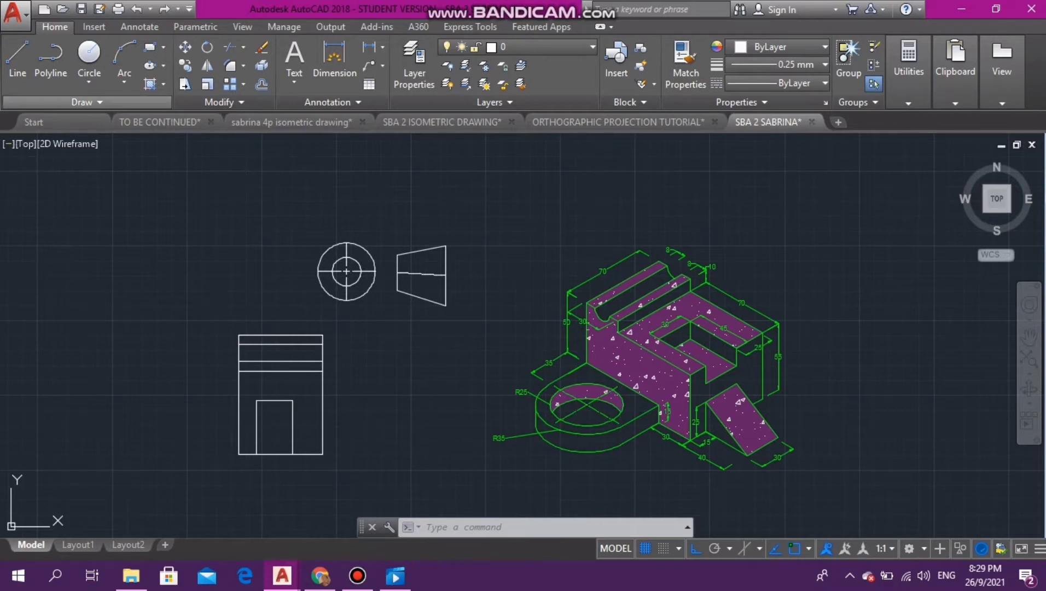
- Draw a rectangle below the notch from its lower-left corner: 60 down, 30 right, and back up to its lower-right corner
click(17, 55)
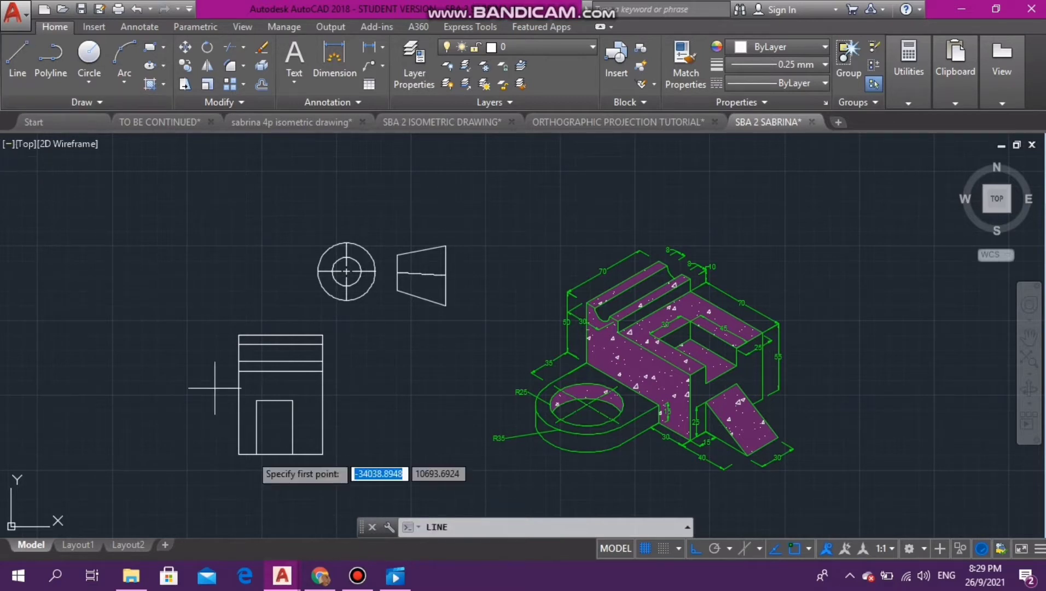
click(256, 454)
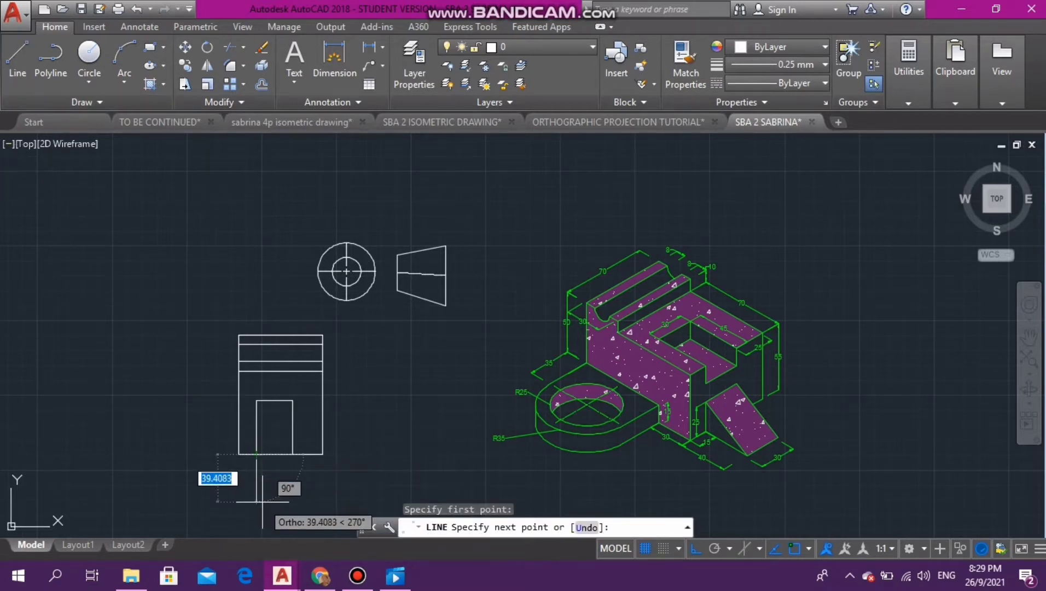
text(60)
key(Return)
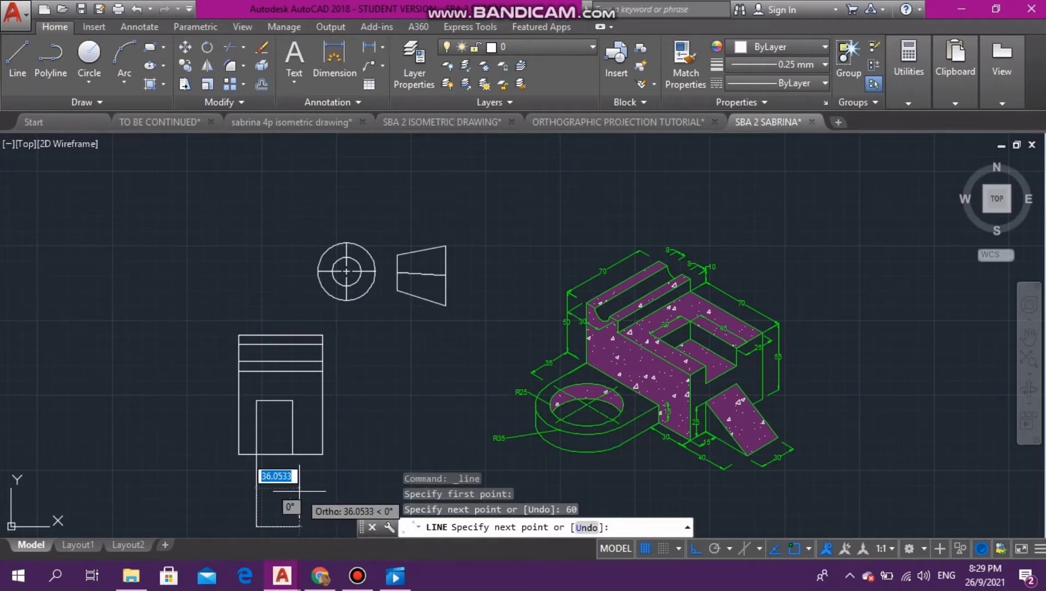
text(30)
key(Return)
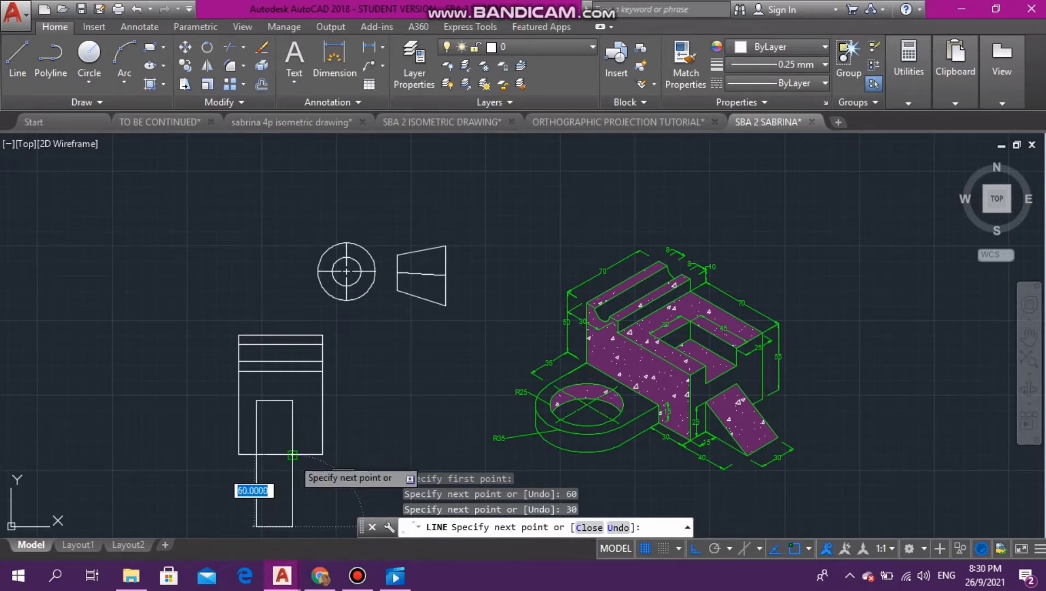
click(293, 454)
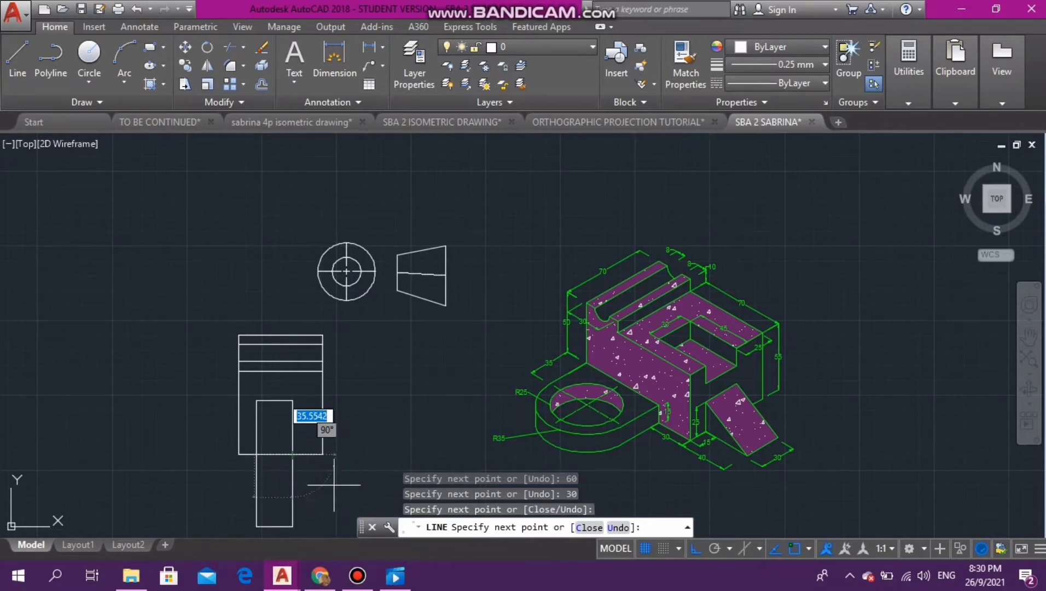
key(Escape)
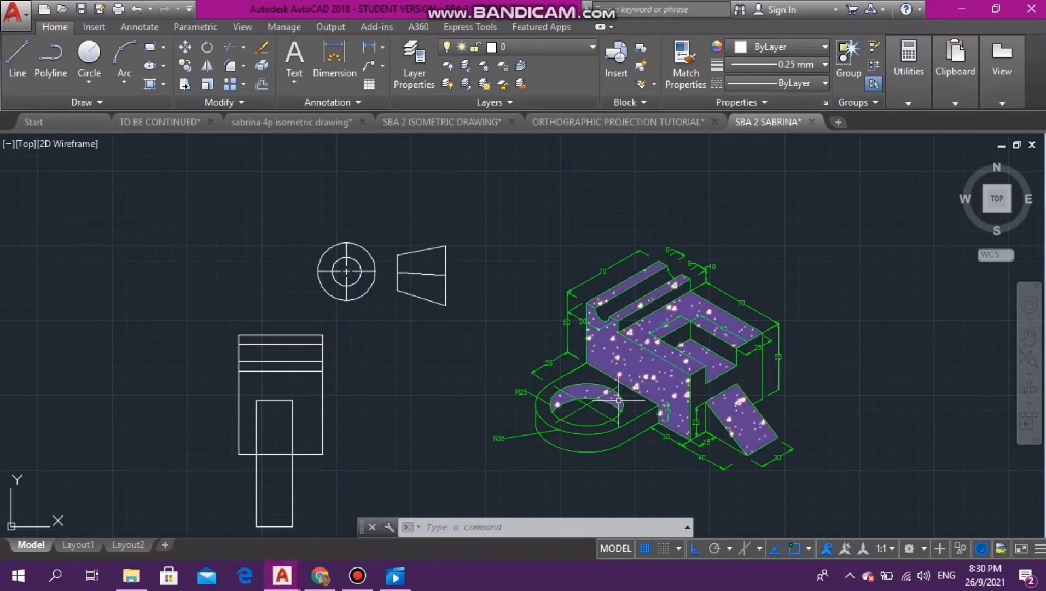
click(607, 421)
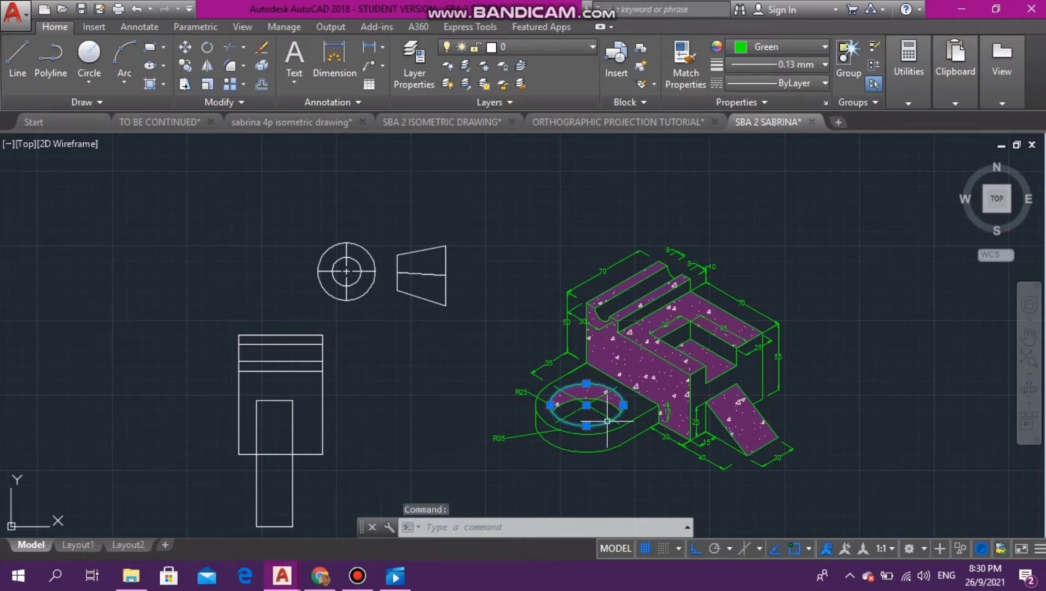
key(Escape)
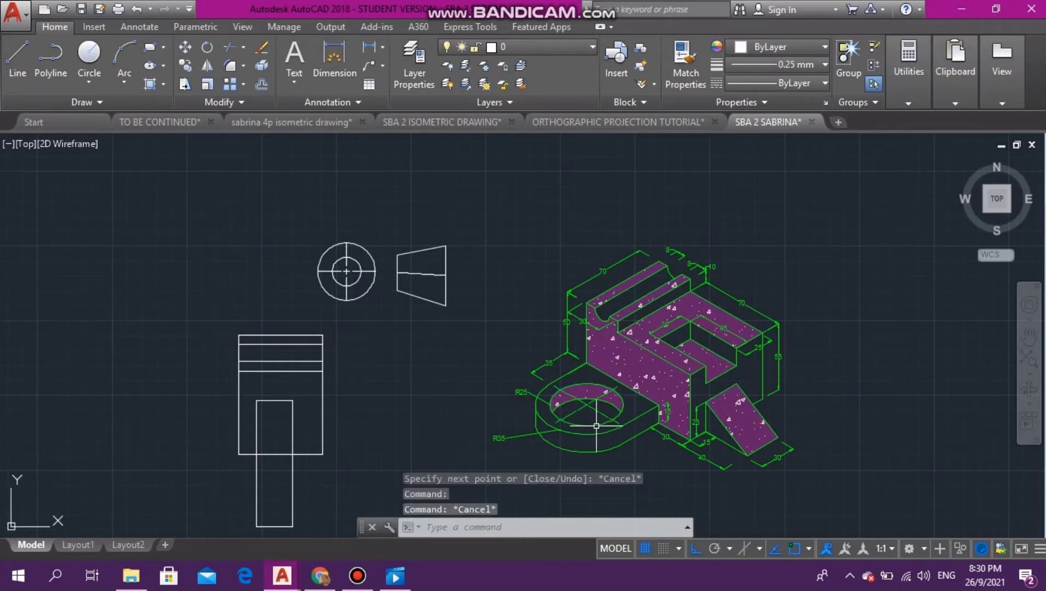
click(586, 434)
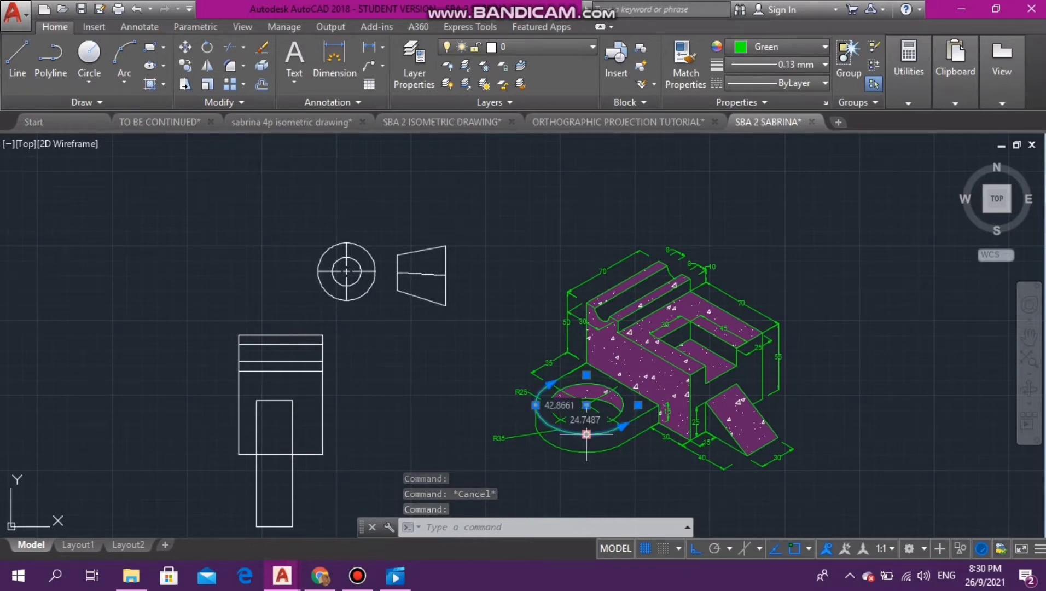
key(Escape)
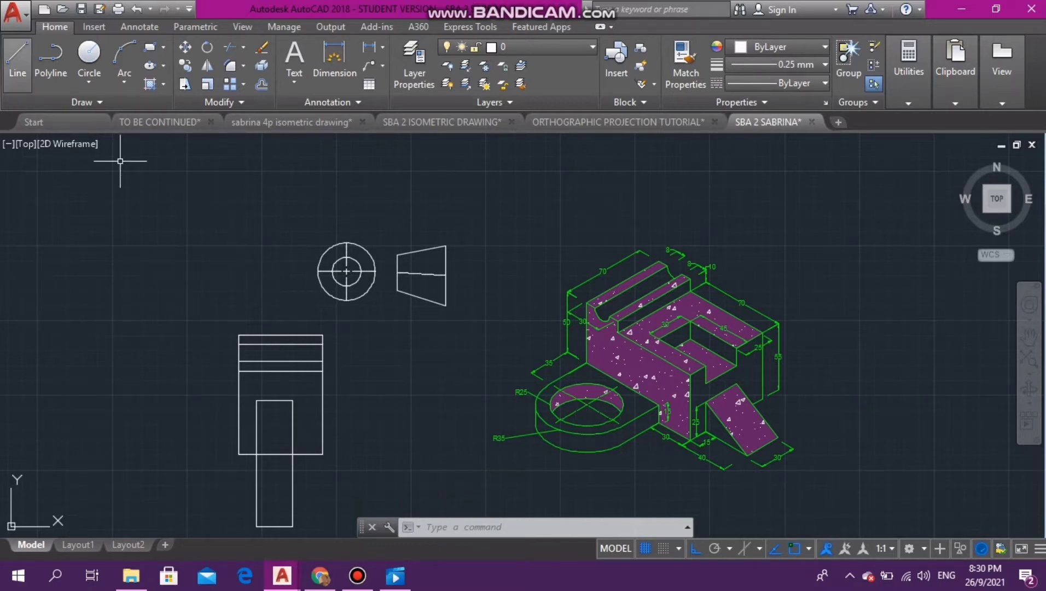
- Draw an outline from the top view's upper-left corner: 35 left, 70 down and 35 right, back to the block's left edge
click(17, 57)
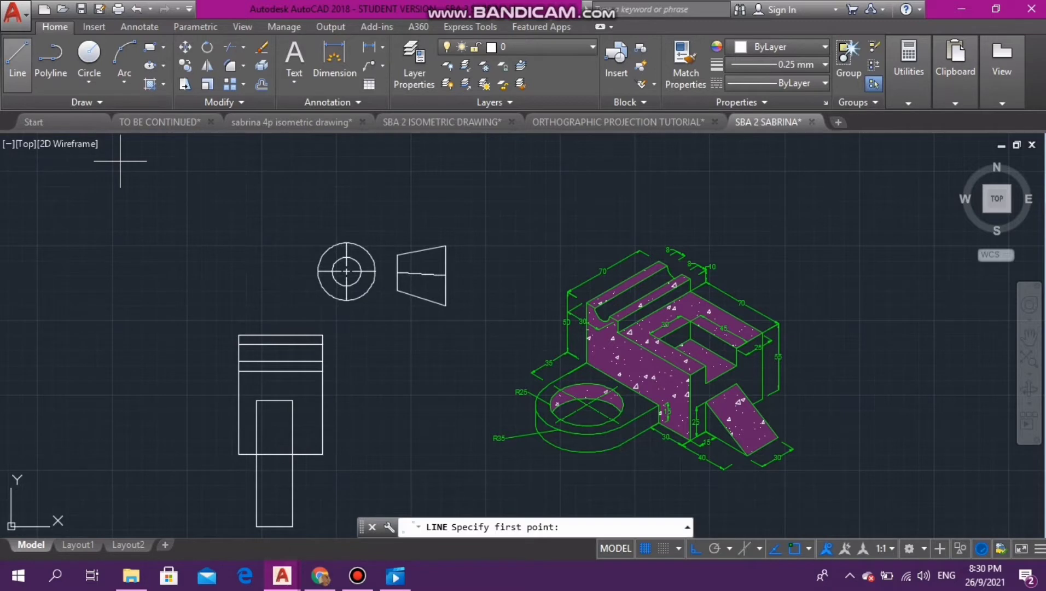
click(239, 334)
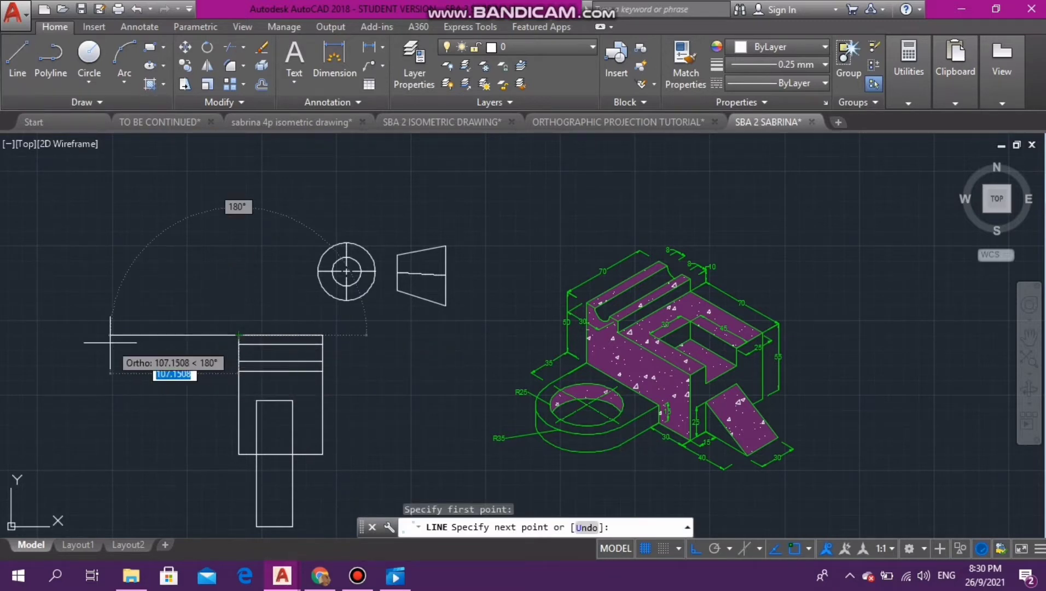
text(35)
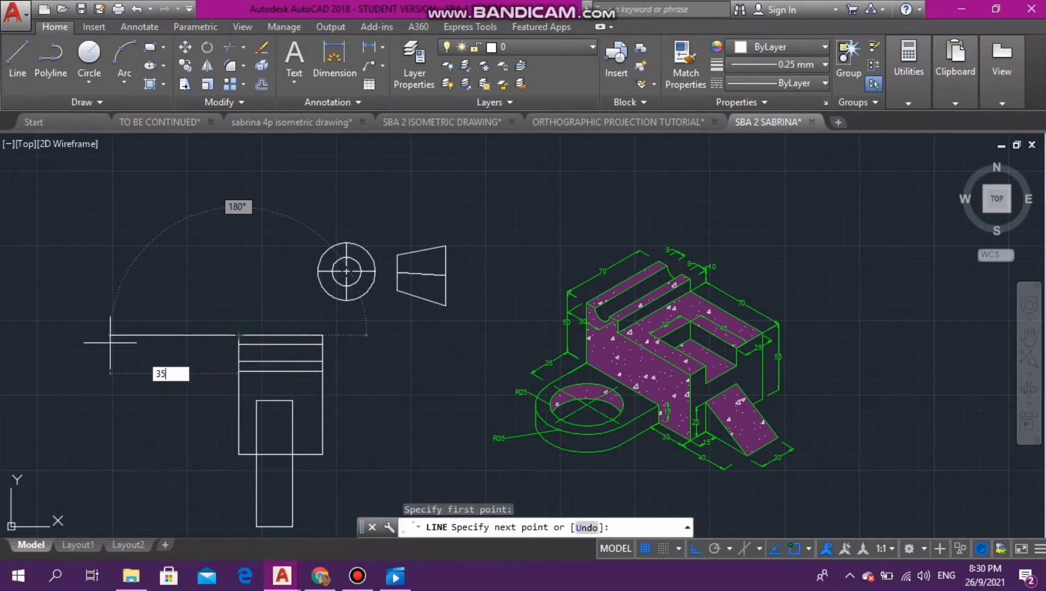
key(Return)
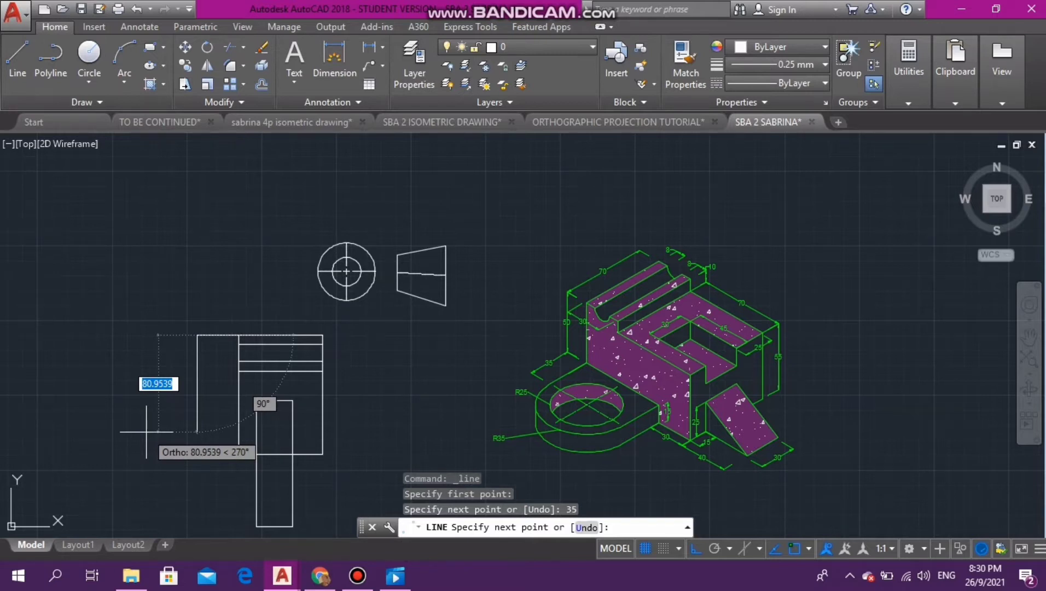
text(70)
key(Return)
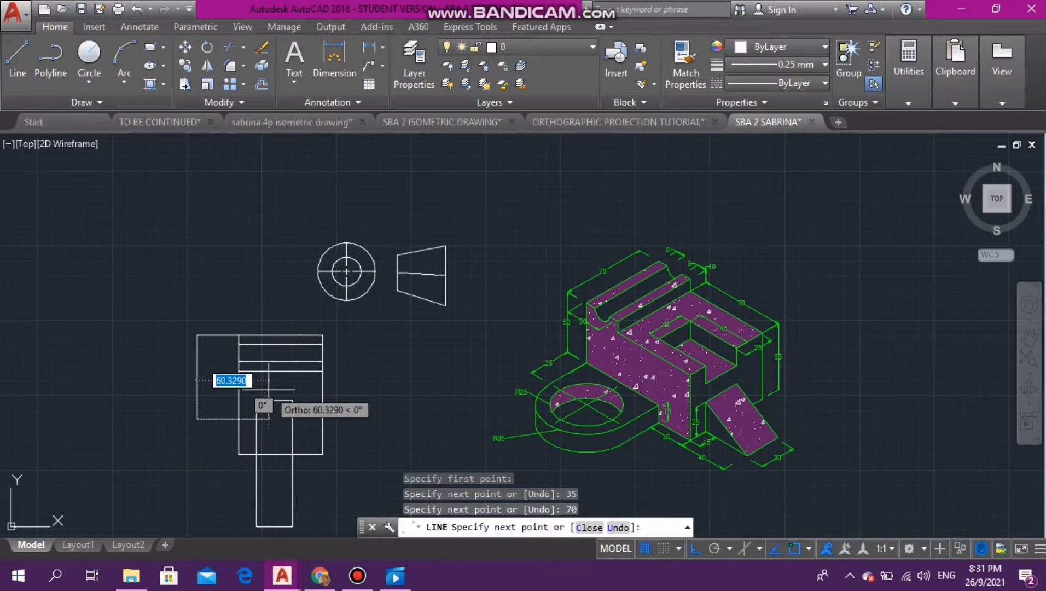
text(35)
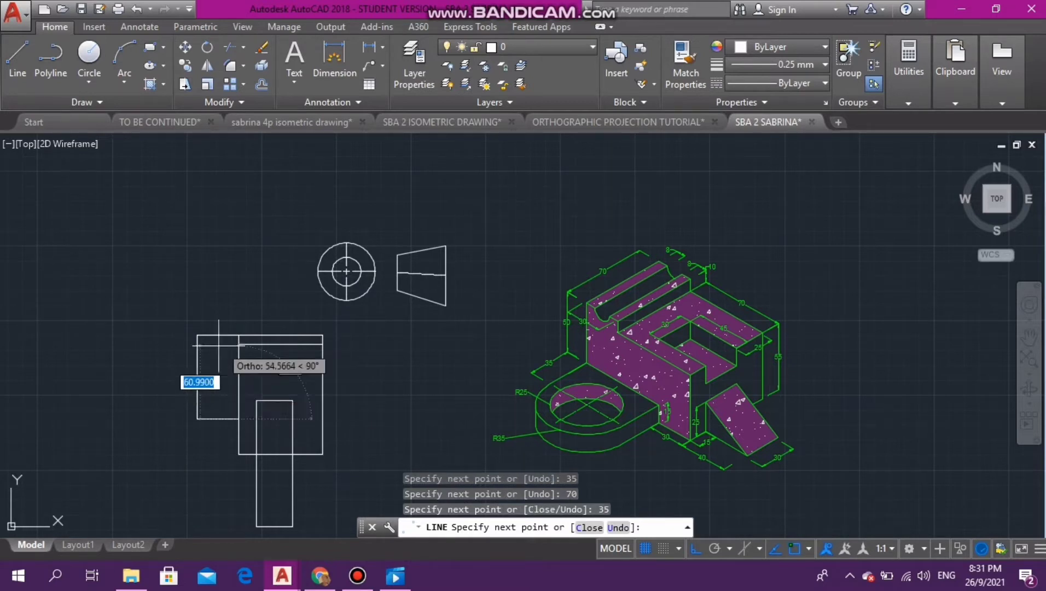
key(Escape)
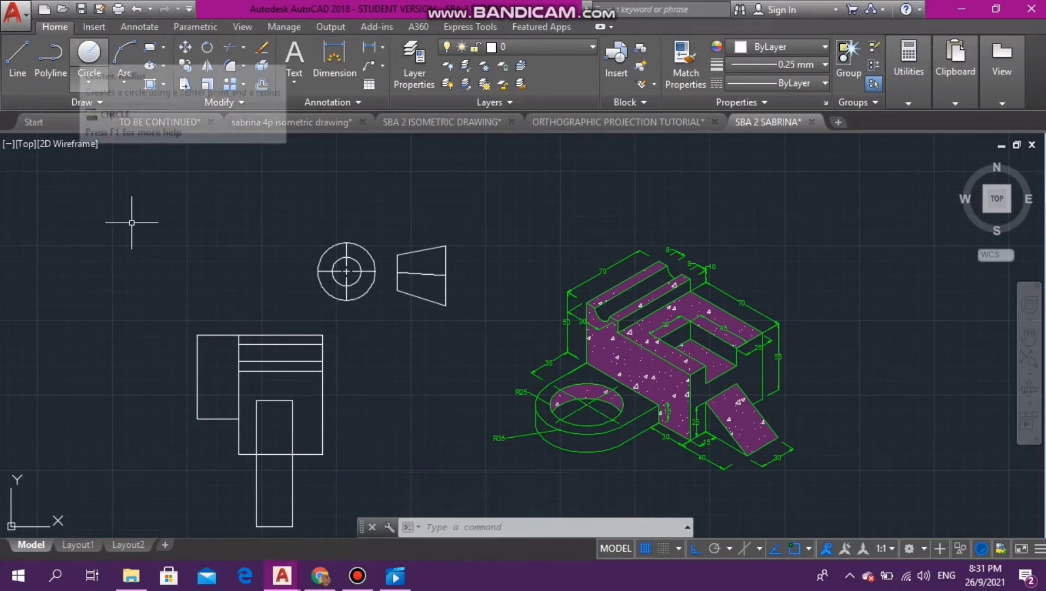
- Draw a circle of radius 35 centred on the midpoint of the new outline's left vertical edge
click(83, 52)
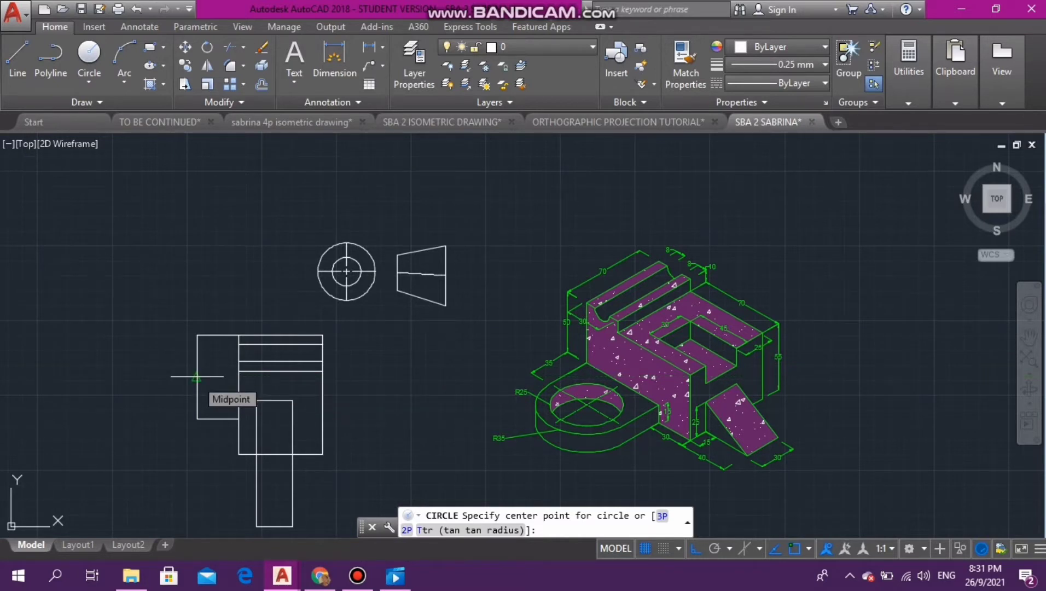
click(197, 376)
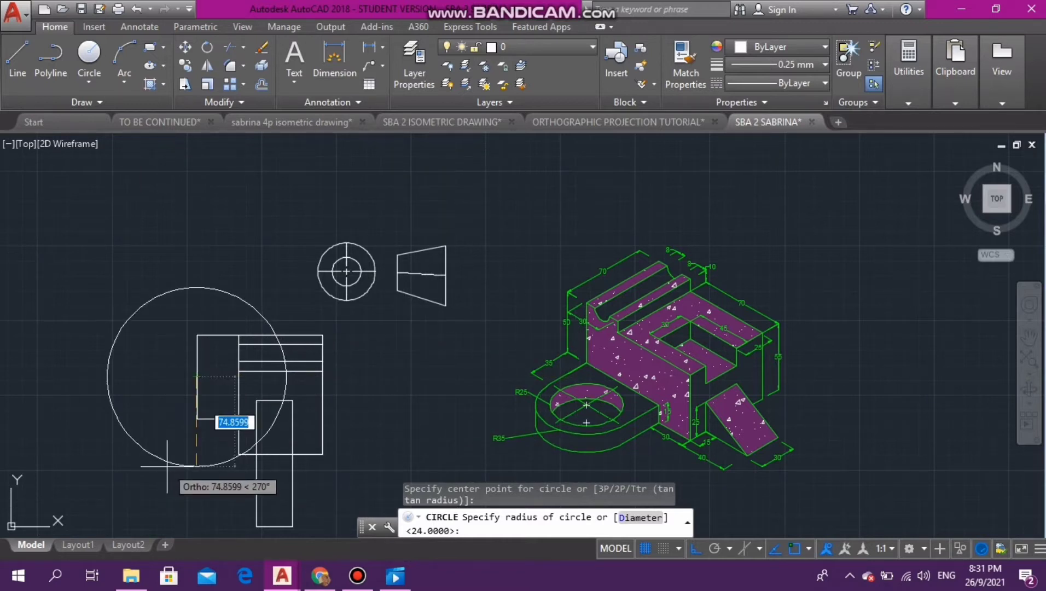
text(35)
key(Return)
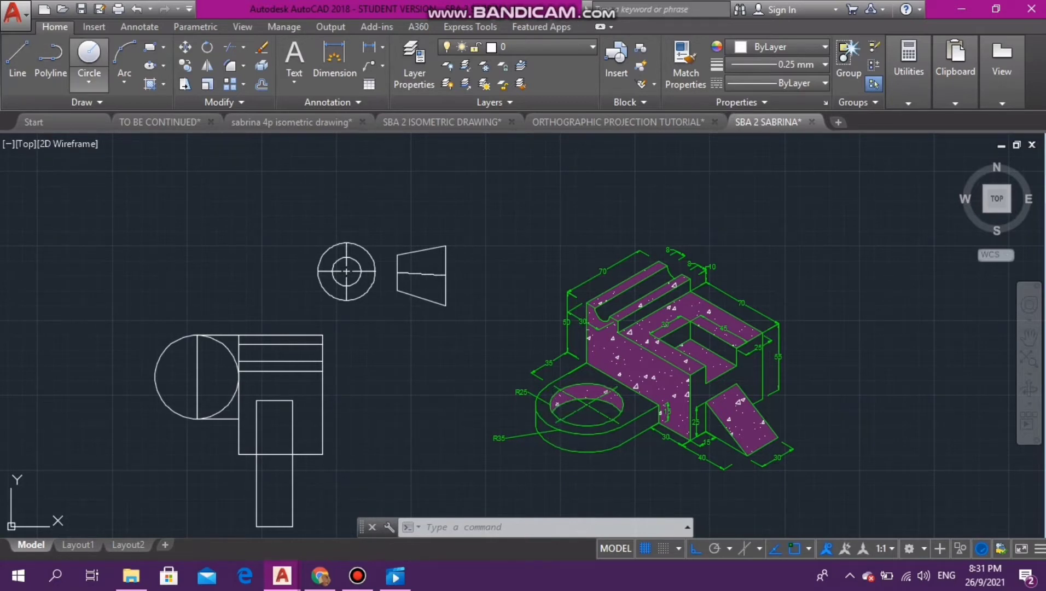
- Add a concentric circle of radius 25 at the same edge midpoint for the ring's hole
click(89, 53)
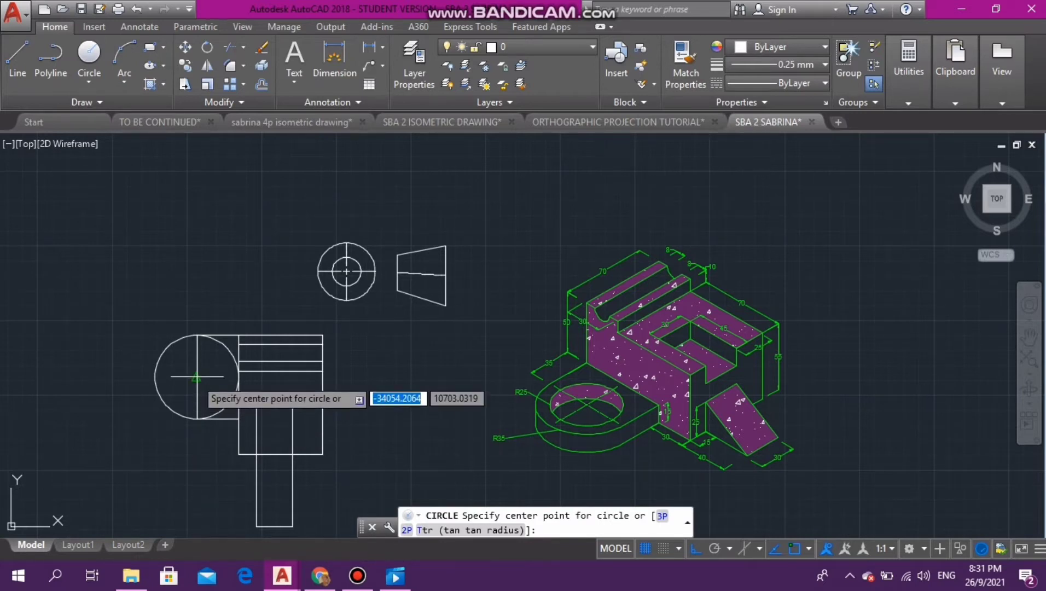
key(Escape)
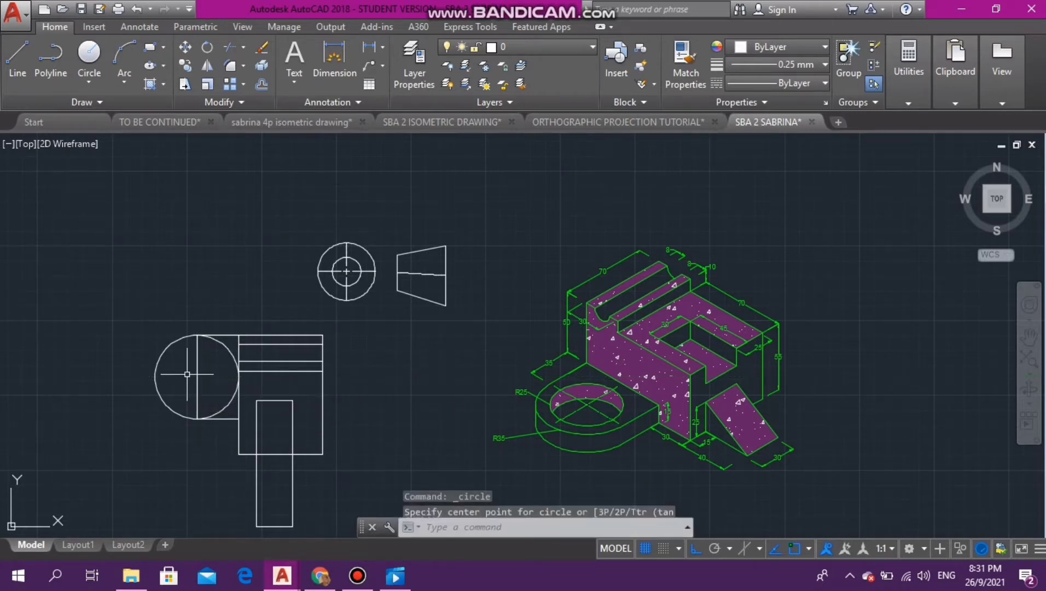
key(Return)
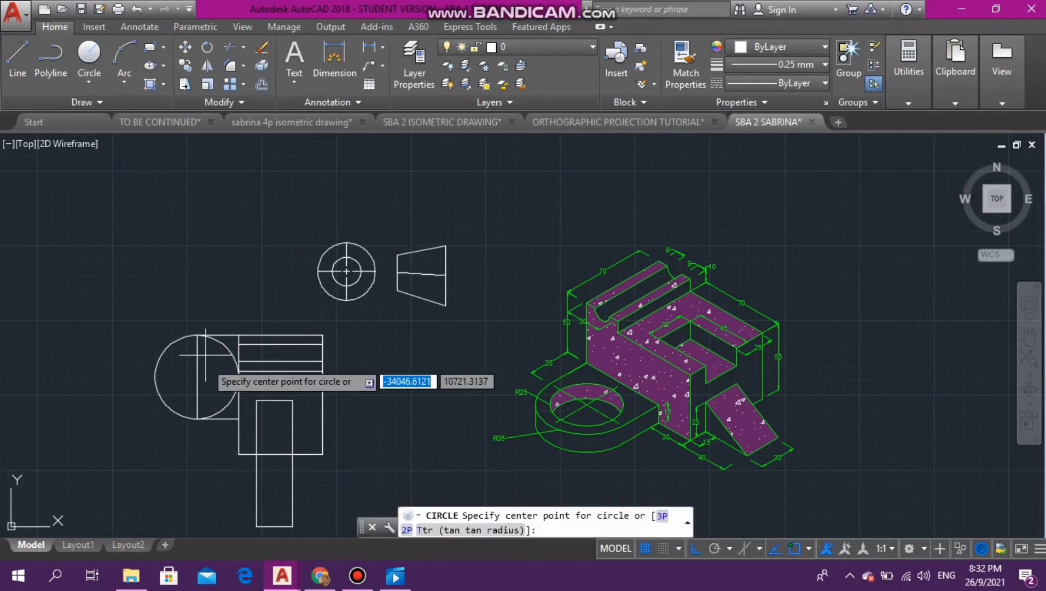
click(196, 376)
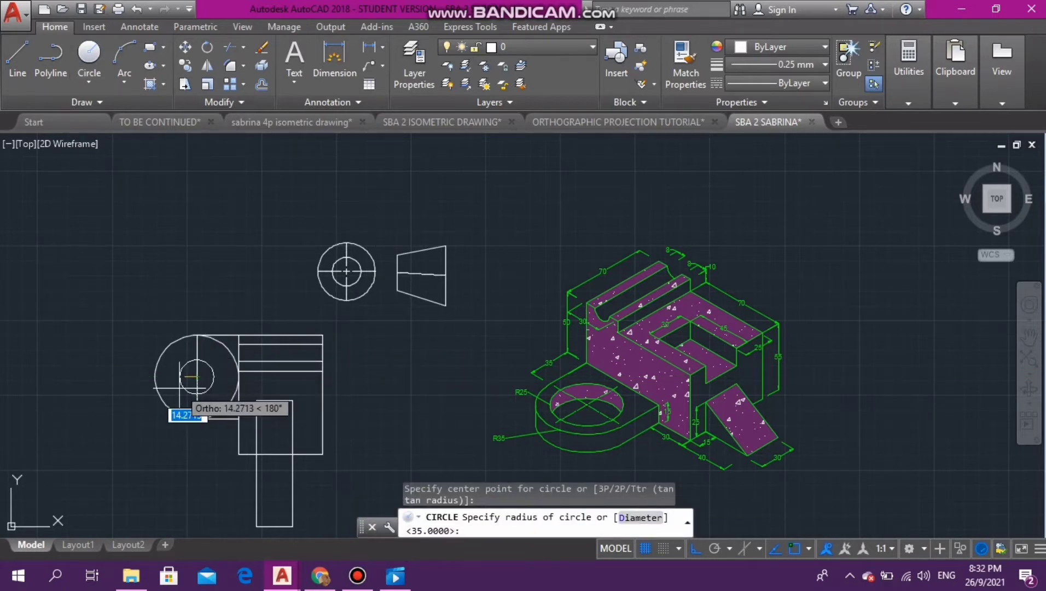
text(25)
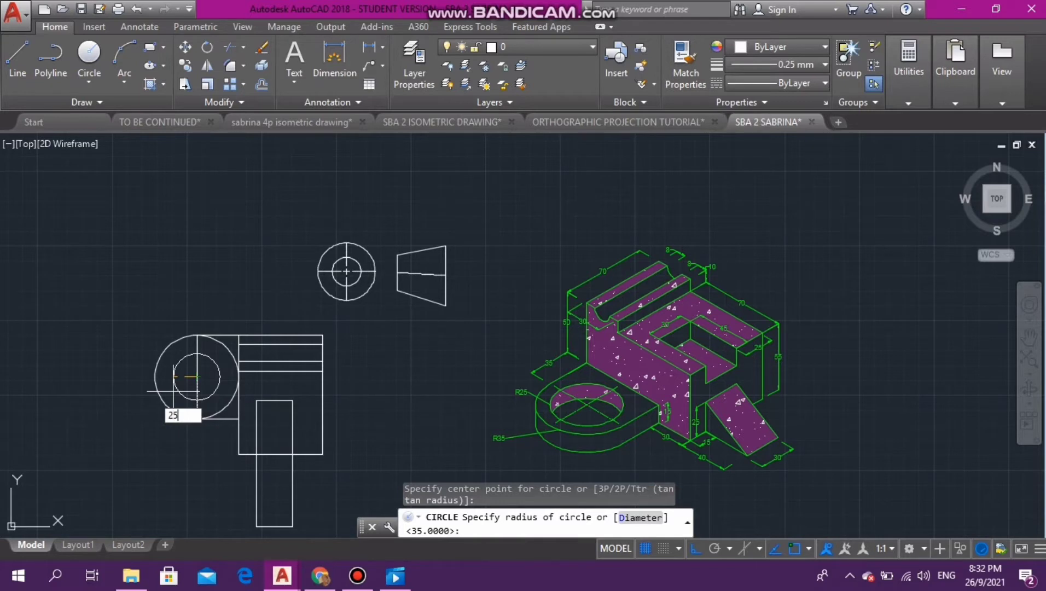
key(Return)
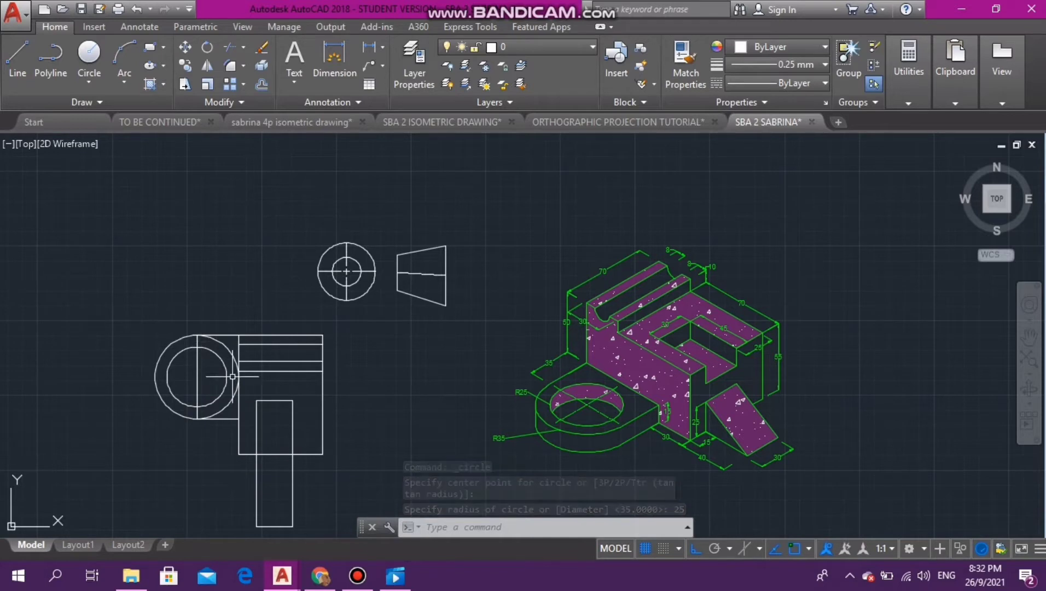
- Trim away the right half of the outer circle and delete the vertical line through the circles' centre
text(TR)
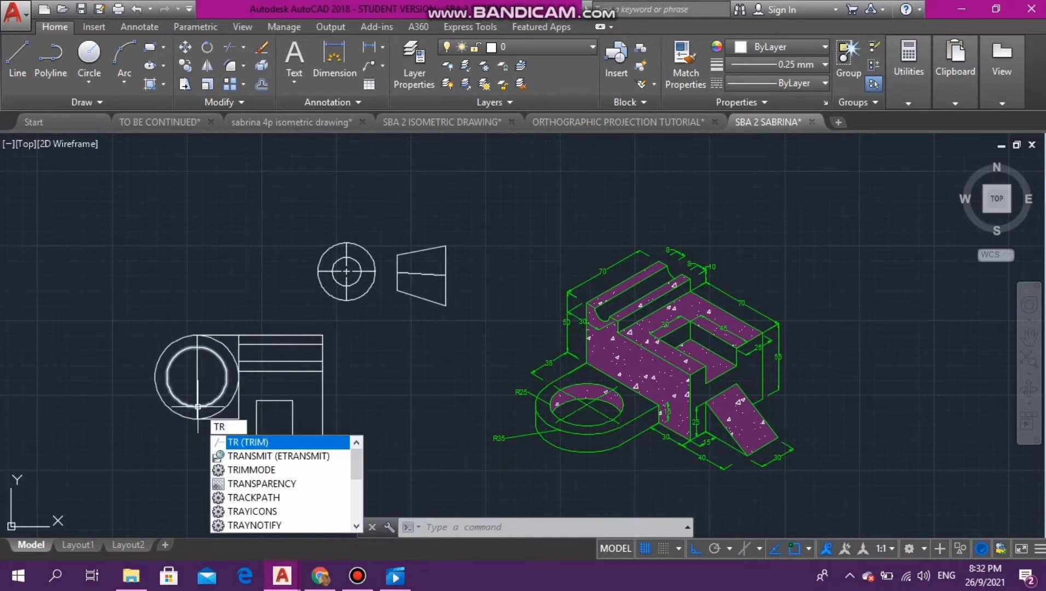
key(Return)
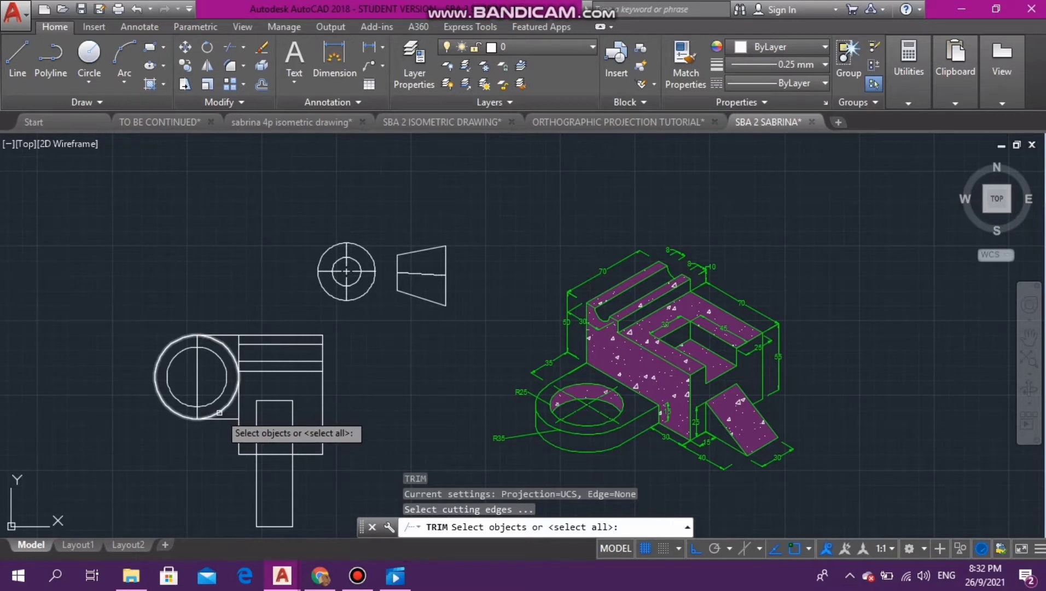
key(Return)
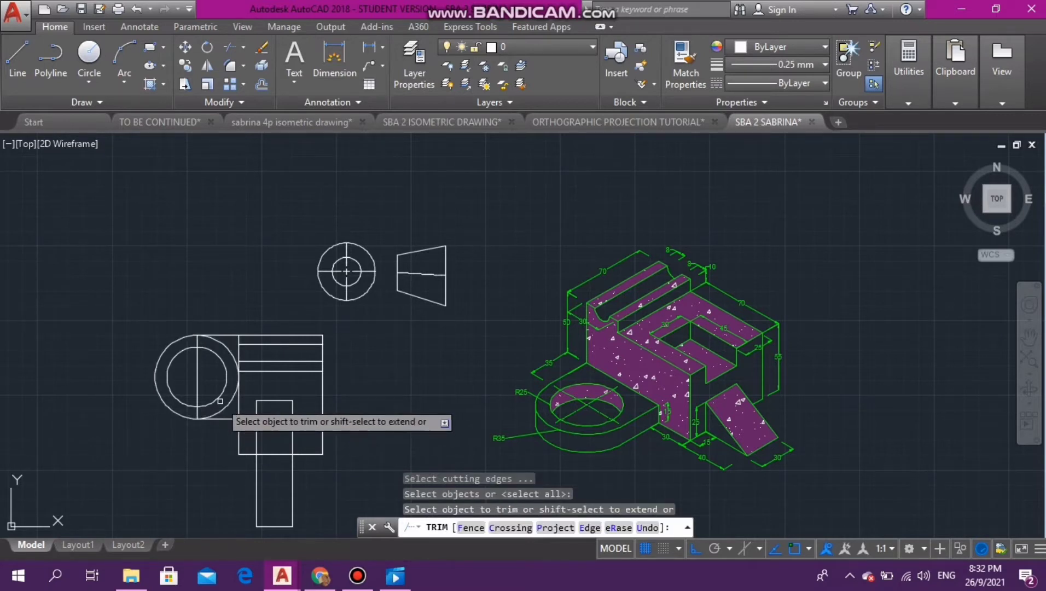
click(225, 409)
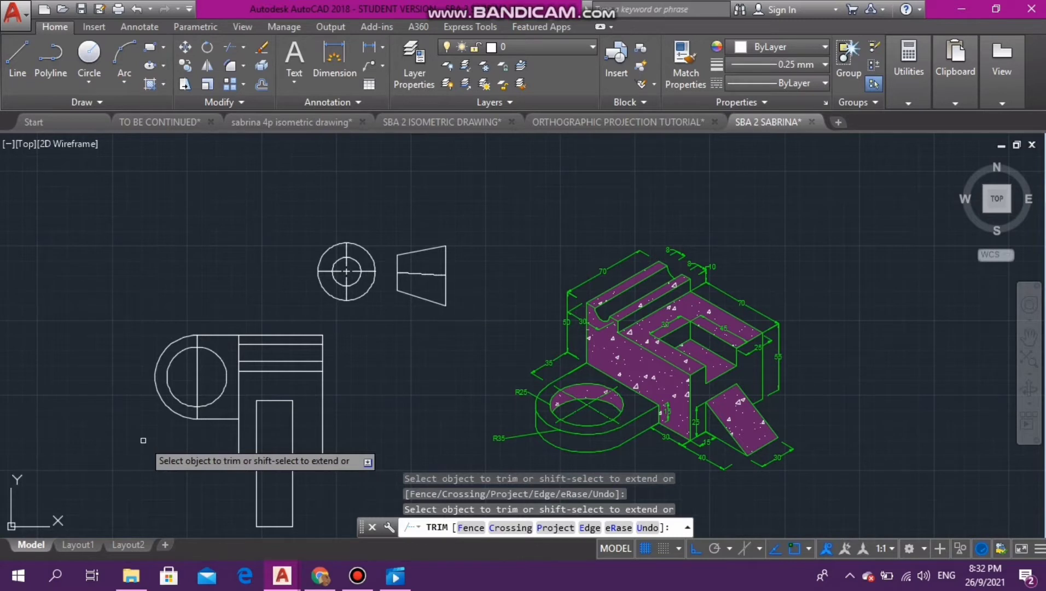
key(Escape)
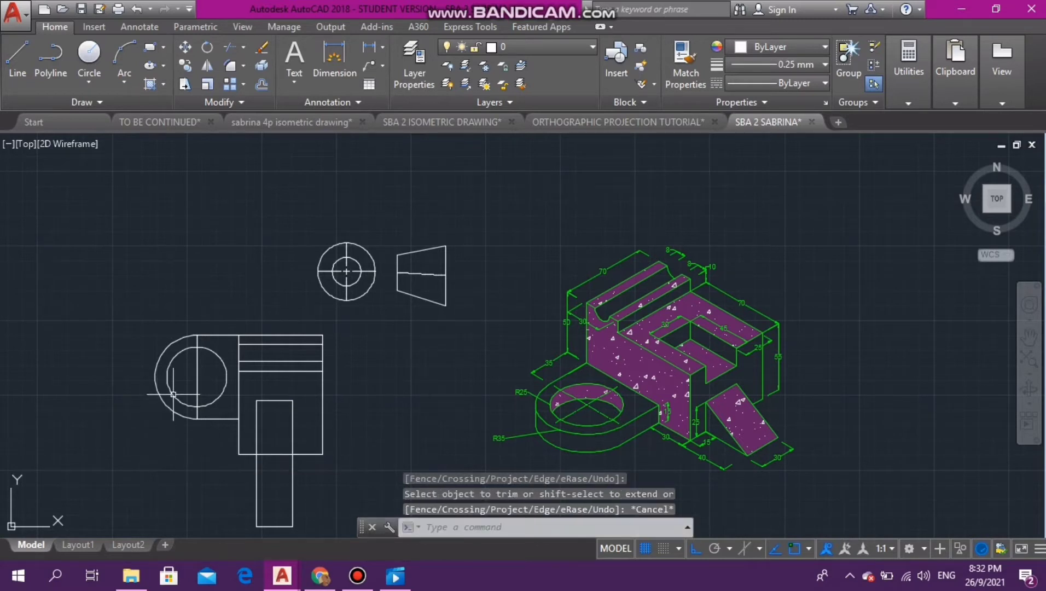
click(197, 385)
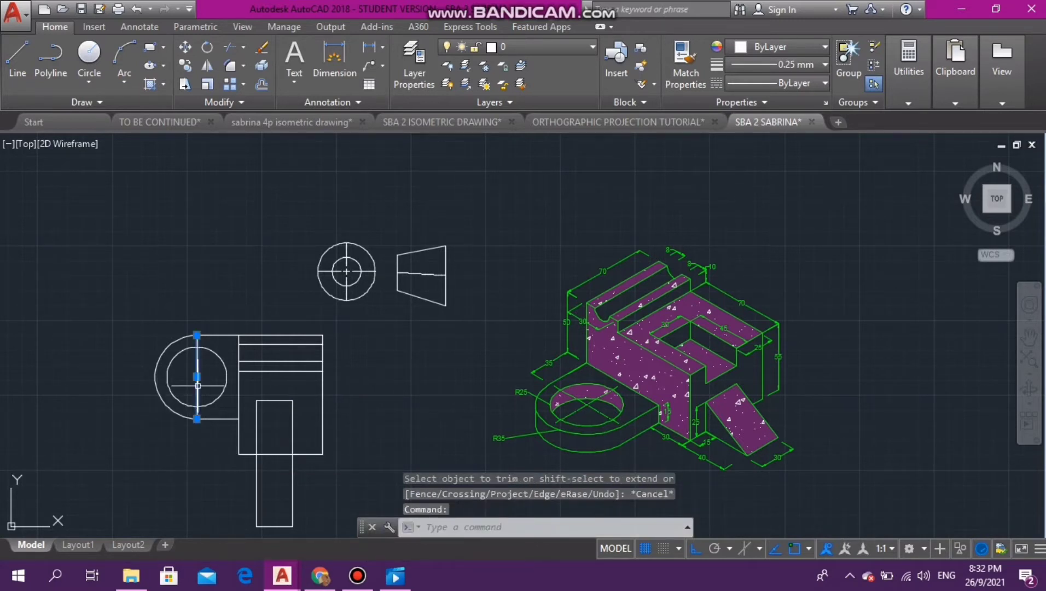
key(Delete)
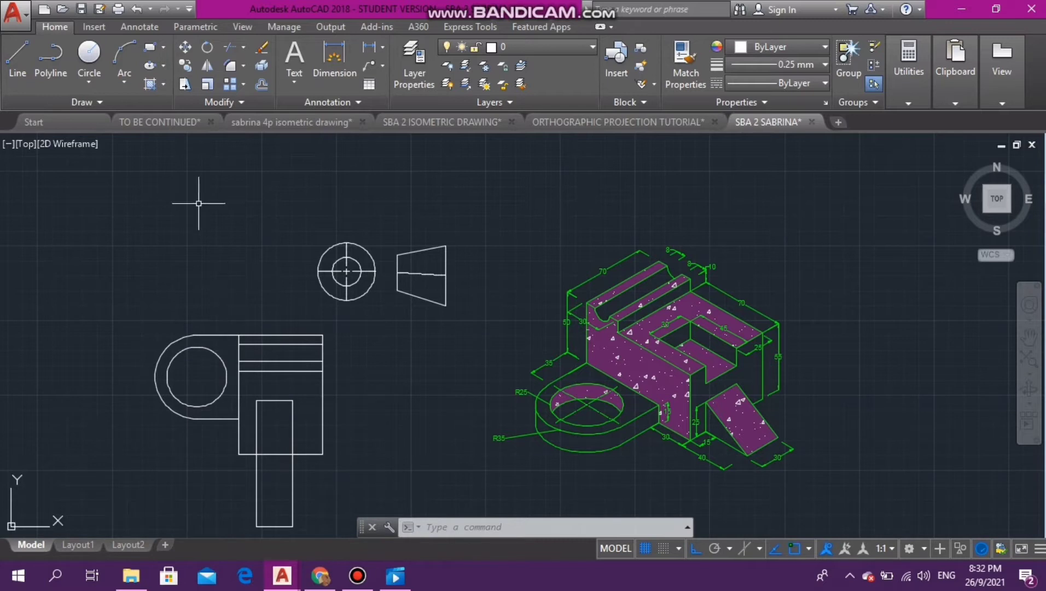
- Start a wide multiline text box above the top view and set its text height to 4
click(94, 26)
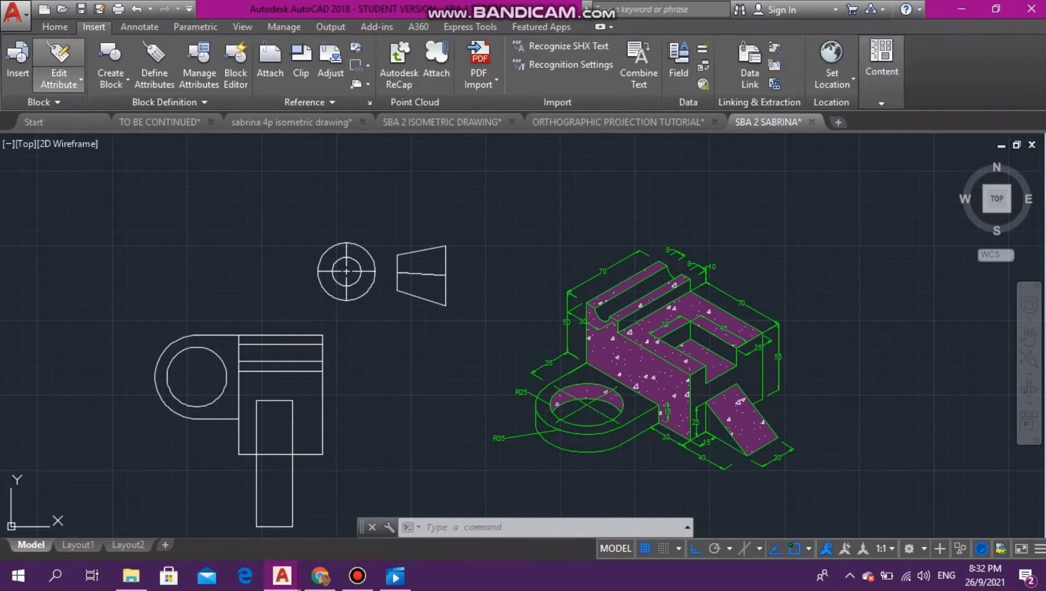
click(140, 26)
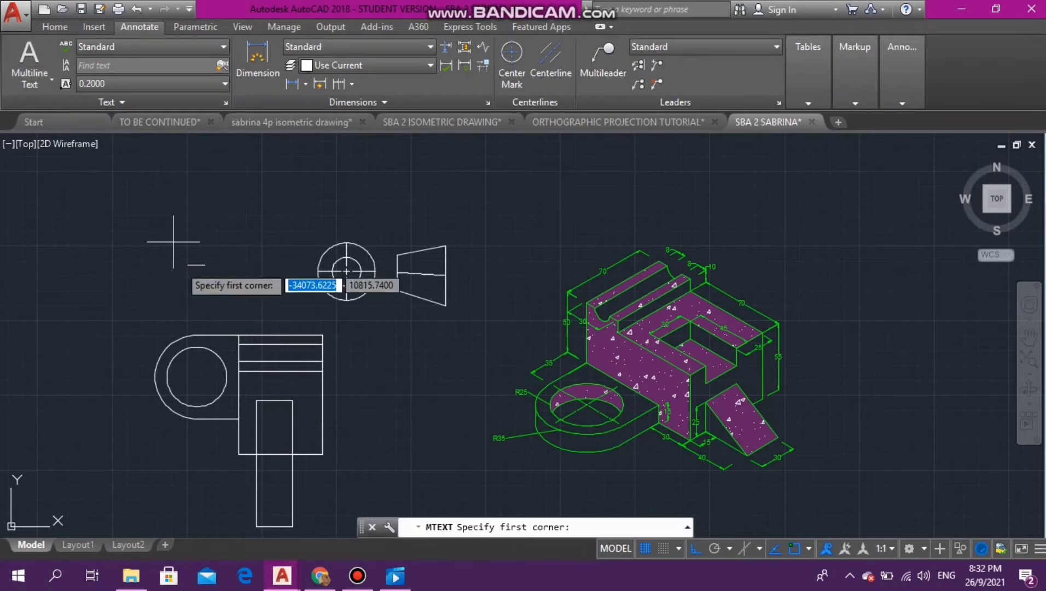
click(158, 279)
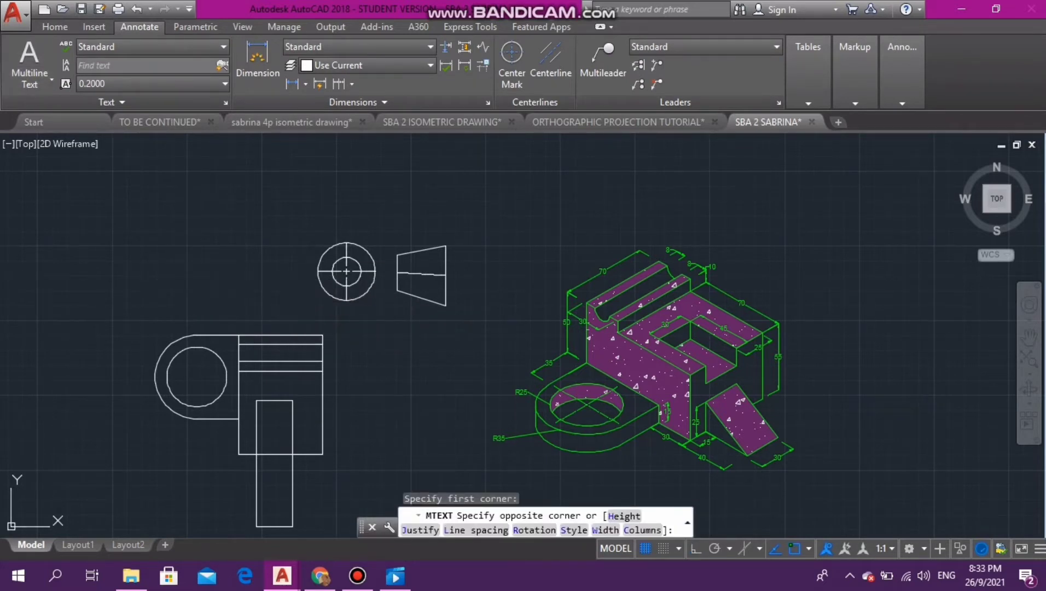
click(1043, 296)
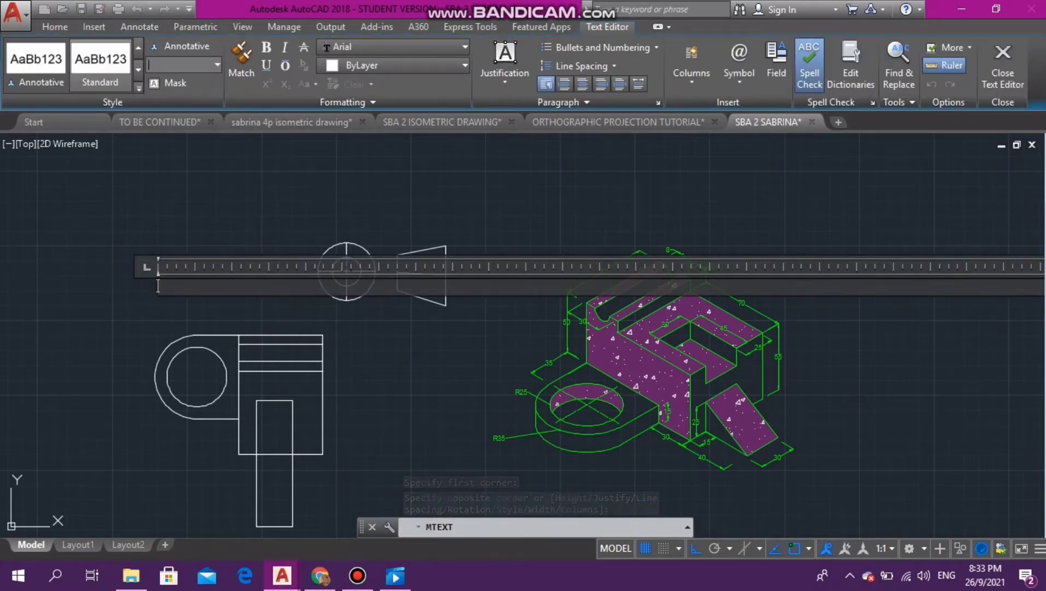
text(4)
key(Return)
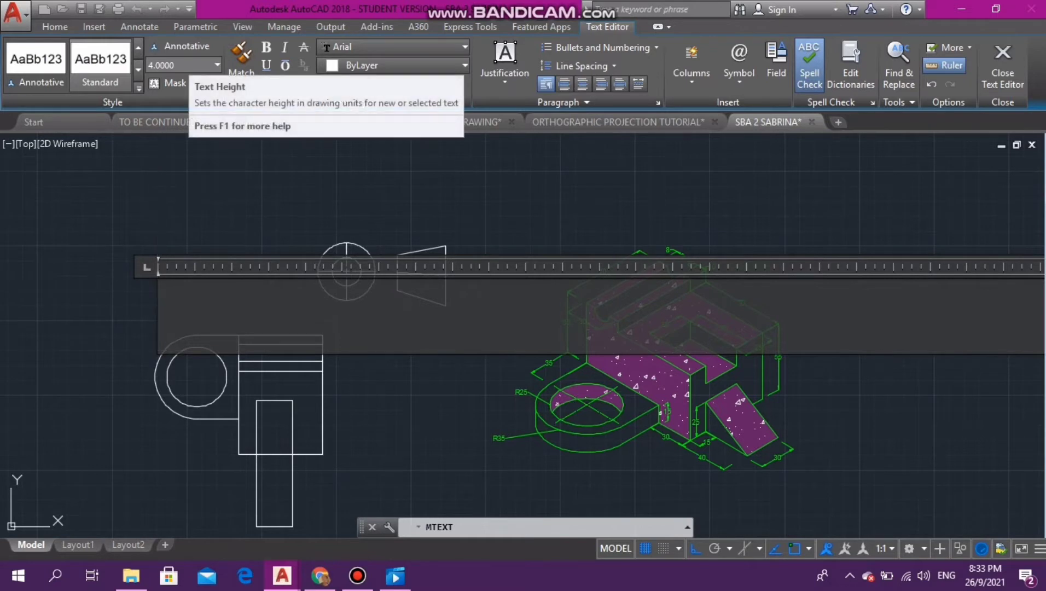
click(180, 65)
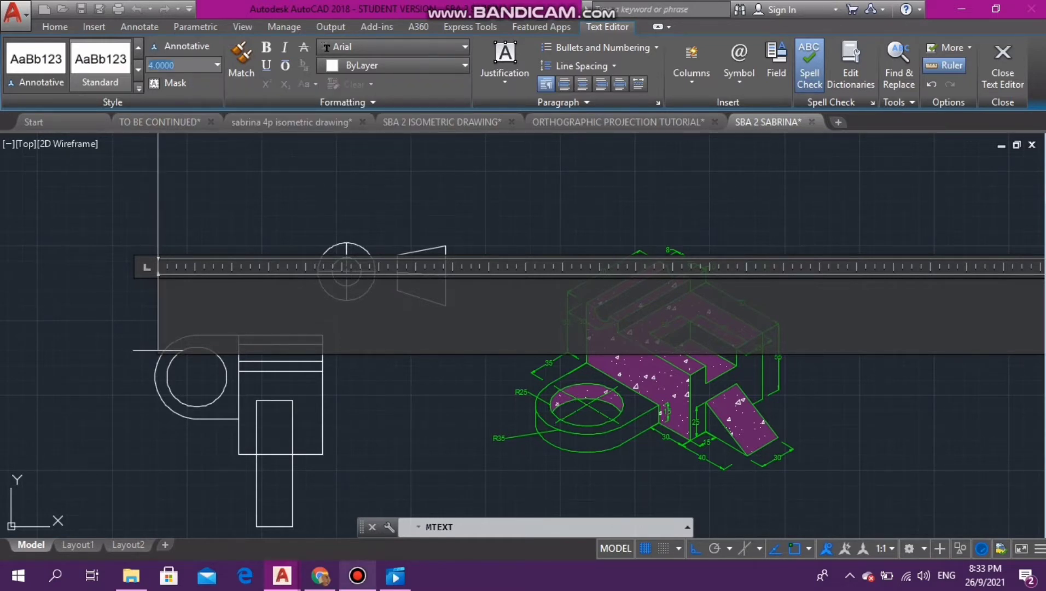
click(357, 575)
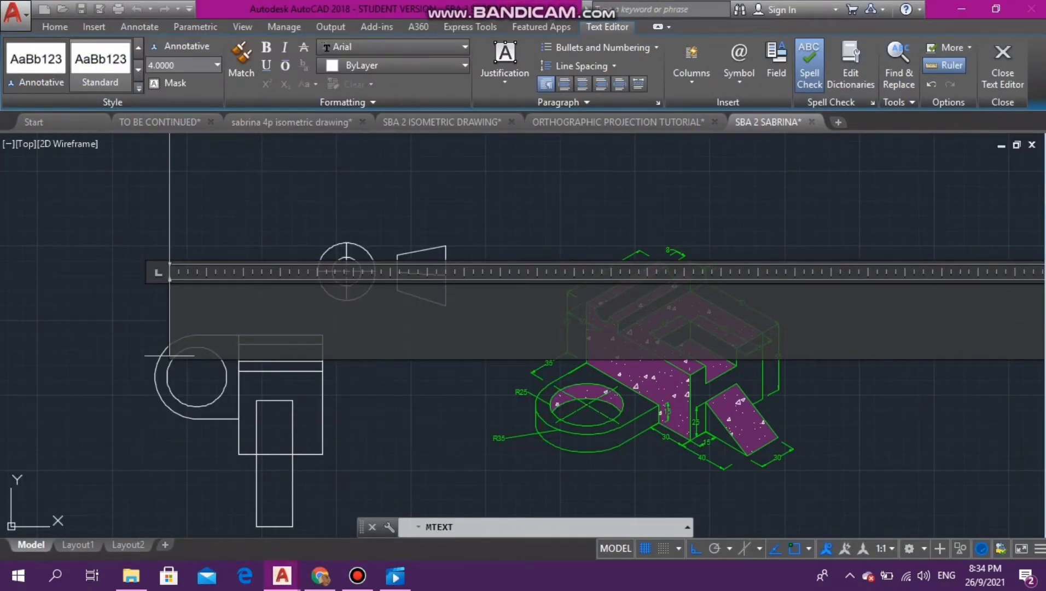
- Enter the label PLAN VIEW/ELEVATION in the text box and finish the text
text(P)
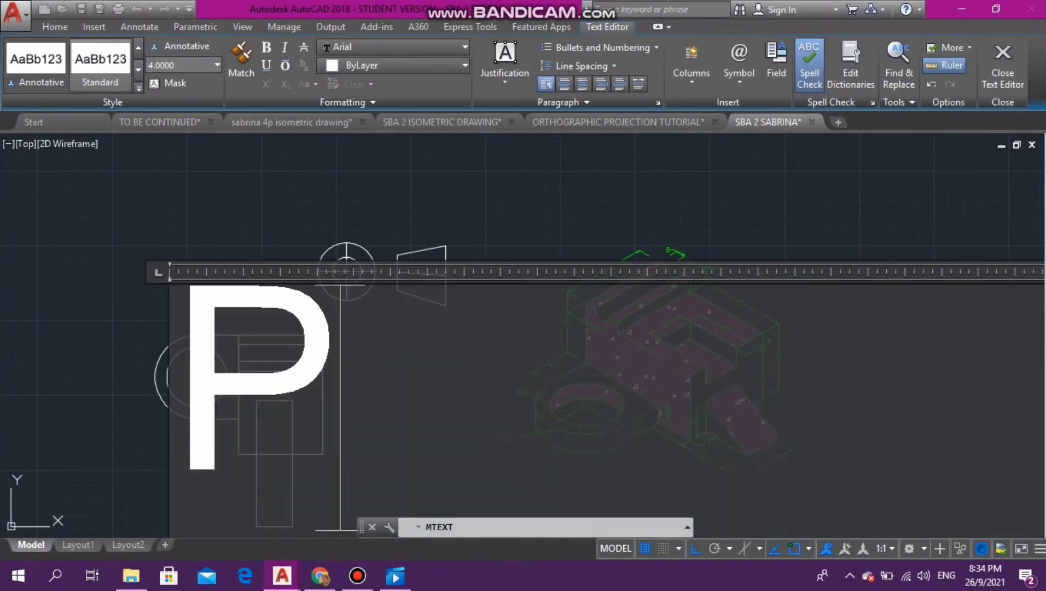
text(LAN)
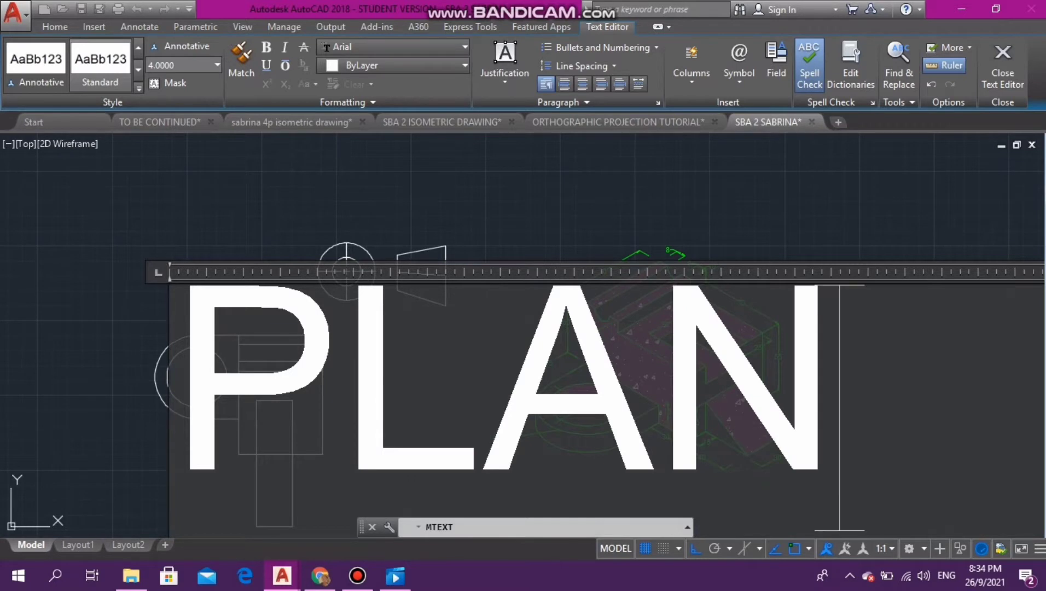
text( VIEW)
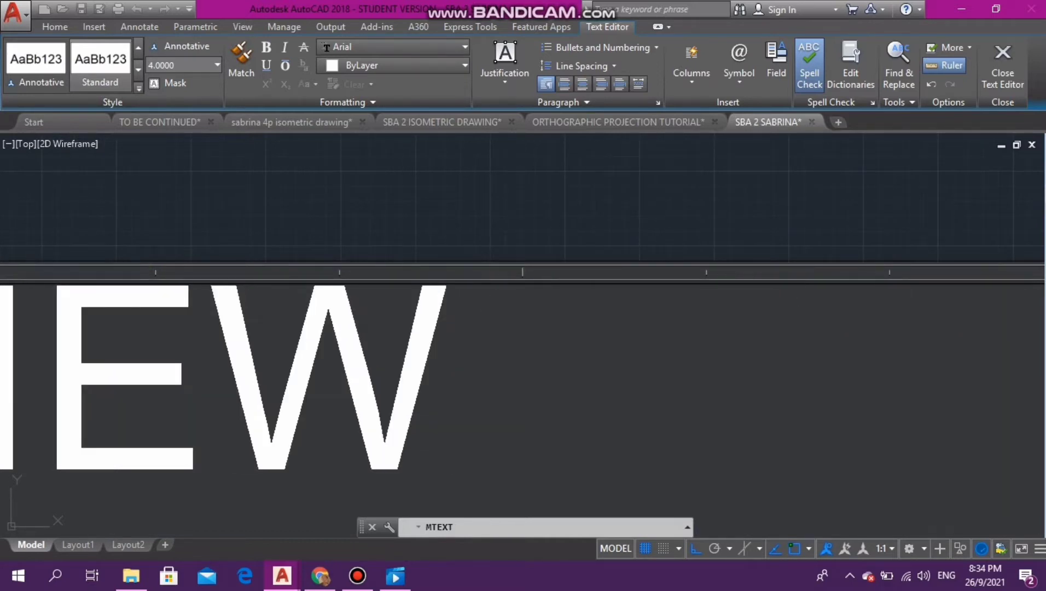
key(BackSpace)
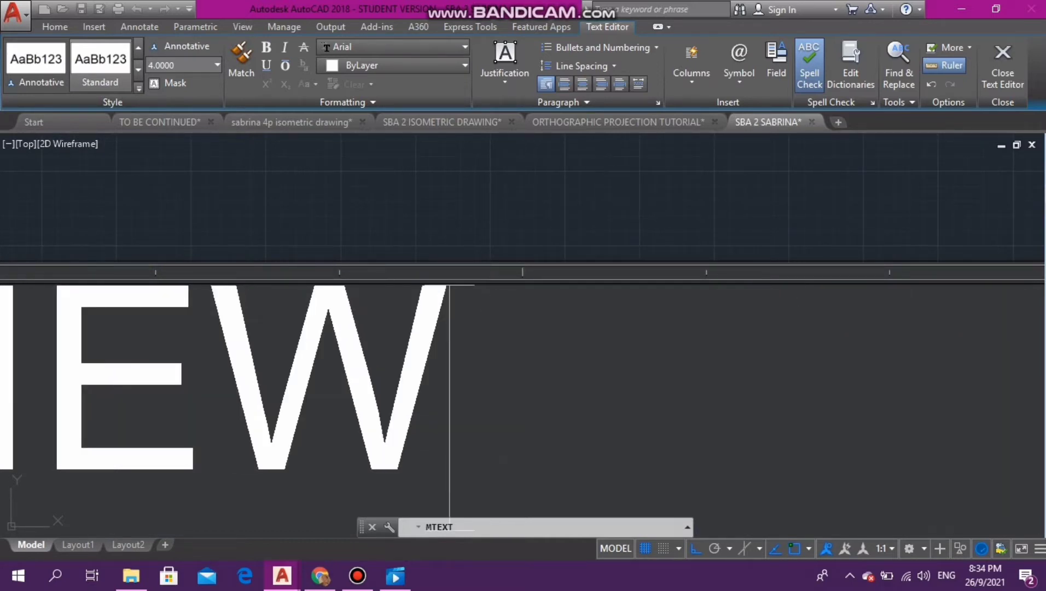
text(/E)
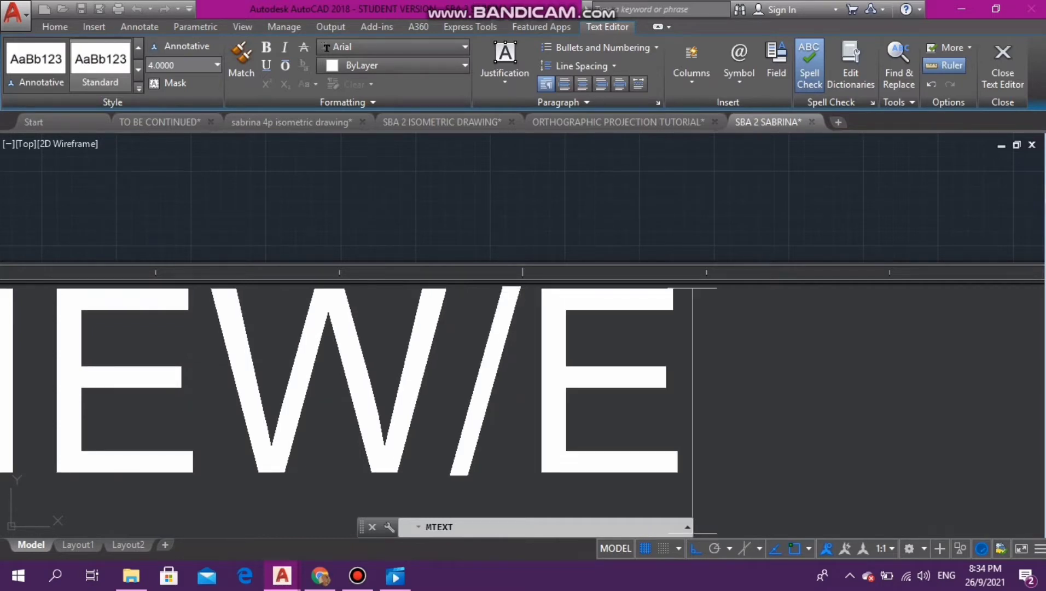
text(LEVATI)
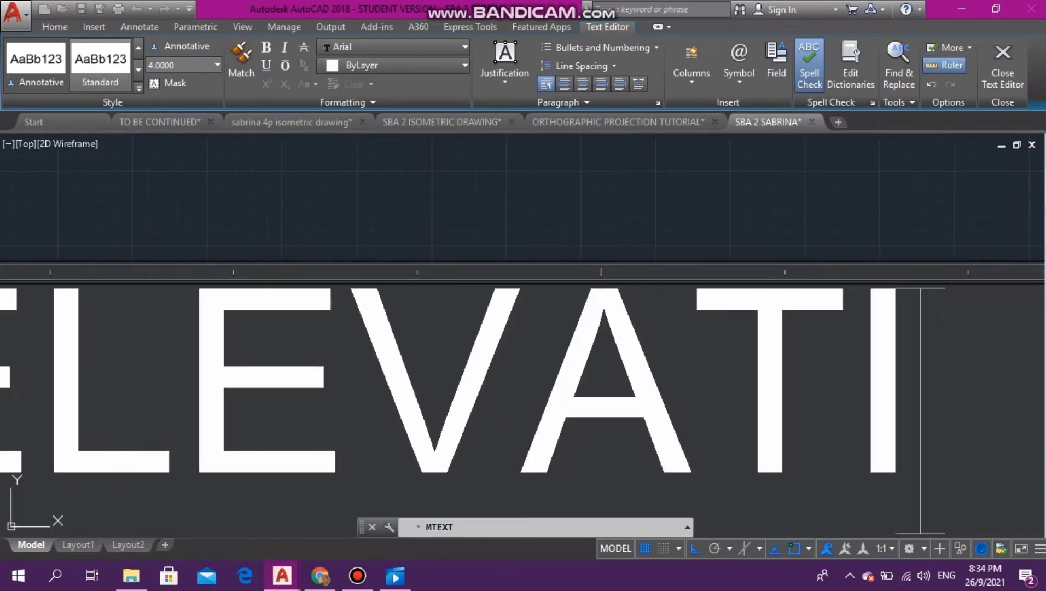
text(ON)
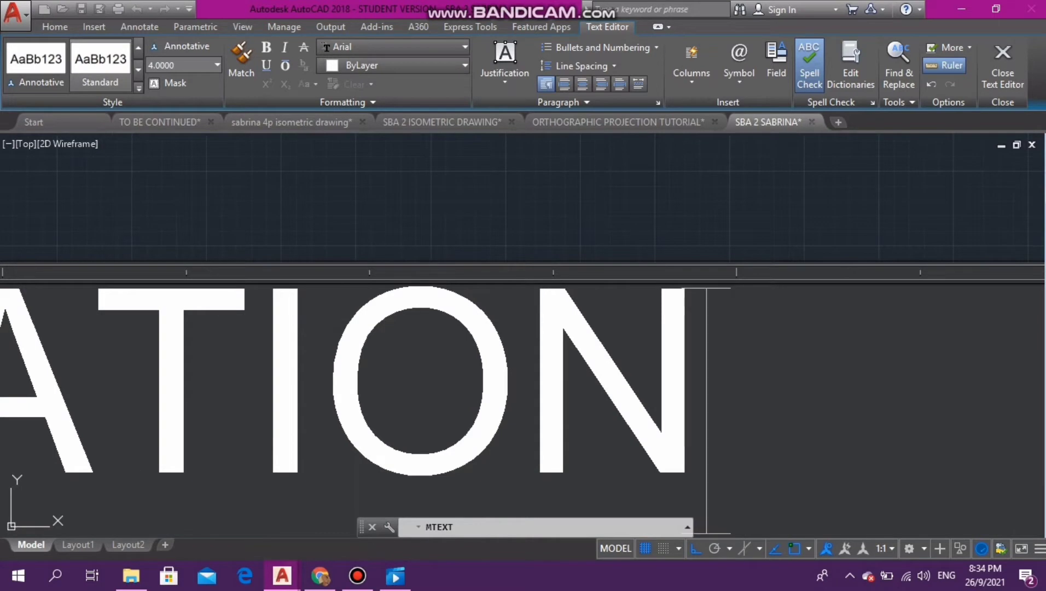
click(342, 208)
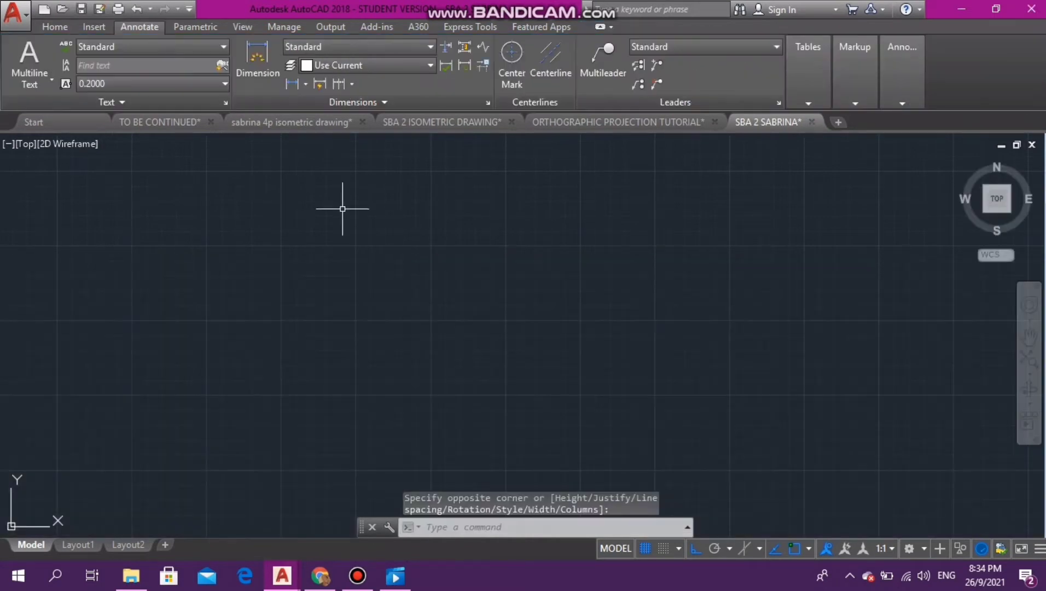
- Examine the new label's size and placement relative to the top view
scroll(356, 236, down, 2)
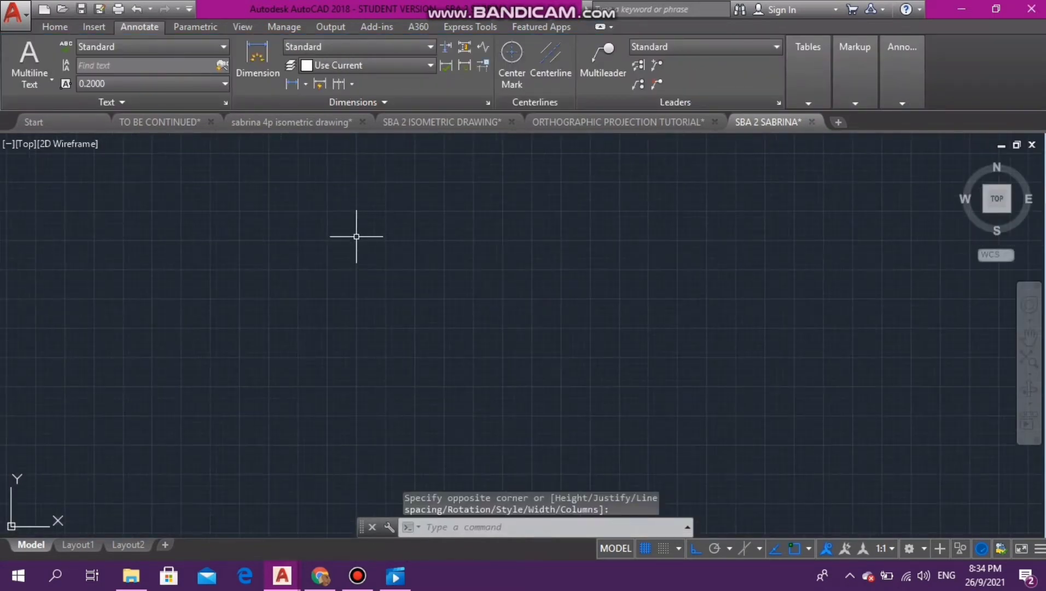
scroll(235, 323, down, 2)
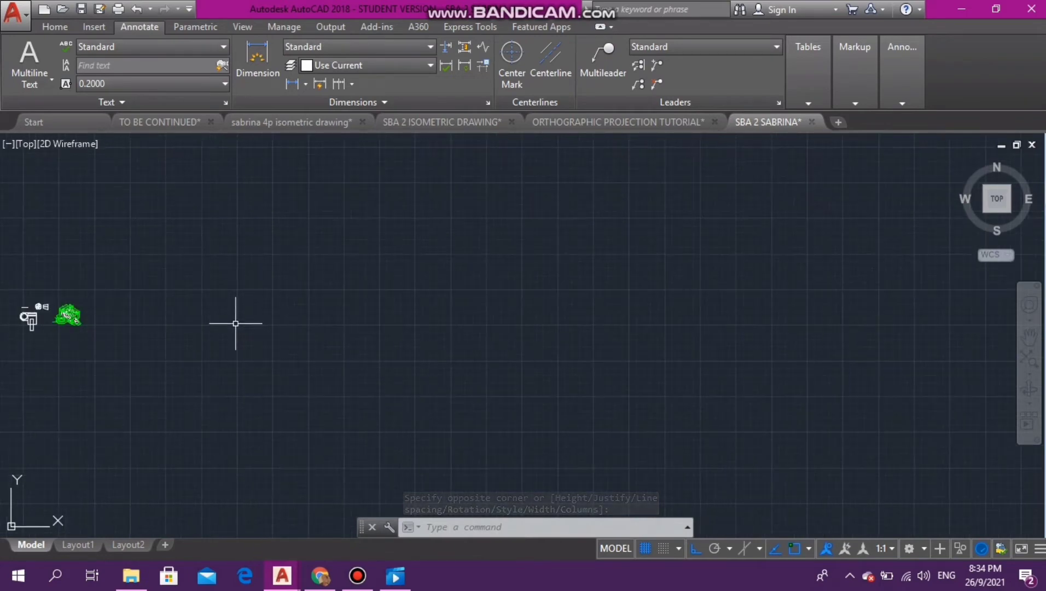
scroll(1, 305, up, 6)
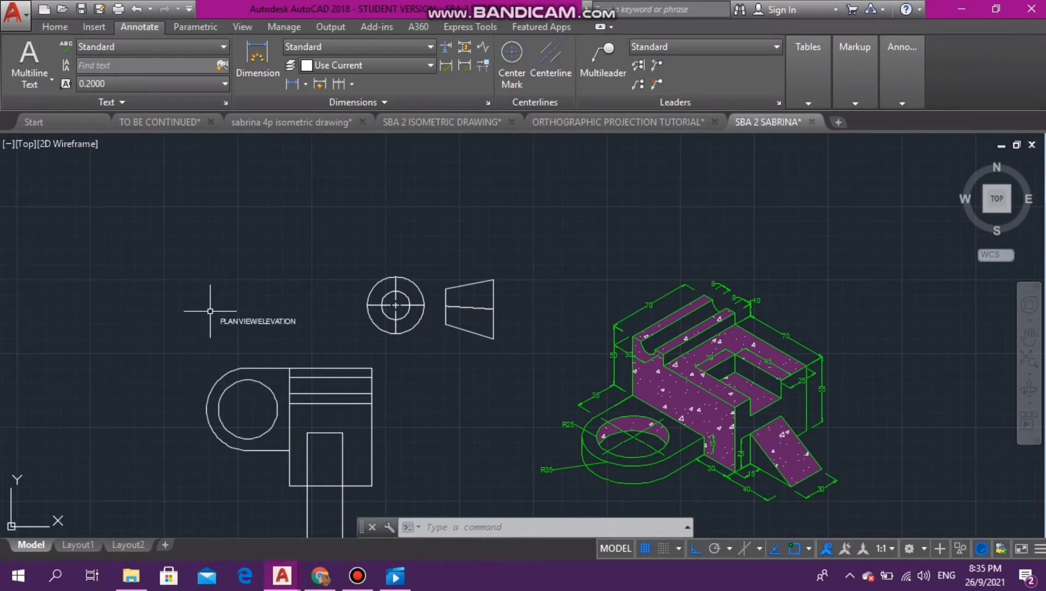
scroll(243, 334, up, 5)
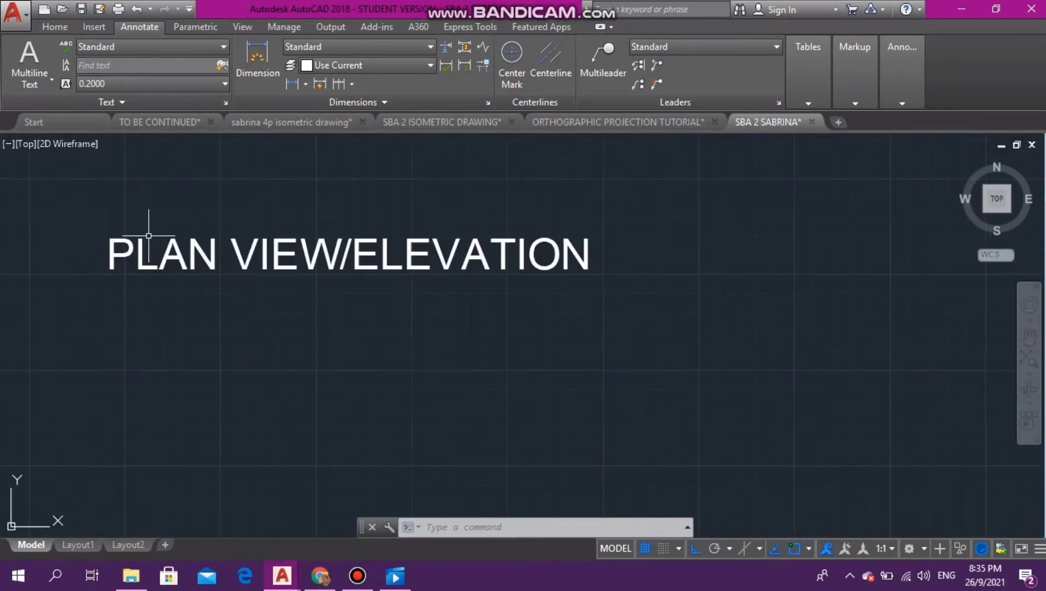
click(339, 311)
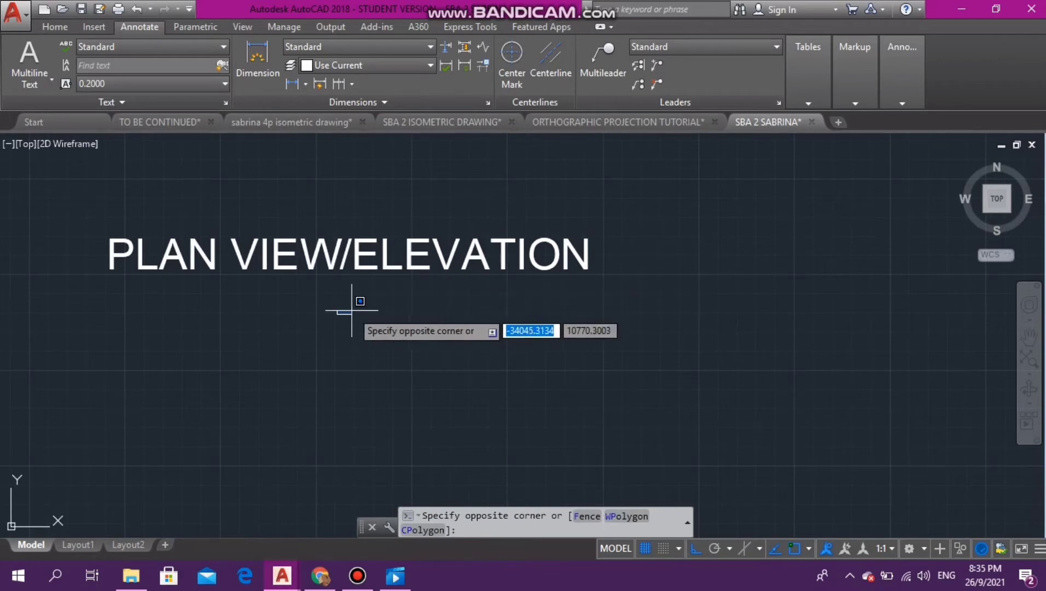
click(351, 311)
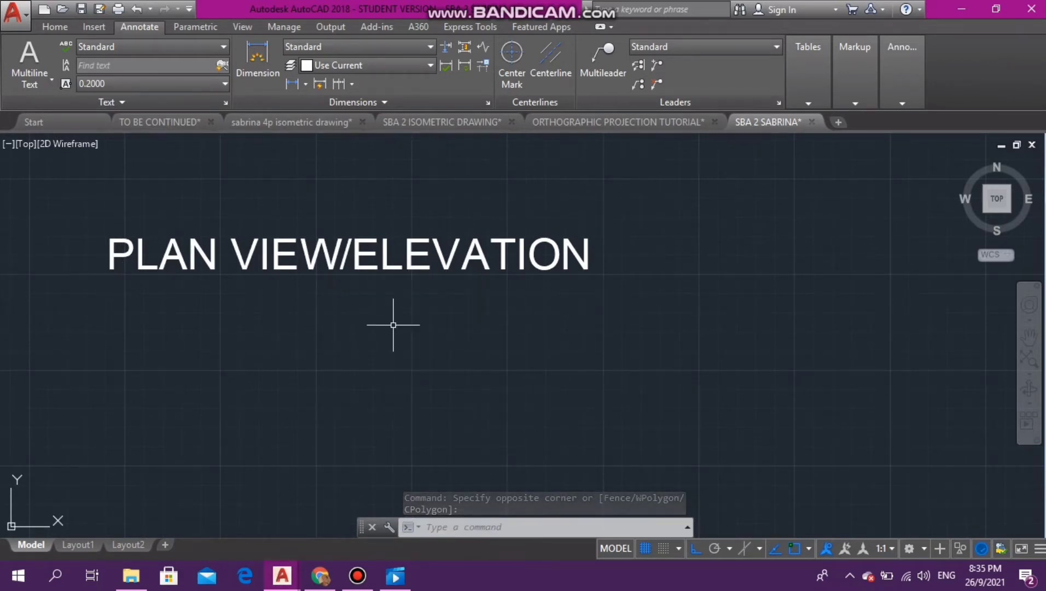
scroll(394, 325, down, 1)
scroll(394, 325, down, 5)
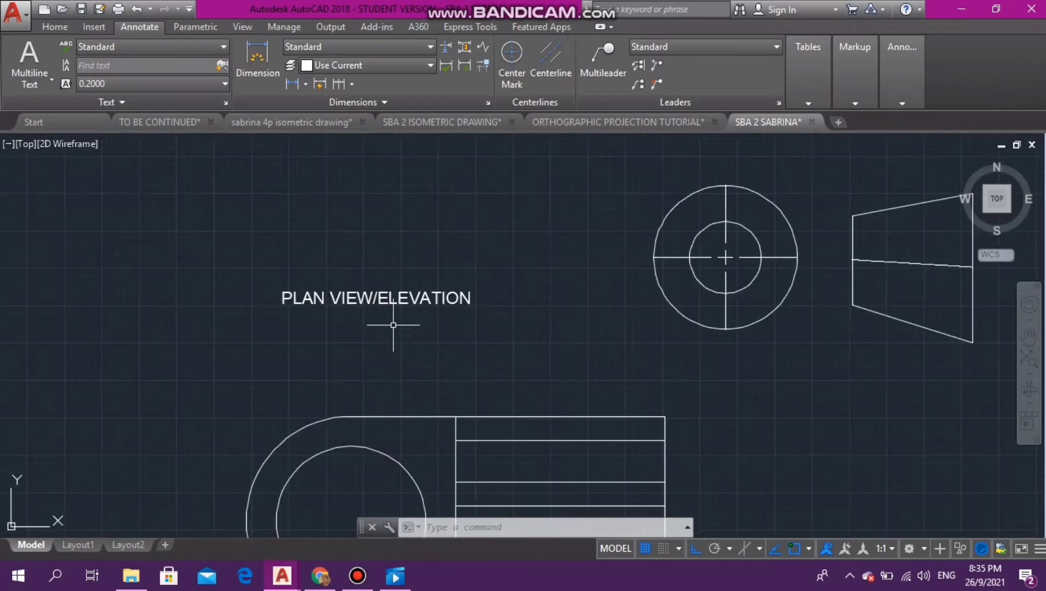
- Move the top view together with its label up and to the left, away from the projection symbol, with Ortho off
click(257, 268)
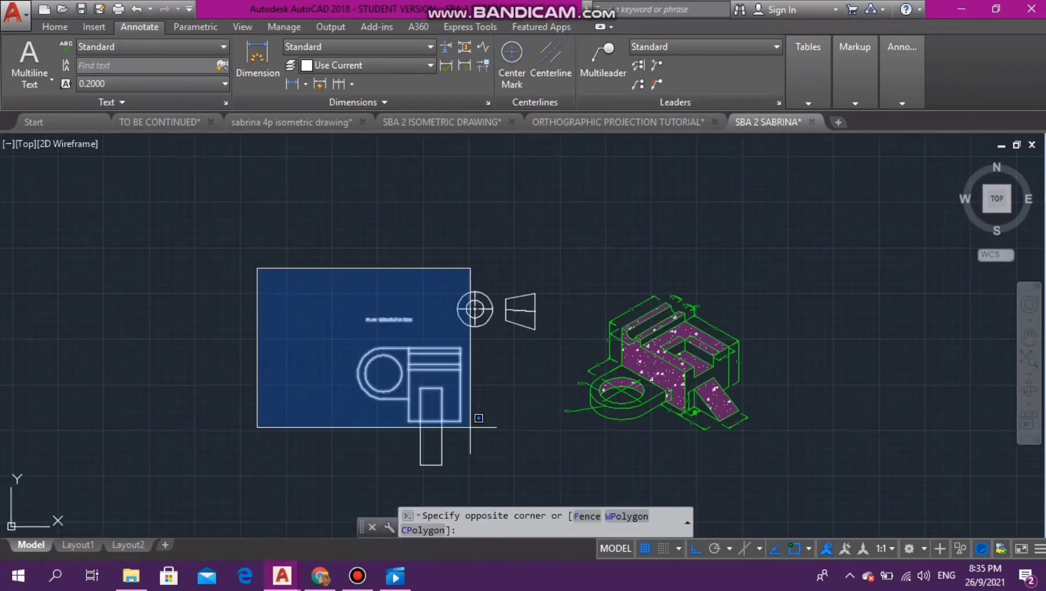
click(461, 489)
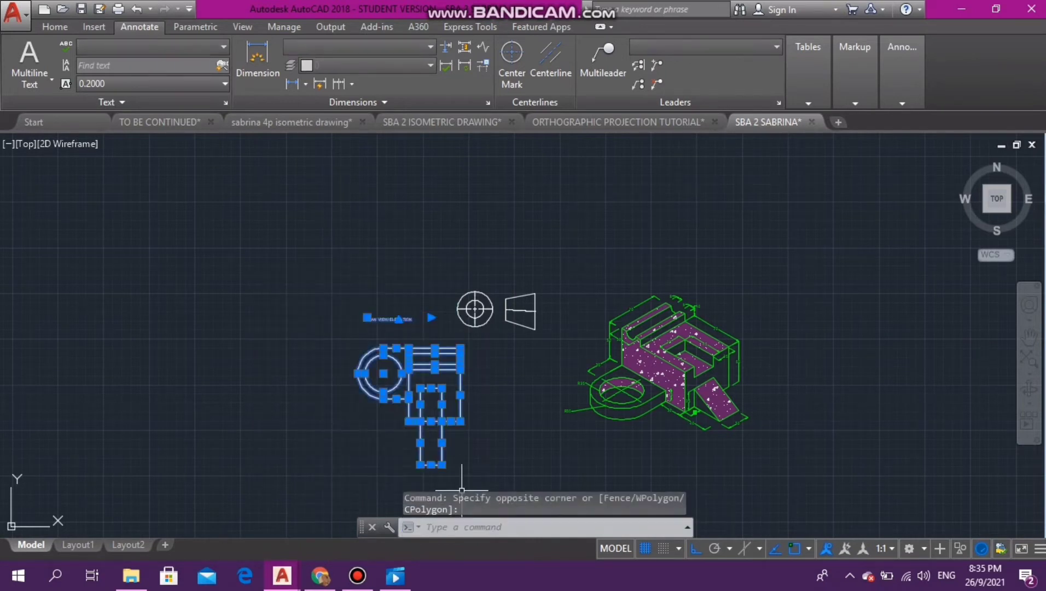
text(MO)
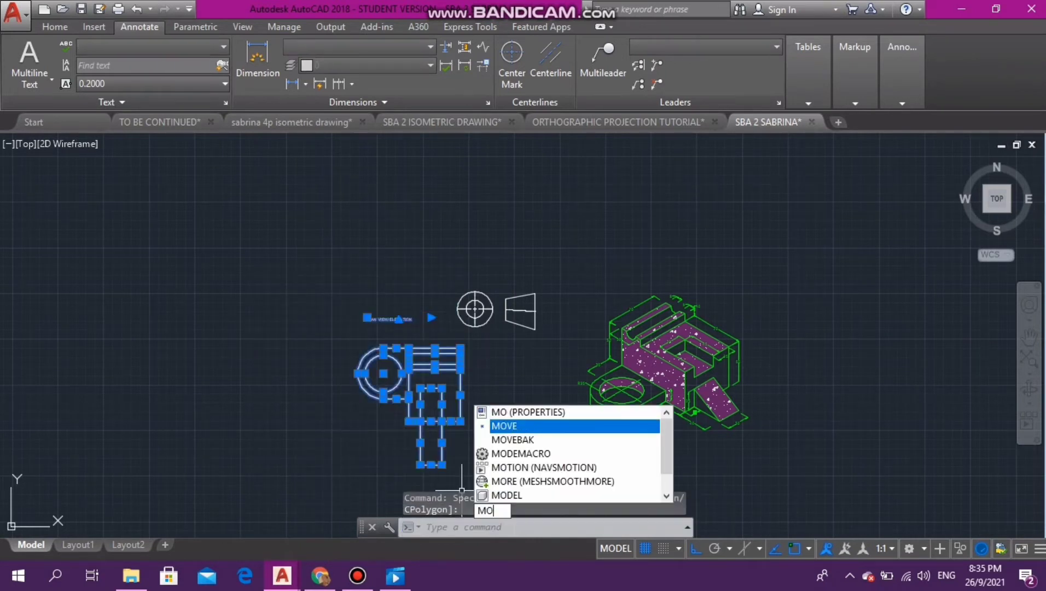
click(498, 425)
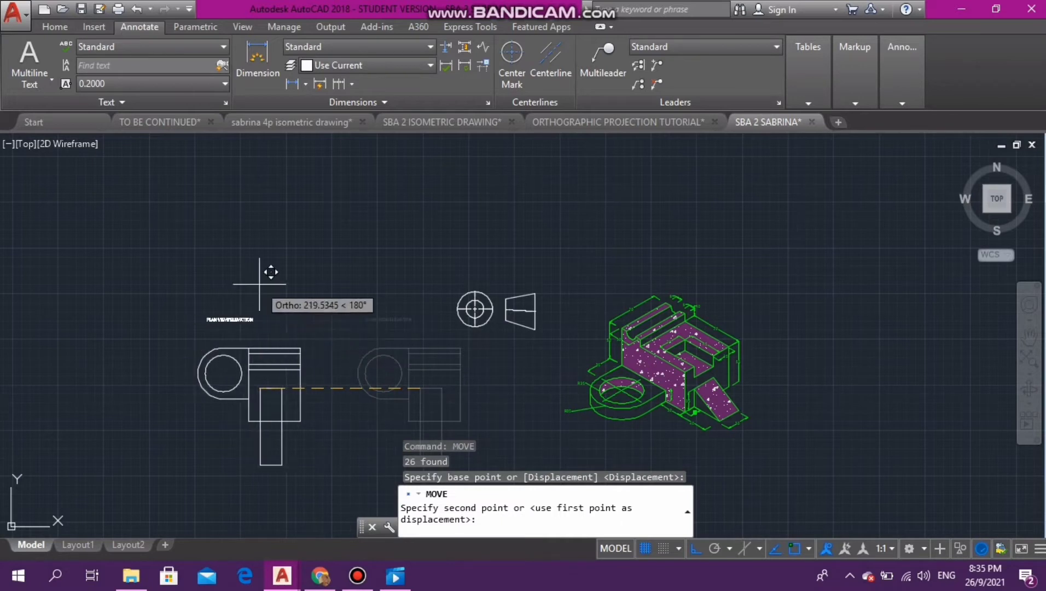
key(F8)
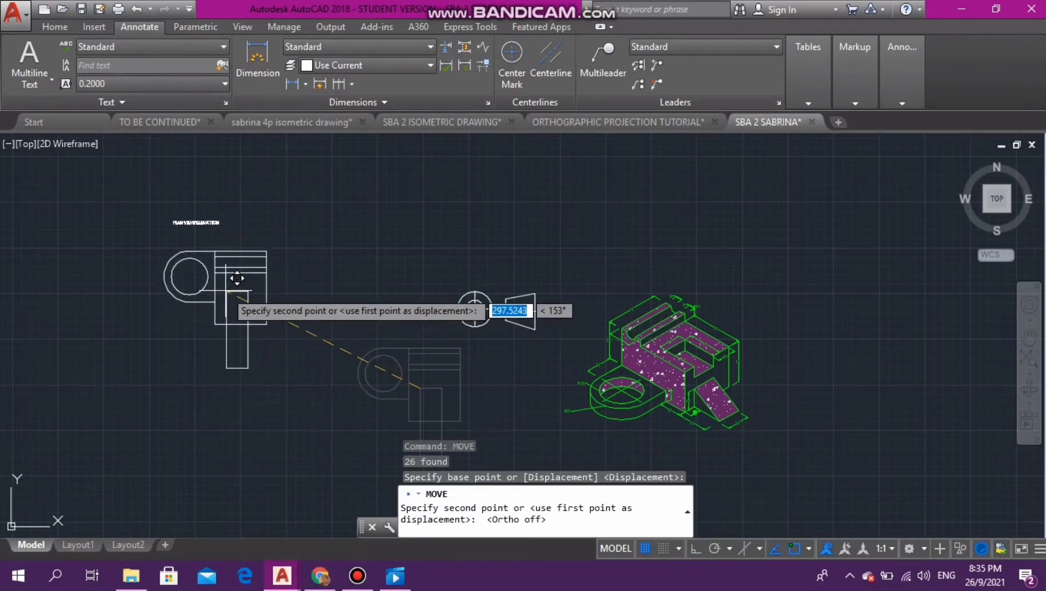
click(219, 279)
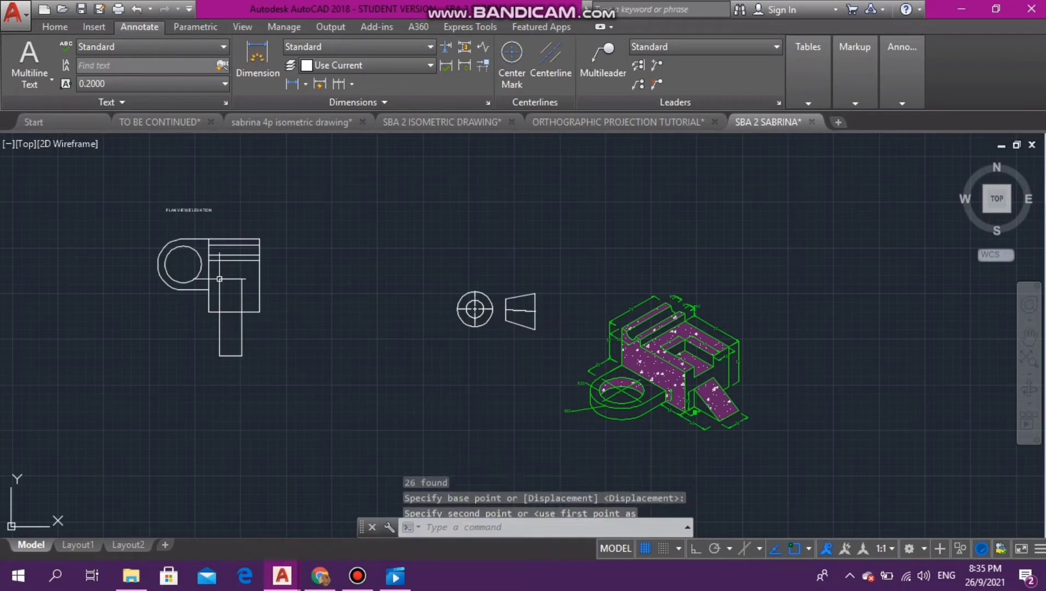
- Move the PLAN VIEW/ELEVATION label down and to the right so it sits just above the top view's upper edge
click(148, 200)
click(219, 214)
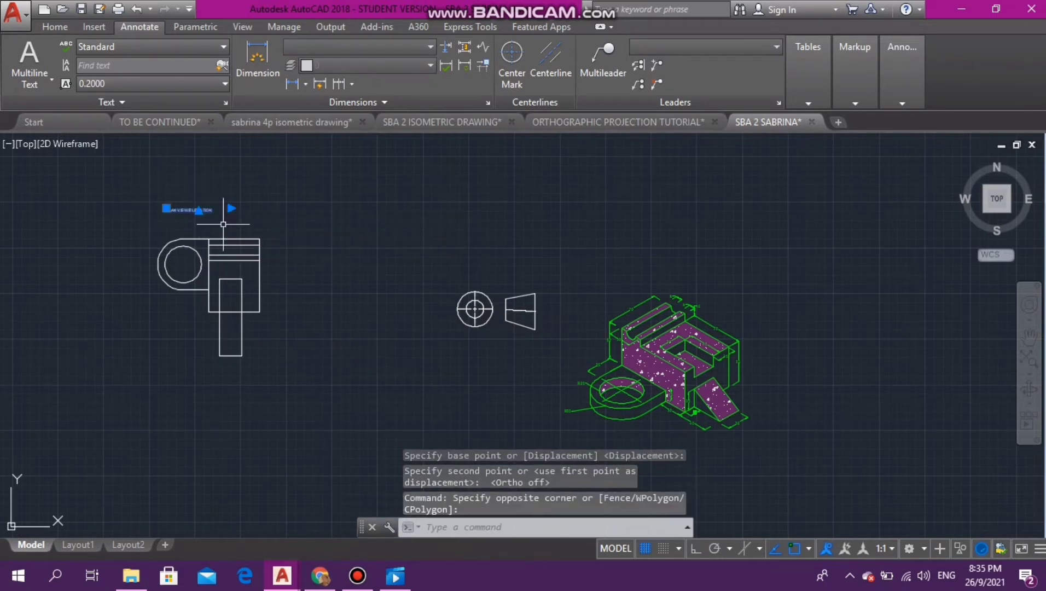
key(Return)
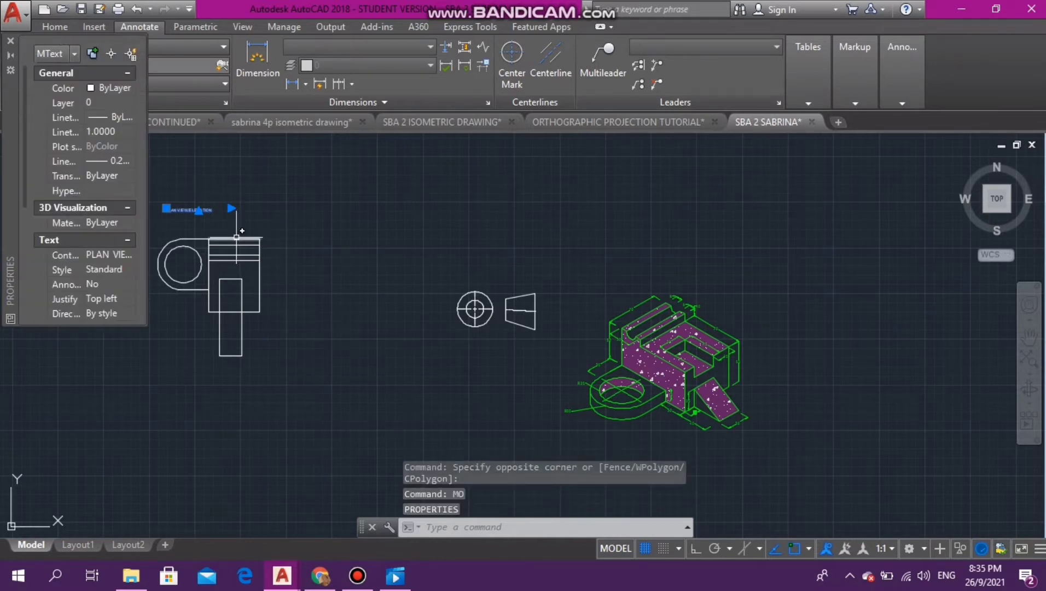
click(10, 40)
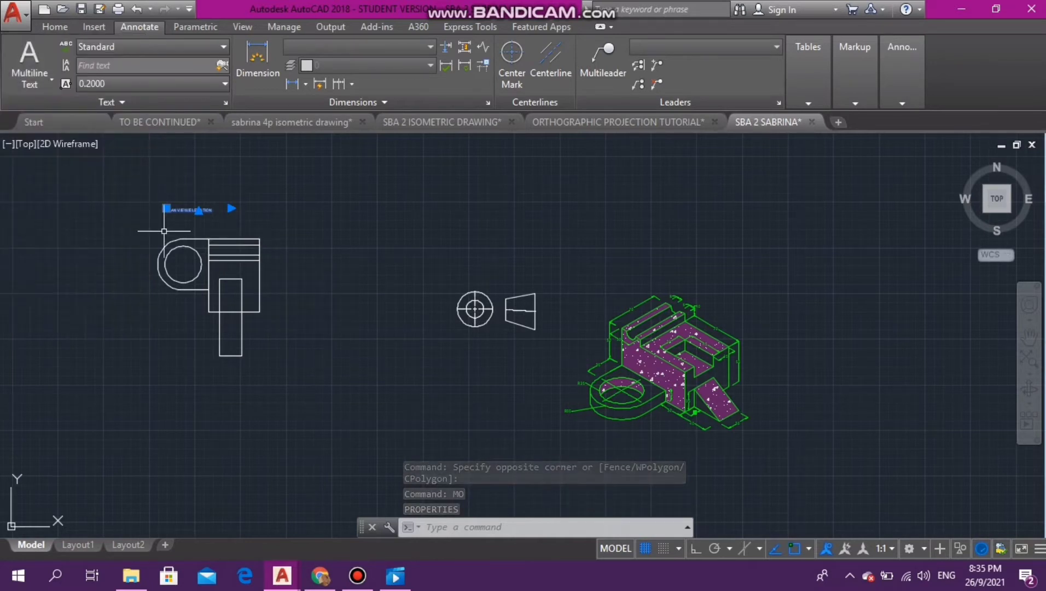
text(MO)
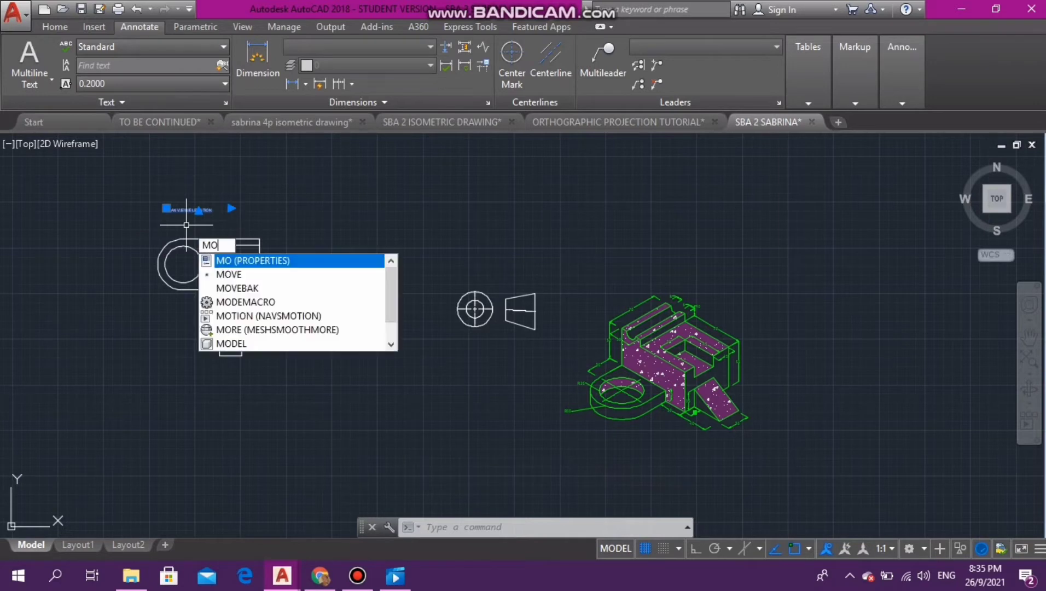
key(Down)
key(Return)
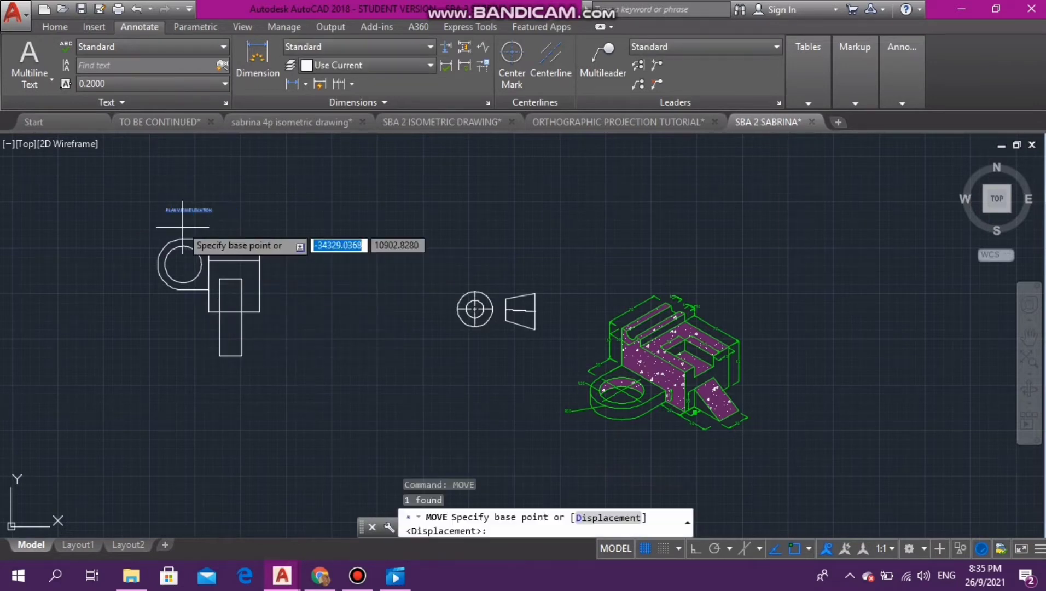
click(180, 210)
click(210, 226)
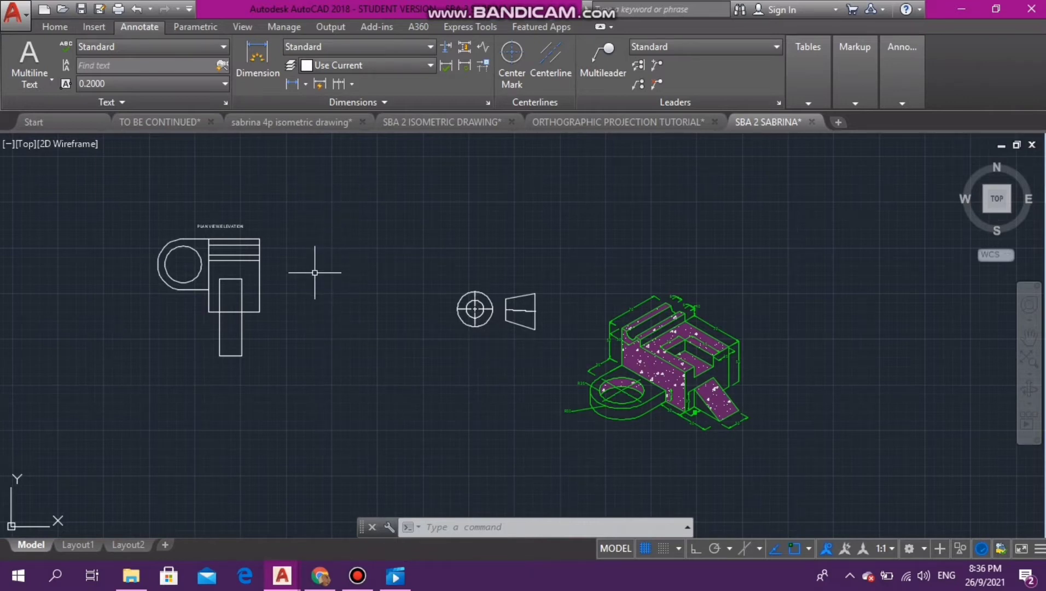
click(55, 26)
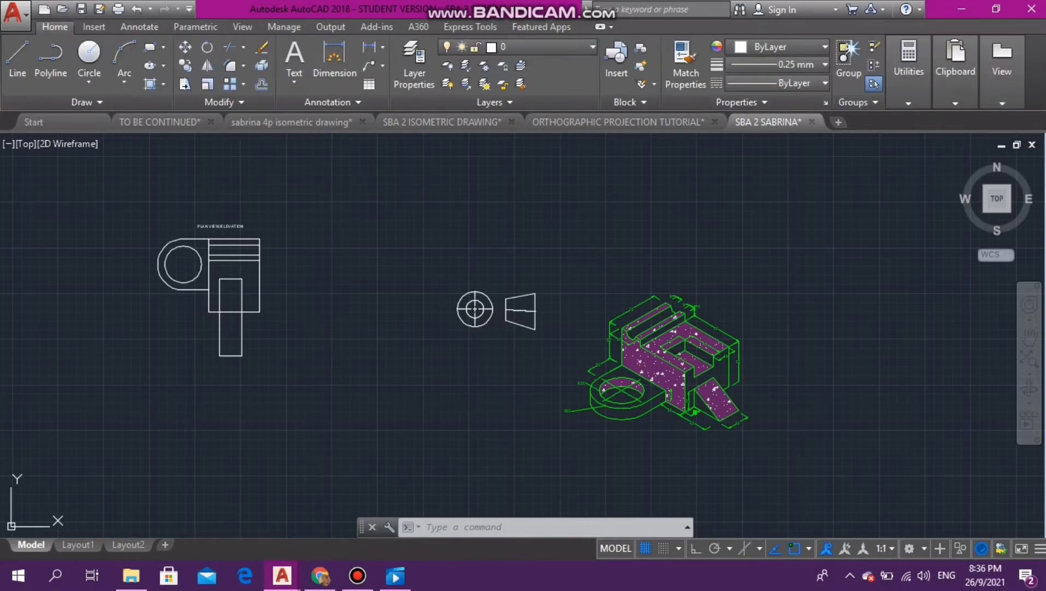
- Draw a vertical line about 390 units long between the top view and the projection symbol, with Ortho on
click(18, 57)
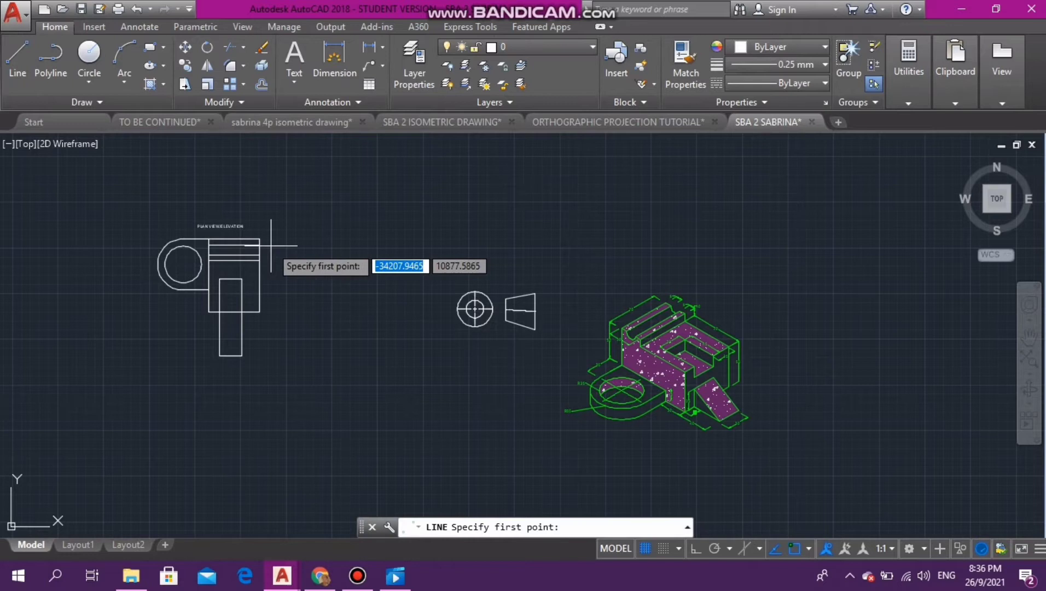
click(299, 207)
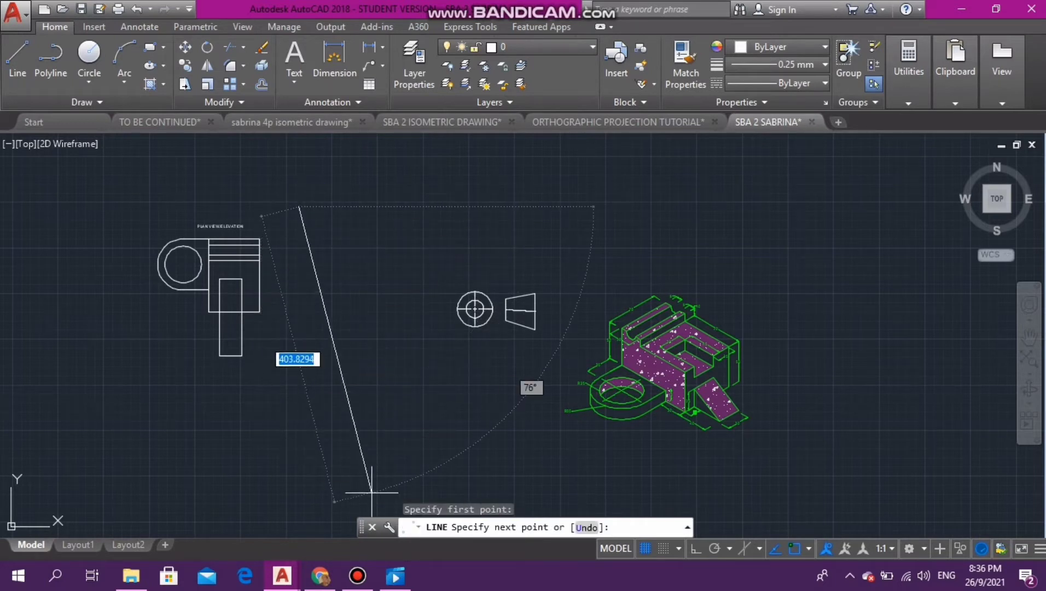
key(F8)
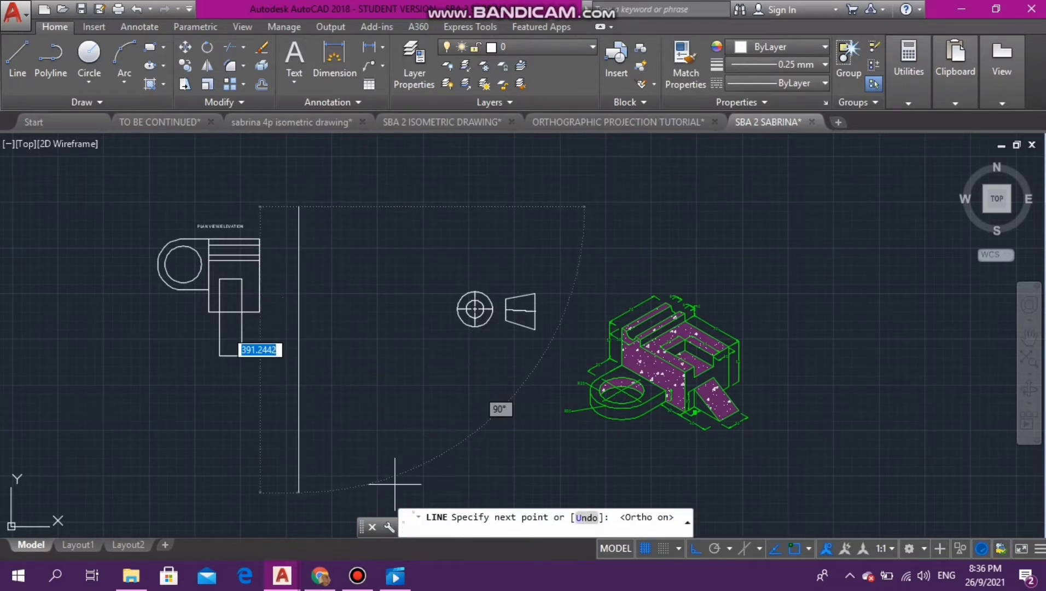
click(307, 491)
key(Escape)
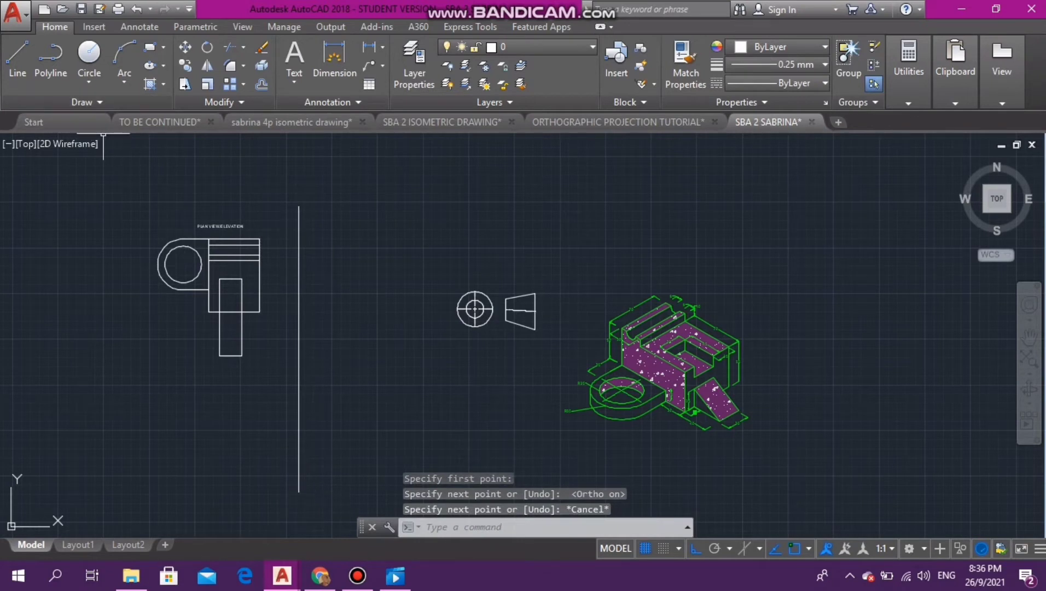
- Draw a horizontal line just below the top view, running leftward across the vertical line to form a quadrant cross
click(18, 61)
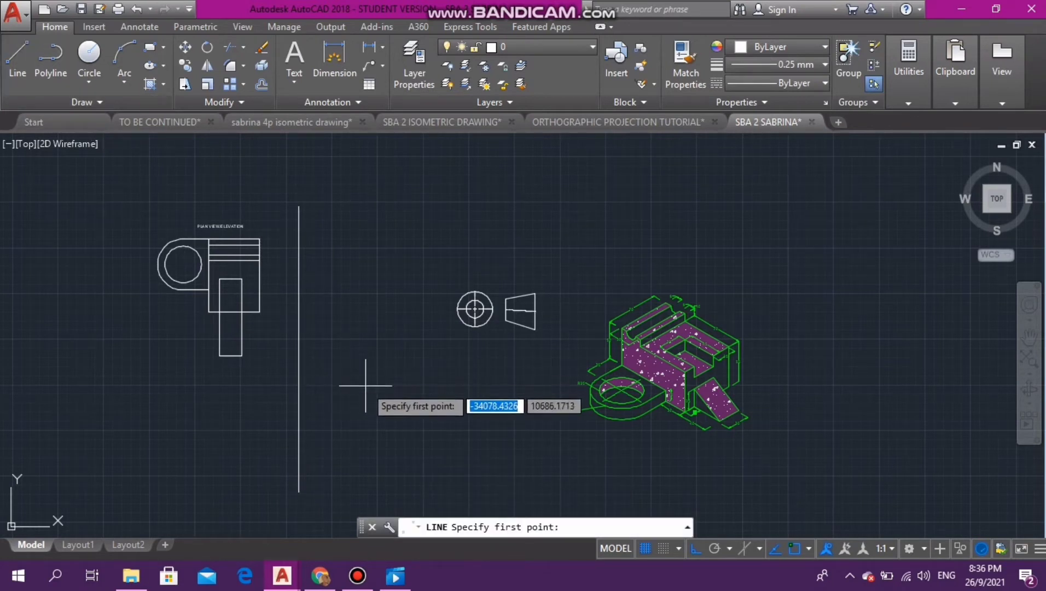
click(402, 380)
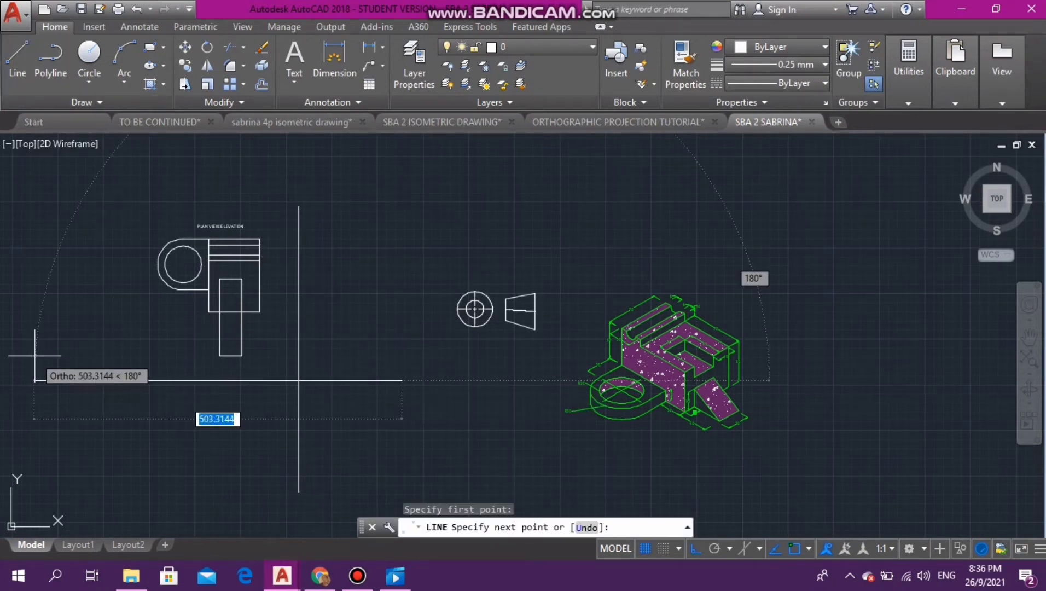
click(77, 360)
key(Escape)
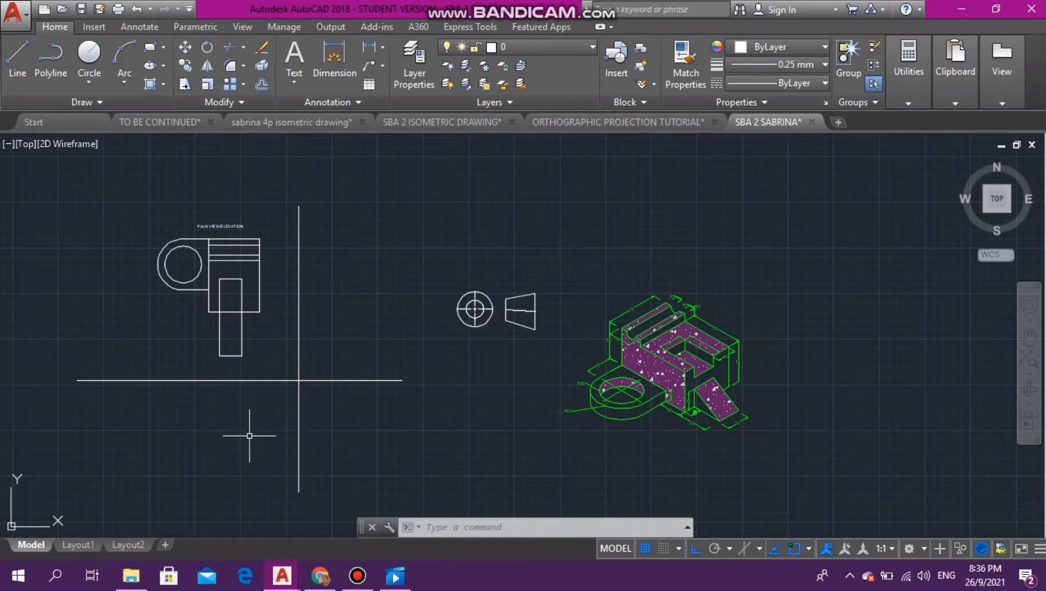
- Delete the crossing vertical and horizontal lines beside and below the top view
click(298, 369)
click(239, 380)
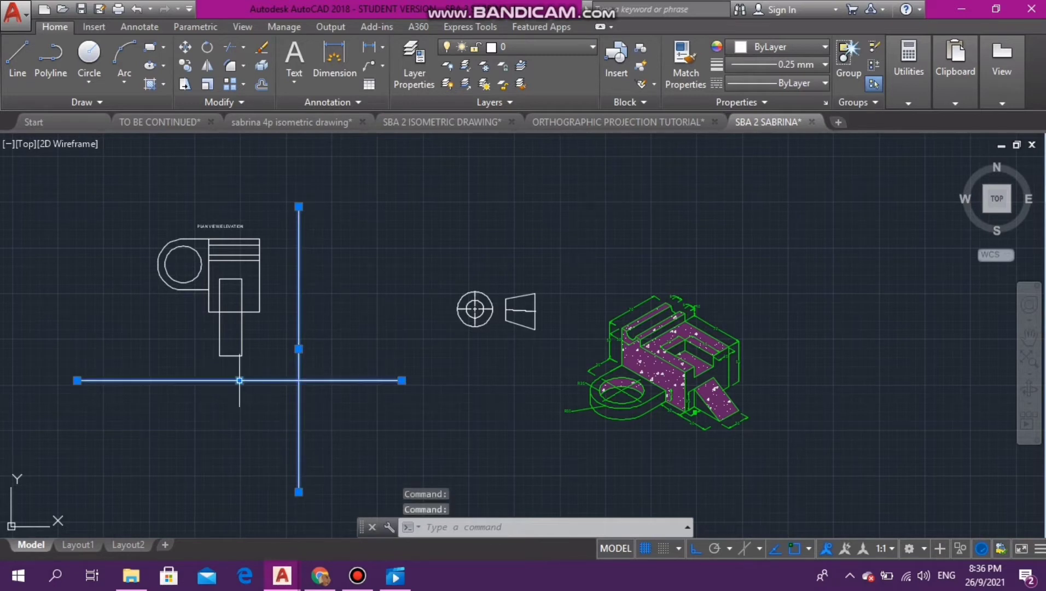
key(Delete)
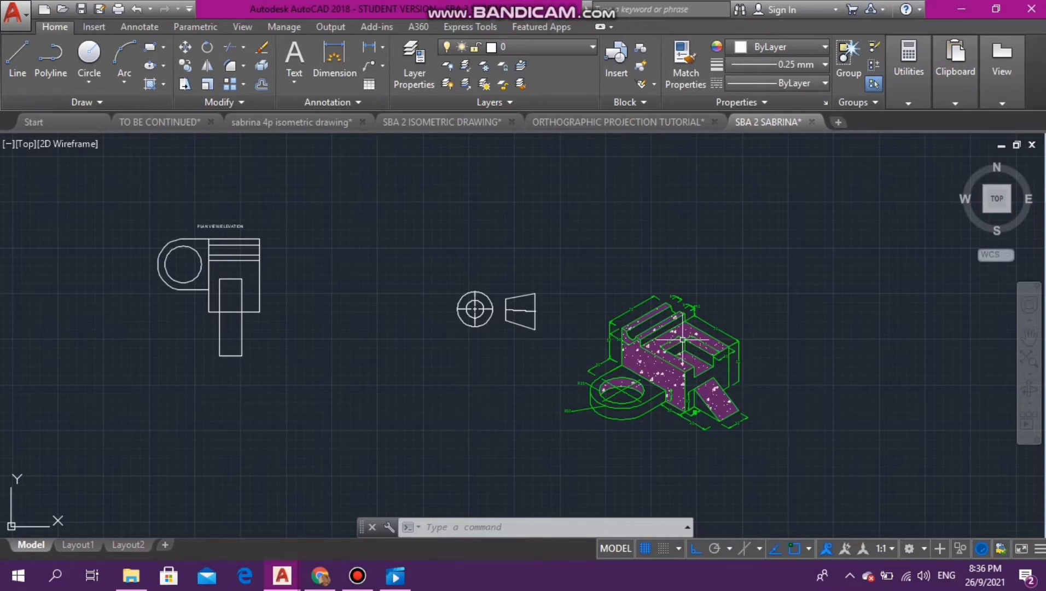
- Draw a short vertical line joining the upper and lower edges of the isometric block's rounded ring base, where its curve meets the straight side
scroll(711, 379, up, 5)
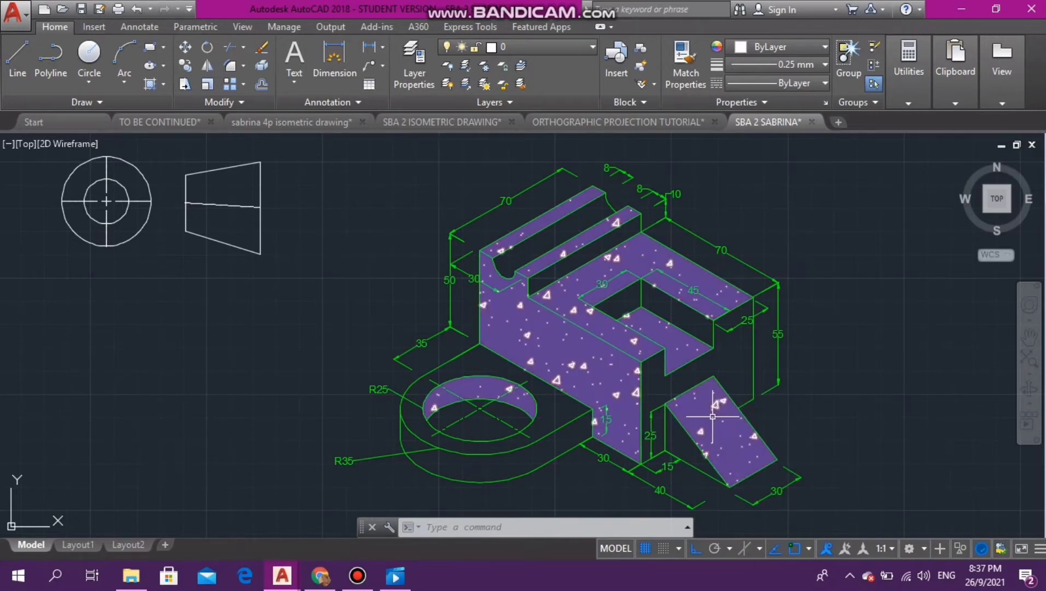
mouse_move(708, 416)
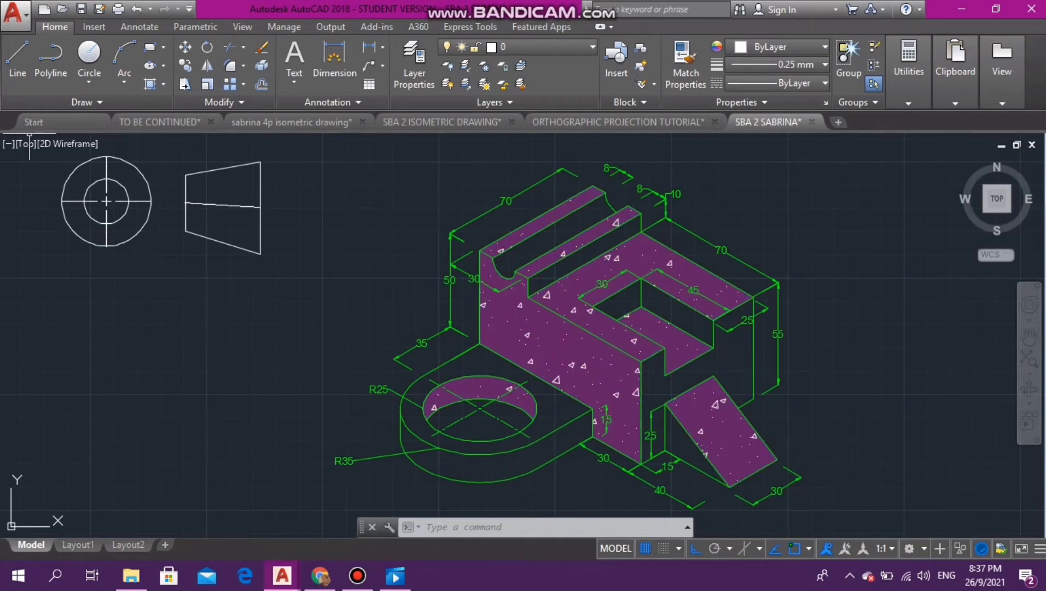
click(17, 57)
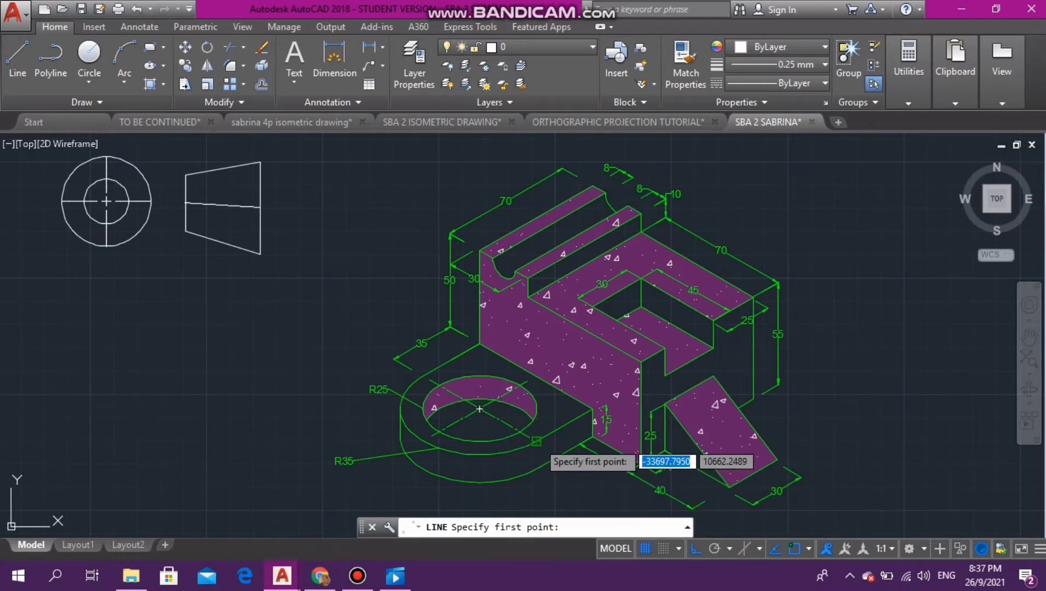
click(536, 441)
click(536, 468)
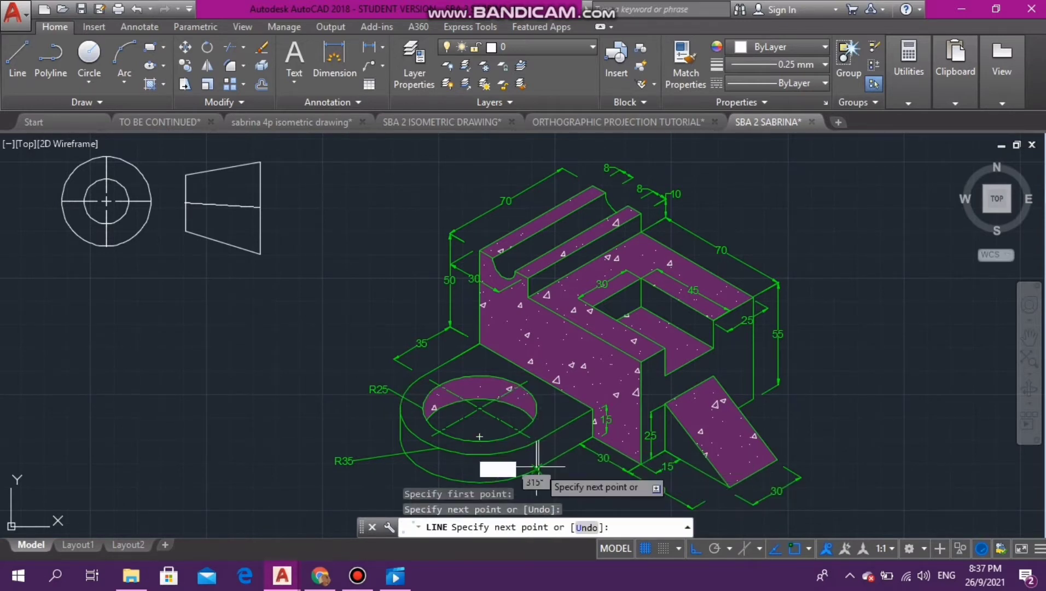
key(Escape)
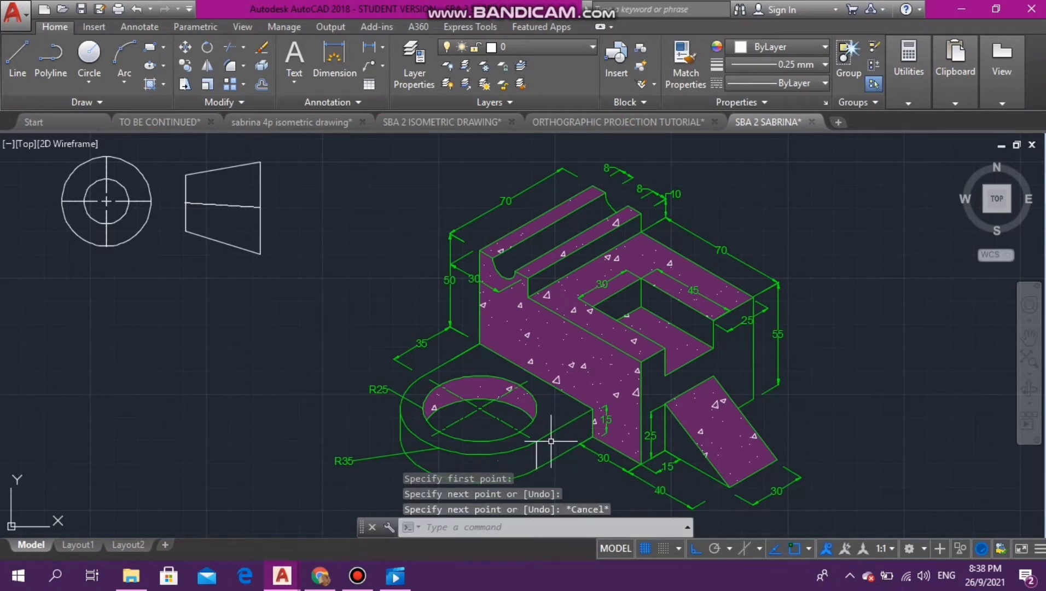
key(Escape)
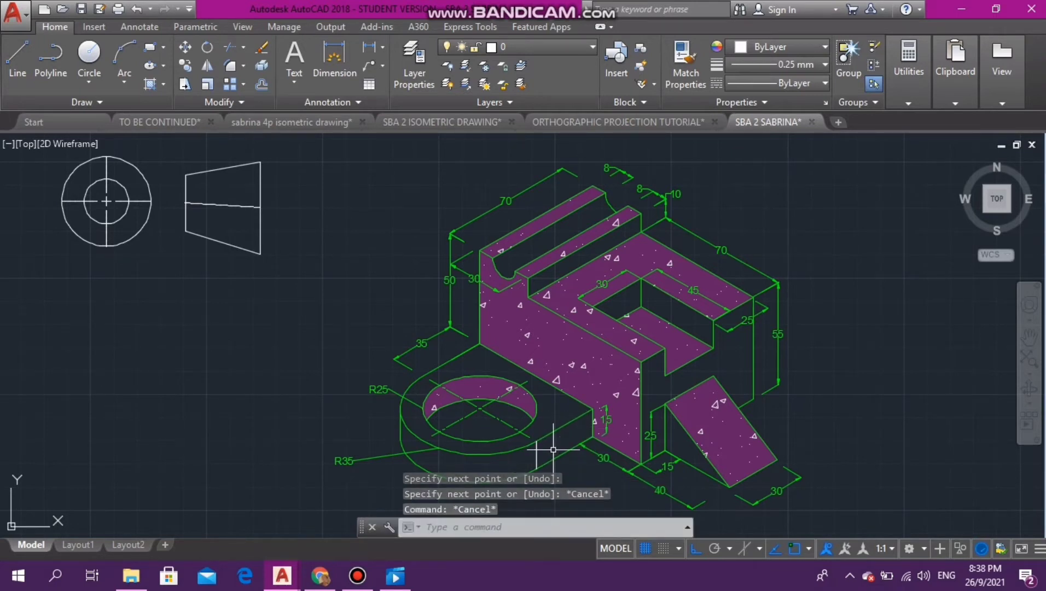
key(Escape)
key(Escape)
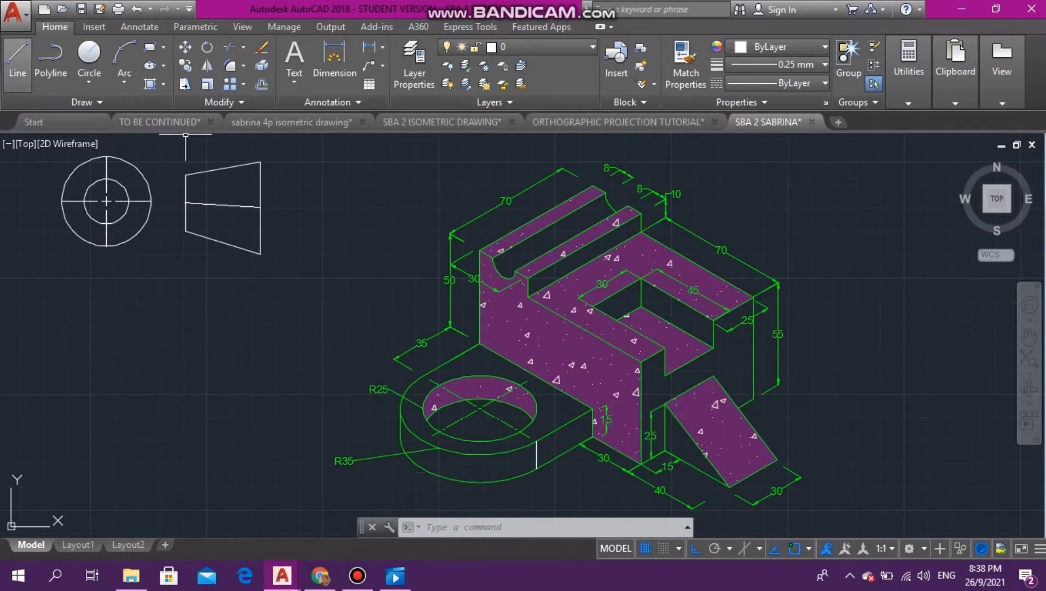
- Draw a line across the isometric wedge from the middle of its far sloping edge to the base corner beside the block
click(17, 55)
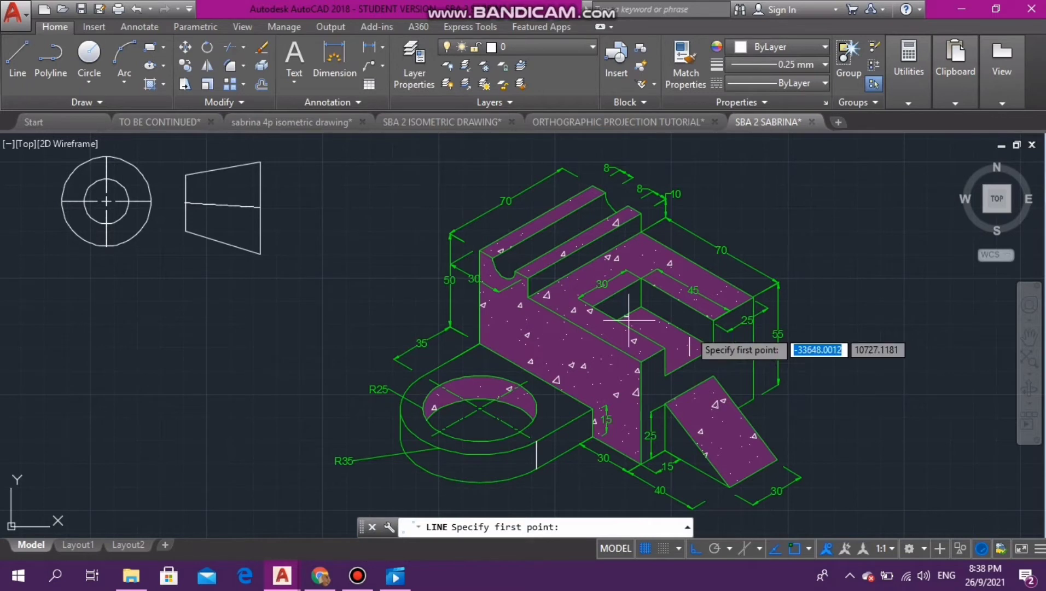
click(738, 408)
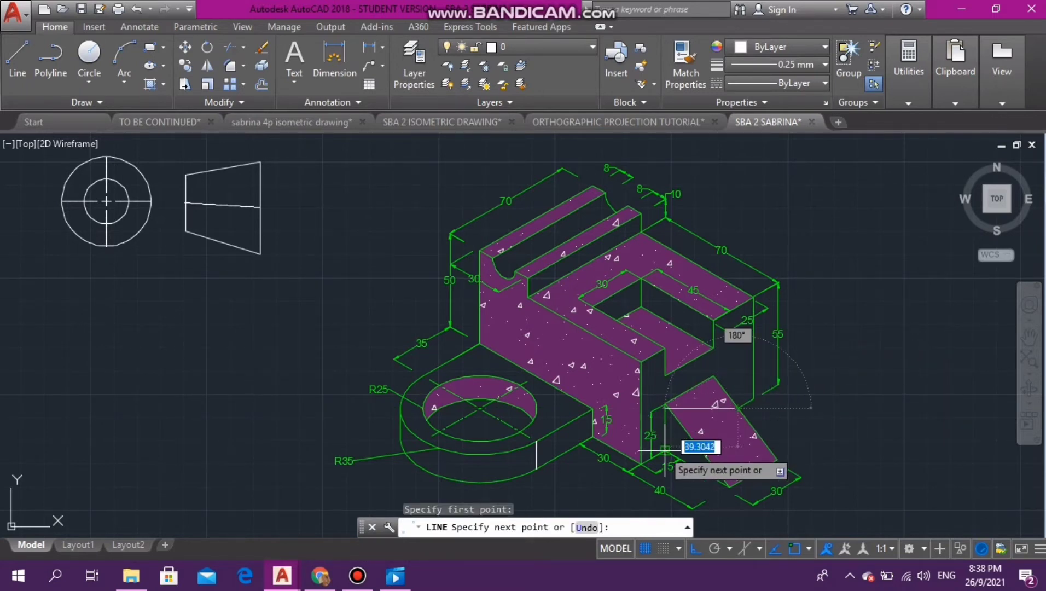
key(Escape)
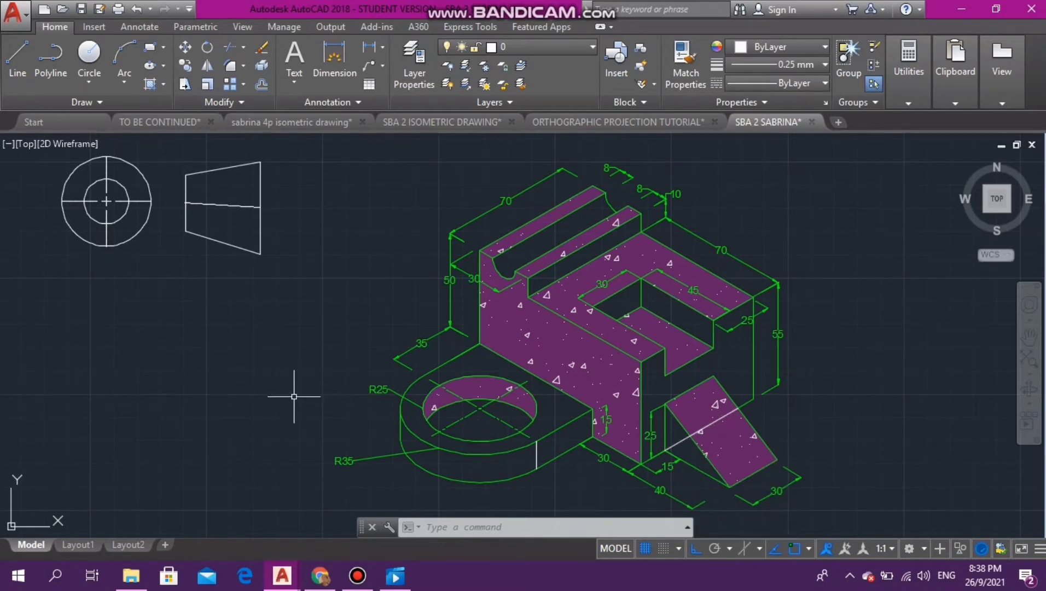
click(357, 576)
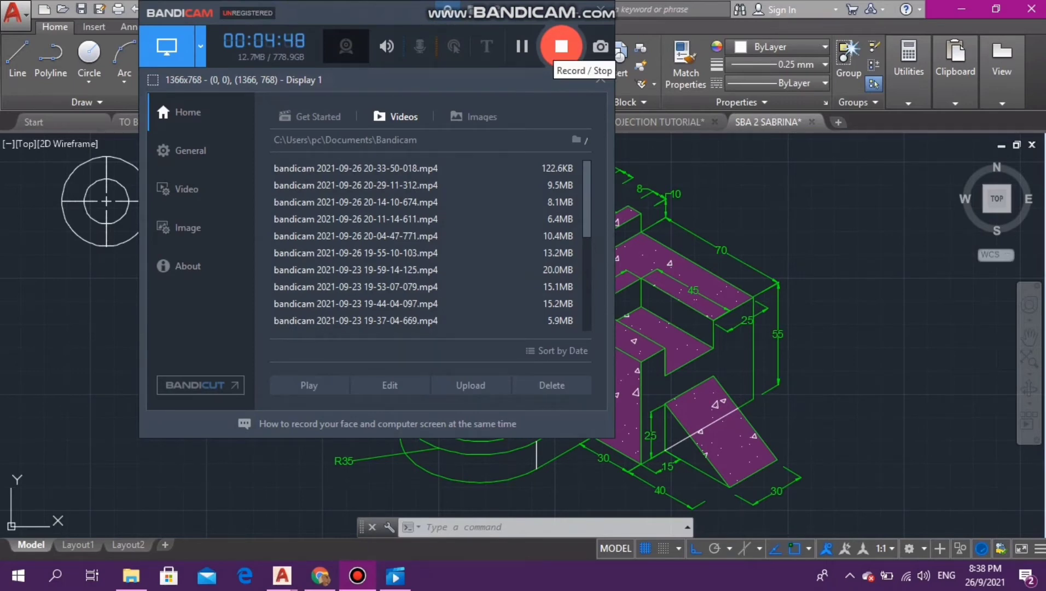
click(562, 46)
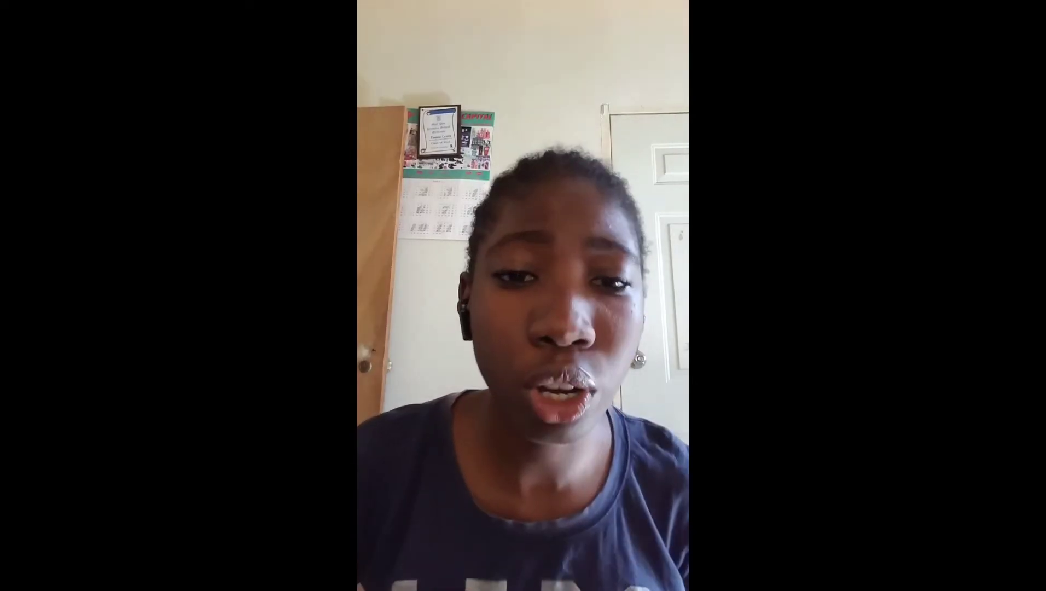
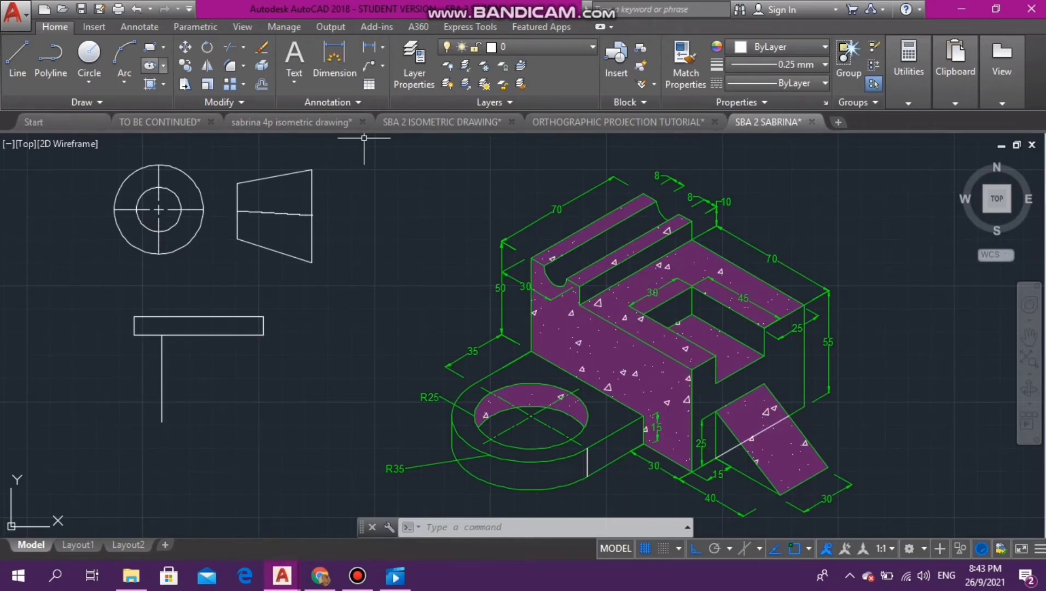
- Draw a line 25 long on the isometric block's top face, from the near corner of the rectangular slot to the base of the raised step
text(l)
key(Return)
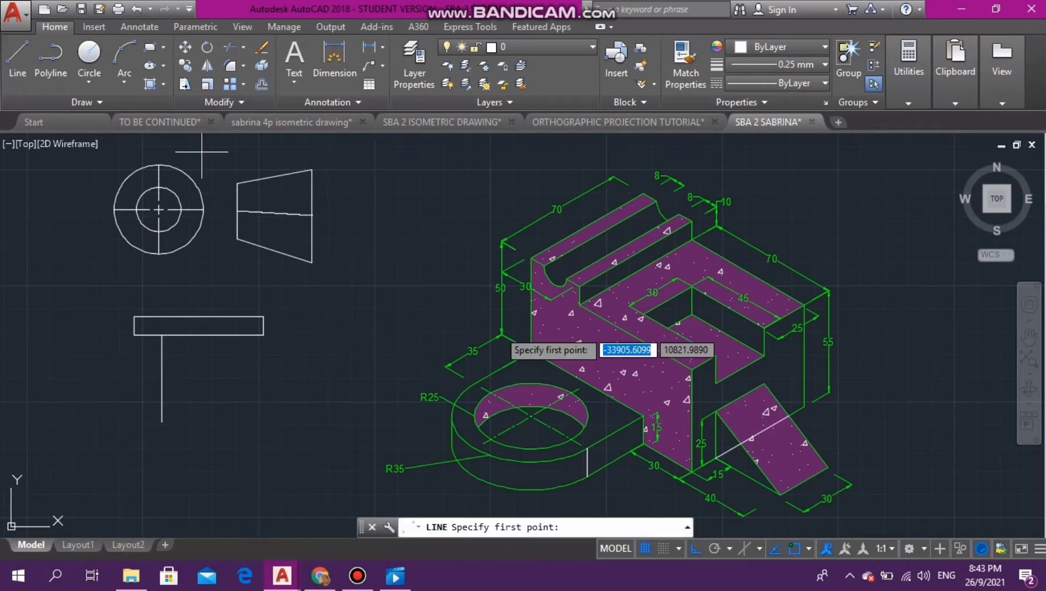
click(642, 315)
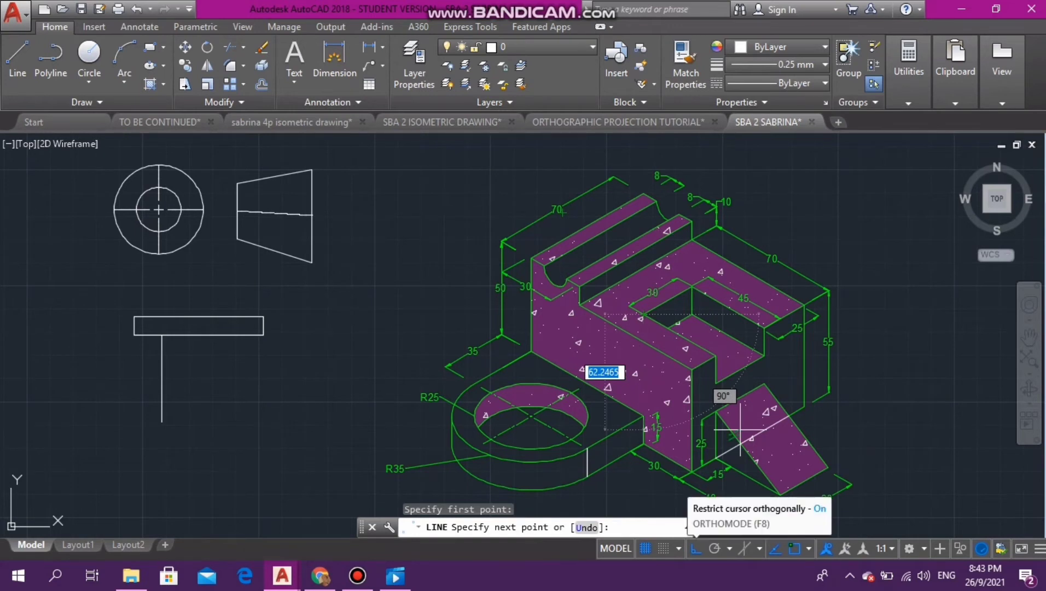
click(695, 548)
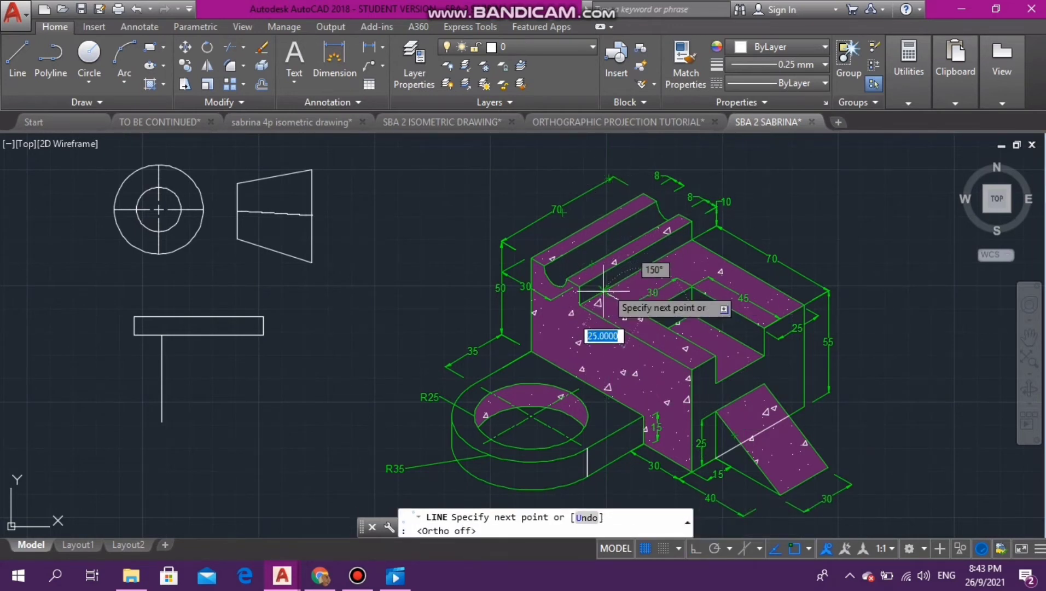
key(Escape)
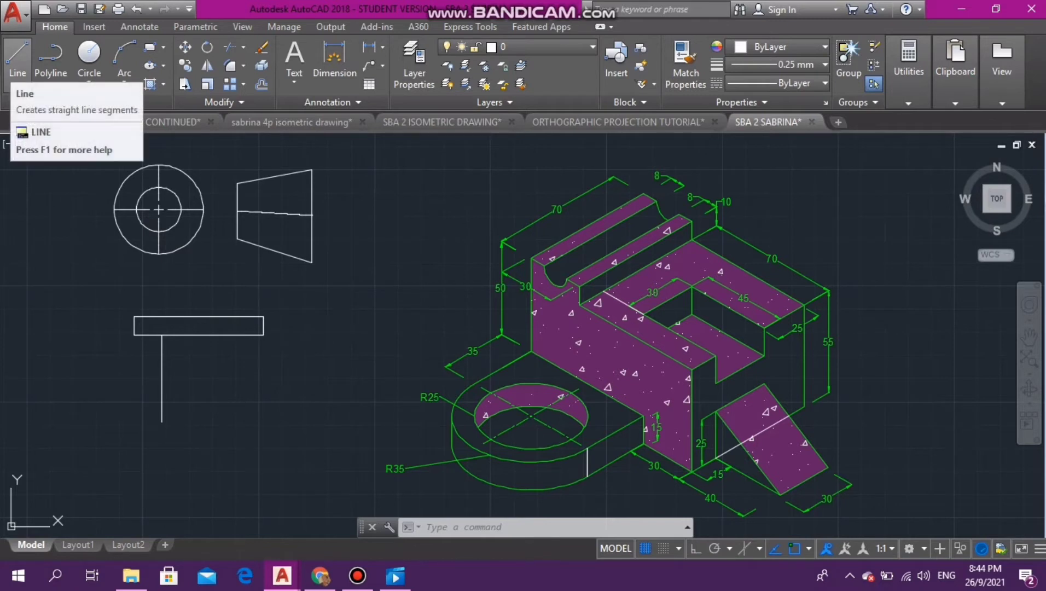
- Draw a slot outline 30 wide and 15 deep below the narrow rectangle, starting at the vertical guide line, and delete that guide line
click(18, 58)
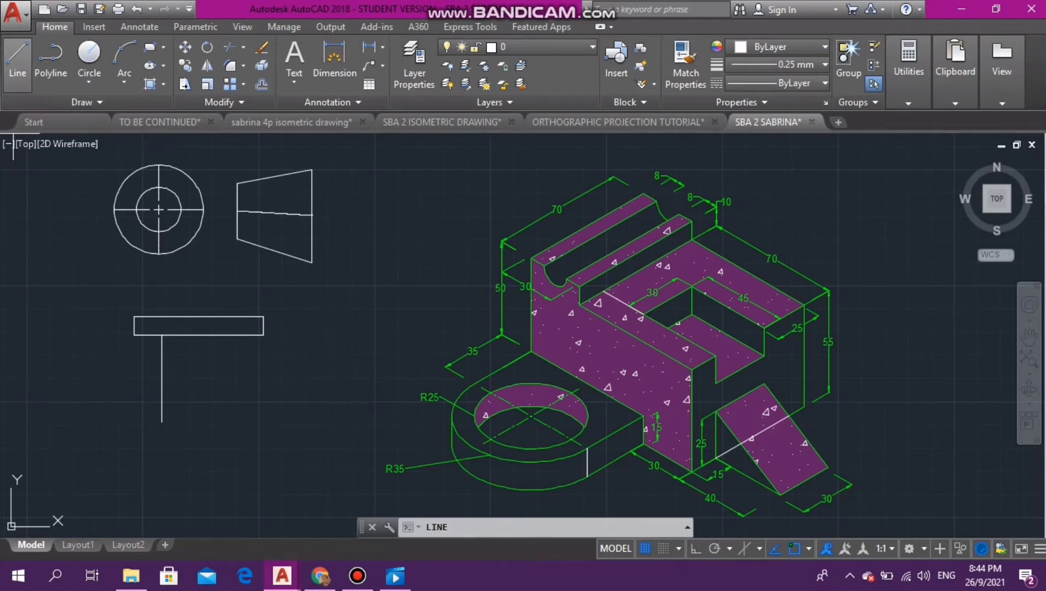
click(161, 335)
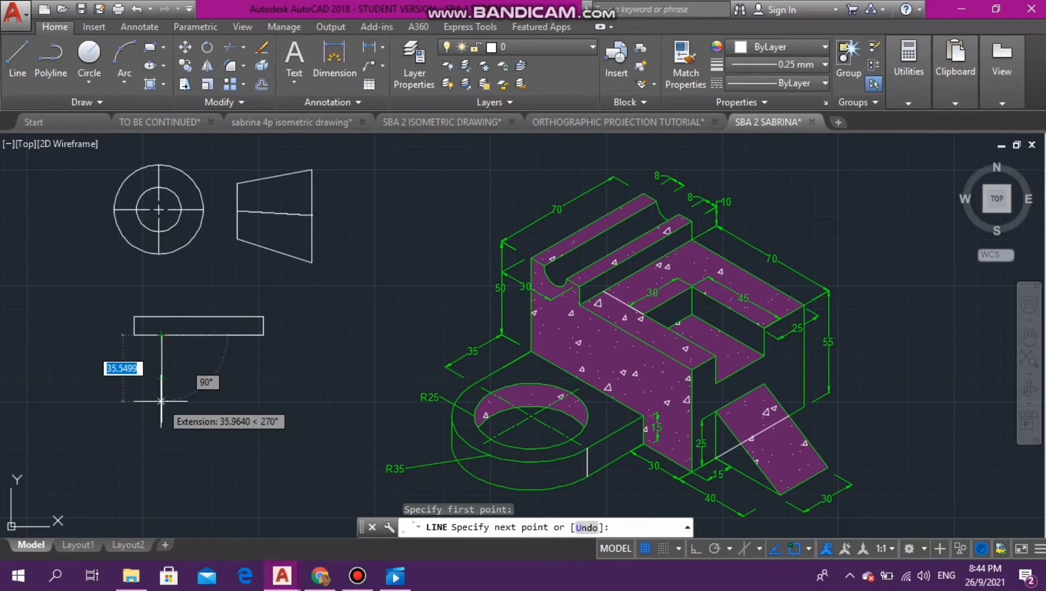
key(BackSpace)
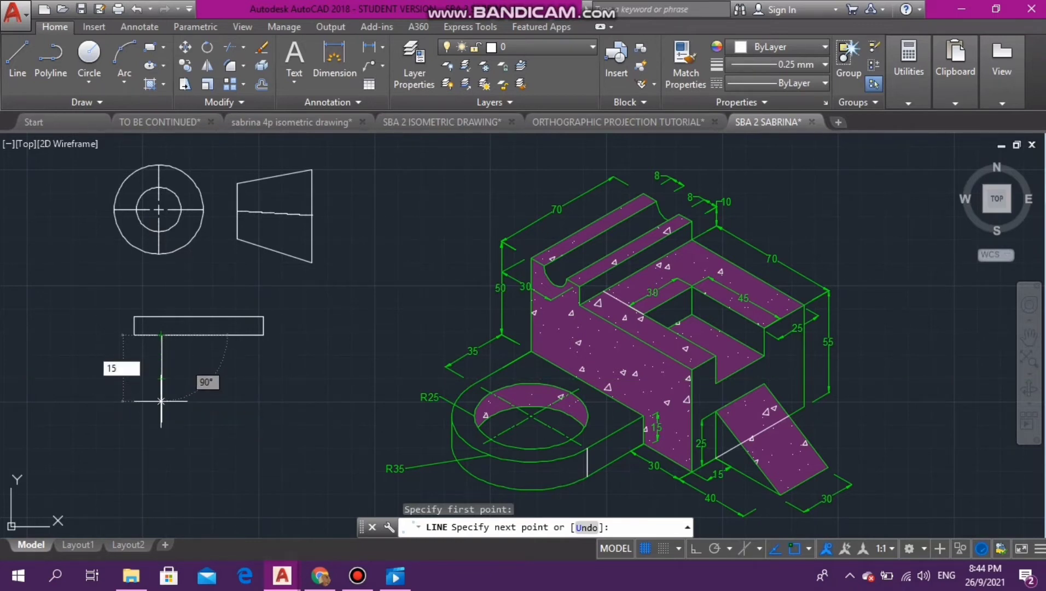
key(Return)
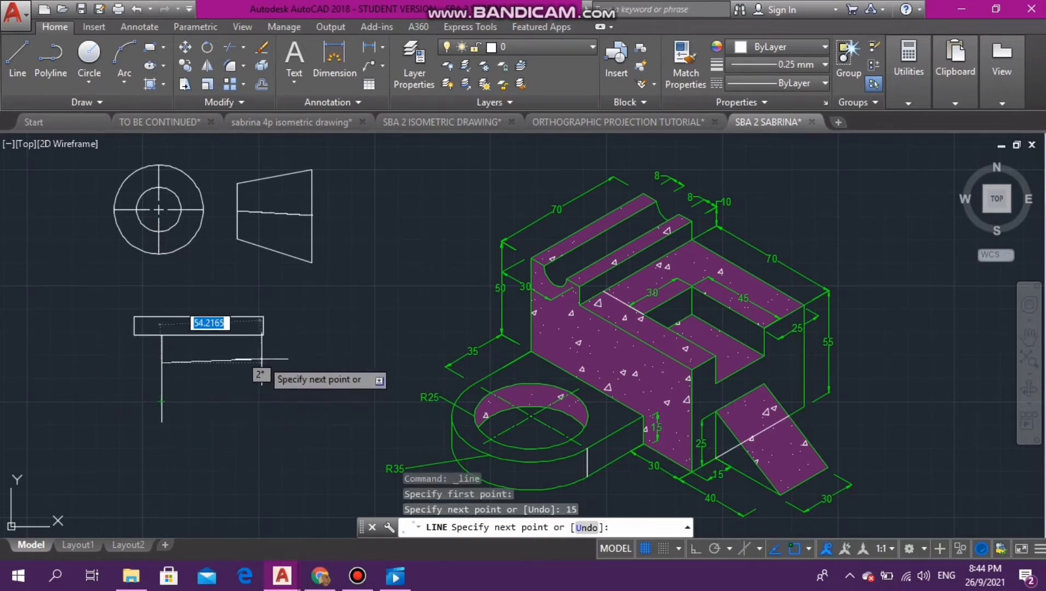
click(695, 548)
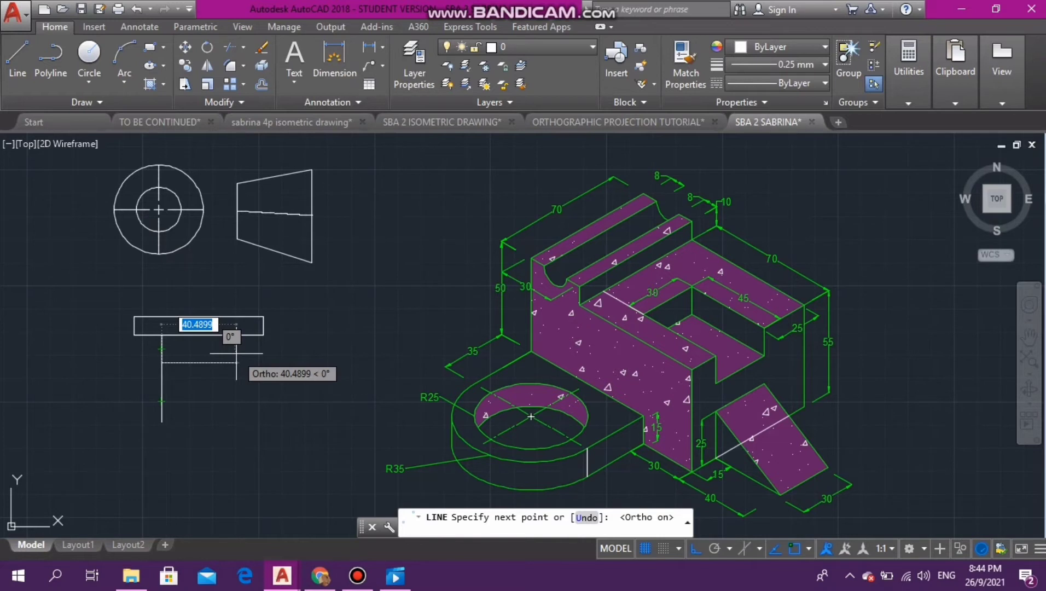
text(30)
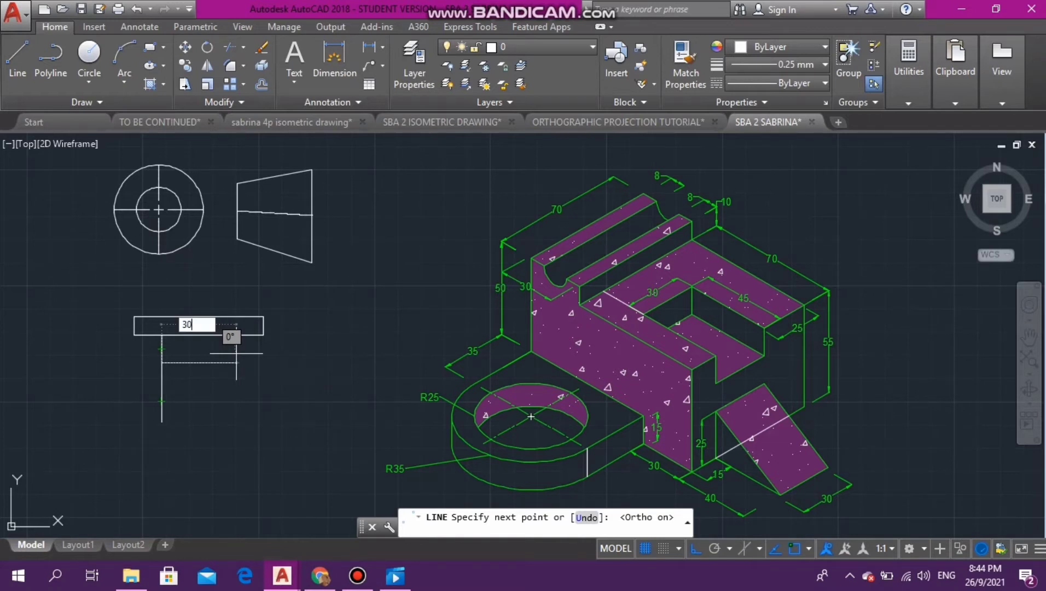
key(Return)
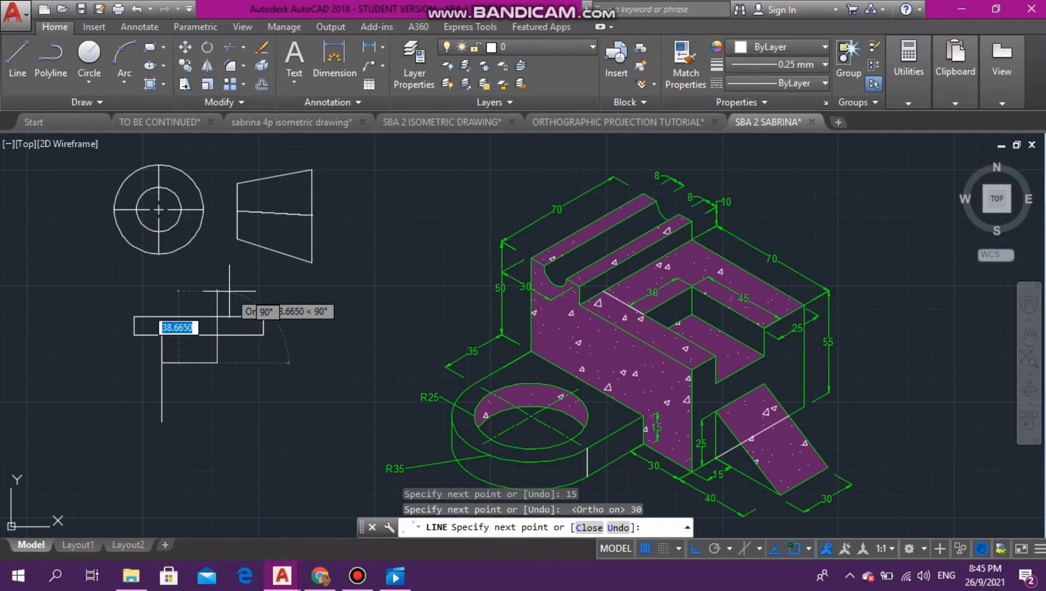
text(1)
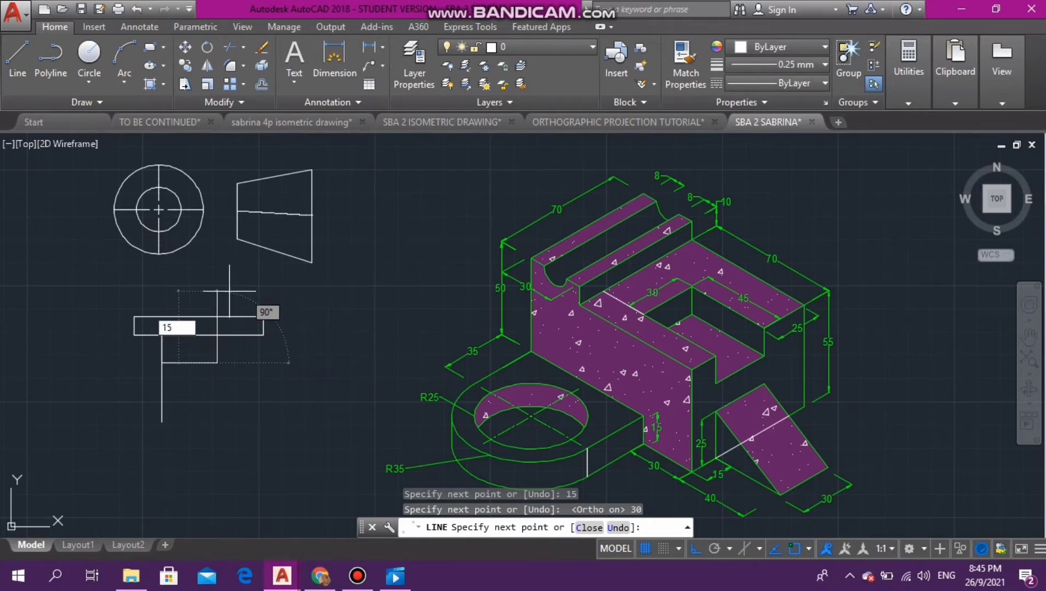
text(5)
key(Return)
key(Escape)
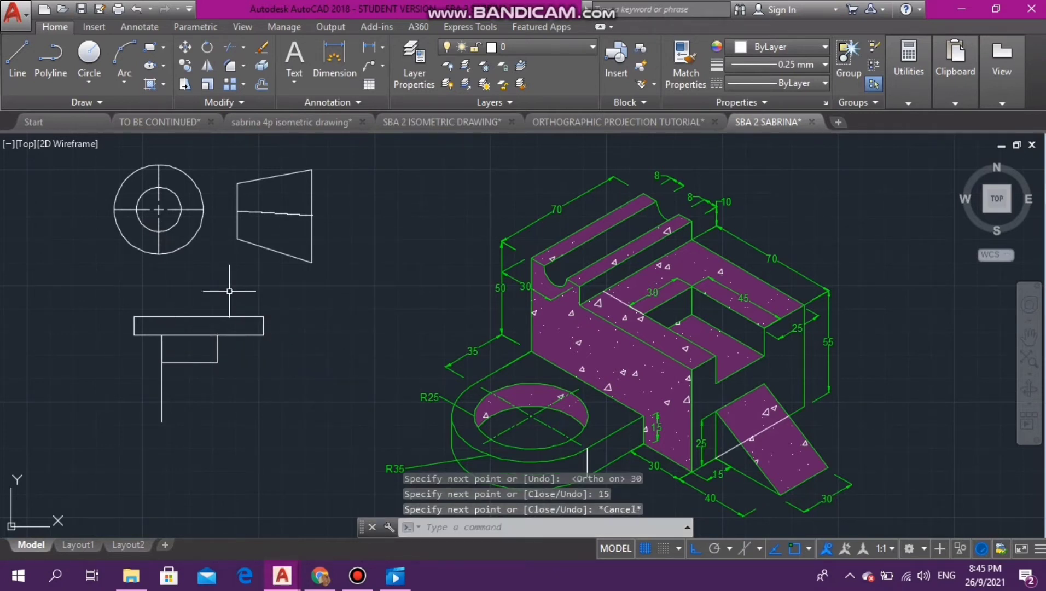
click(160, 397)
key(Delete)
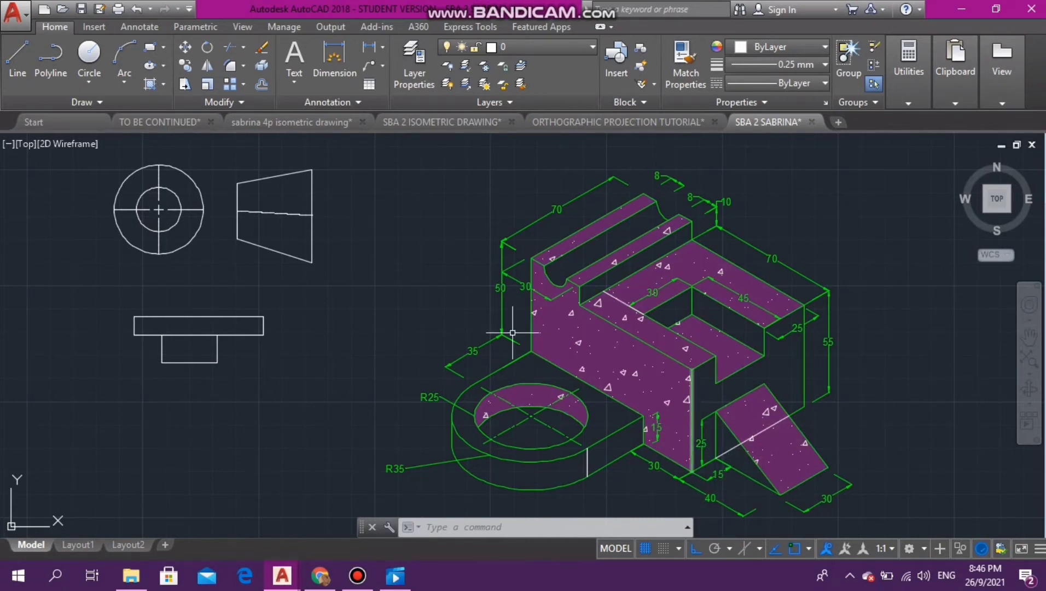
- Draw the front view's body outline from the narrow rectangle's lower-left corner: 55 down, 70 across, and back up to its lower-right corner
click(18, 57)
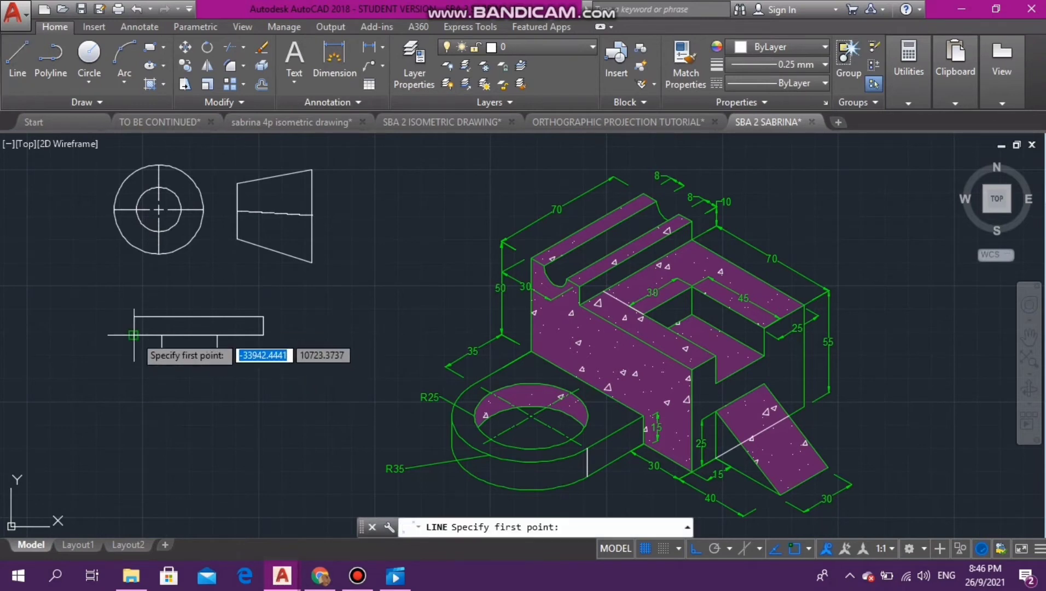
click(134, 335)
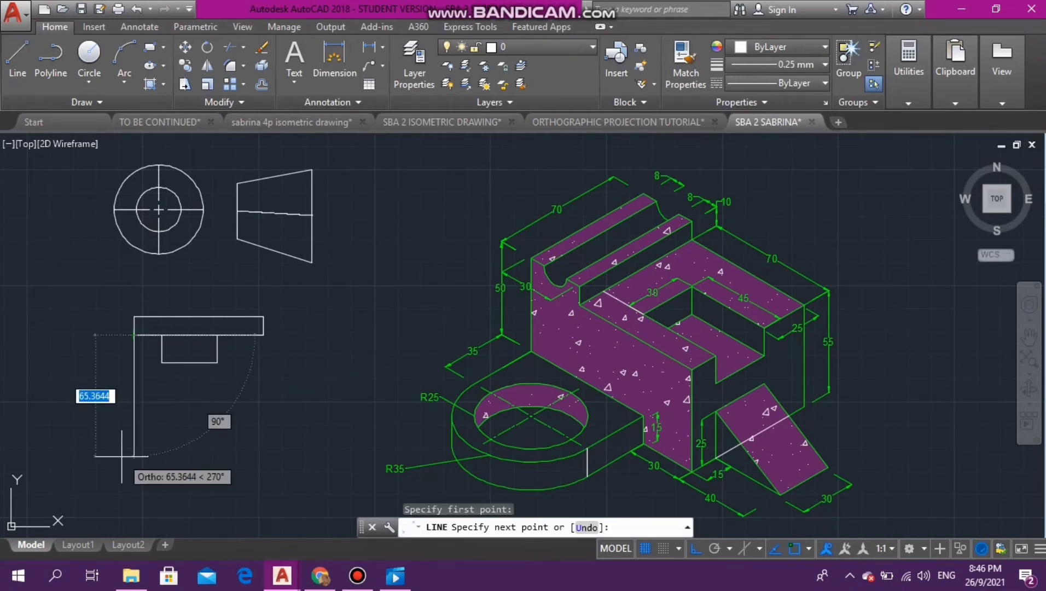
text(55)
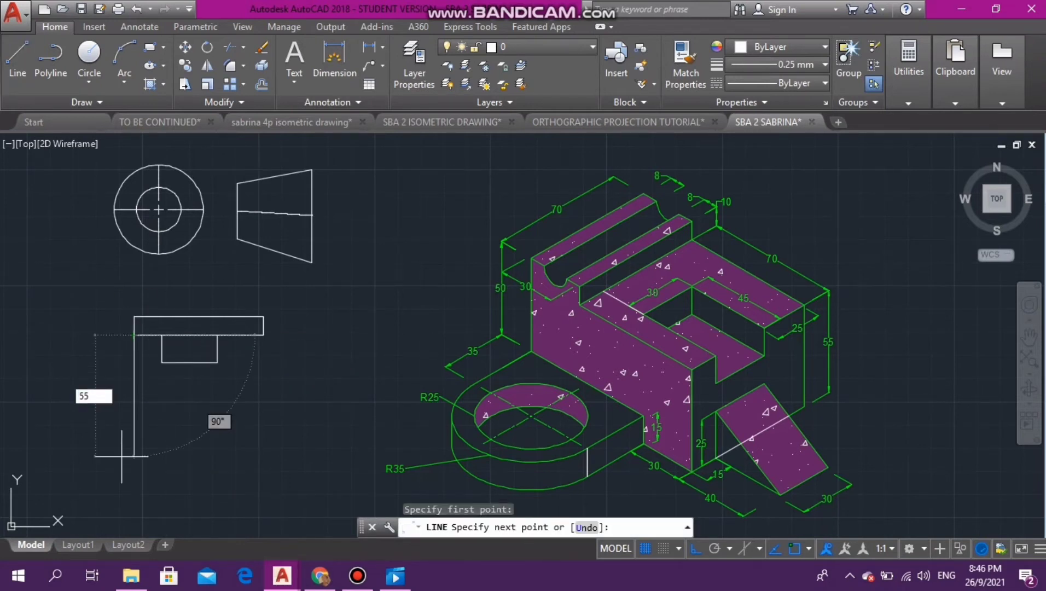
key(Return)
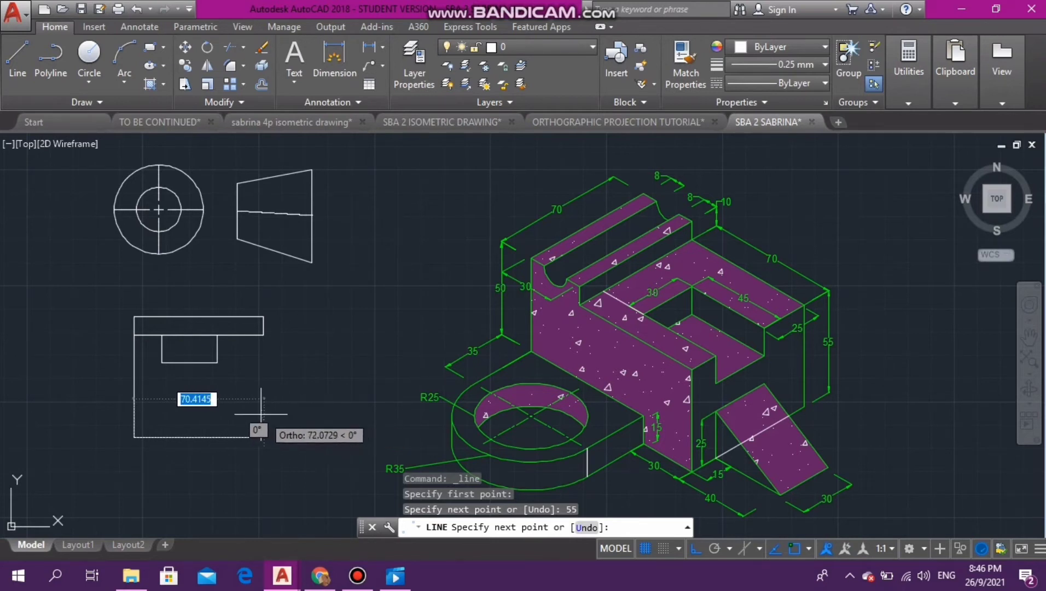
text(70)
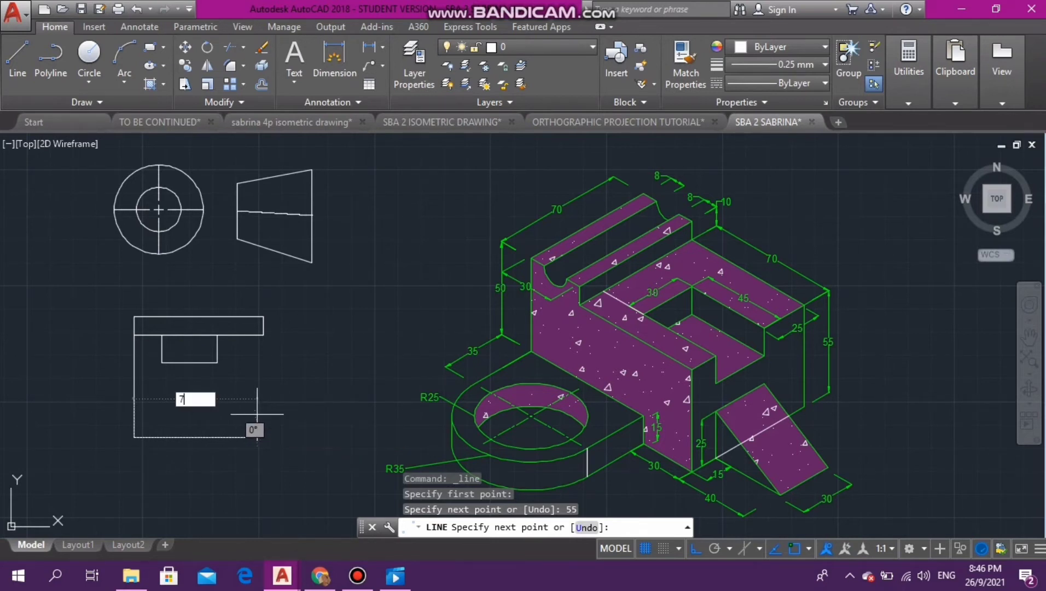
key(Return)
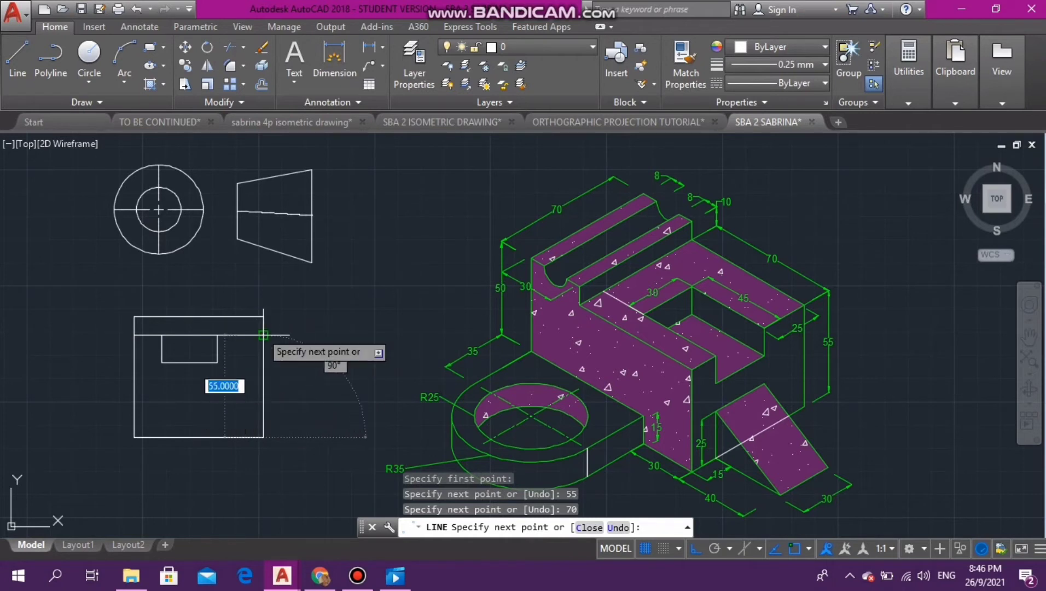
click(264, 335)
key(Escape)
key(Escape)
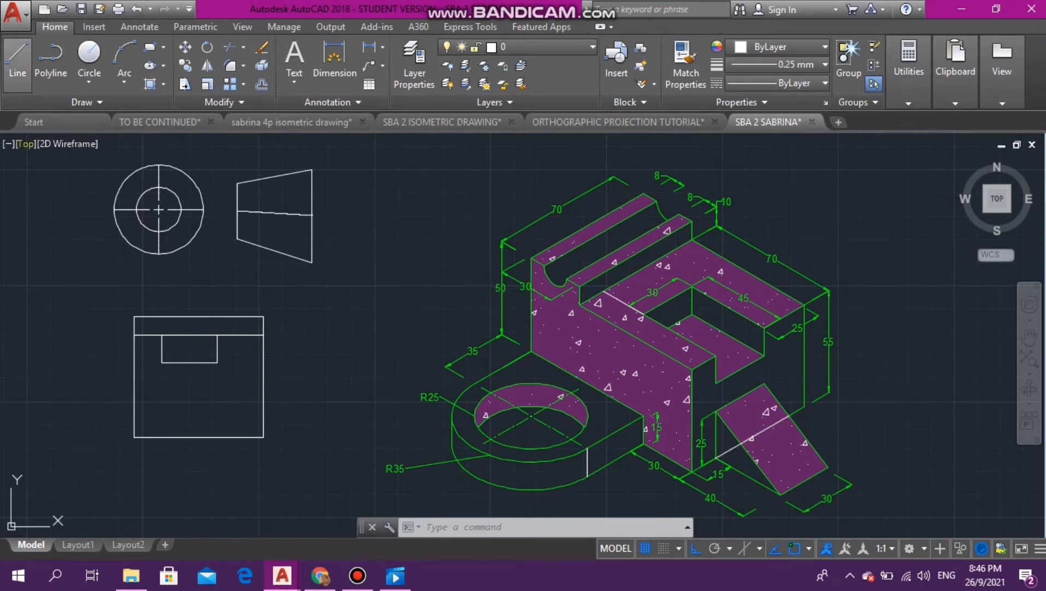
- Draw a rectangular outline 30 wide and 25 high standing on the body's base line, aligned directly under the upper slot
click(18, 55)
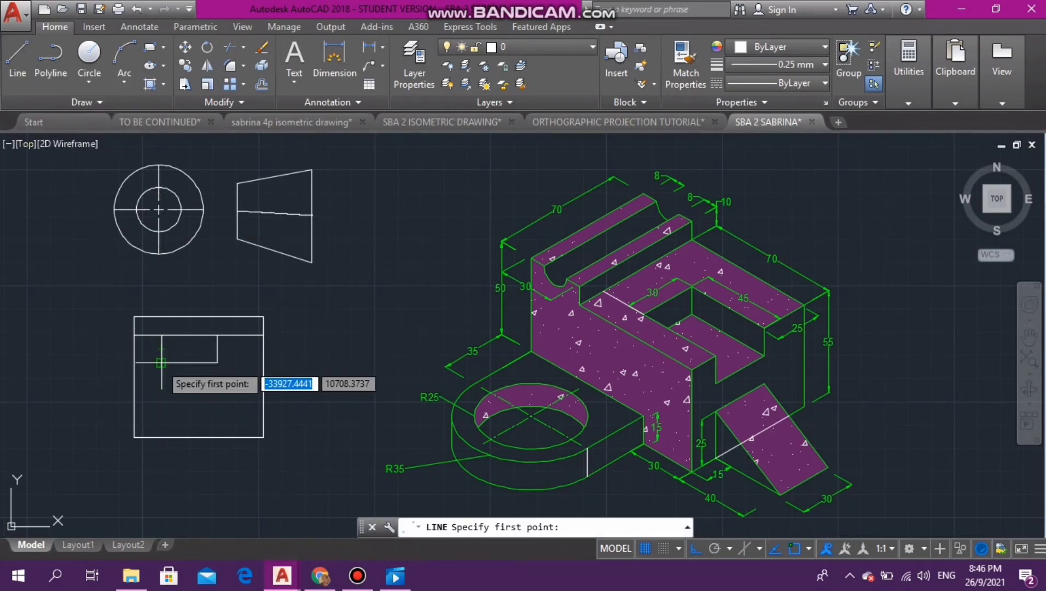
click(134, 436)
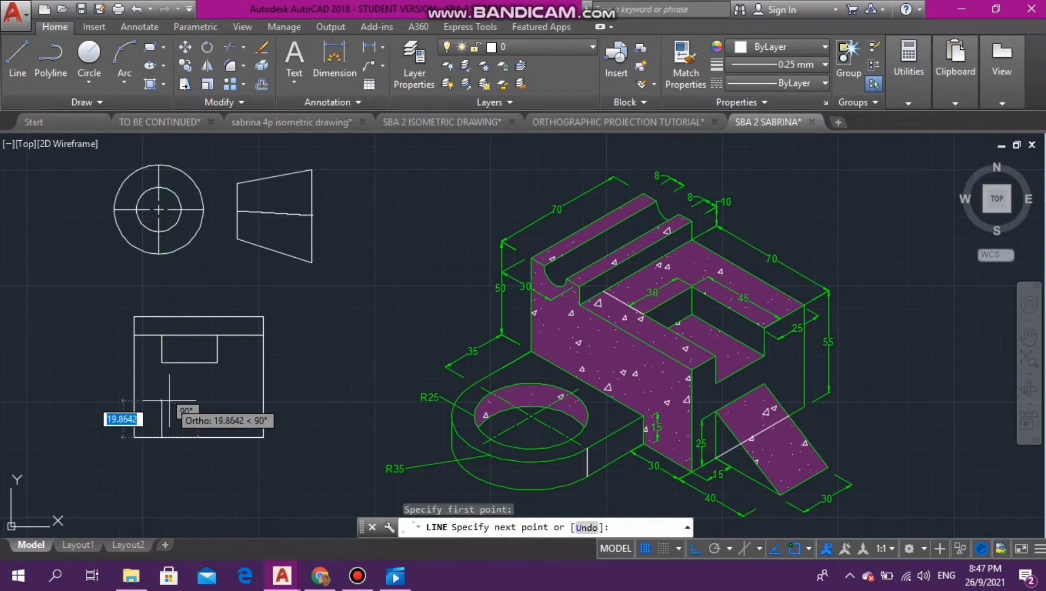
text(25)
key(Return)
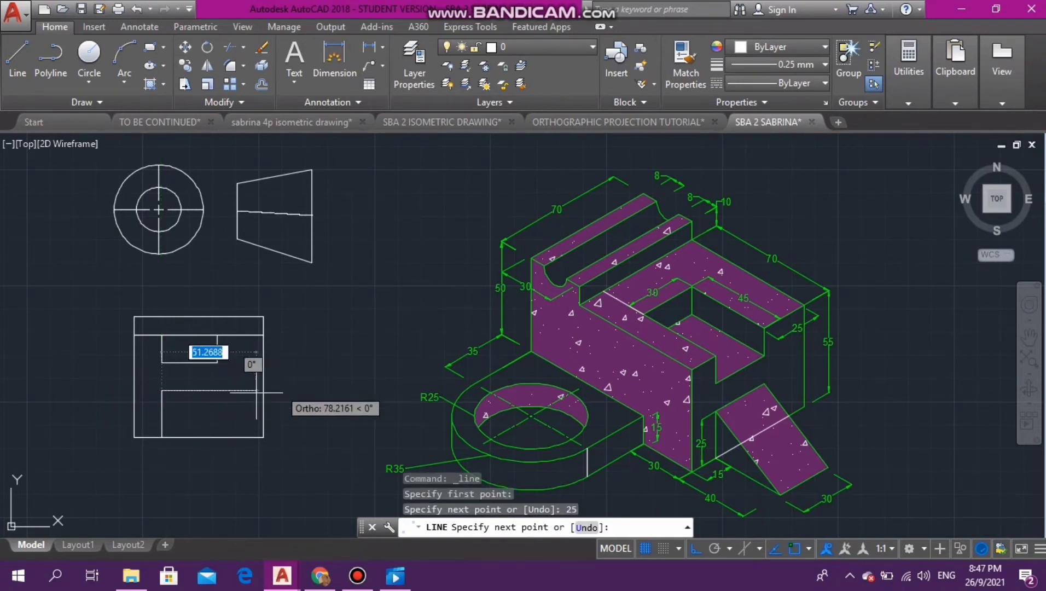
text(30)
key(Return)
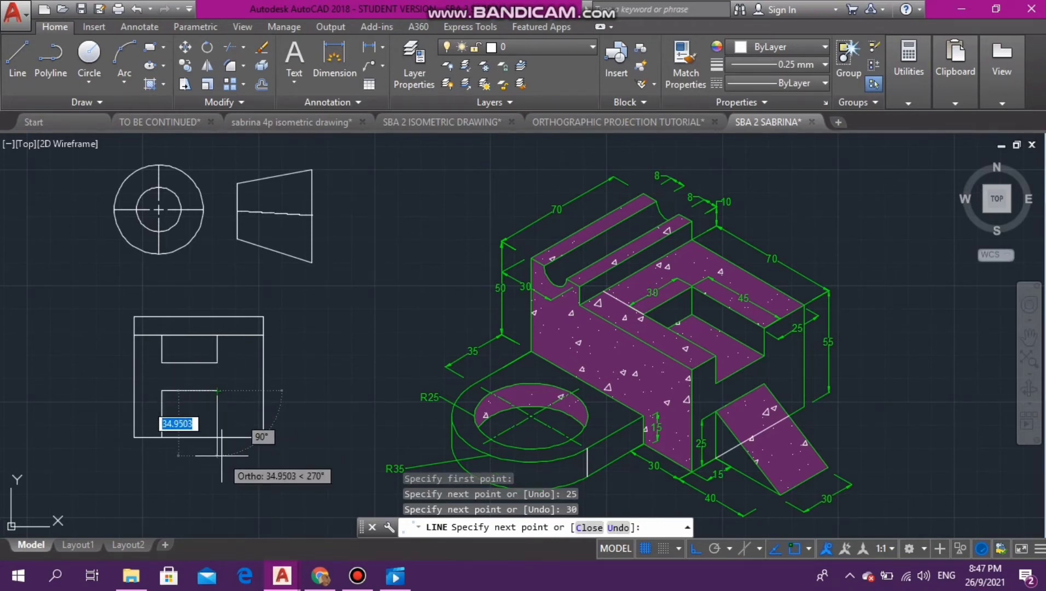
text(2)
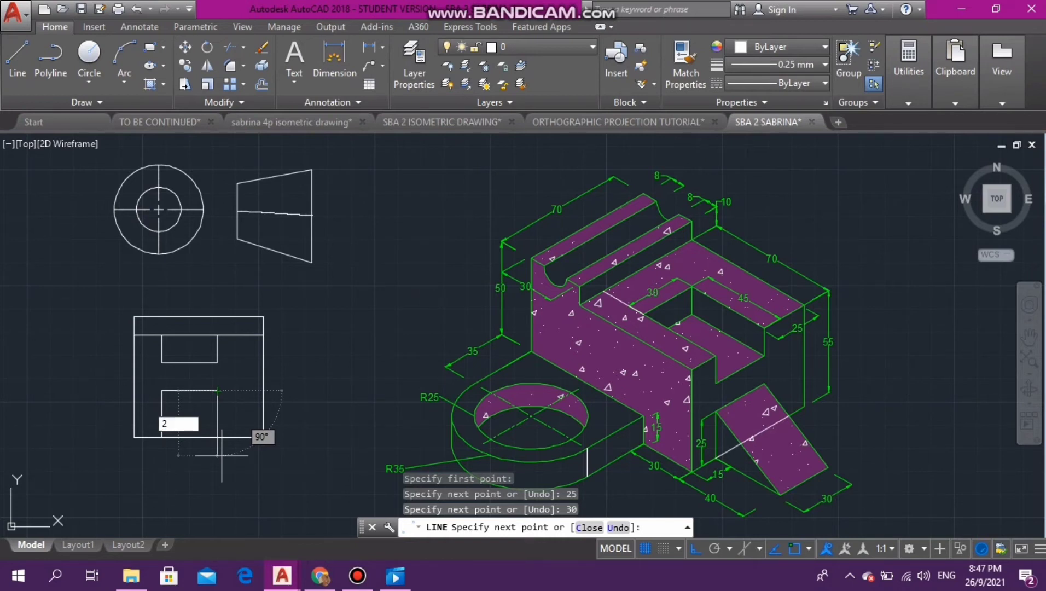
text(5)
key(Return)
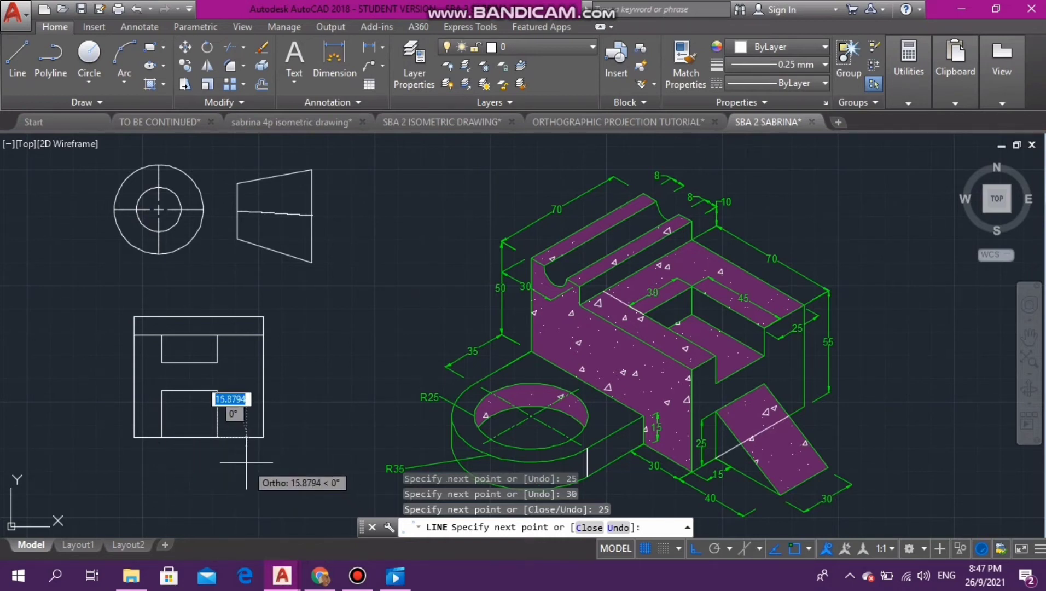
key(Escape)
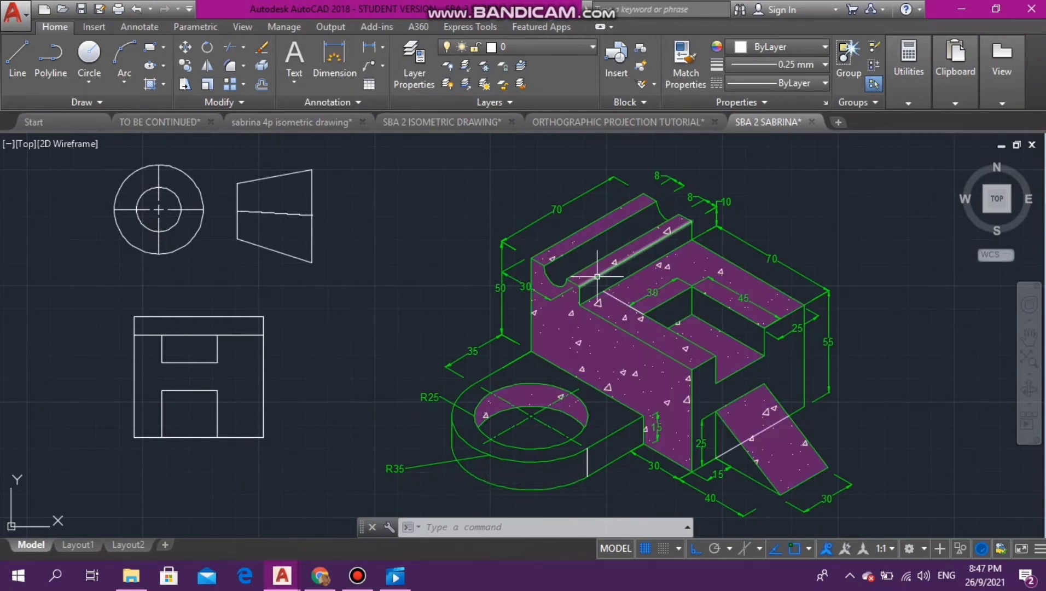
click(358, 383)
click(358, 382)
key(Escape)
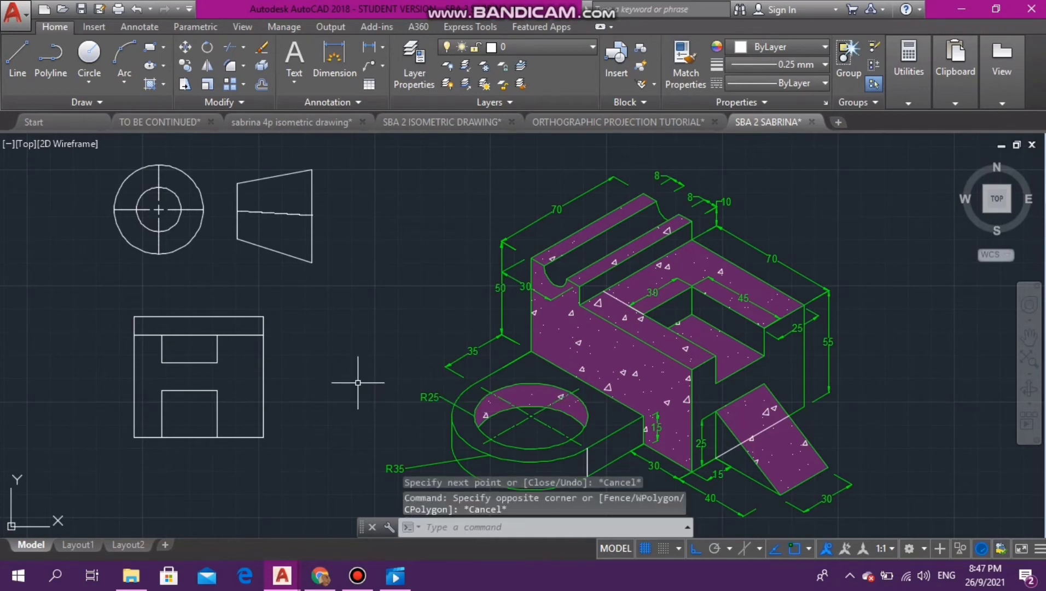
key(Escape)
key(Escape)
key(Escape)
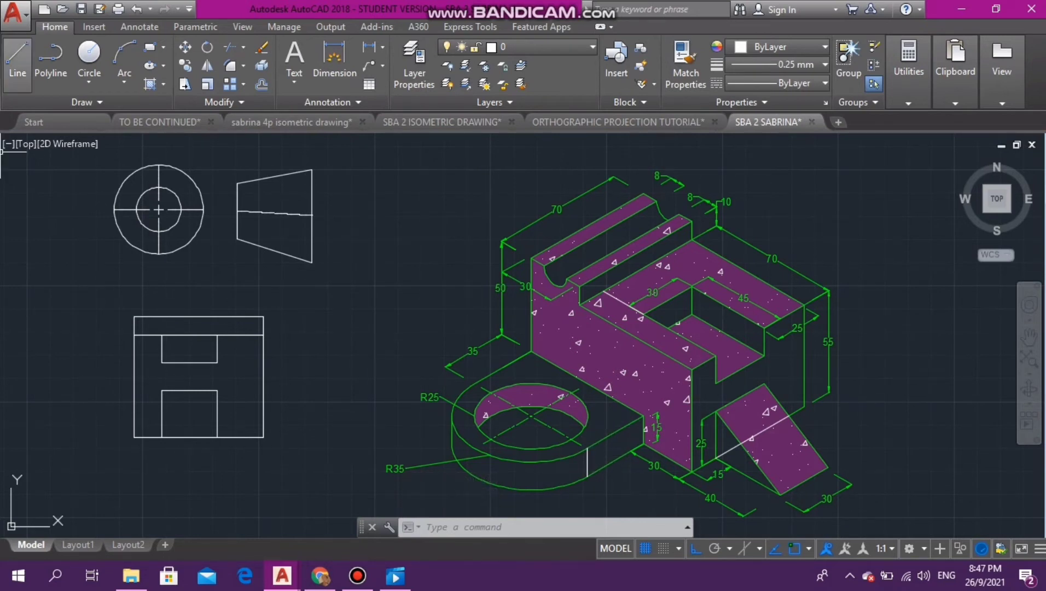
- Draw the front view's low side extension from the body's lower-left corner: 35 to the left, 15 up, and 35 back to the body
click(17, 60)
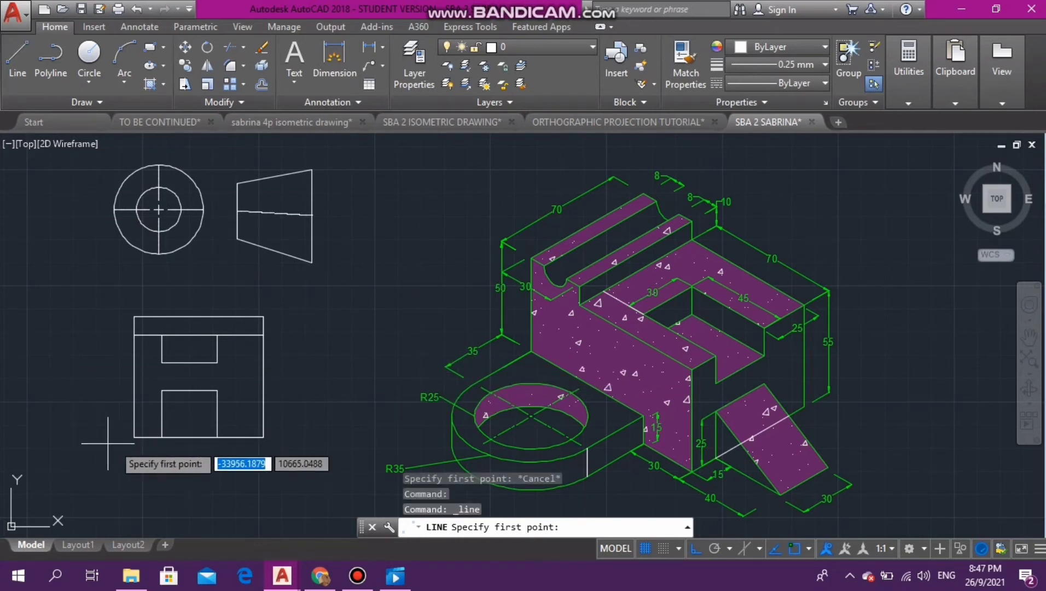
click(134, 438)
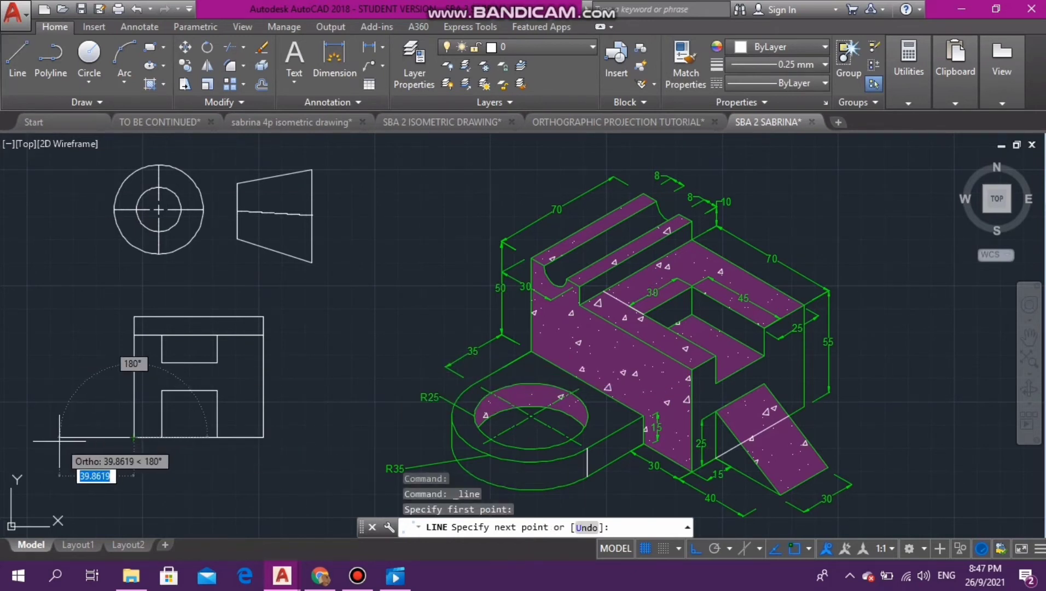
text(35)
key(Return)
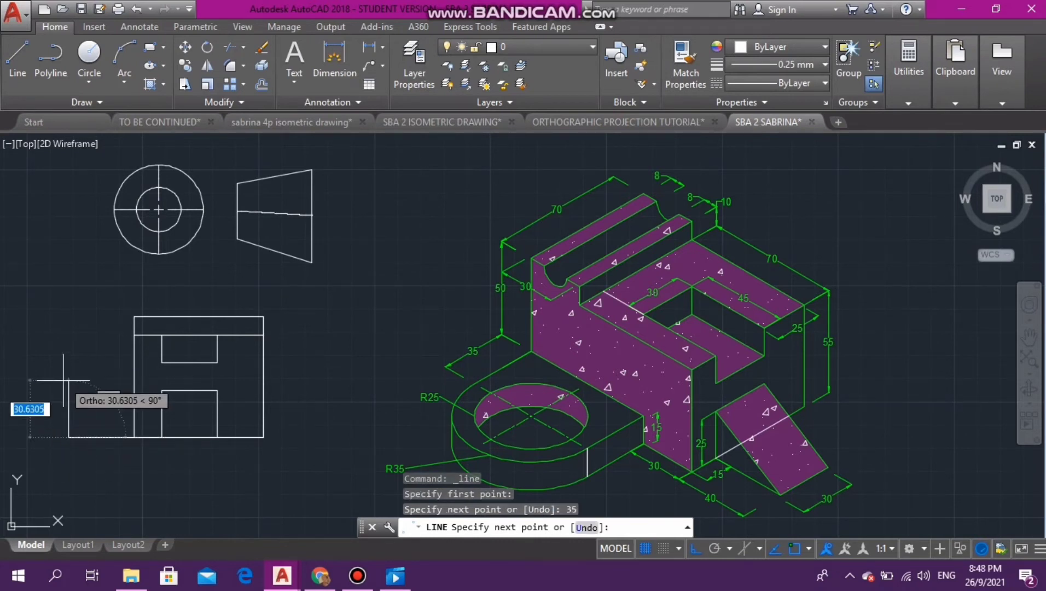
text(1)
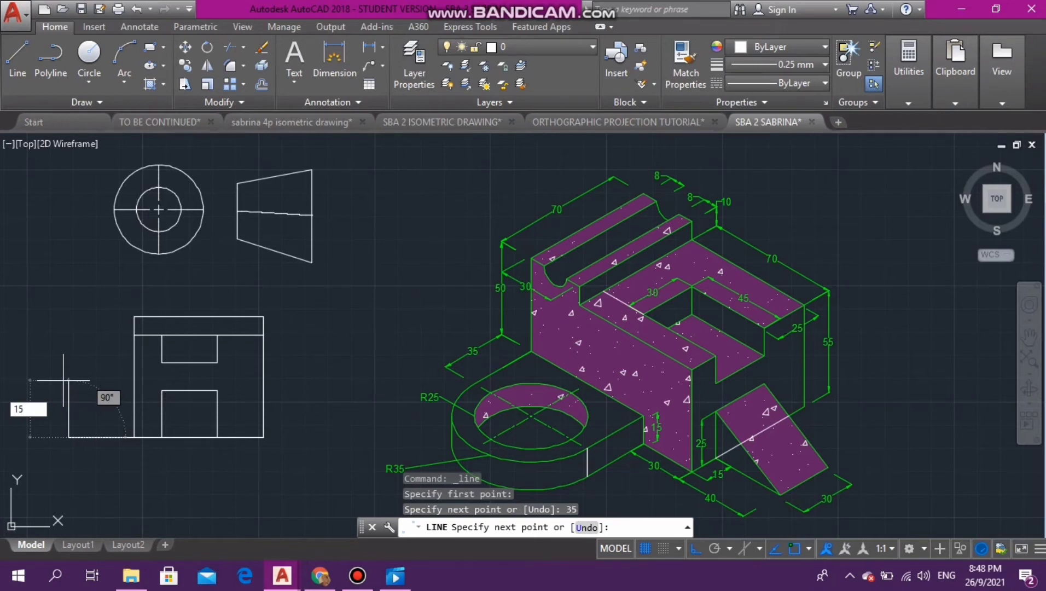
text(5)
key(Return)
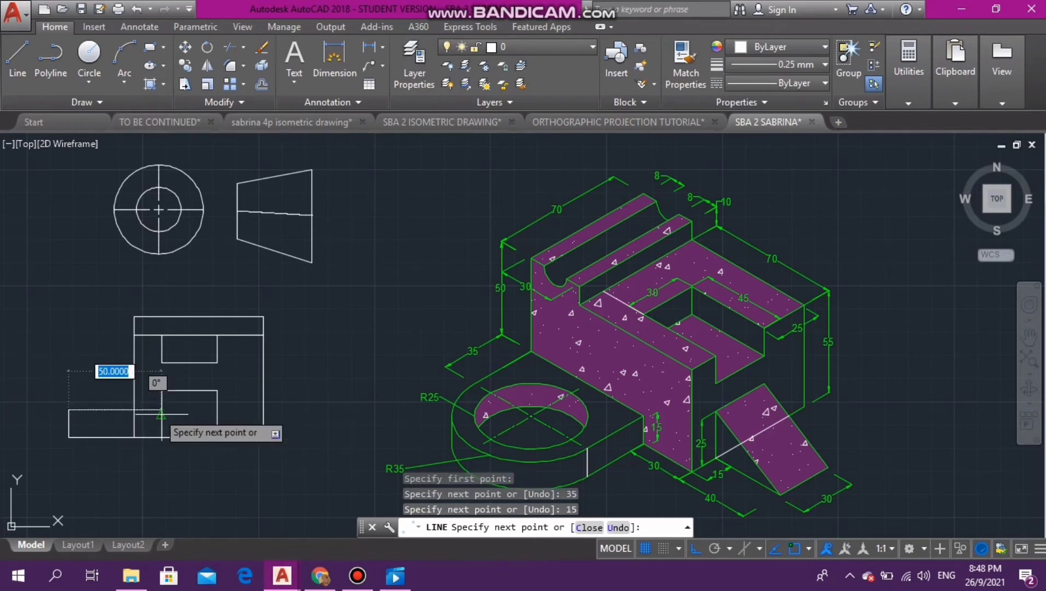
text(35)
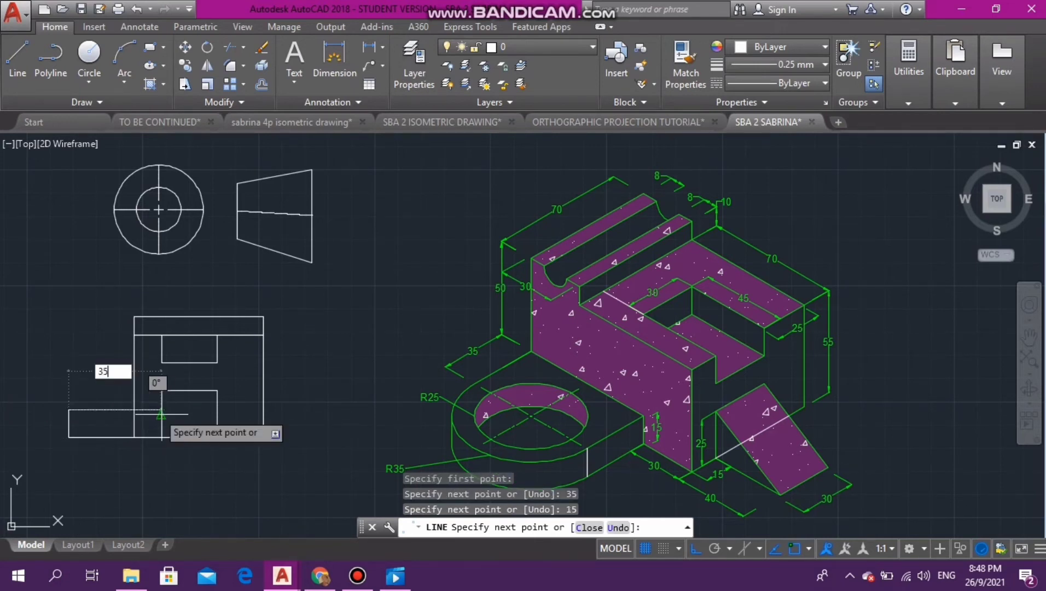
key(Return)
key(Escape)
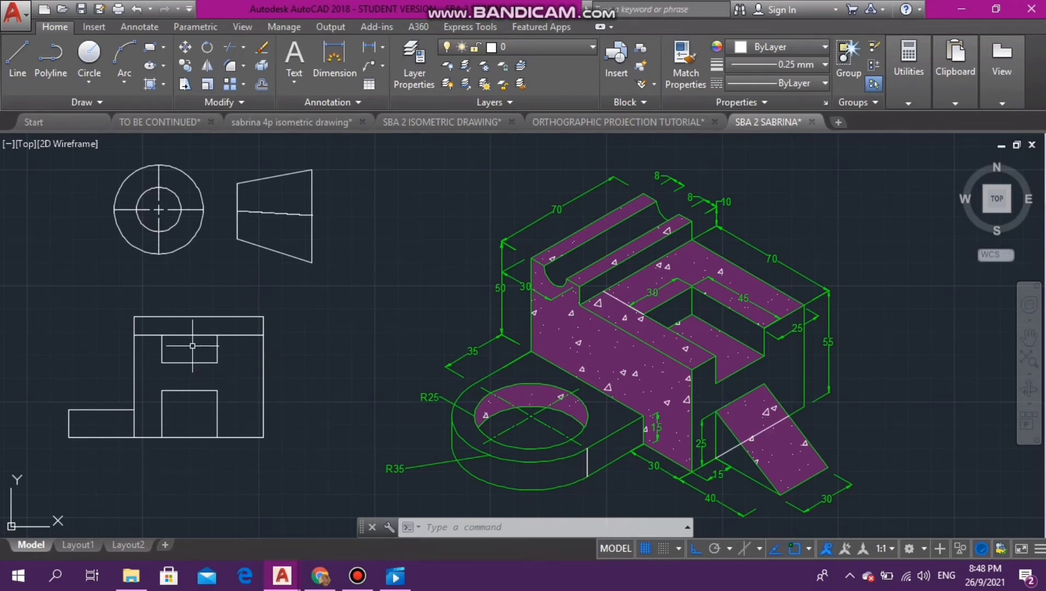
mouse_move(184, 362)
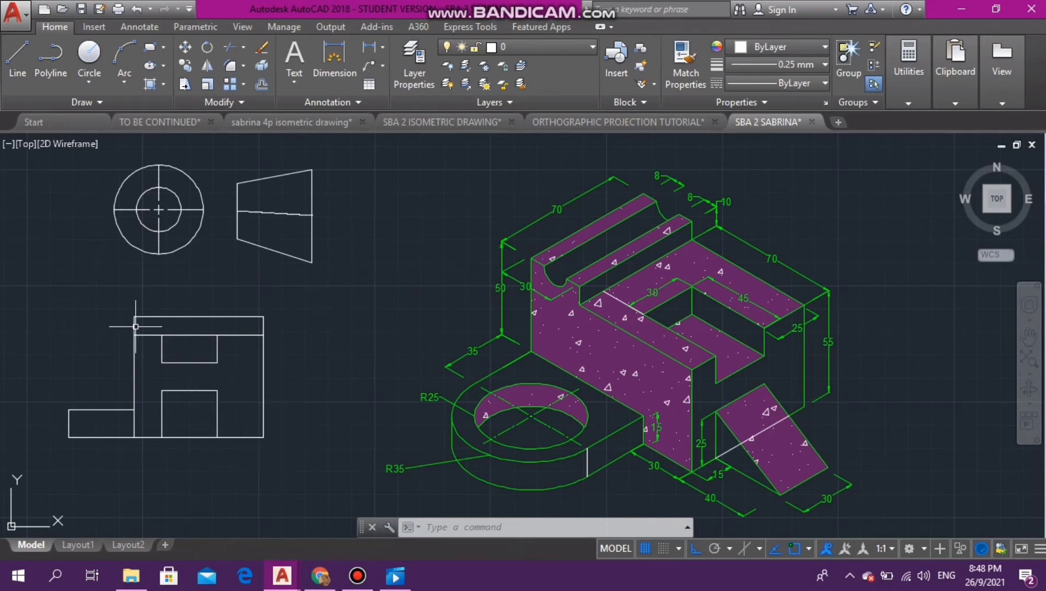
click(73, 344)
key(Escape)
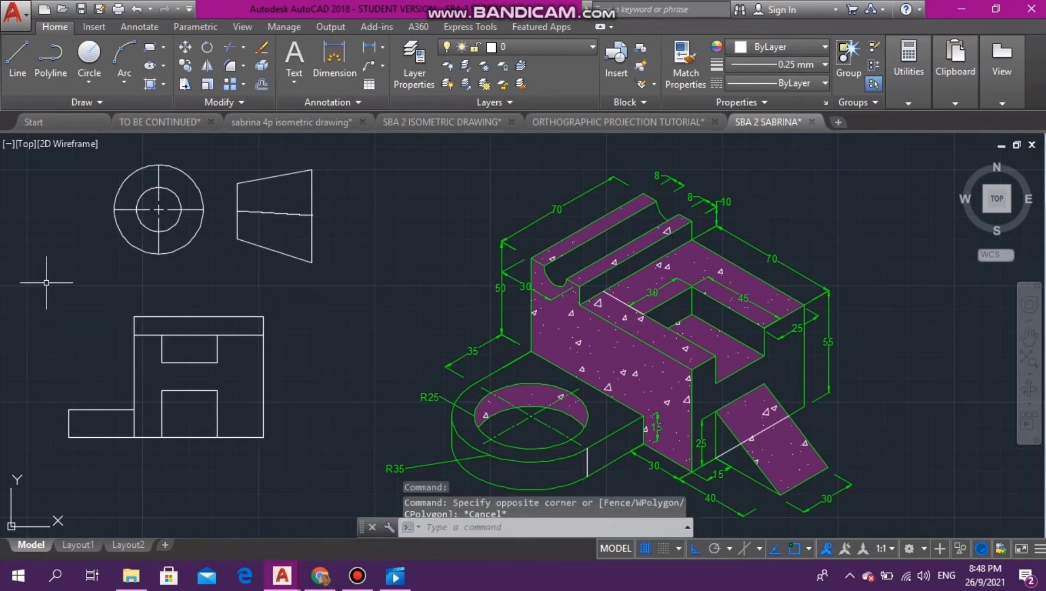
- Add the multiline text label FRONT VIEW/ELEVATION just above the front view
click(140, 26)
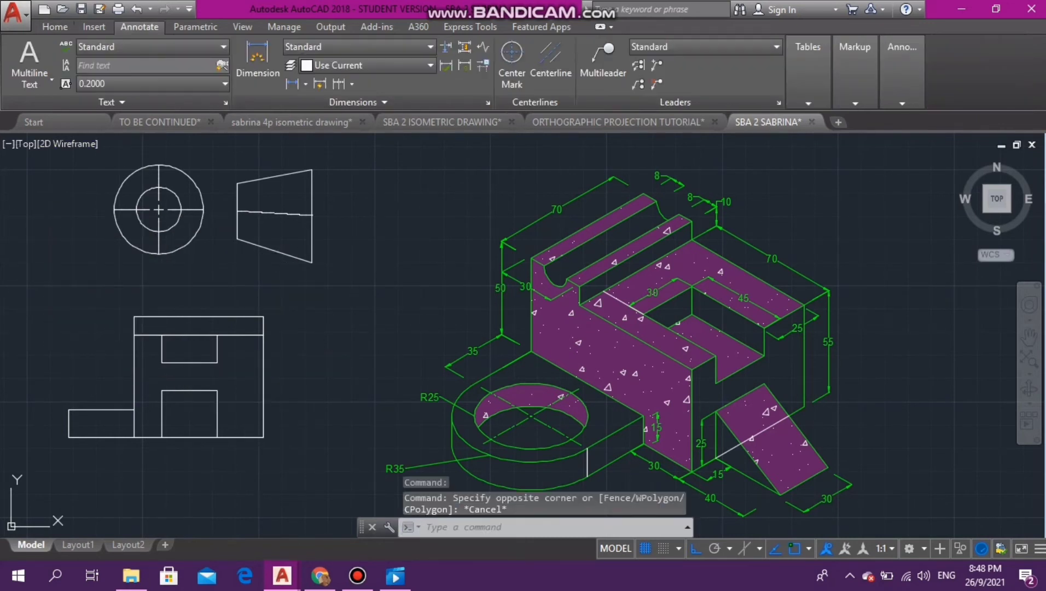
click(30, 58)
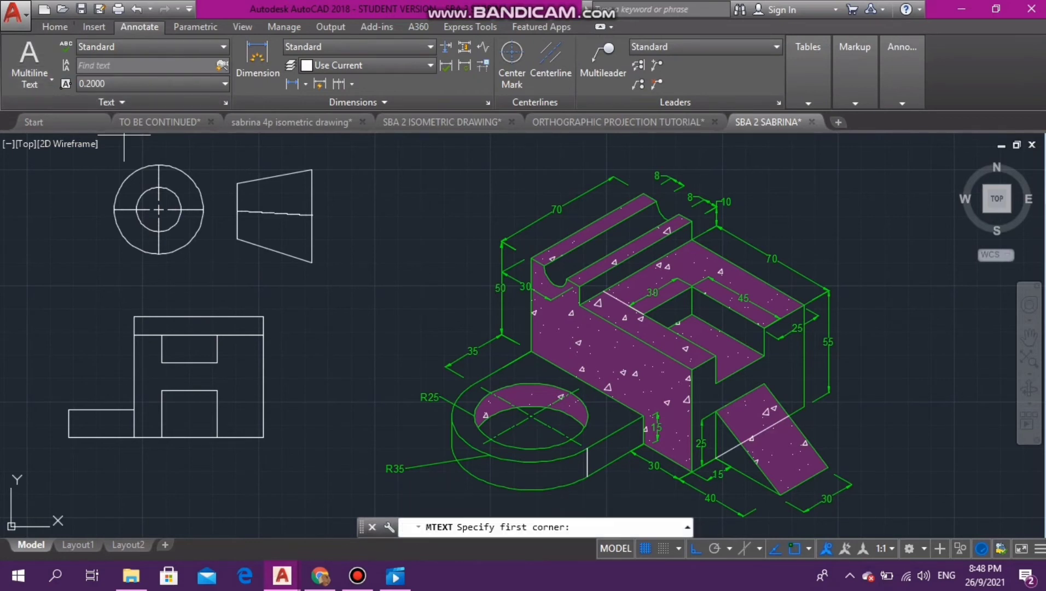
click(135, 278)
click(135, 278)
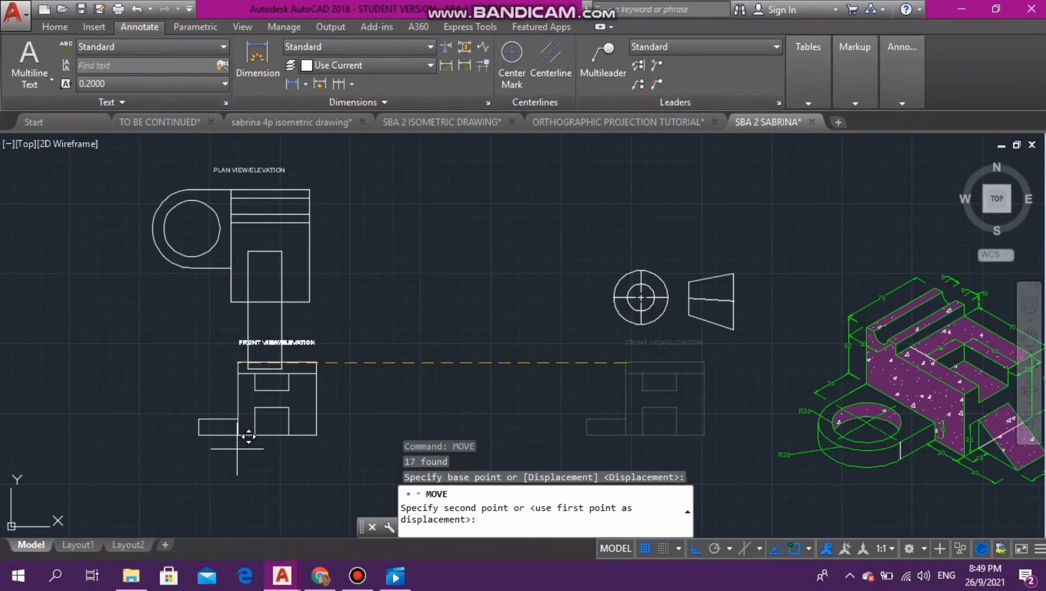
- Move the front view and its label to the free space below the plan view, with ortho mode off
key(F8)
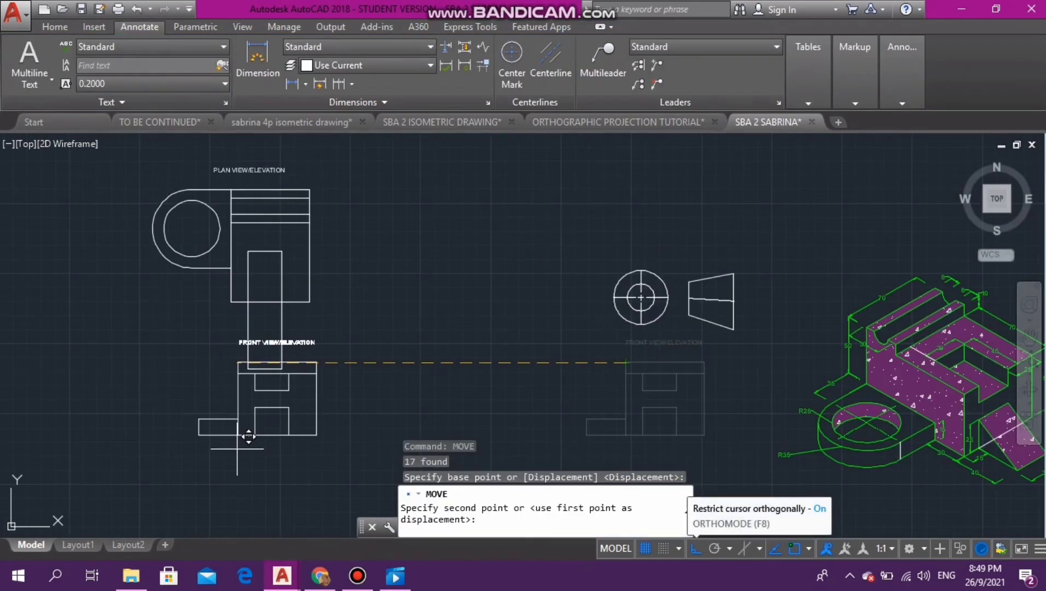
key(F8)
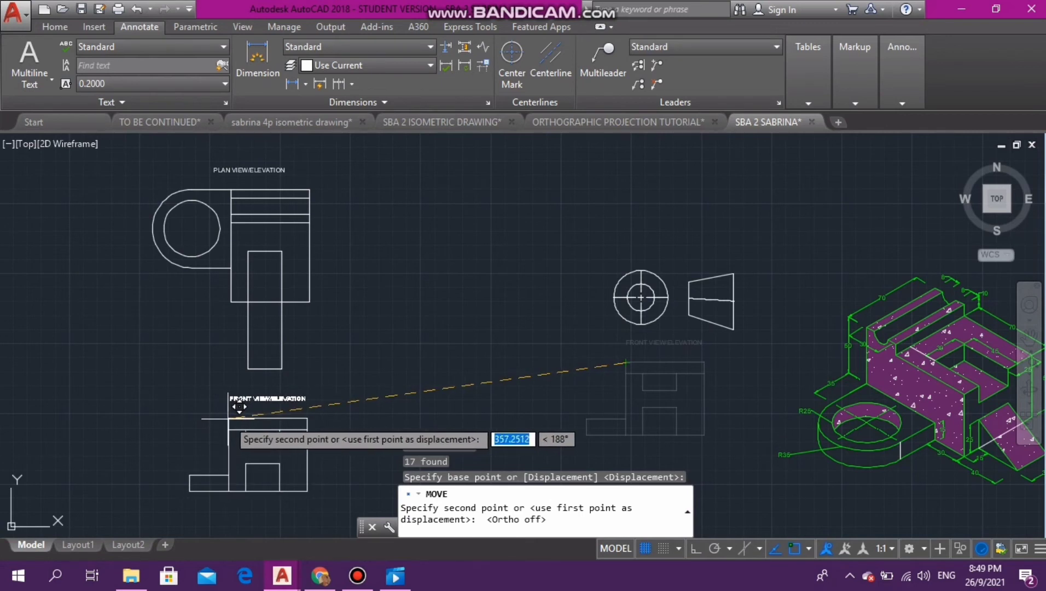
click(227, 420)
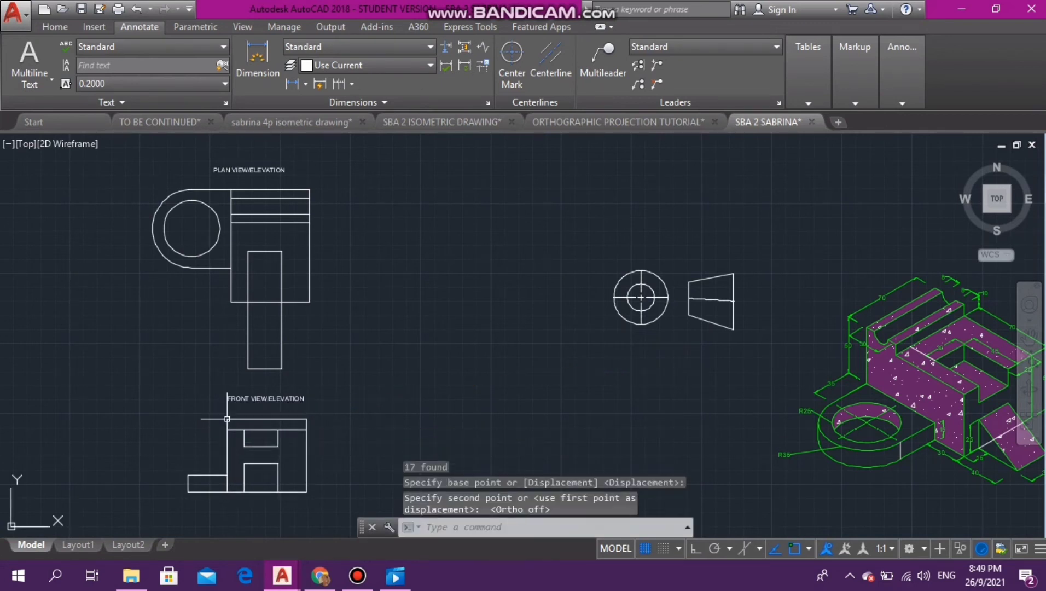
- Draw a vertical guide line from the plan view's lower-right corner down to just below the front view's base line
click(54, 26)
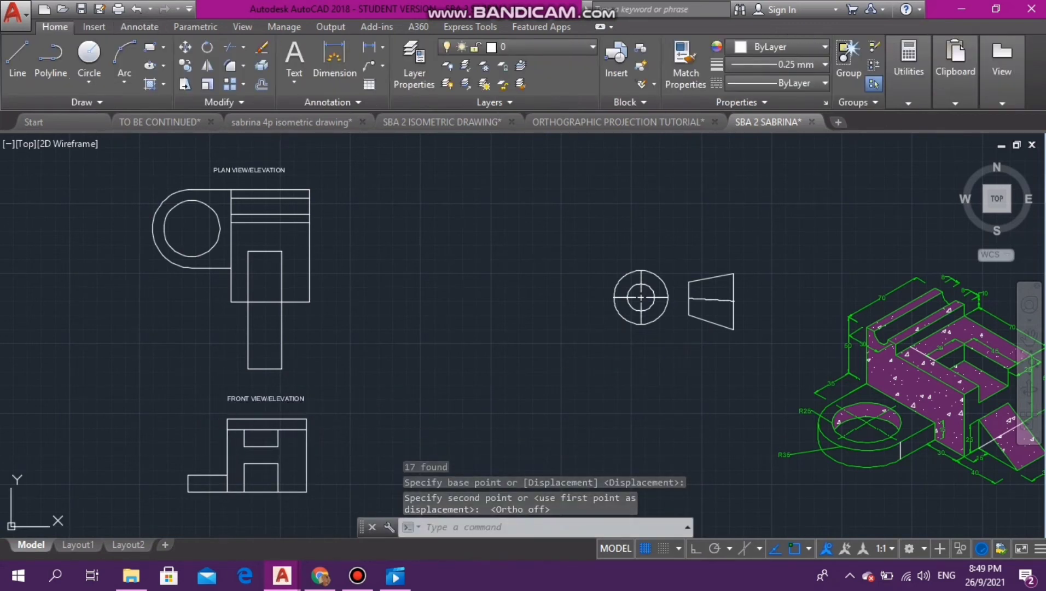
click(17, 57)
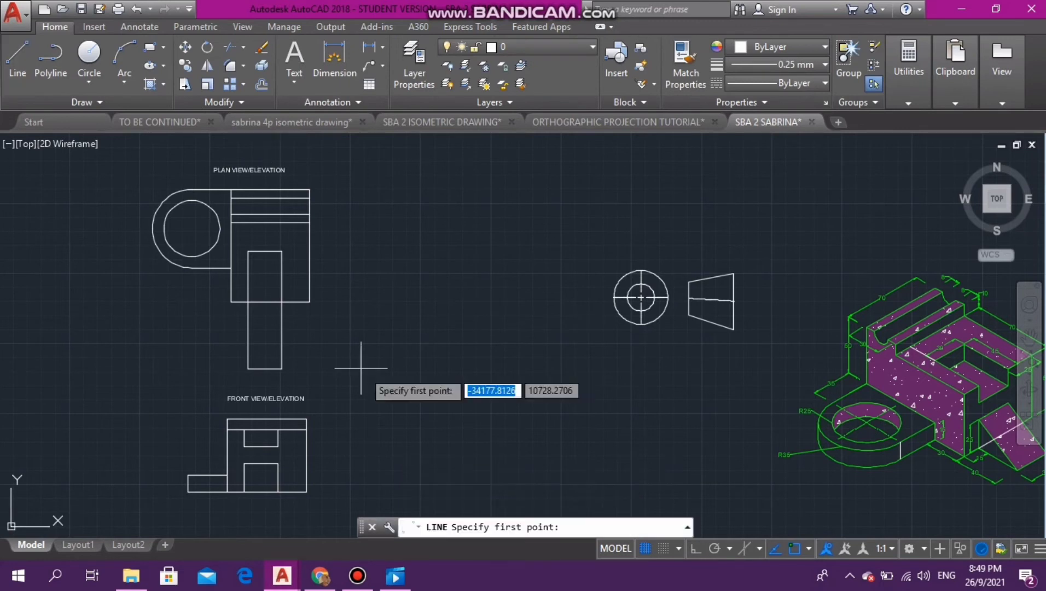
click(310, 301)
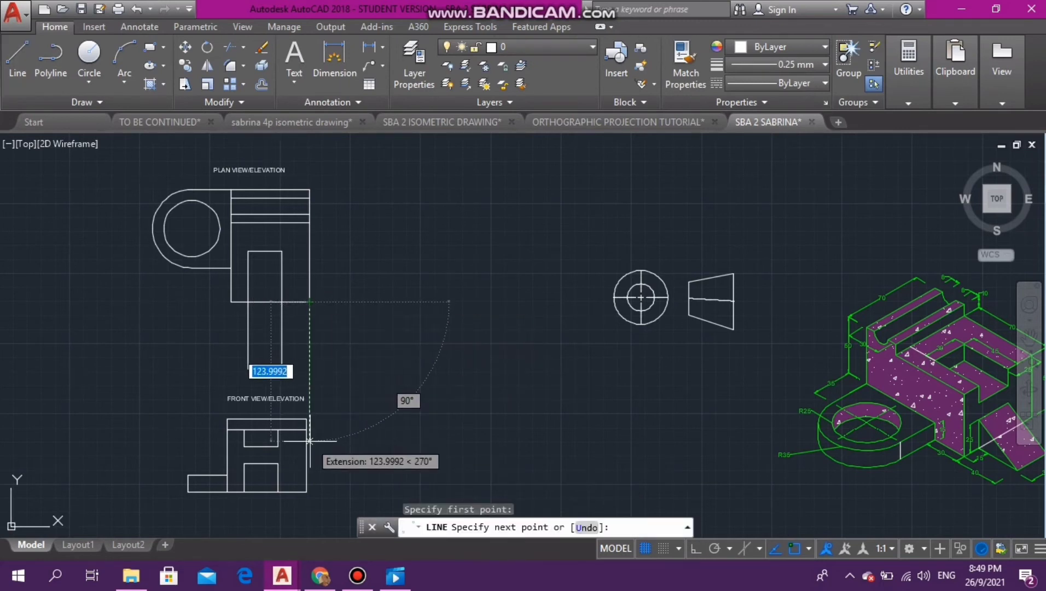
click(309, 499)
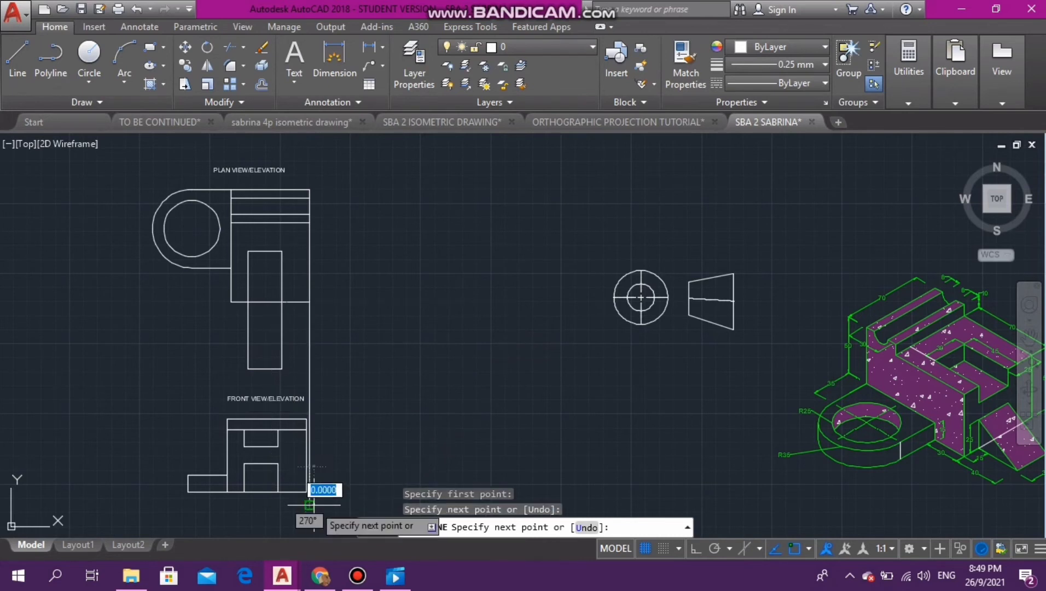
key(Escape)
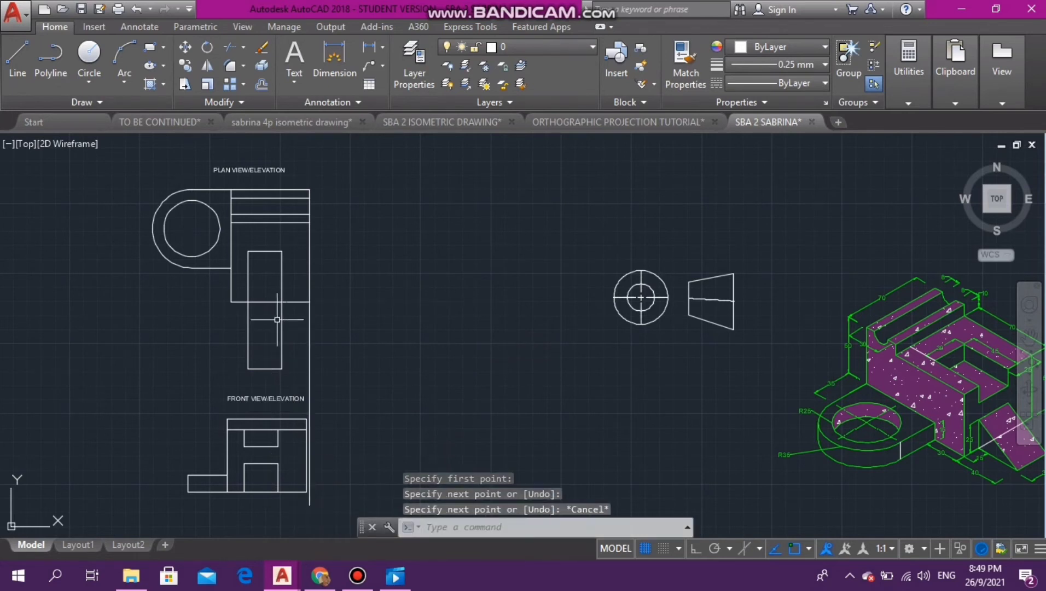
- Set the vertical guide line's color to yellow
click(310, 364)
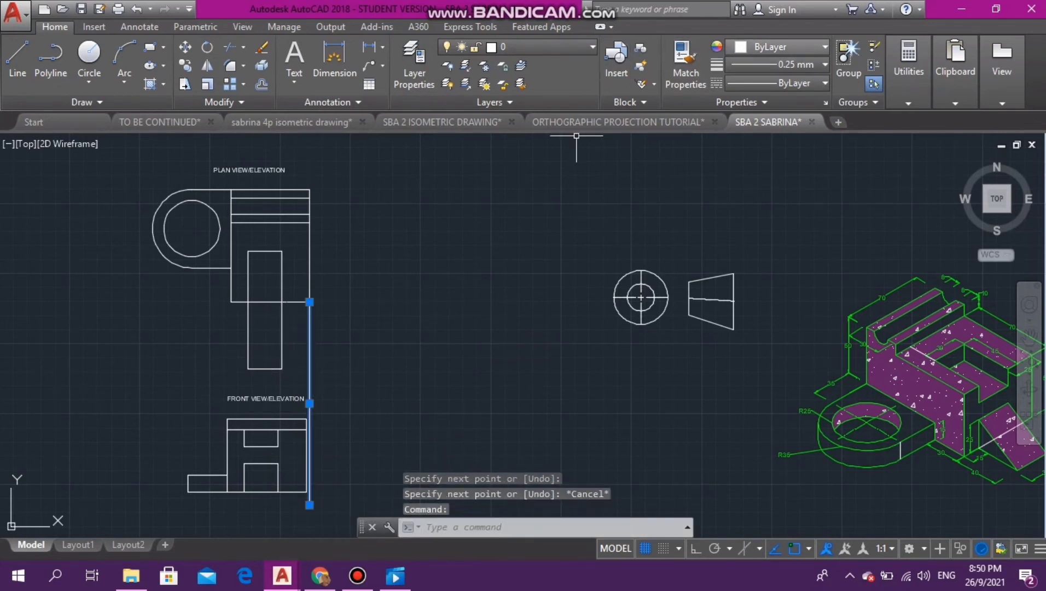
click(782, 46)
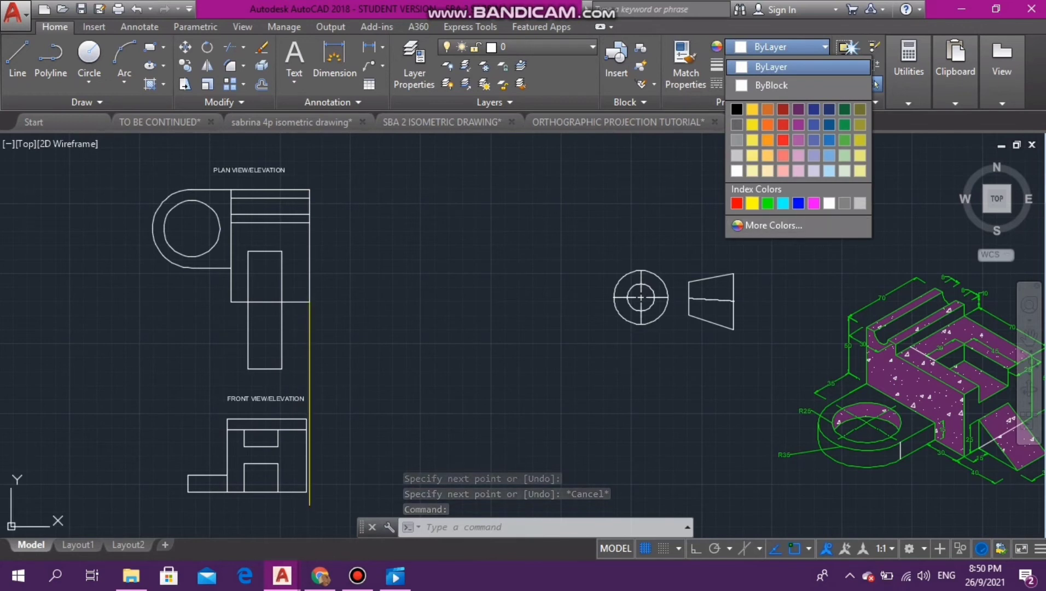
click(752, 203)
key(Escape)
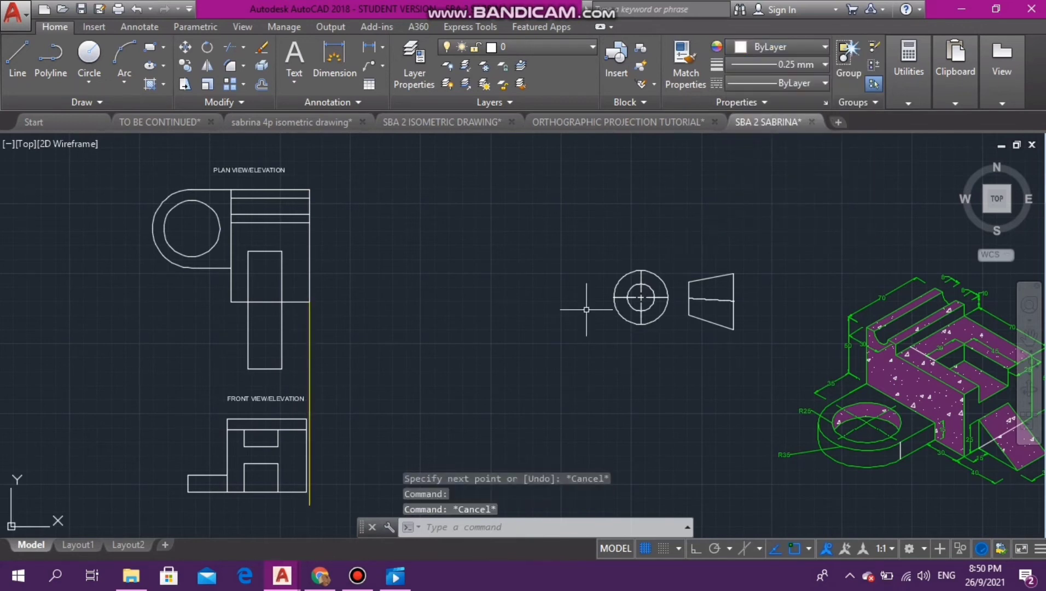
scroll(269, 535, up, 2)
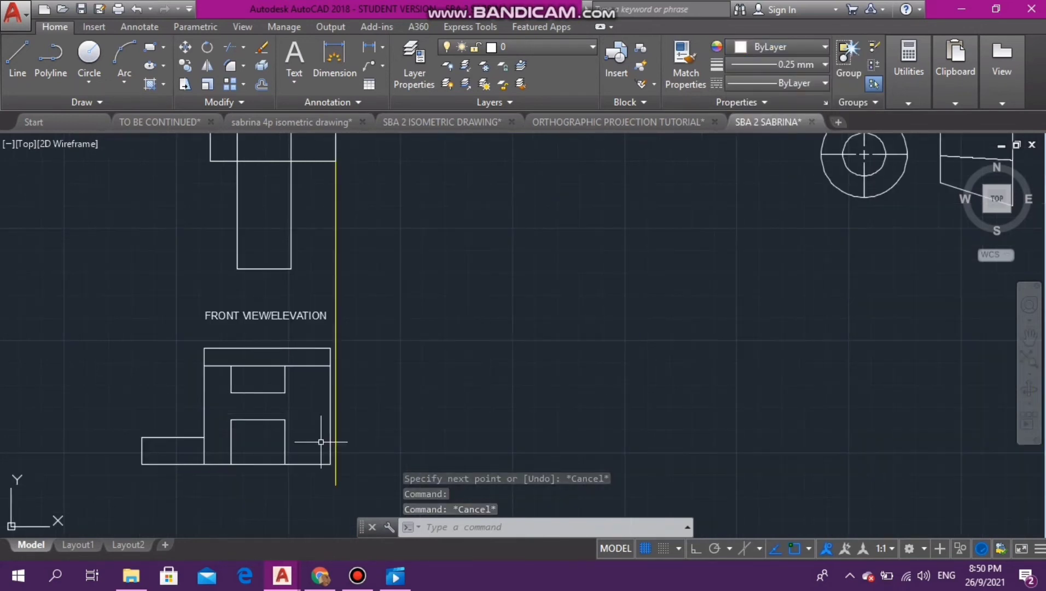
click(18, 60)
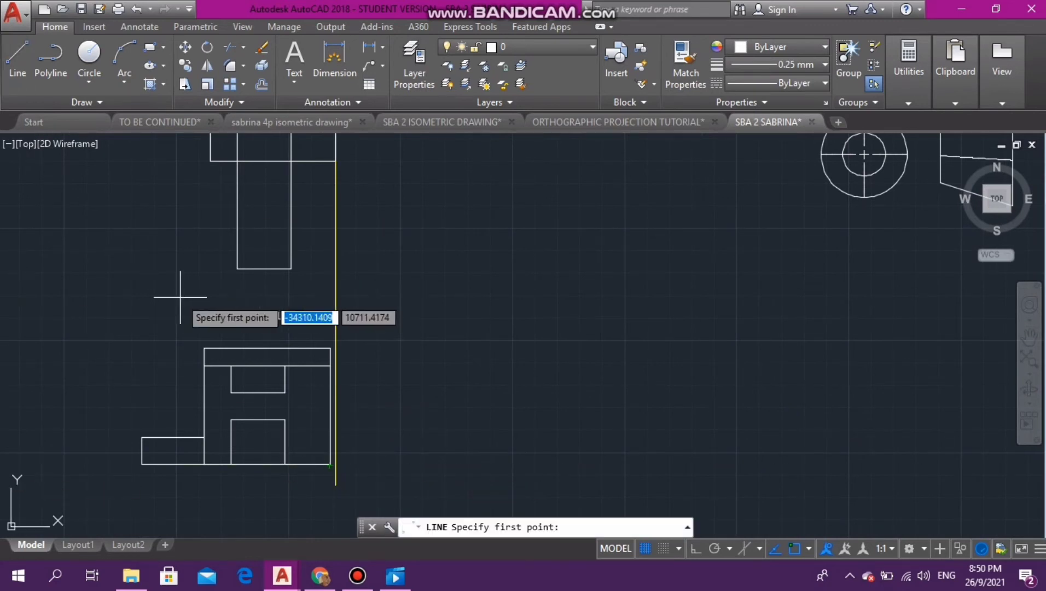
click(99, 332)
key(Escape)
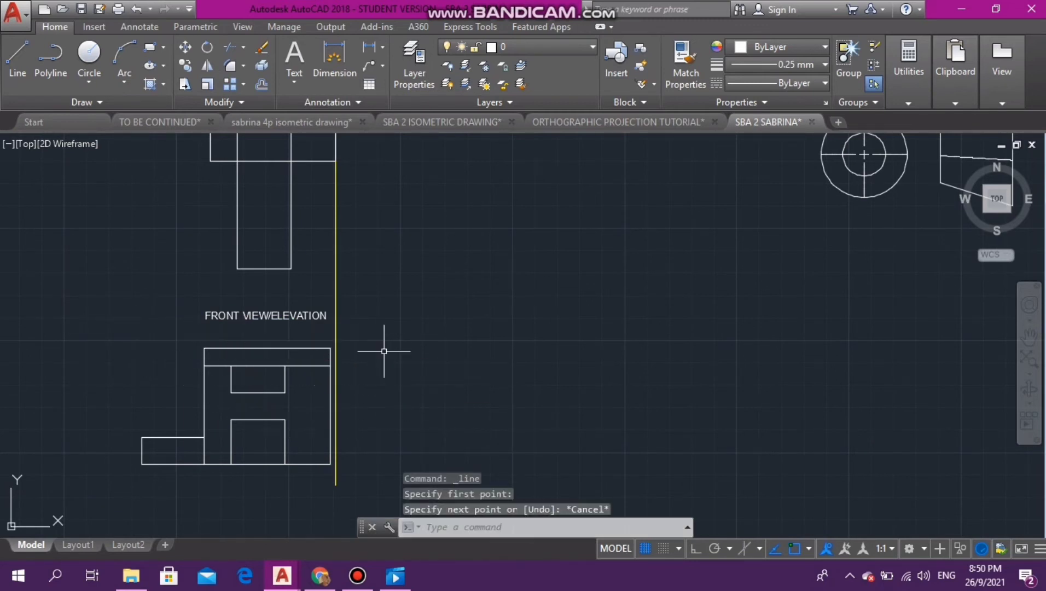
- Try to move the front view, without its label, from its lower-right corner horizontally onto the yellow guide line
click(89, 333)
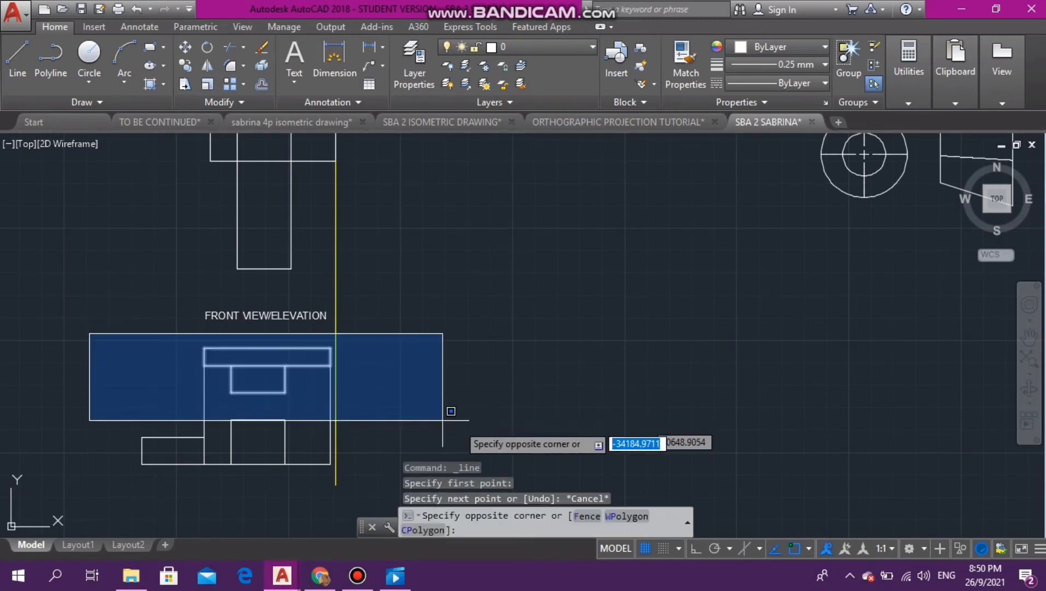
click(380, 484)
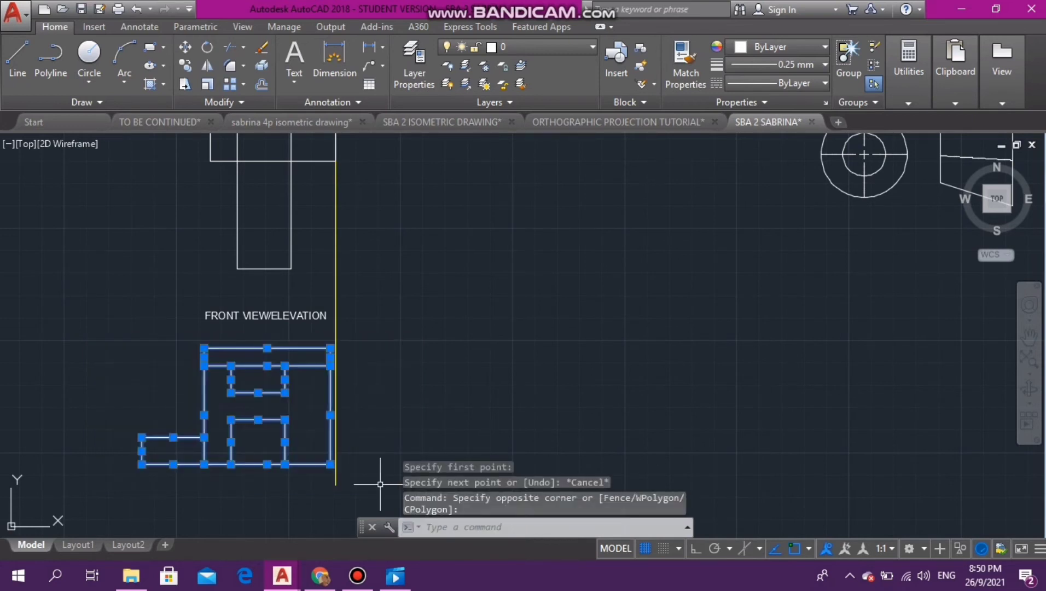
text(MO)
key(Down)
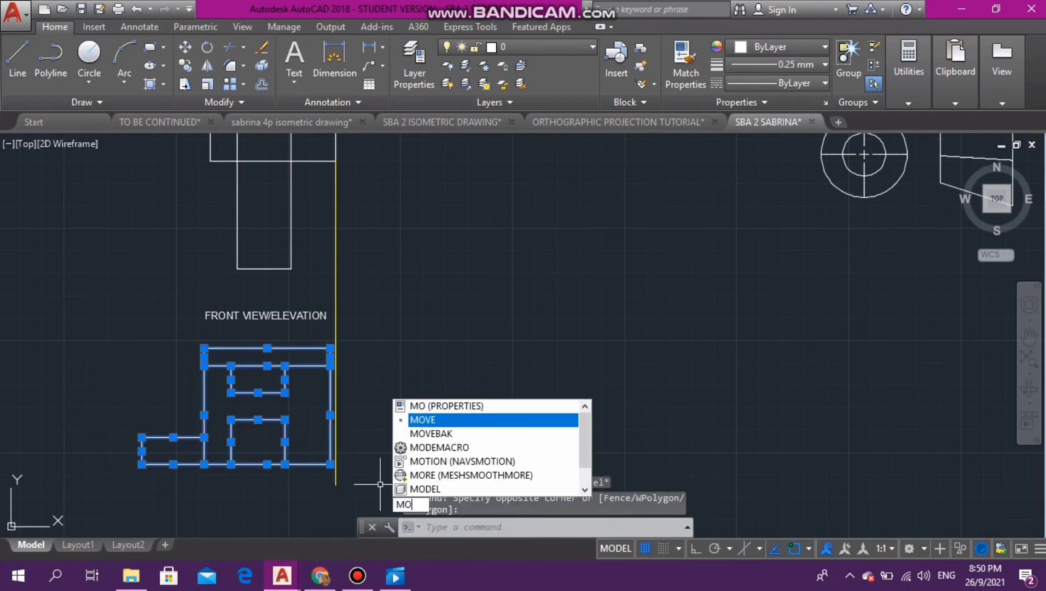
key(Return)
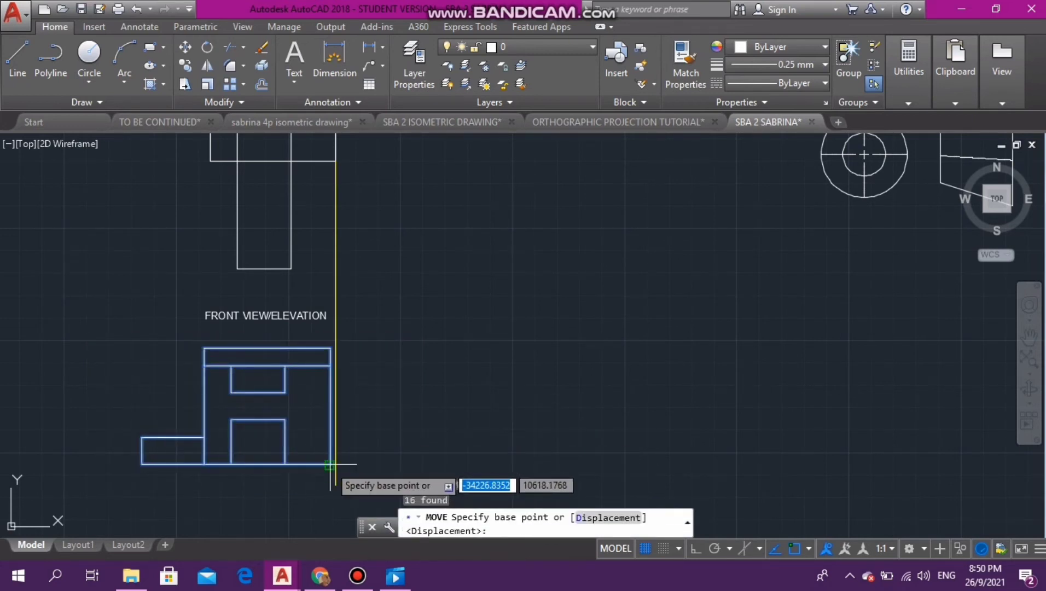
click(330, 464)
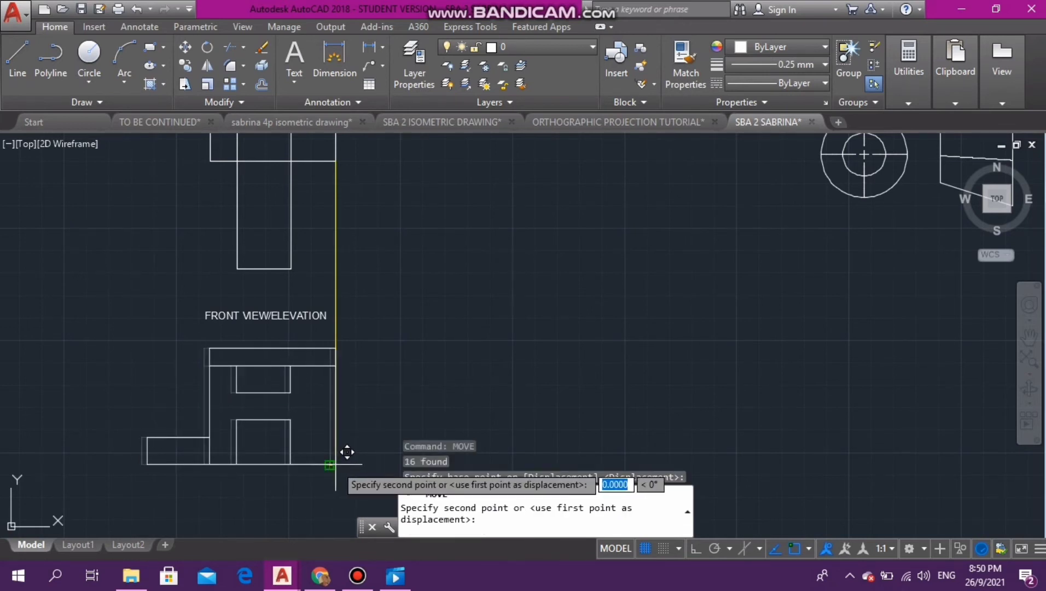
click(347, 452)
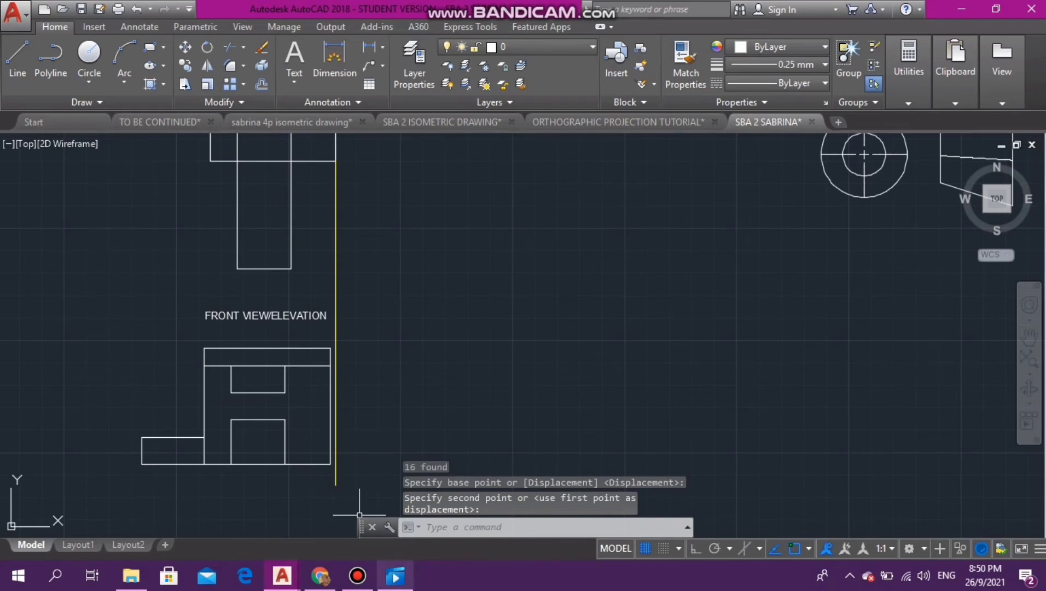
click(357, 576)
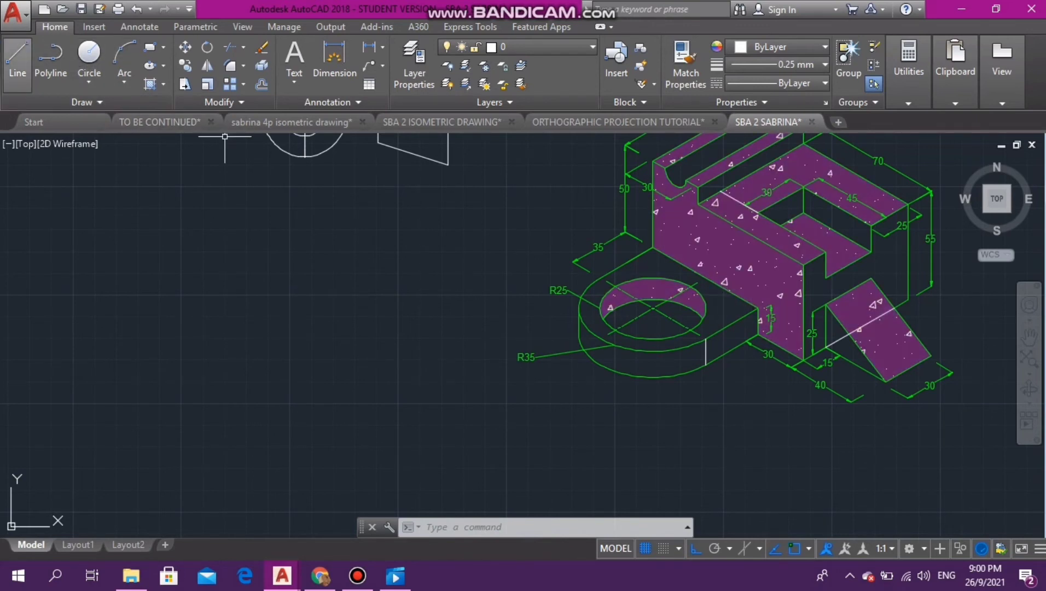
- Start the next view's outline below the plan view with connected lines 8 left, 50 down and 70 right, ortho on
click(17, 59)
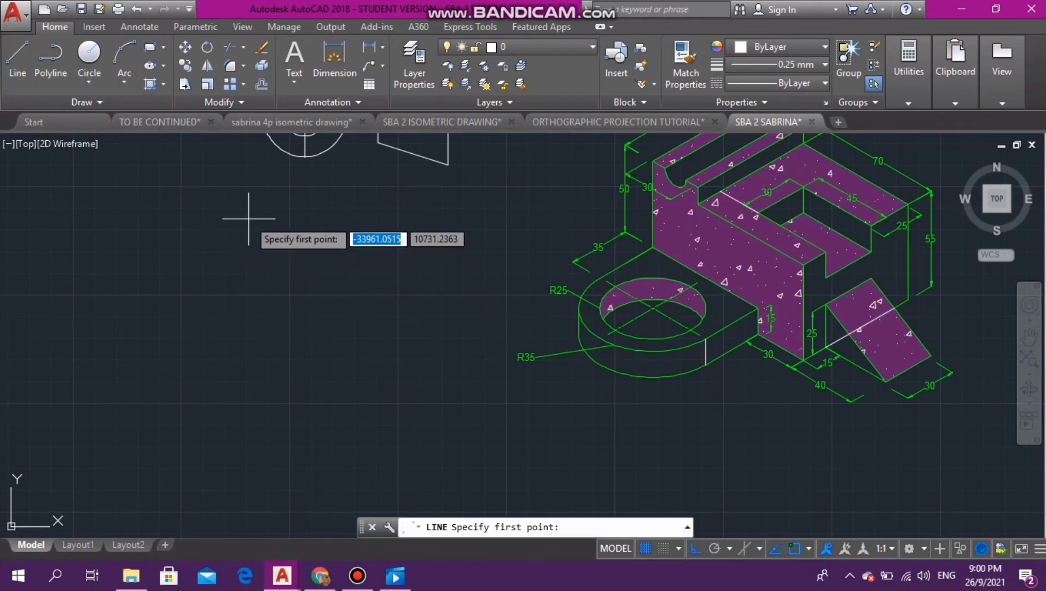
click(266, 215)
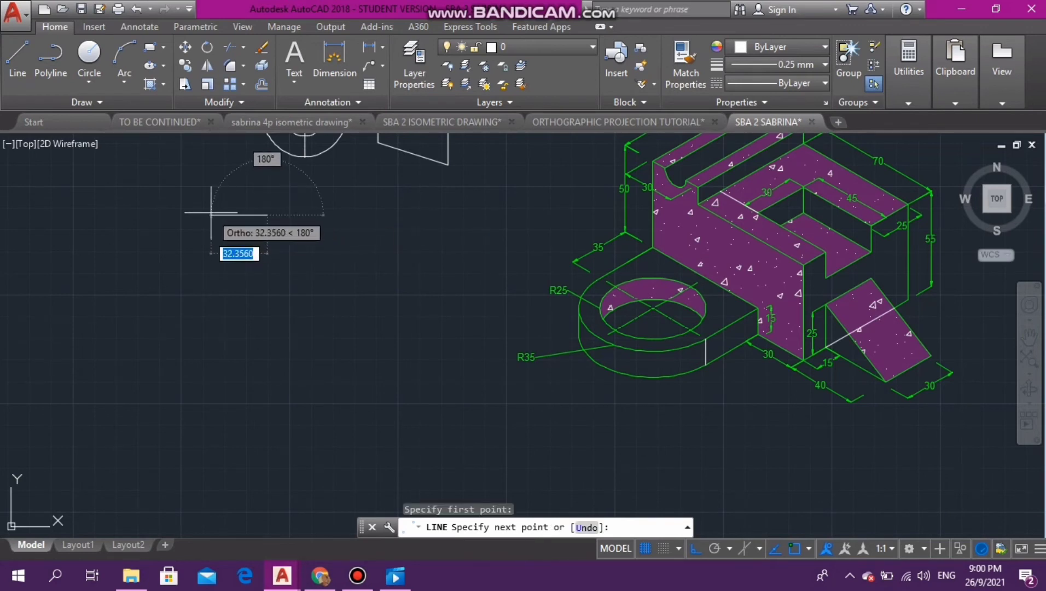
text(8)
key(Return)
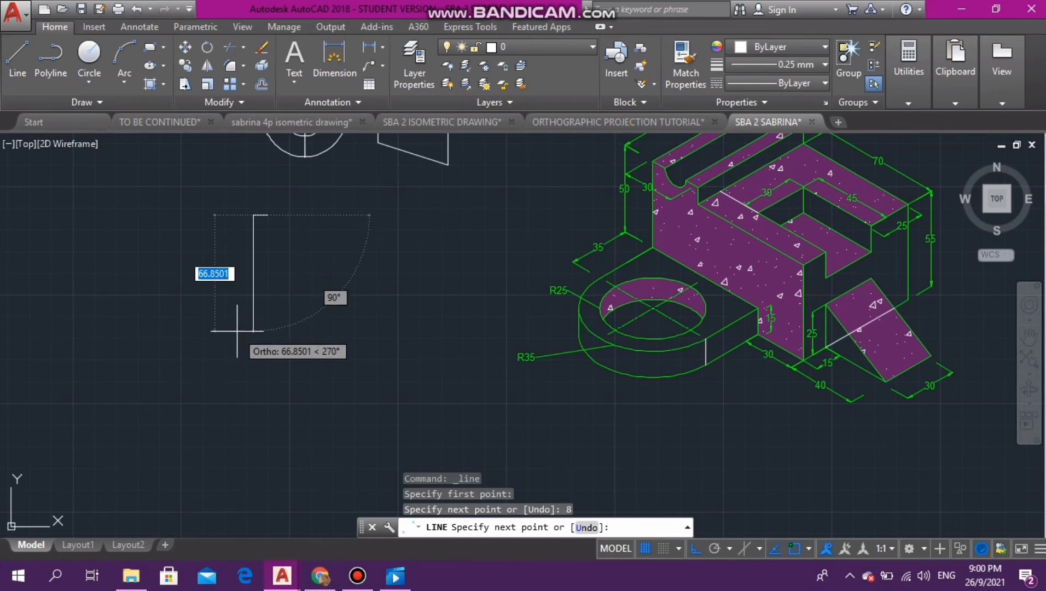
text(5)
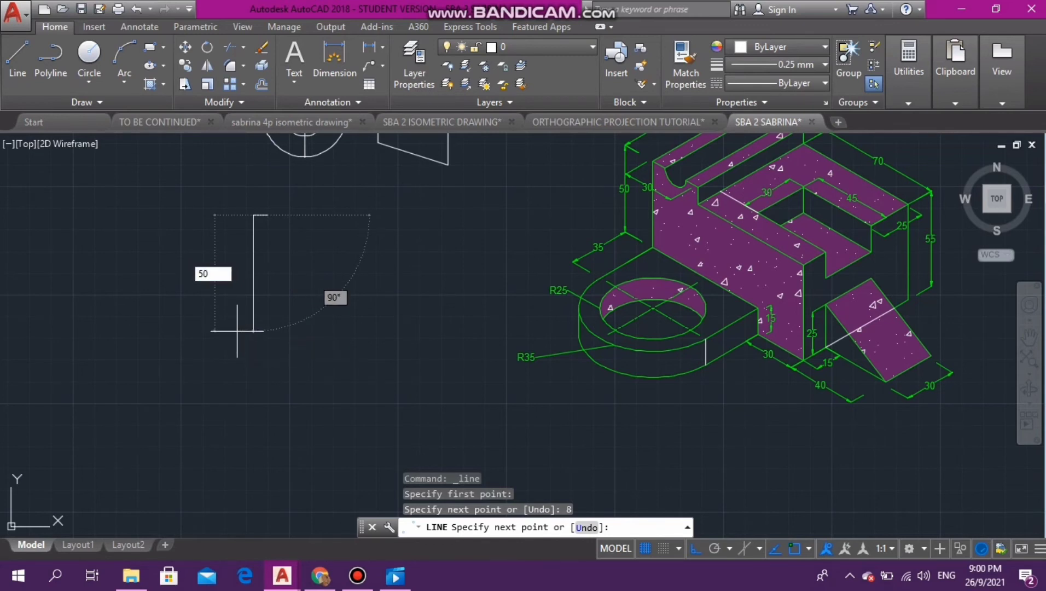
text(0)
key(Return)
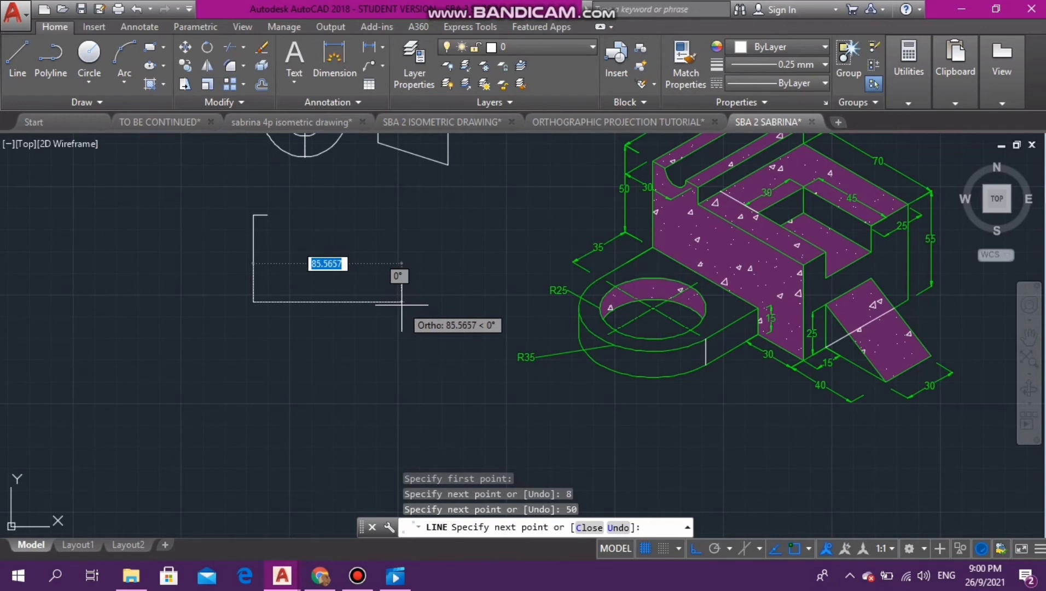
text(70)
key(Return)
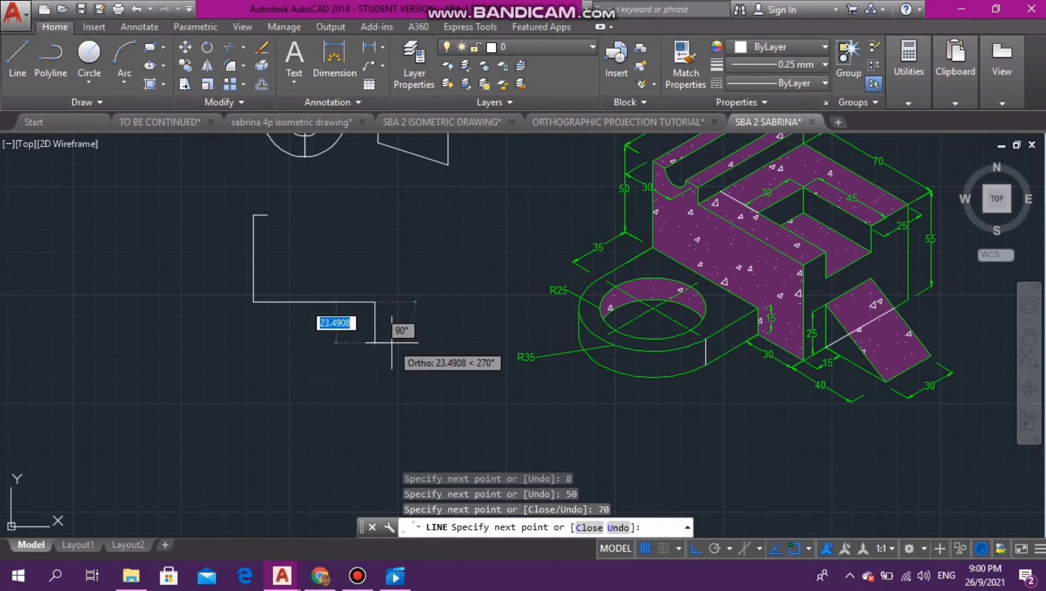
- Continue the outline with line segments 15 down, 30 right and 55 up
text(15)
key(Return)
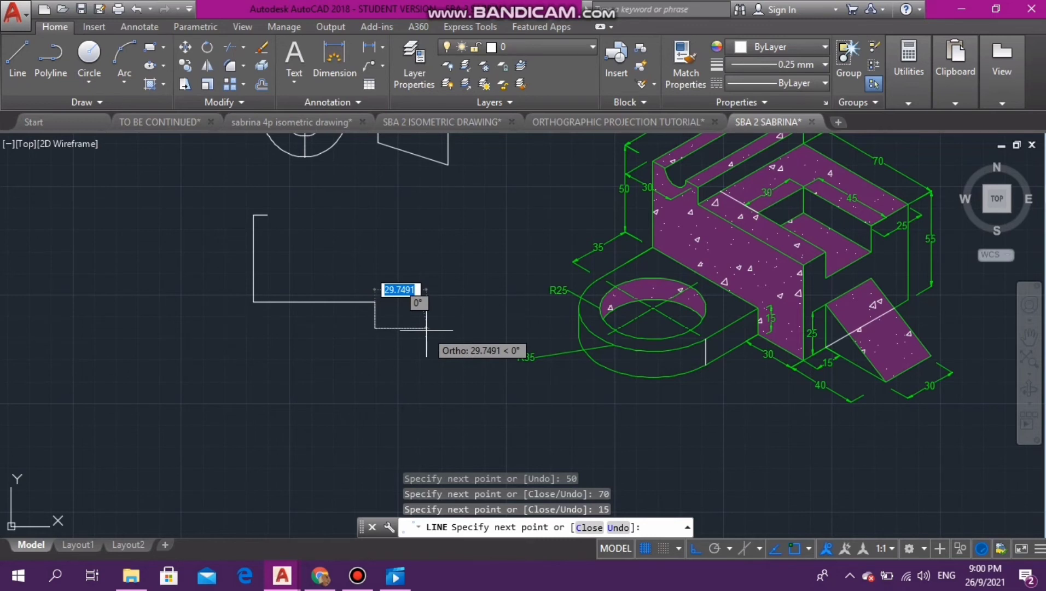
text(30)
key(Return)
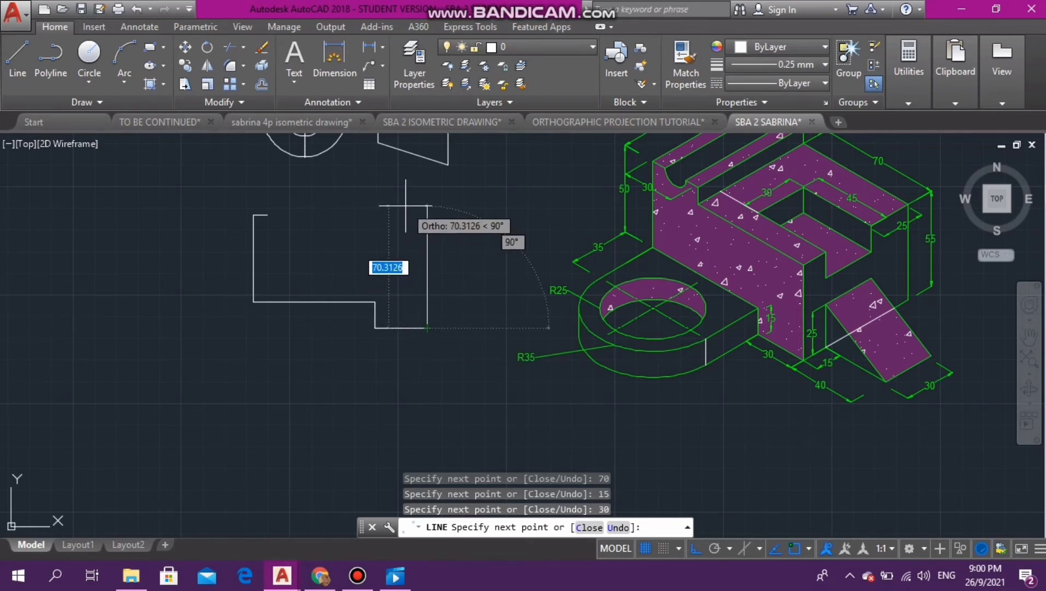
text(55)
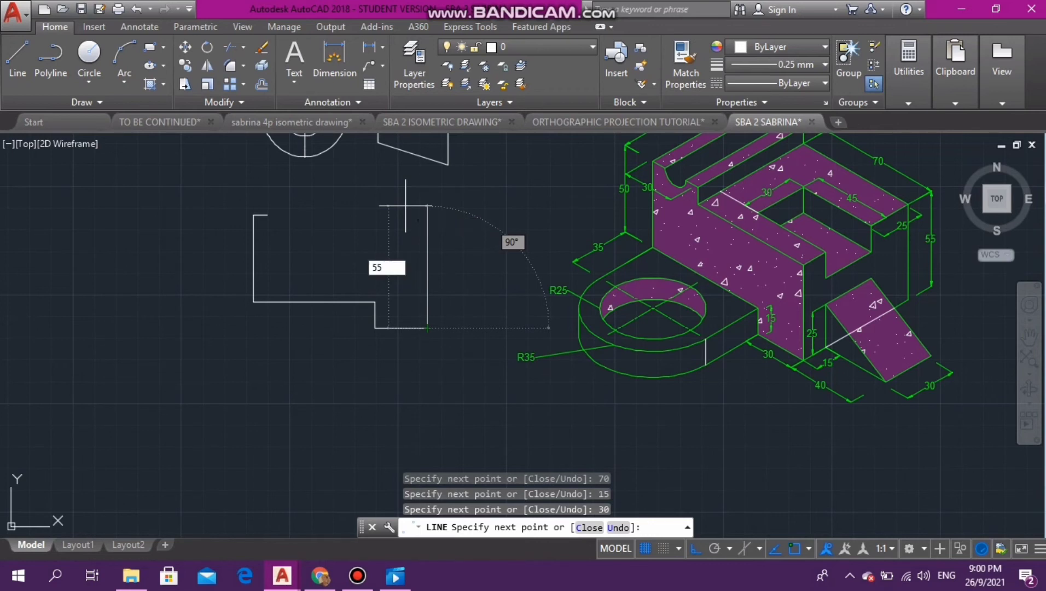
key(Return)
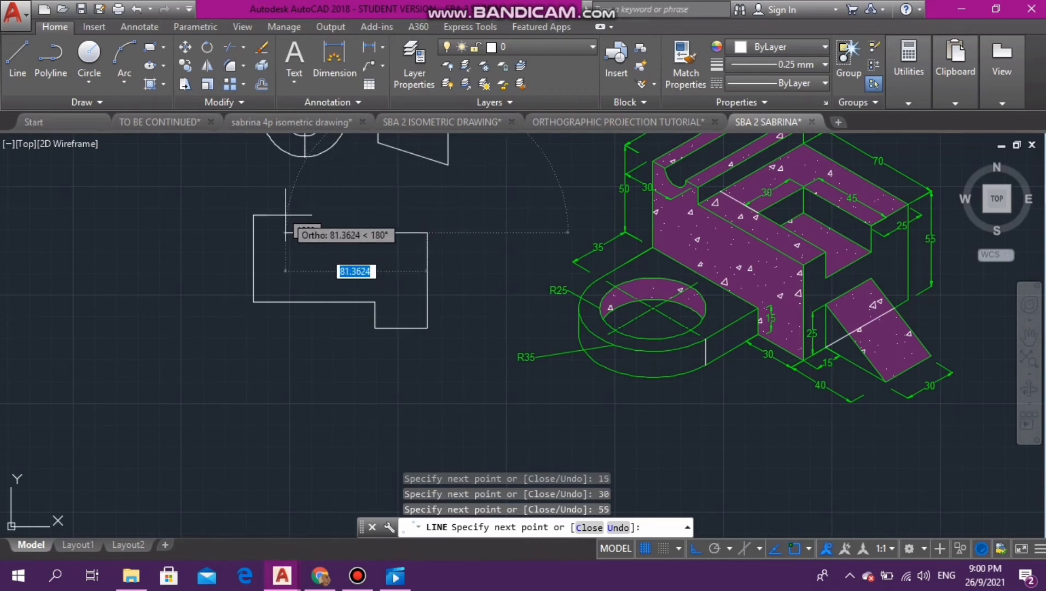
- Finish the outline with segments 70 left, 10 up and 8 left, leaving a gap in the upper edge
text(70)
key(Return)
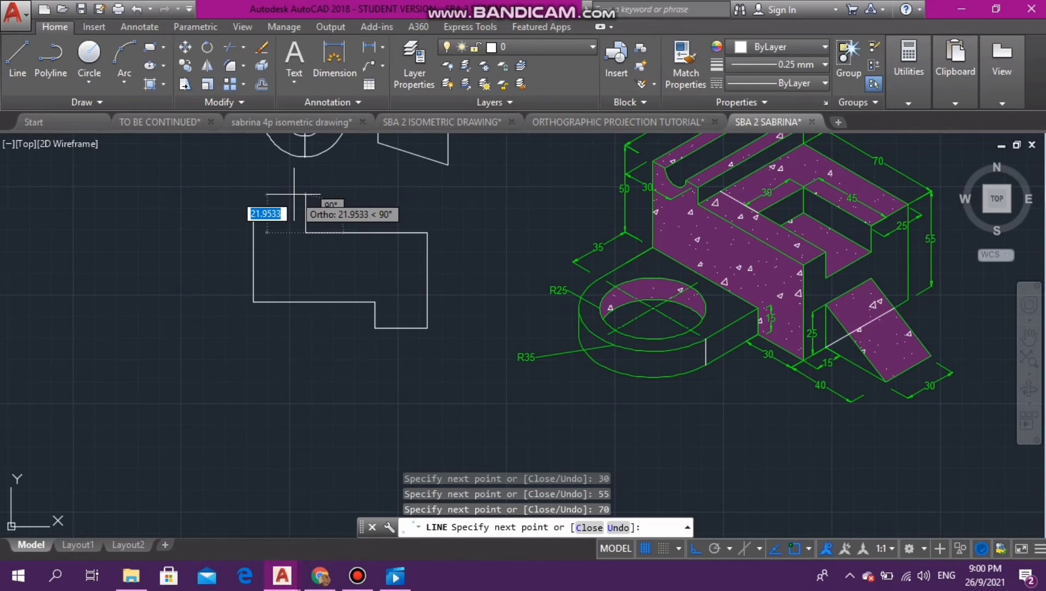
text(10)
key(Return)
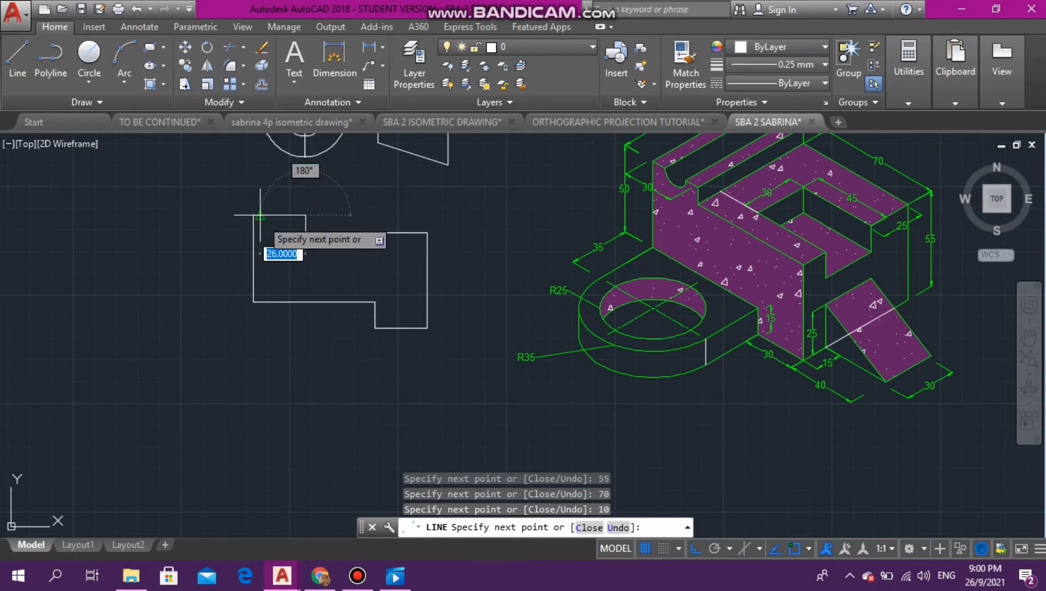
text(8)
key(Return)
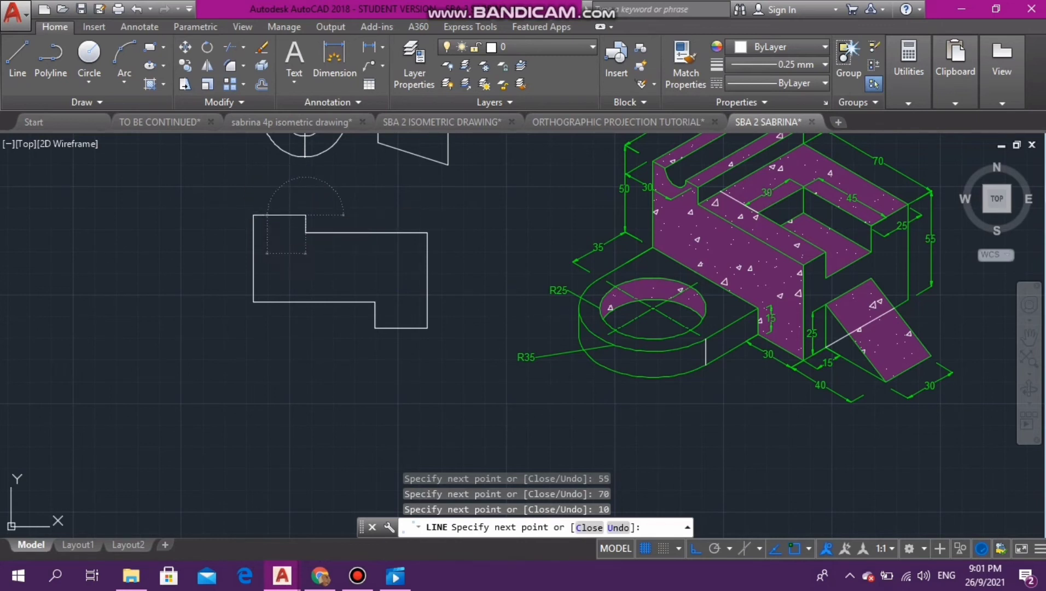
key(Escape)
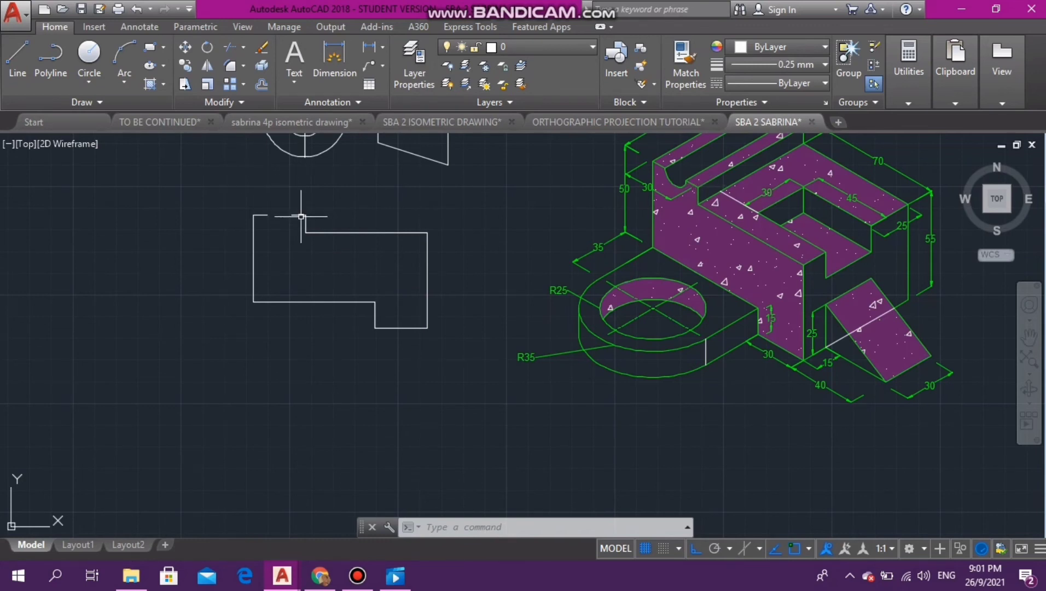
- Set the current color to yellow (244,238,81) and draw a line across the gap in the outline's upper edge
click(676, 177)
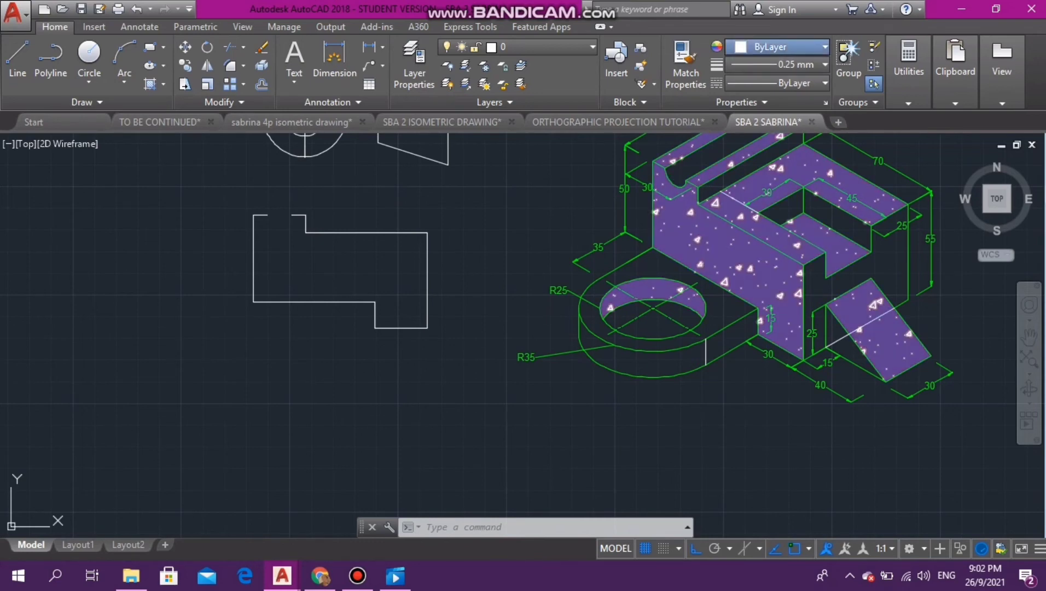
click(823, 47)
click(752, 125)
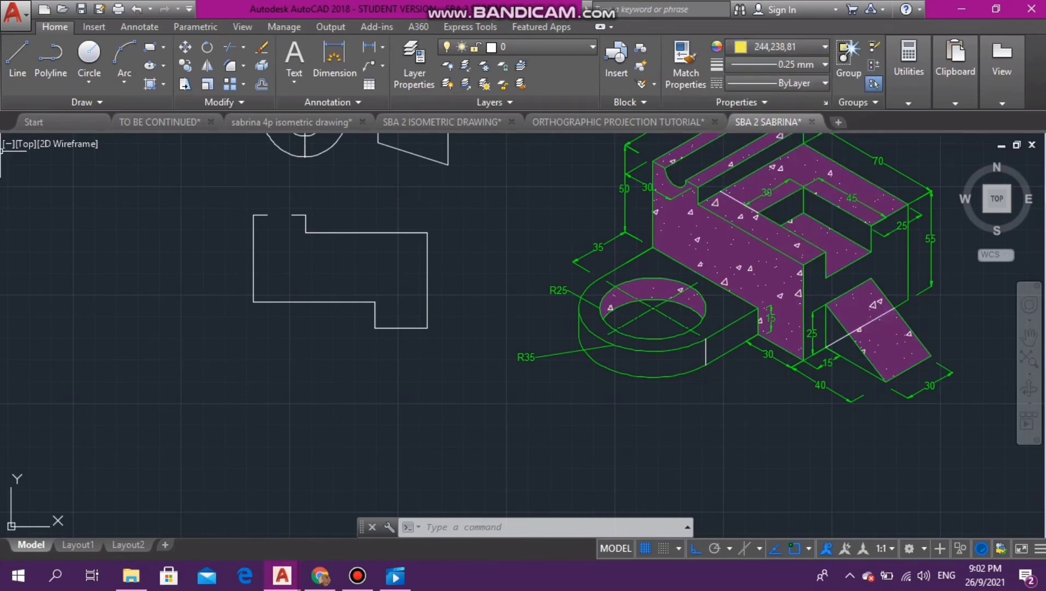
click(17, 55)
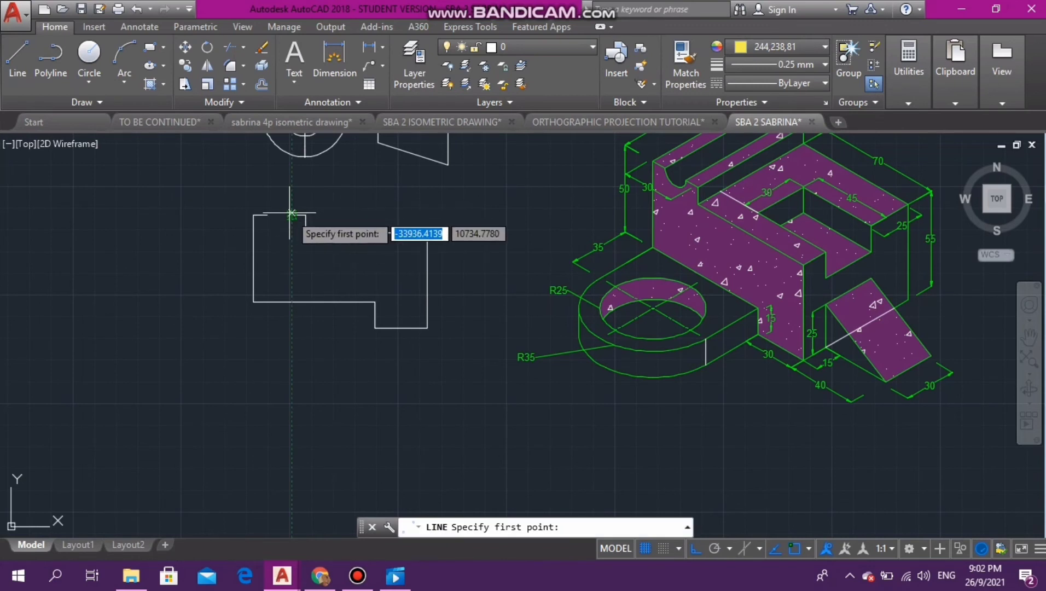
click(292, 216)
click(272, 215)
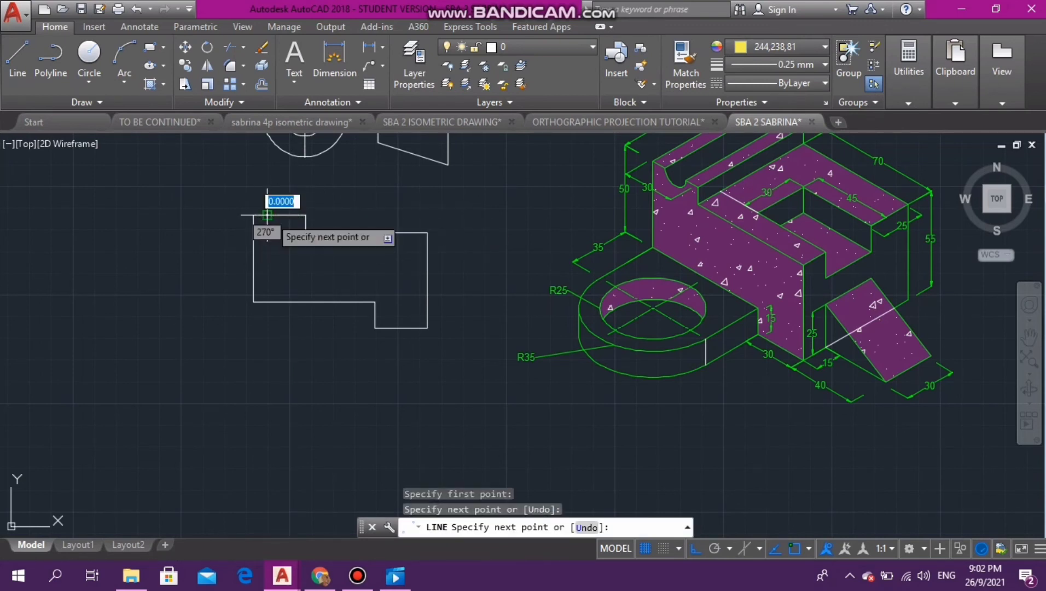
key(Escape)
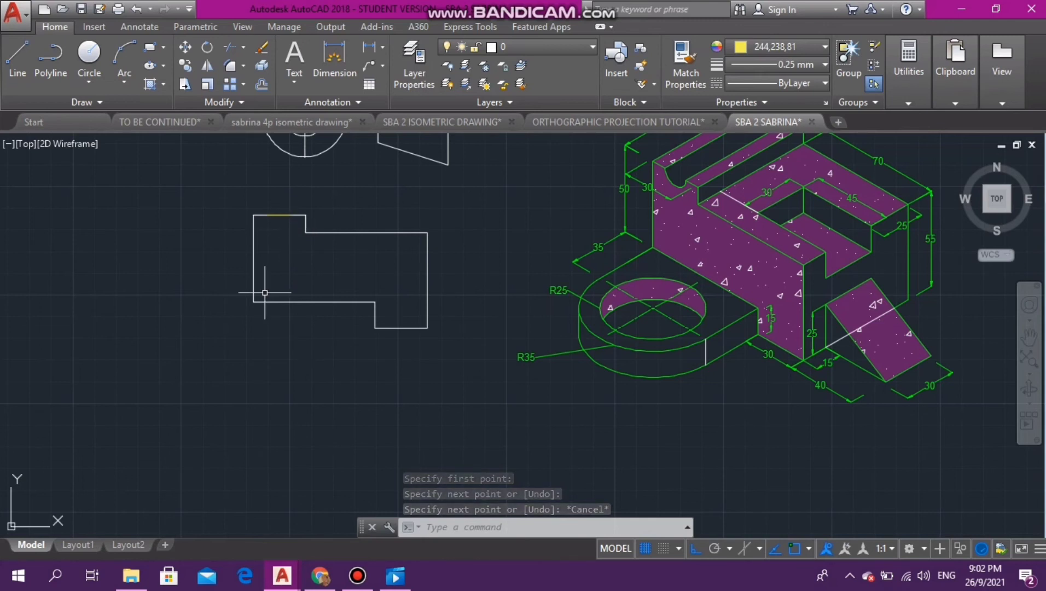
- Draw a circle of radius 7 centred on the midpoint of the yellow line across the gap
click(89, 53)
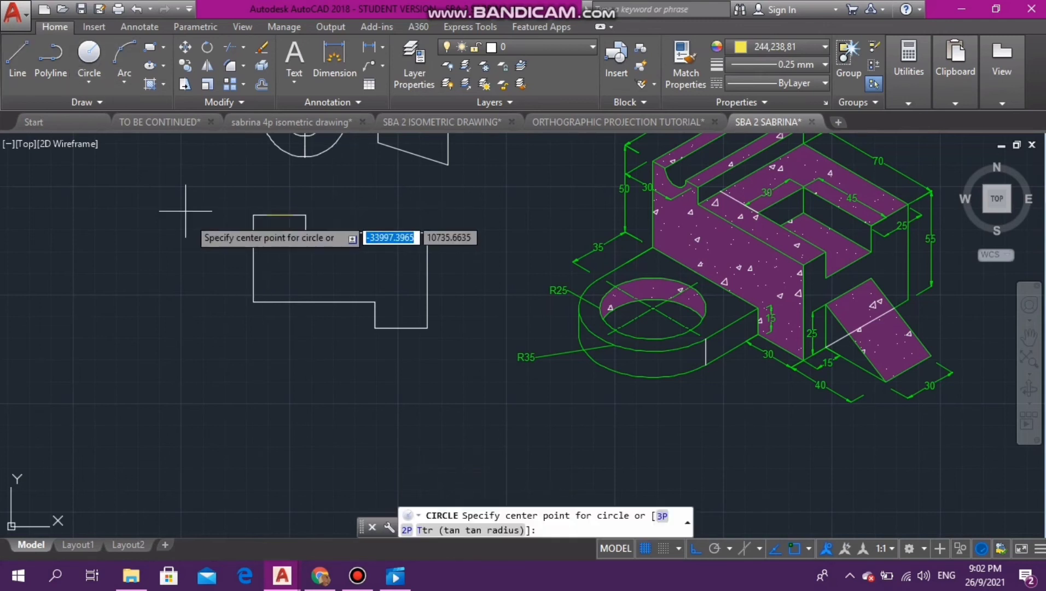
click(279, 215)
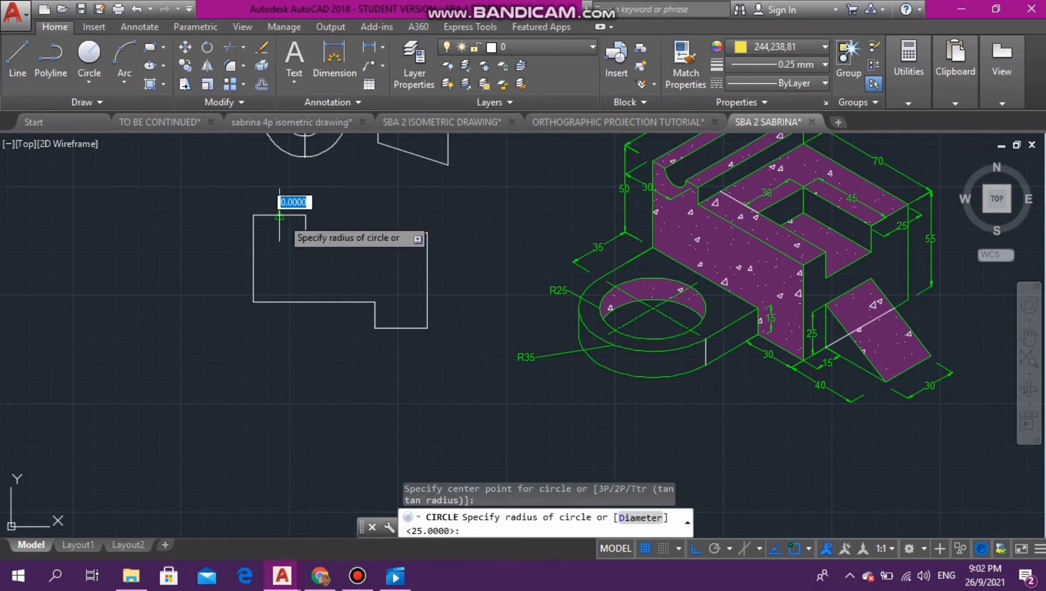
text(7)
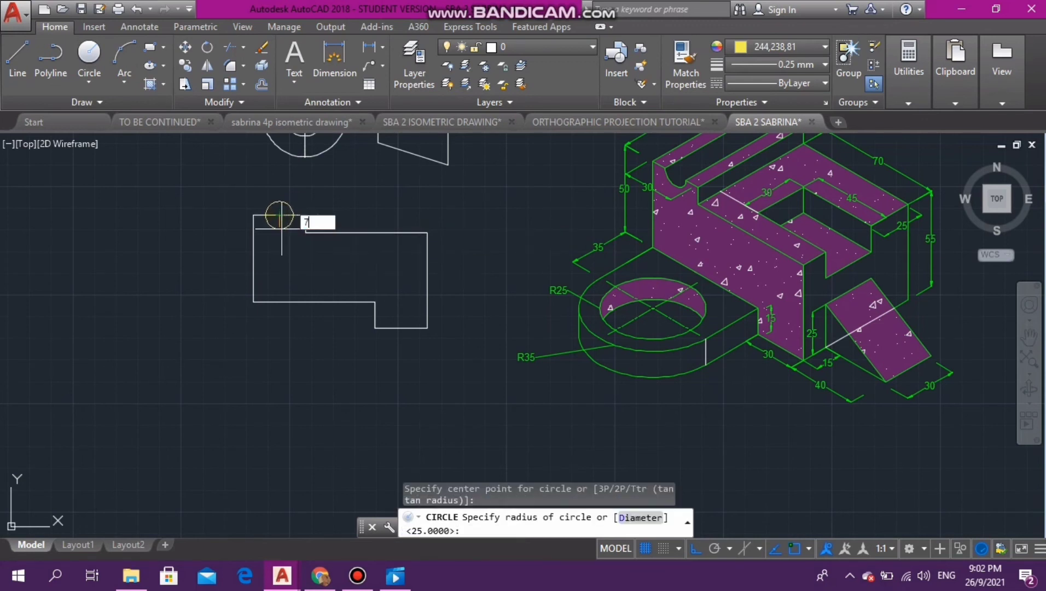
key(Return)
key(Escape)
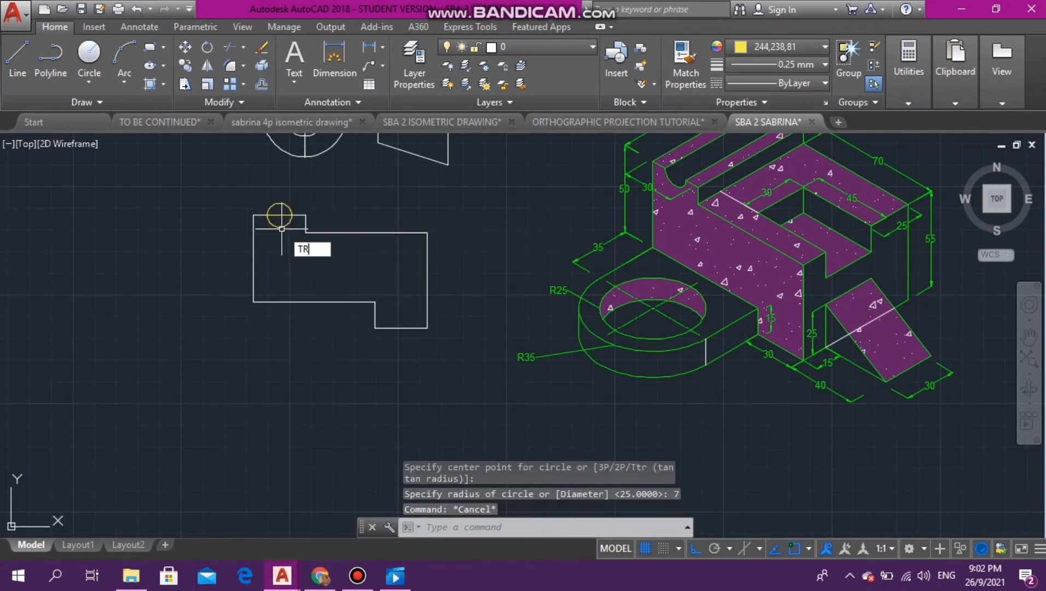
- Trim away the circle's upper half and delete the yellow line across the gap to leave a semicircular groove
text(TR)
key(Return)
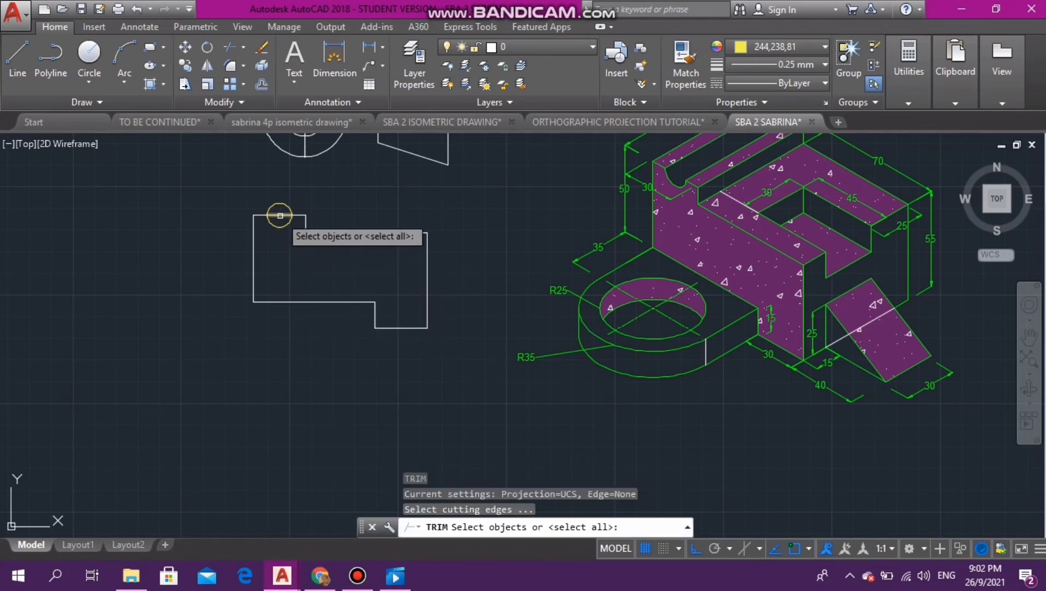
key(Return)
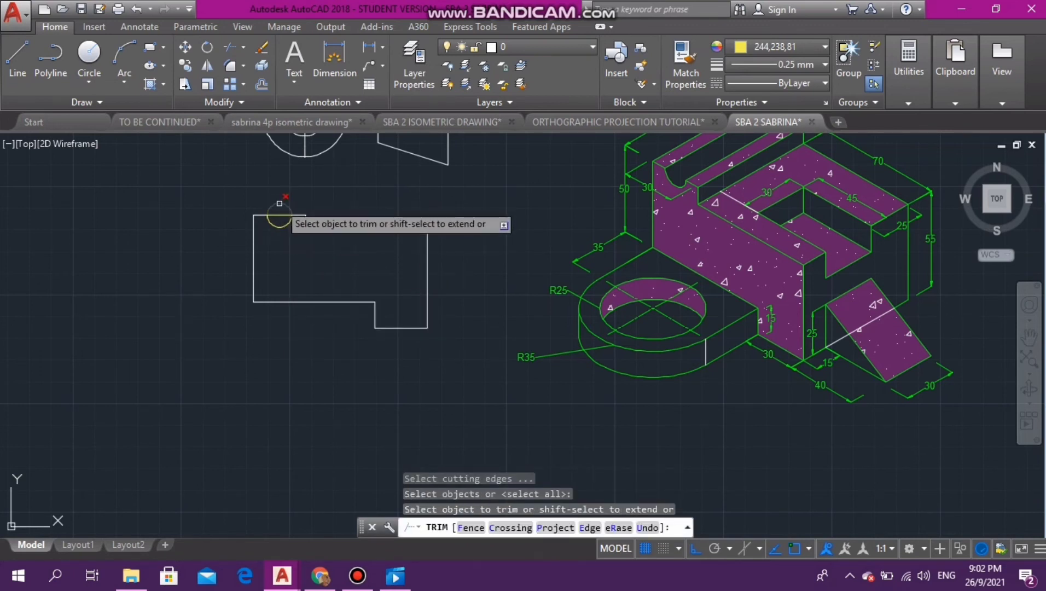
click(279, 204)
key(Escape)
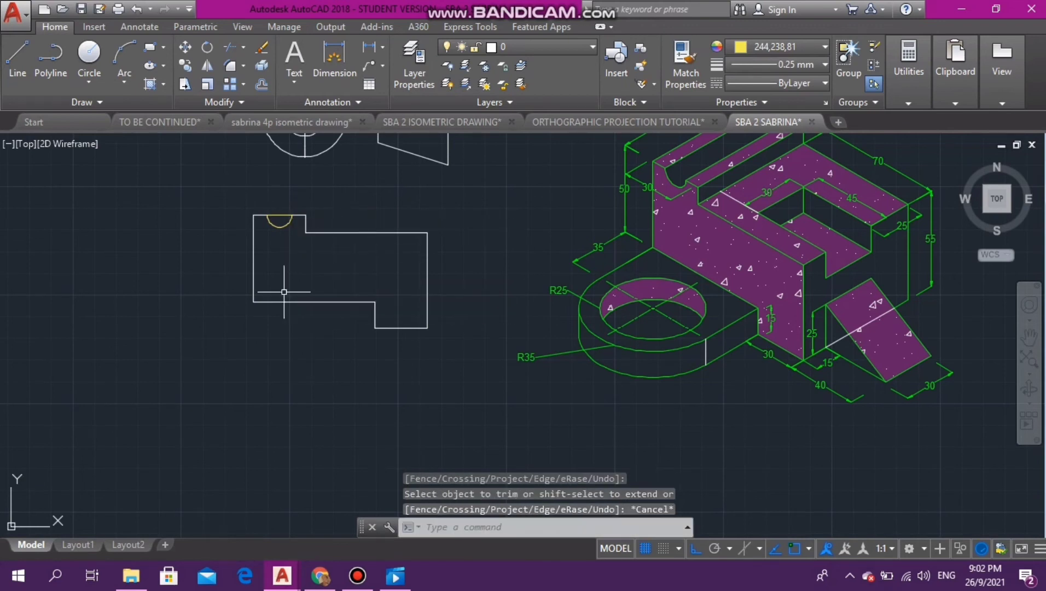
click(279, 215)
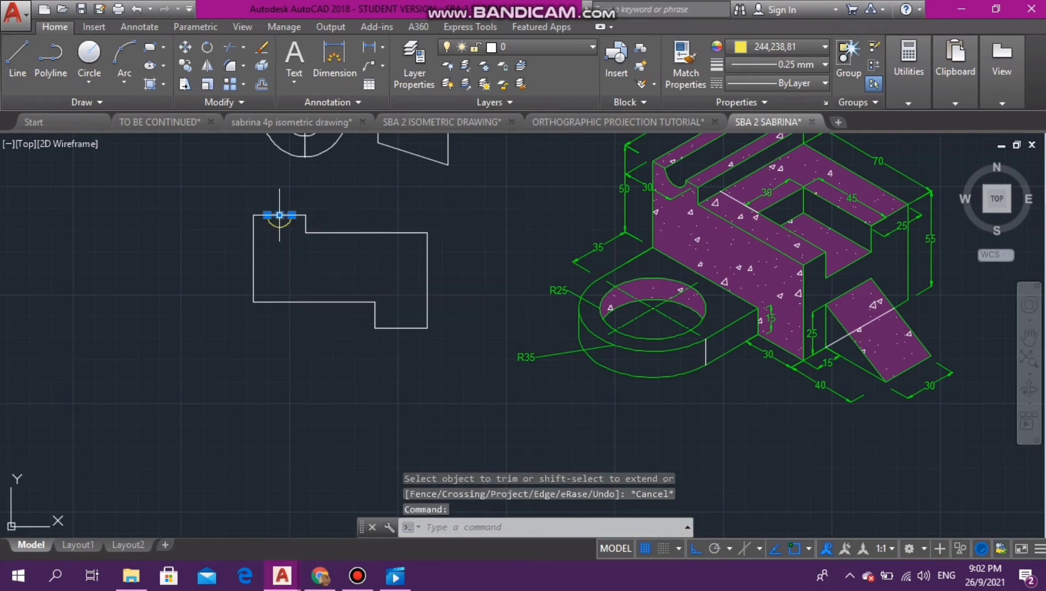
key(Delete)
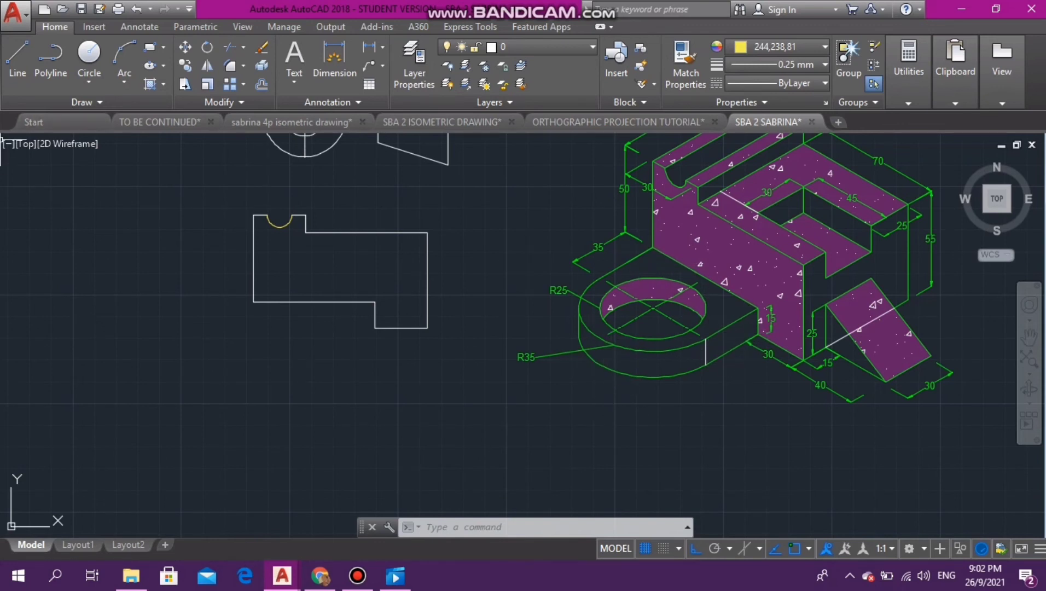
- With ortho off, draw a yellow line about 134 long from the ring plate's lower corner at the block, up-left along the block's bottom edge direction
click(18, 55)
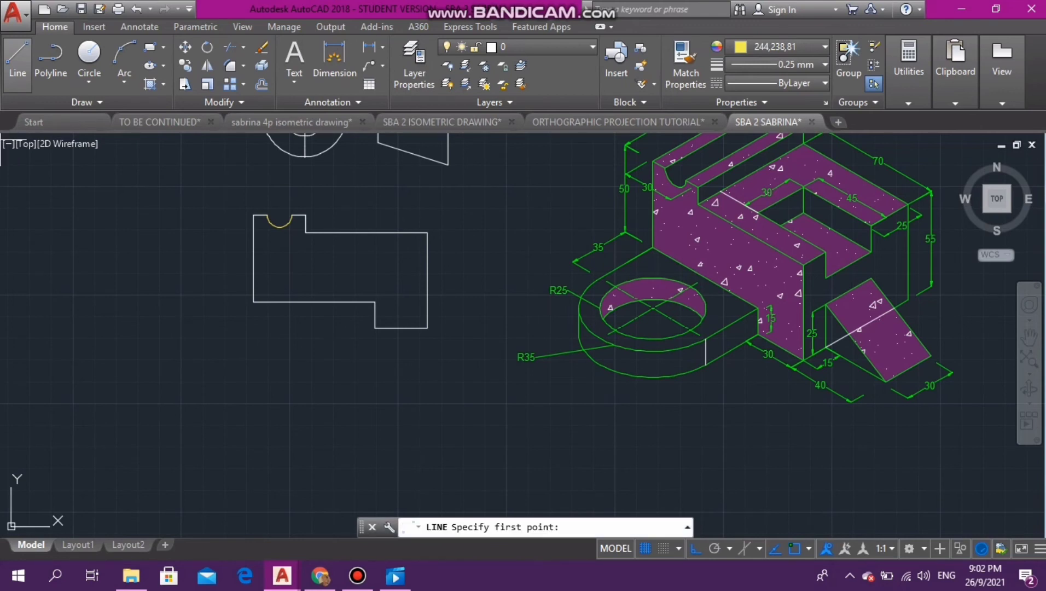
click(758, 334)
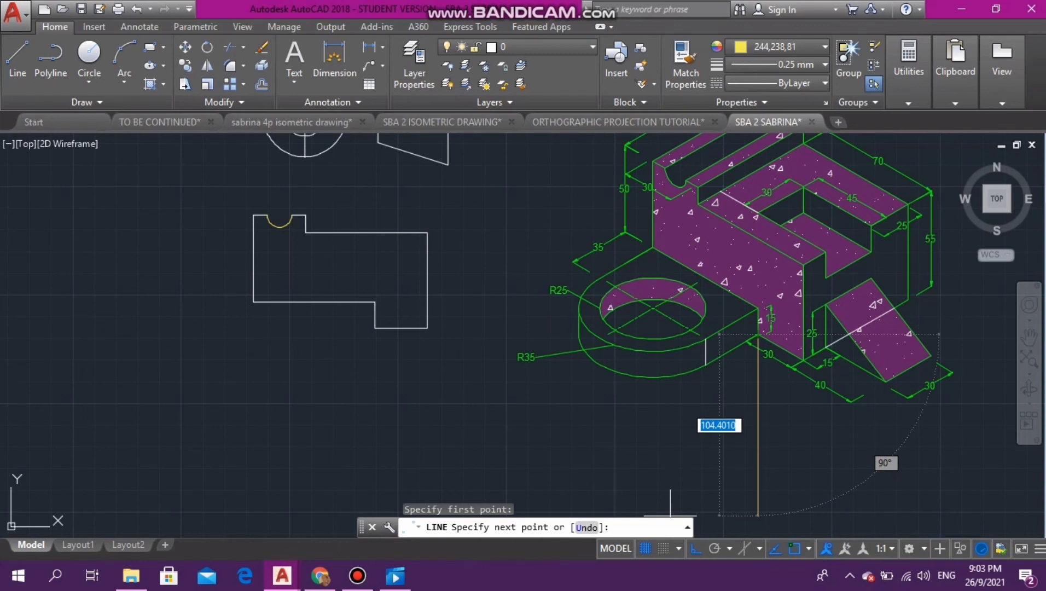
key(F8)
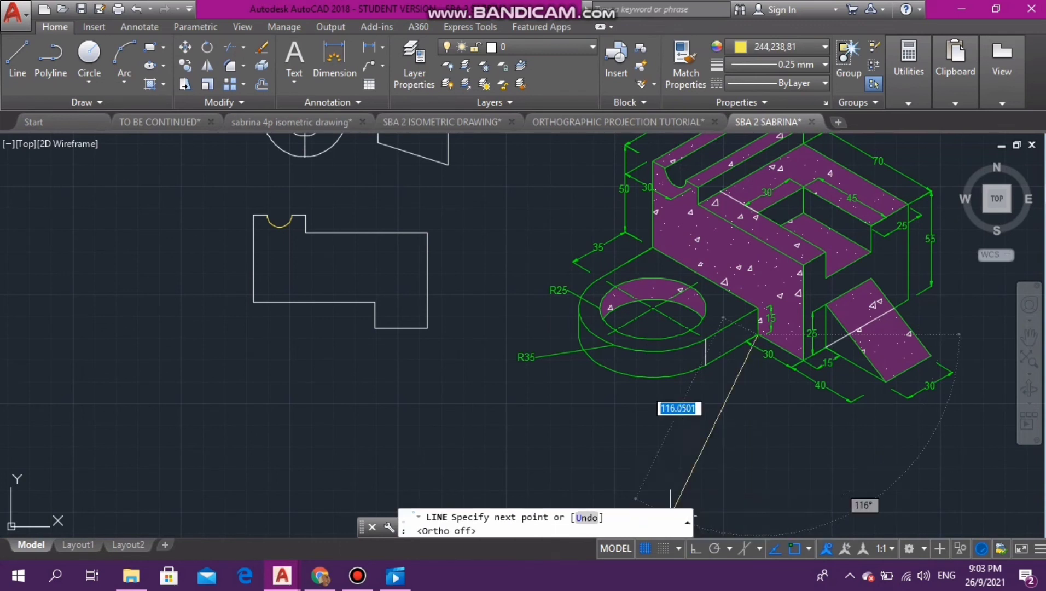
click(557, 213)
key(Escape)
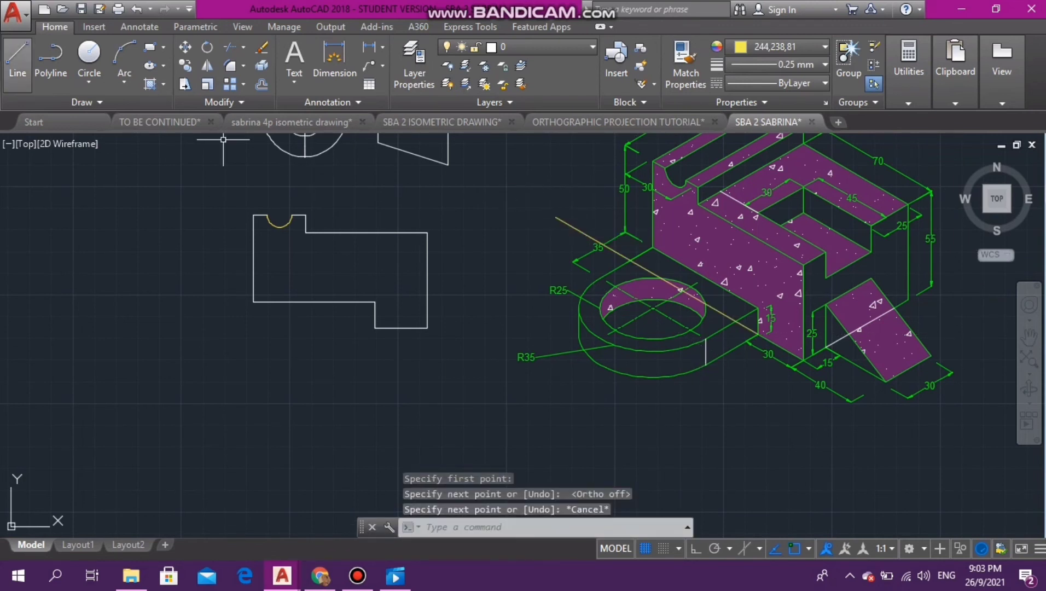
- Draw a vertical yellow line about 14.5 long from the block's lower-left corner behind the ring down to the slanted yellow line
click(17, 57)
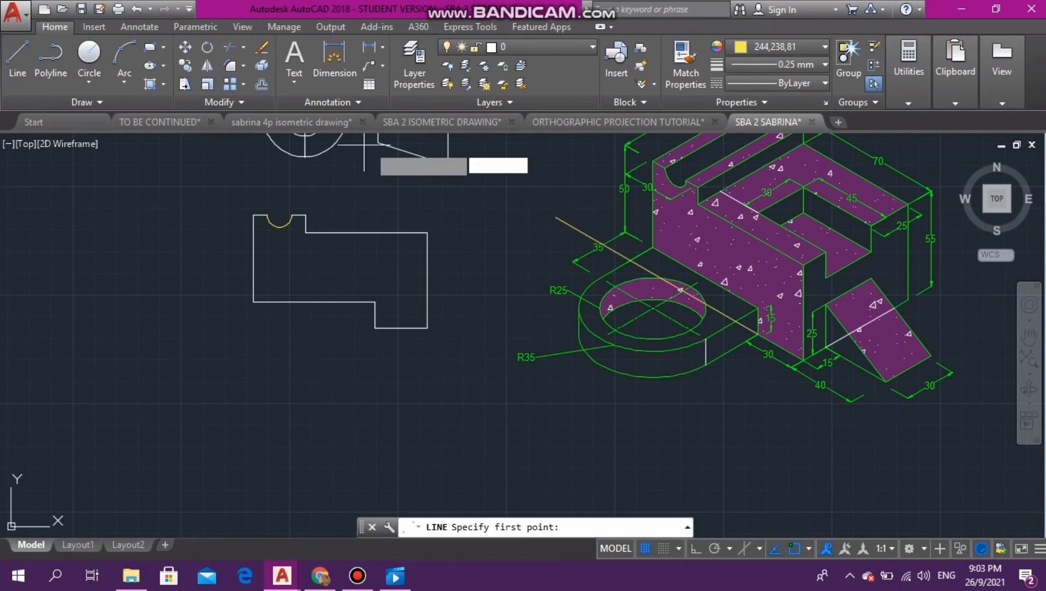
click(653, 249)
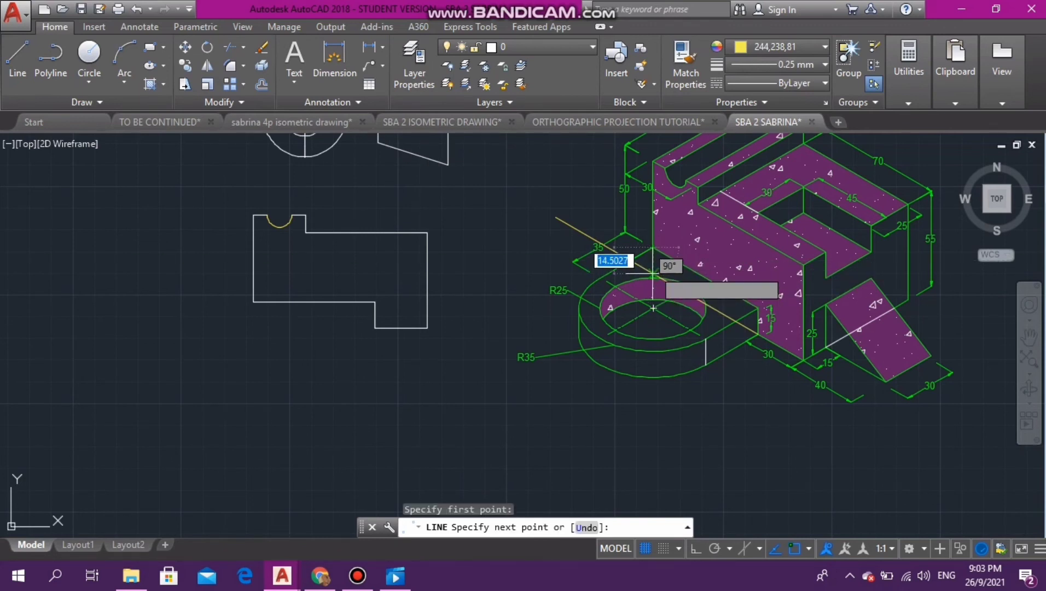
click(653, 272)
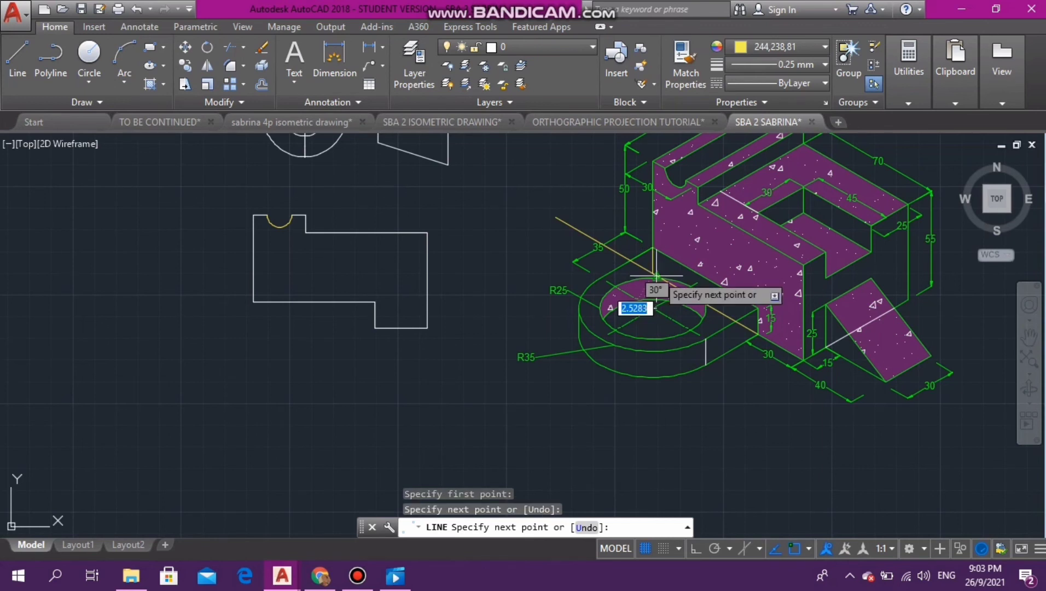
- Draw a yellow line 15 down from the grooved outline's lower-left corner, then across to the bottom of the step
key(Escape)
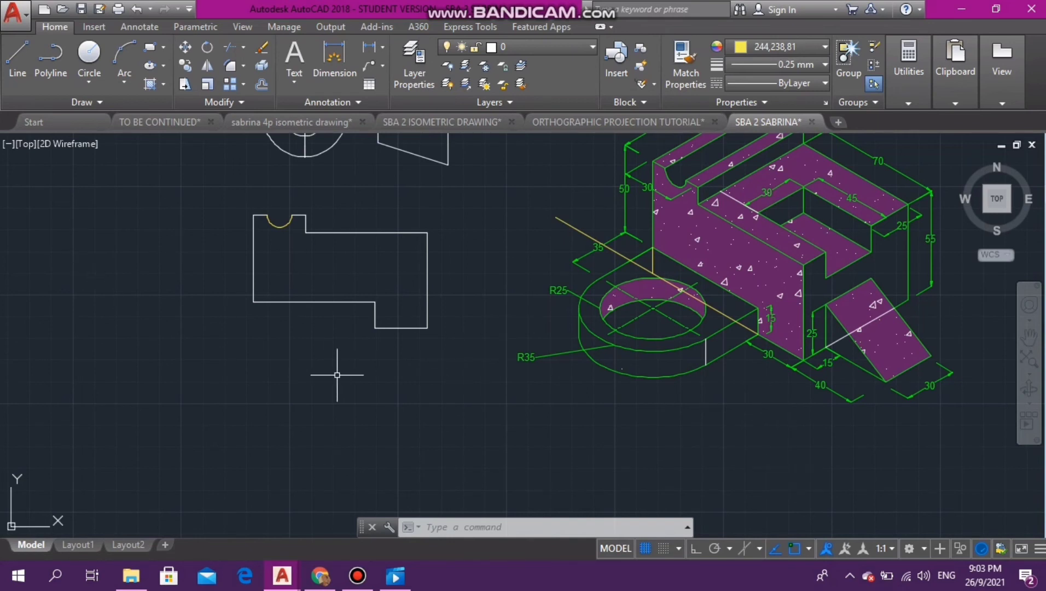
click(18, 58)
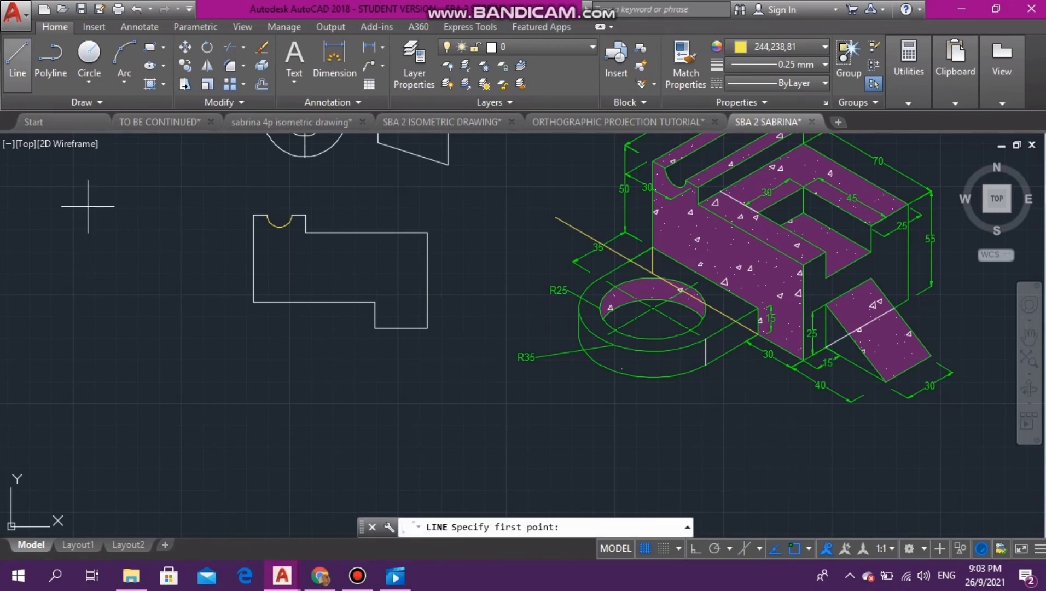
click(253, 302)
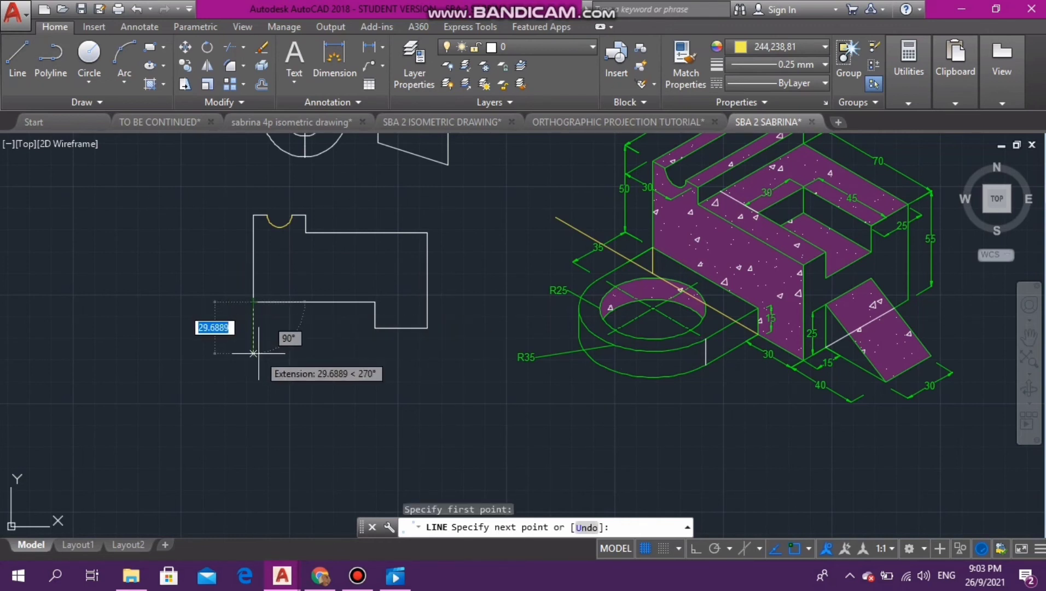
text(15)
key(Return)
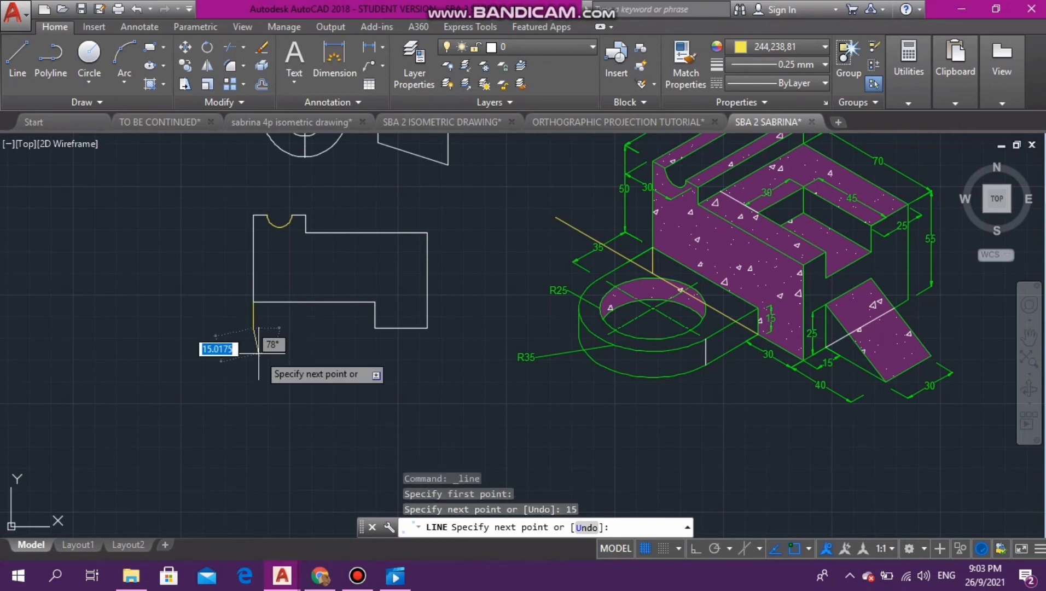
click(374, 302)
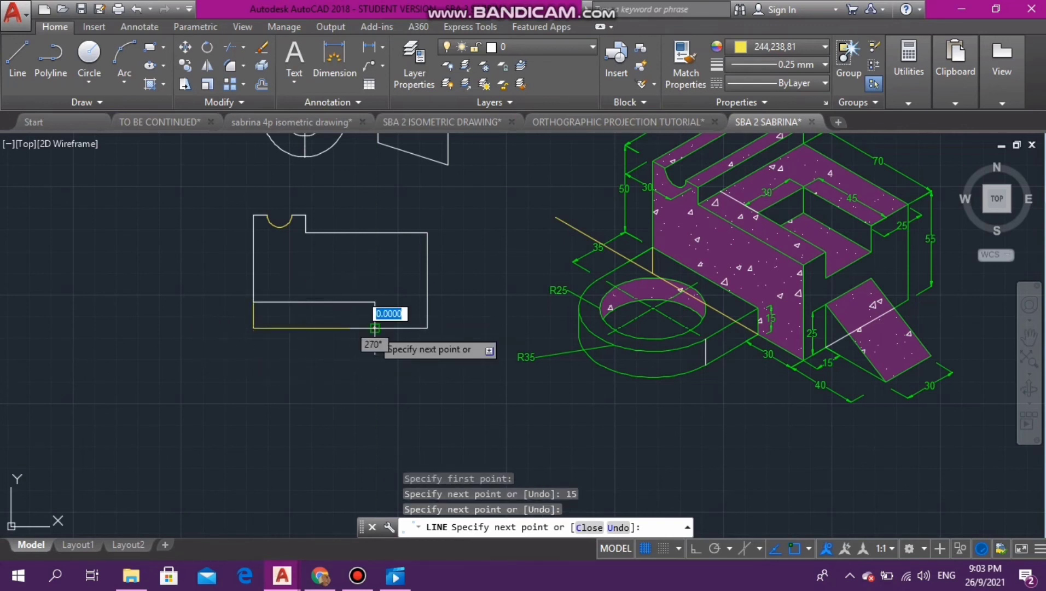
key(Escape)
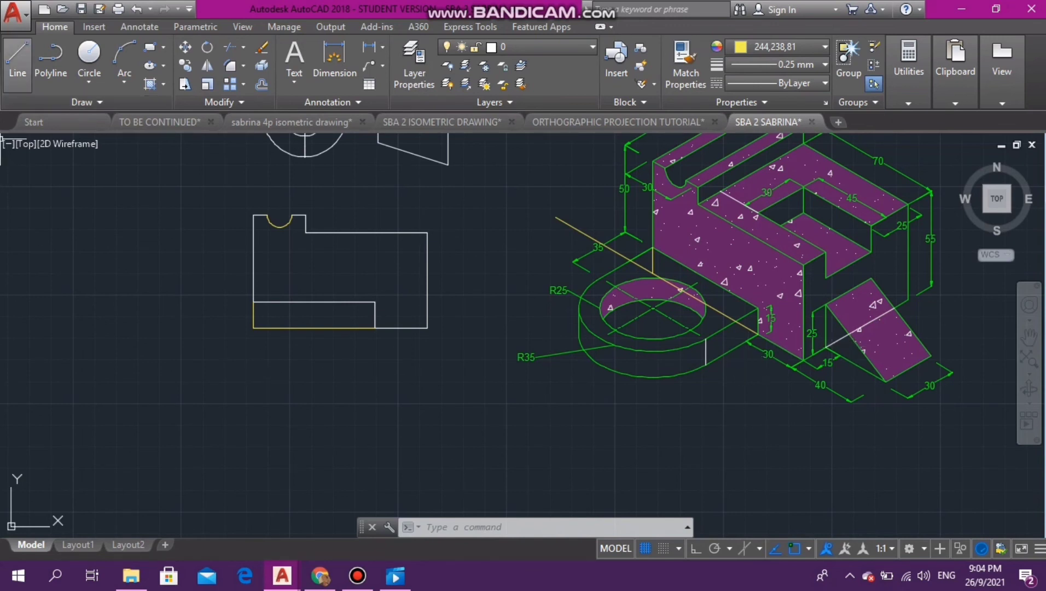
- Draw a box beside the outline's lower-right corner: 40 right, 25 up, and with ortho on 40 back left to the block
click(17, 57)
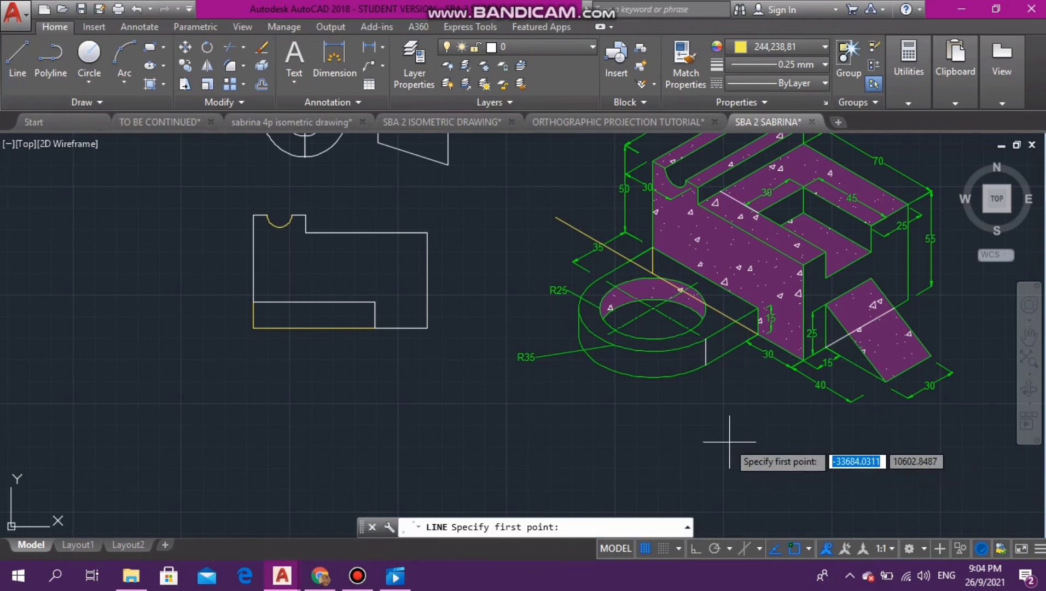
click(428, 328)
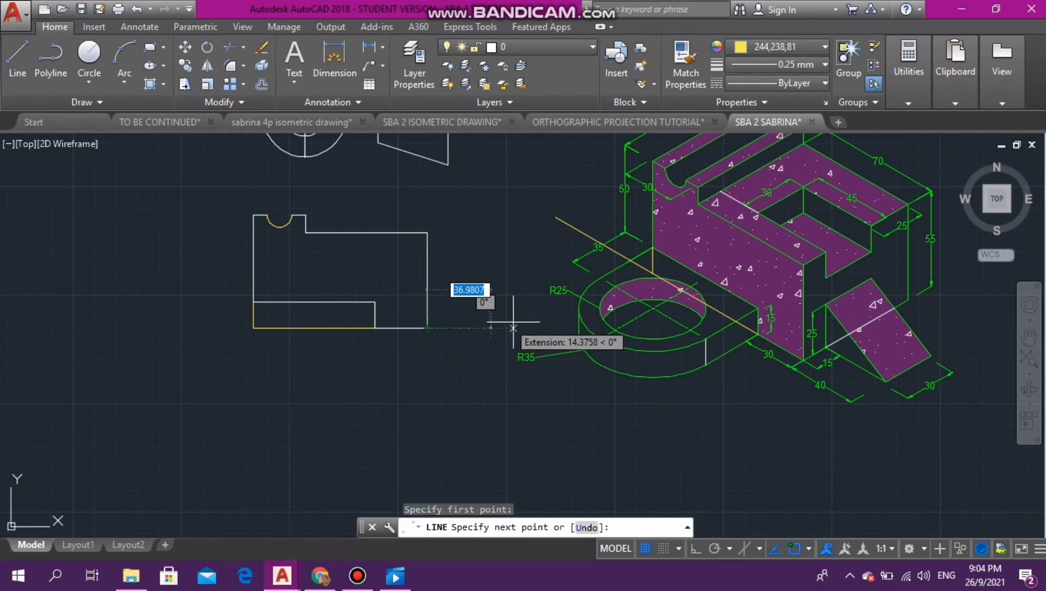
text(40)
key(Return)
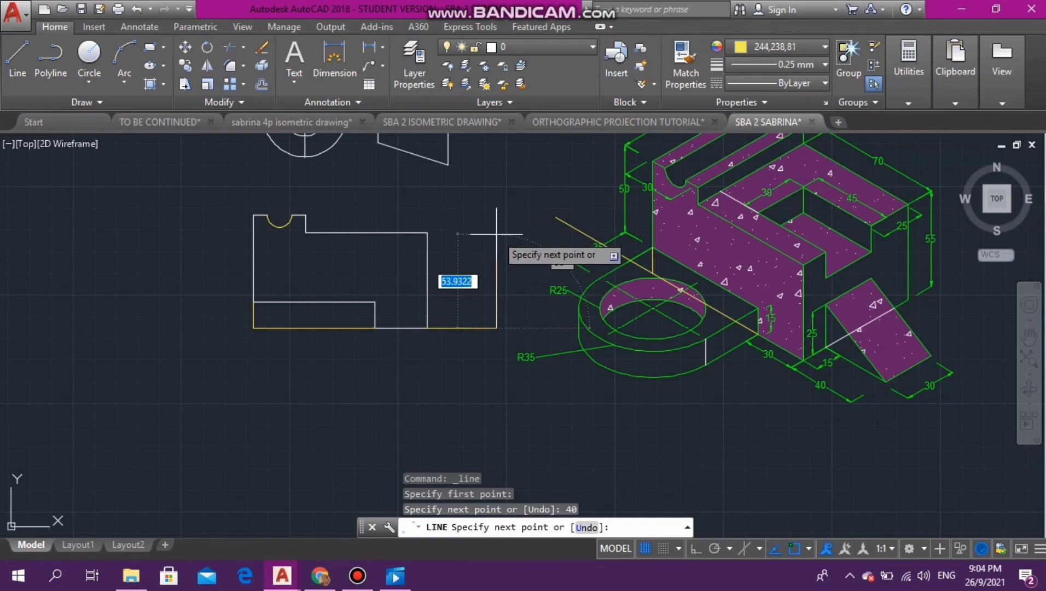
text(25)
key(Return)
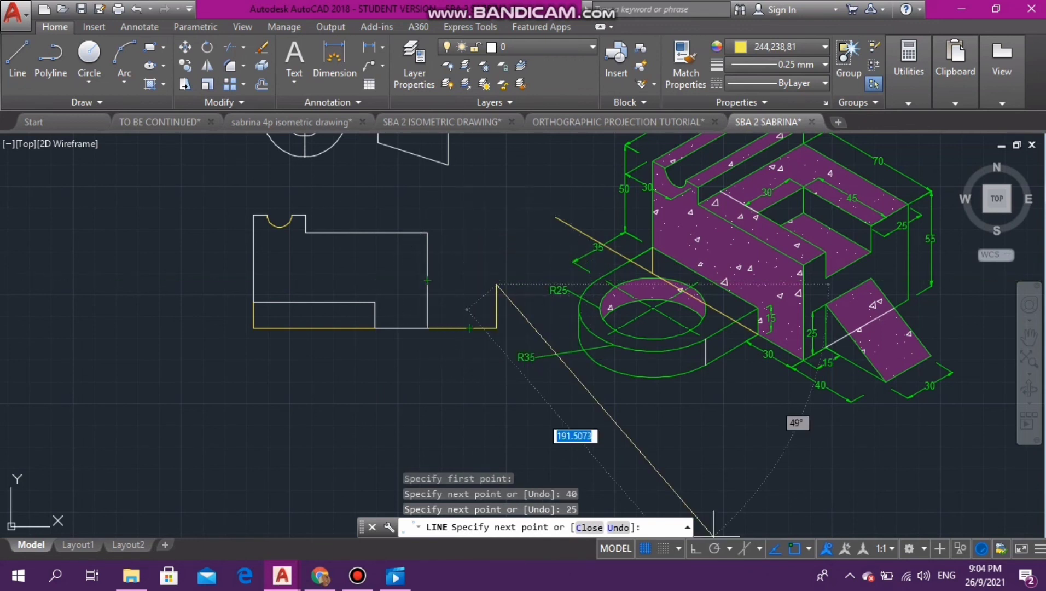
key(F8)
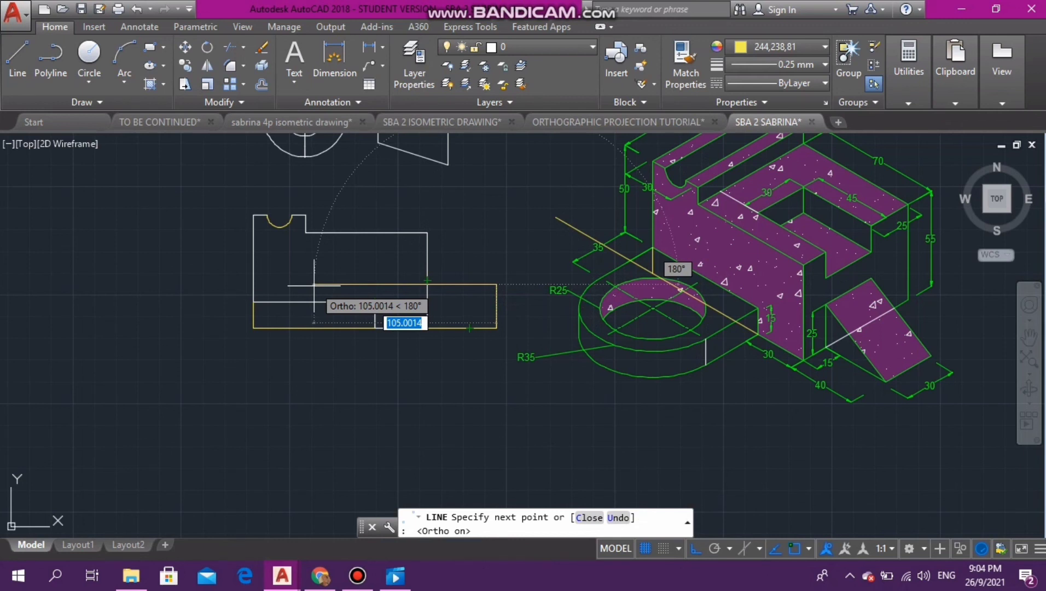
text(40)
key(Return)
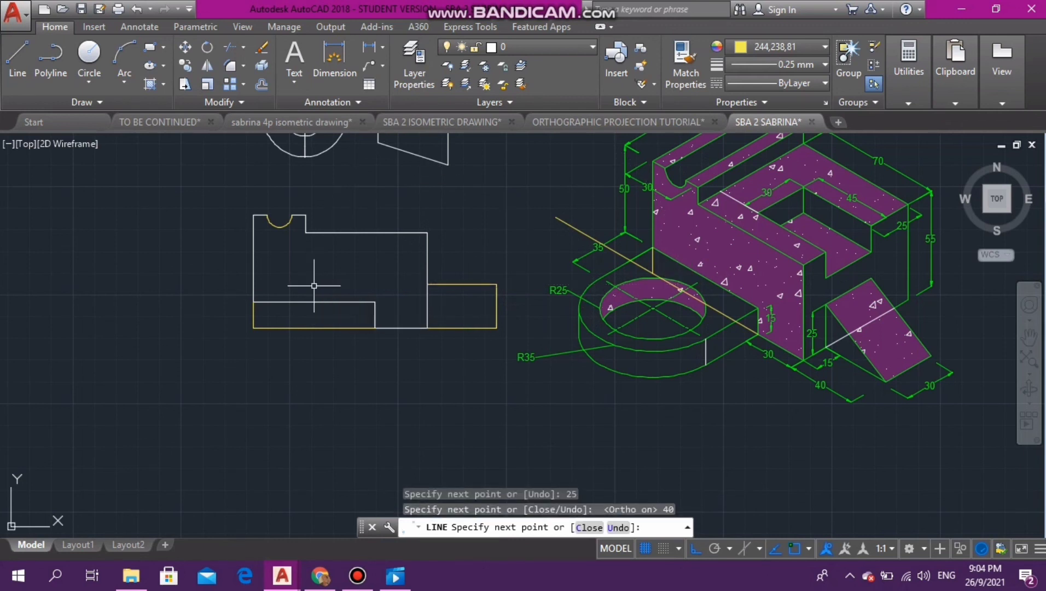
key(Escape)
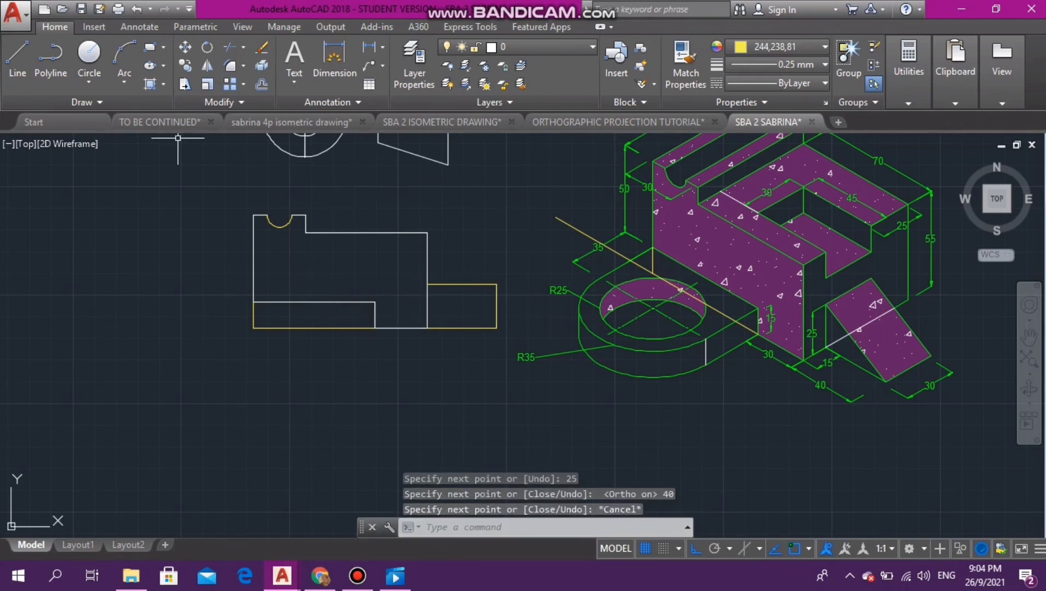
- With ortho off, draw the box's diagonal from its lower-right to upper-left corner and delete its upper and right sides to leave the wedge
key(F8)
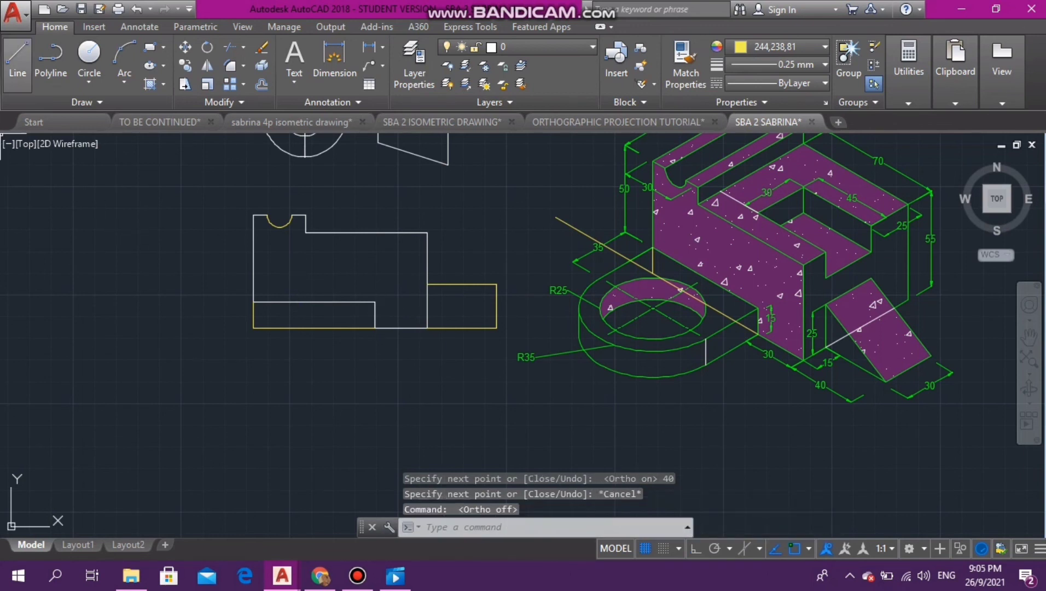
click(16, 57)
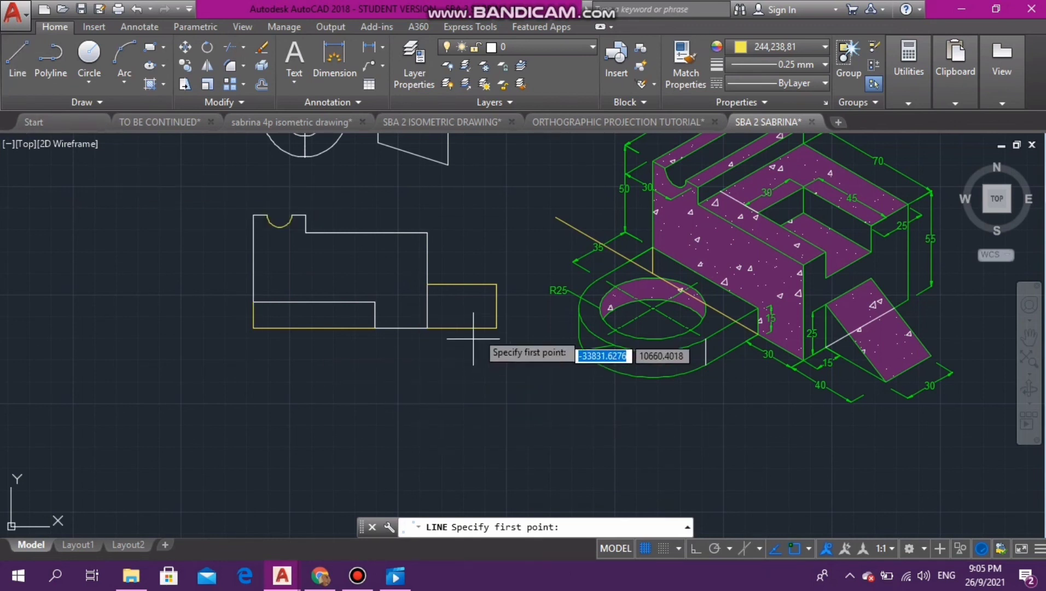
click(496, 328)
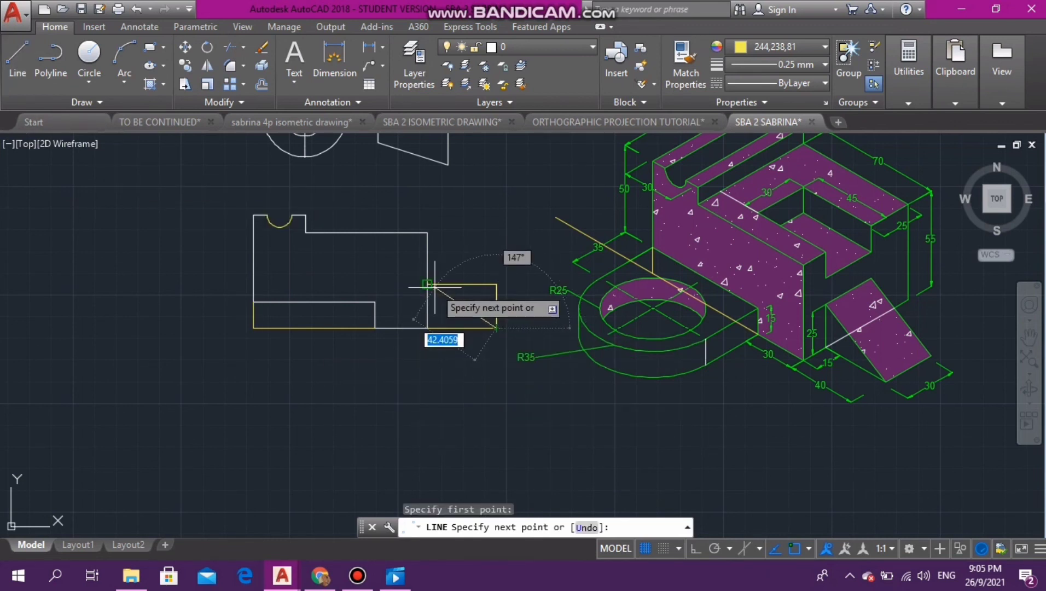
click(428, 284)
key(Escape)
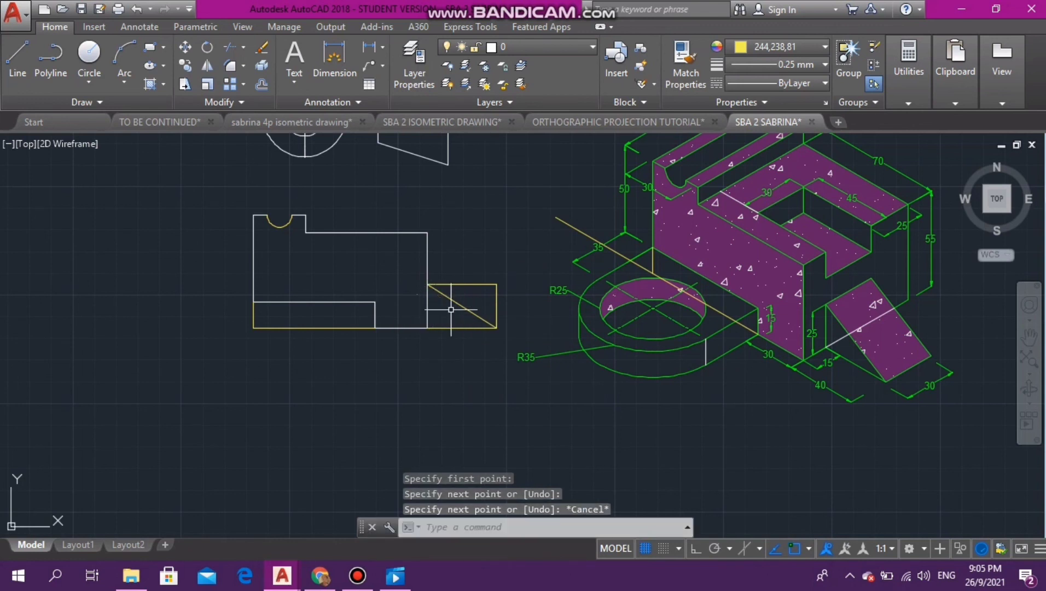
click(464, 284)
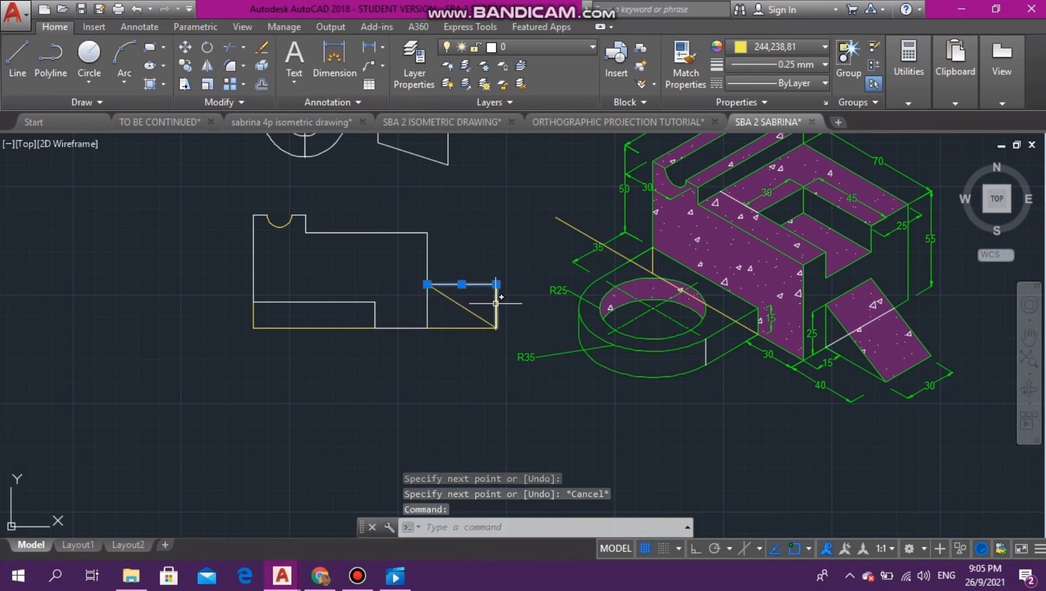
key(Delete)
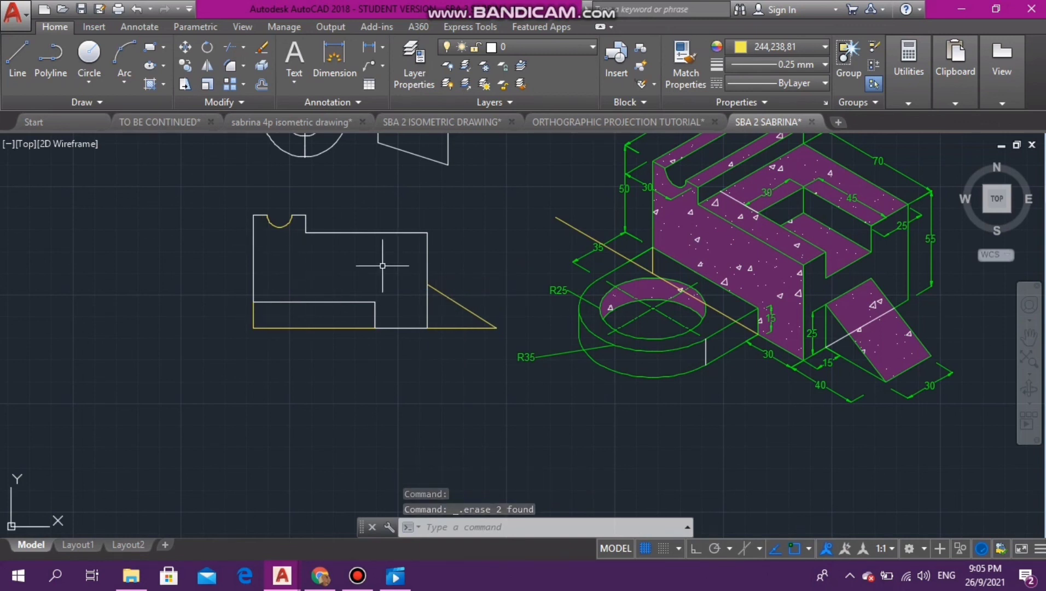
- Select the whole grooved view including the wedge and set its colour to the index colour Yellow
click(220, 187)
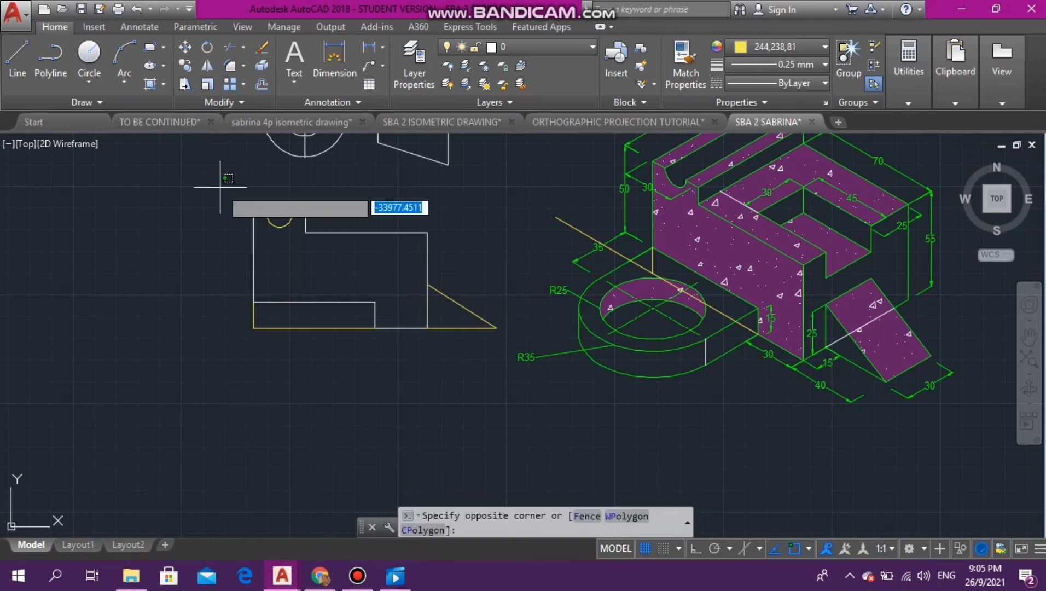
click(526, 416)
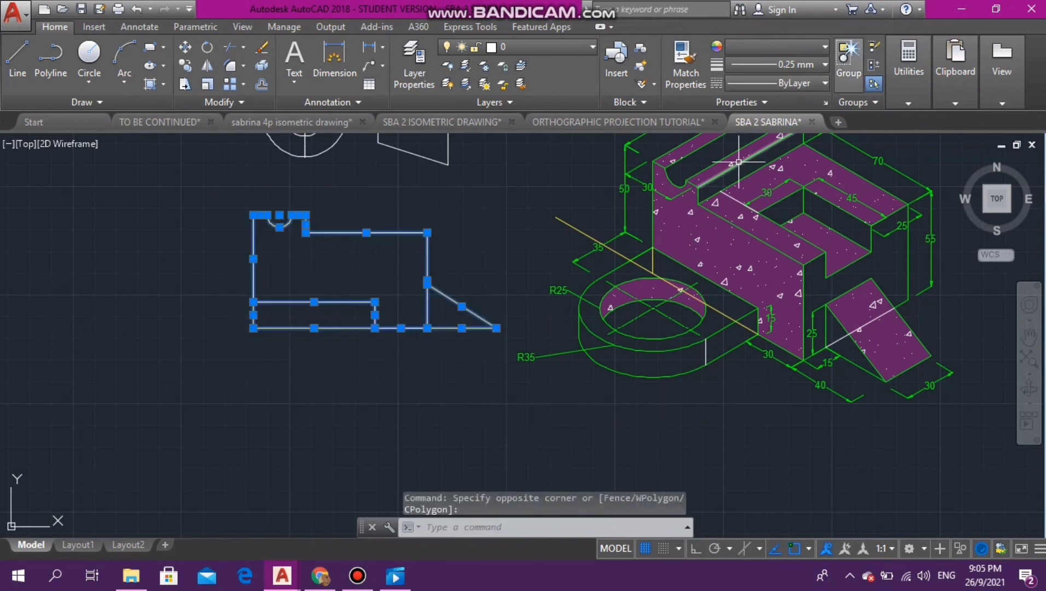
click(777, 46)
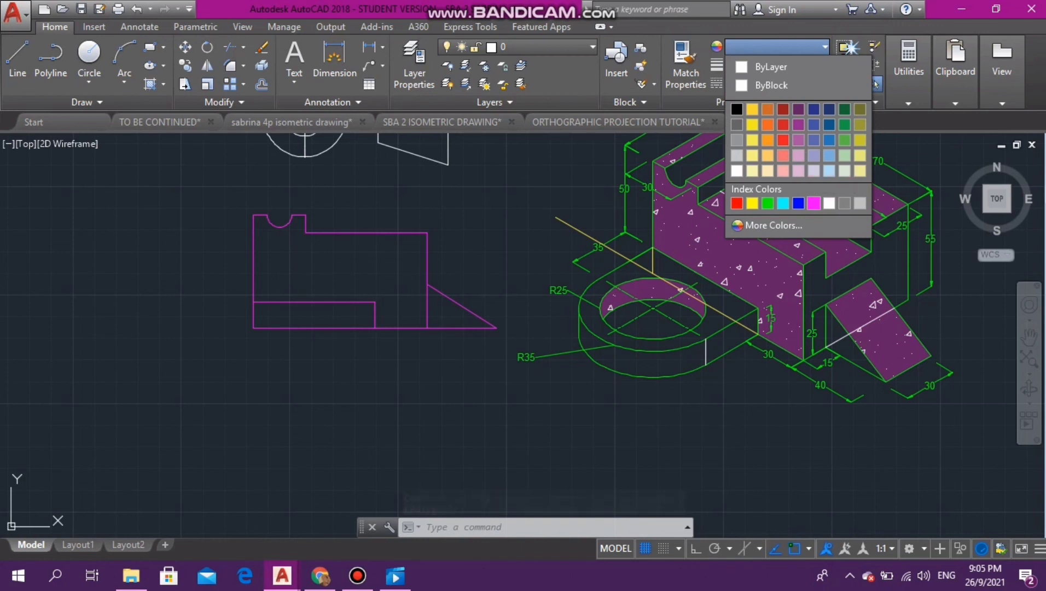
click(752, 203)
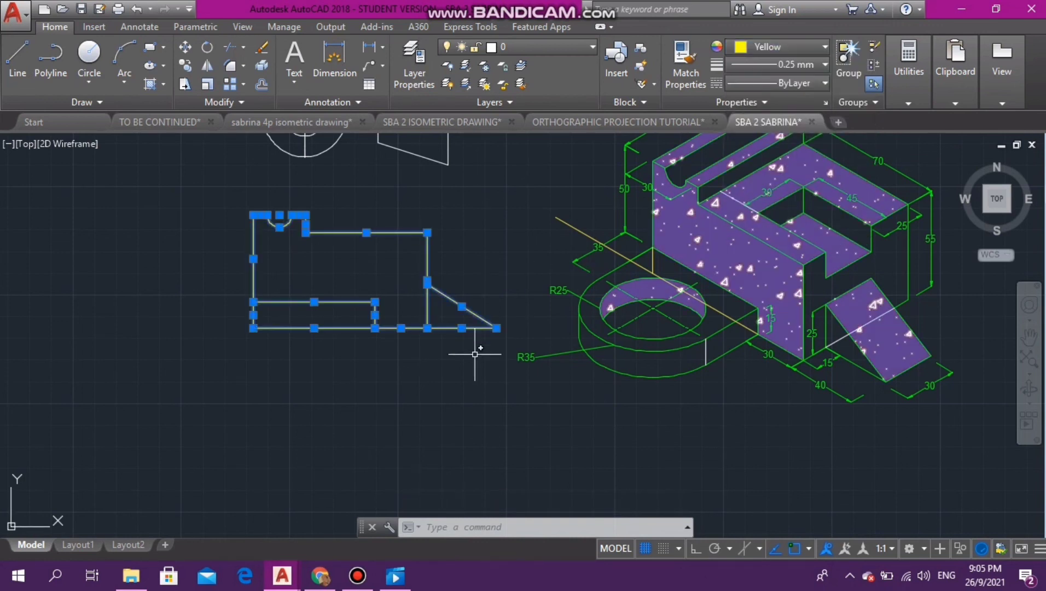
- Move the yellow view by its lower-left corner to just right of the magenta front view, roughly level with its base
text(MOV)
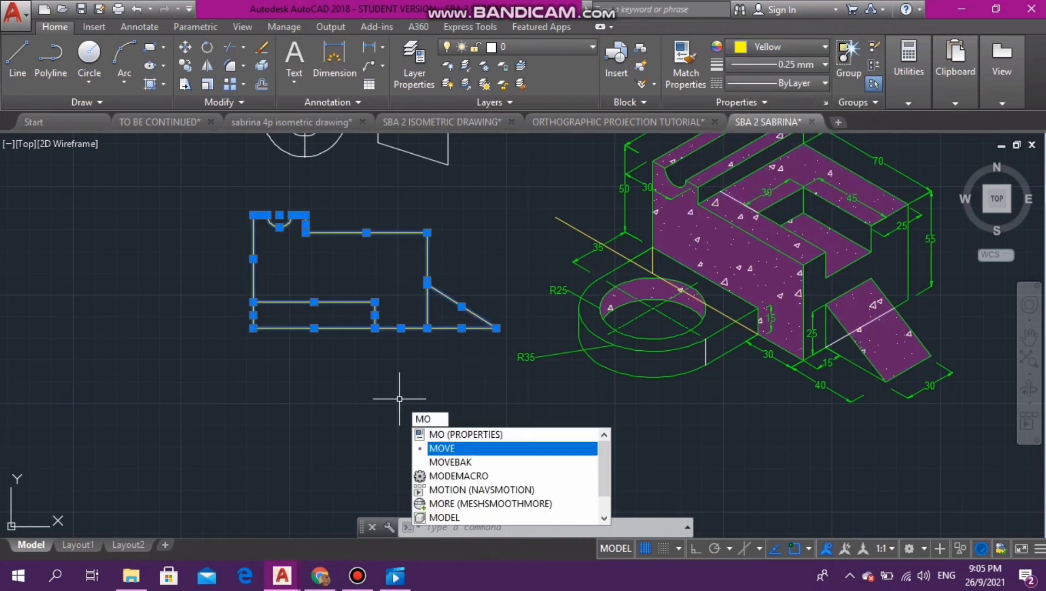
key(Return)
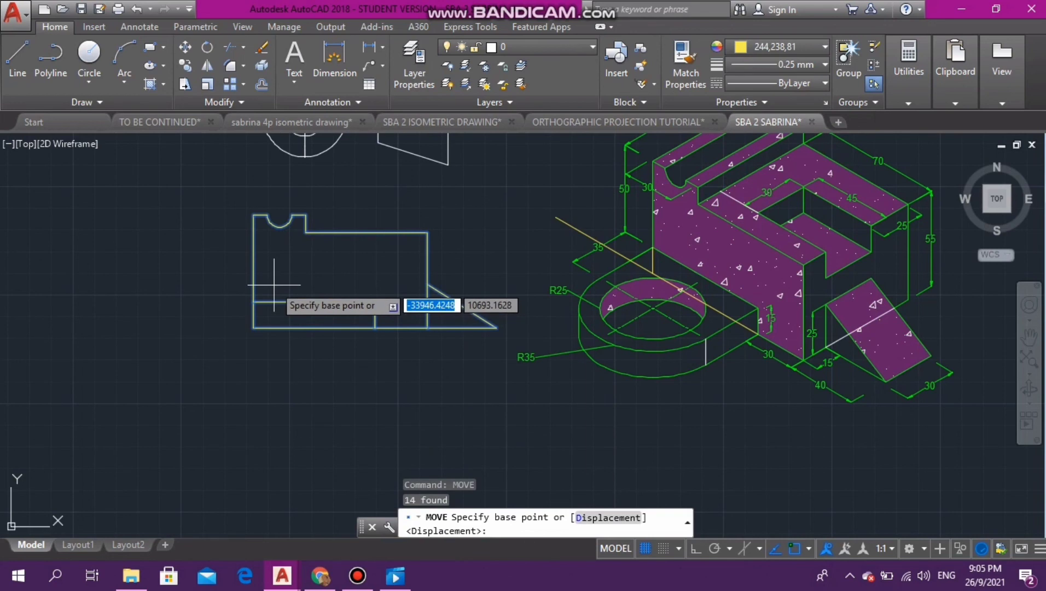
click(253, 327)
scroll(145, 334, down, 6)
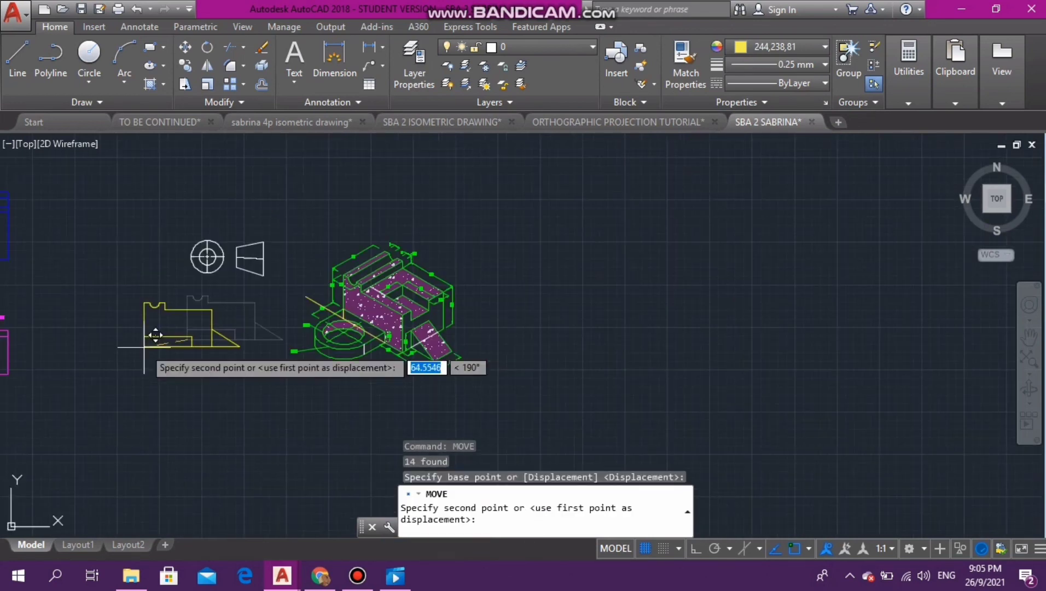
scroll(106, 364, up, 6)
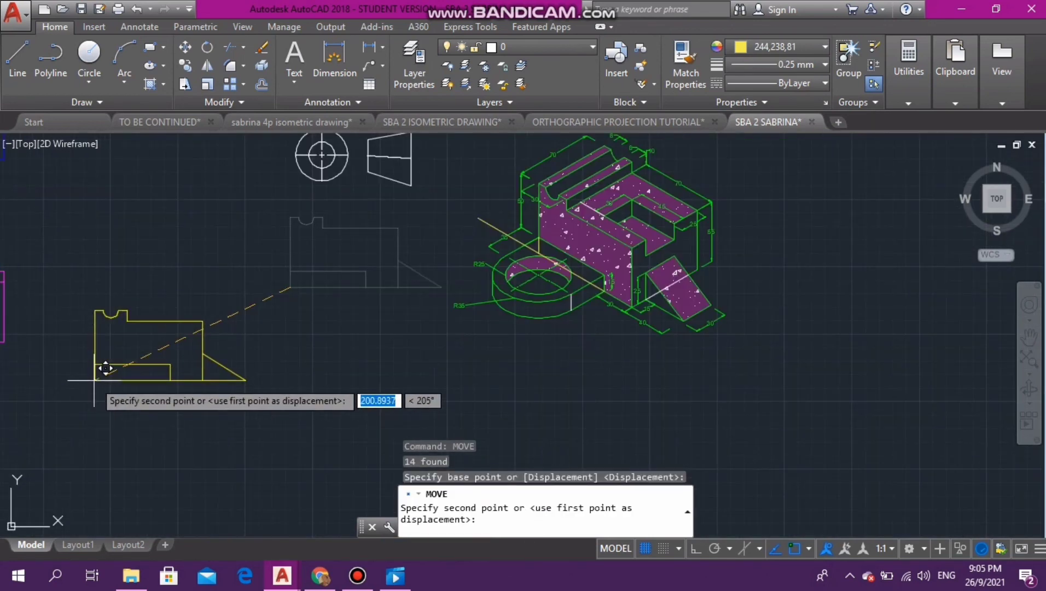
scroll(107, 365, down, 4)
scroll(122, 366, down, 2)
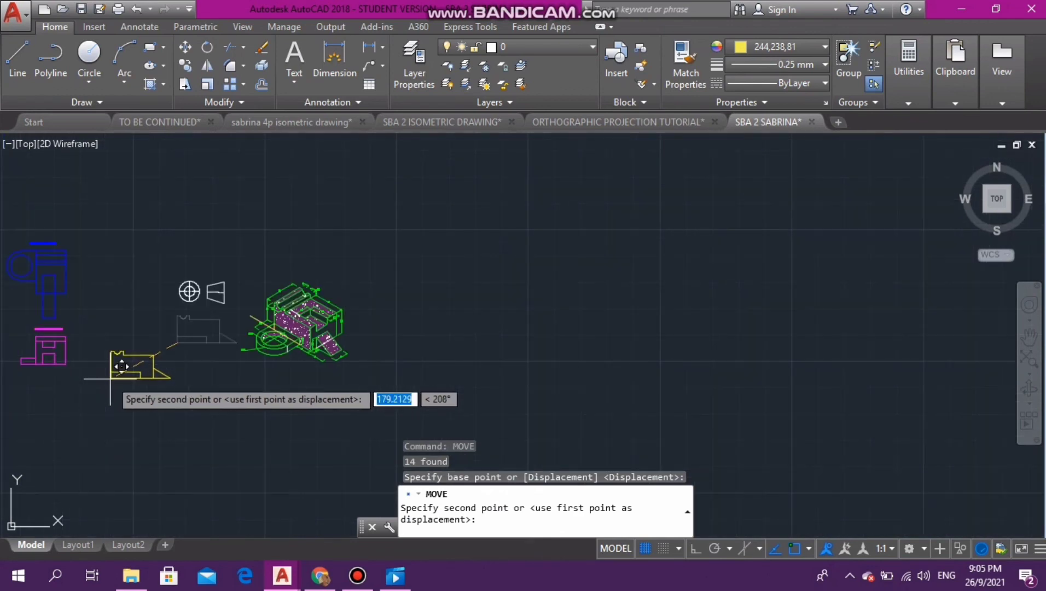
click(88, 353)
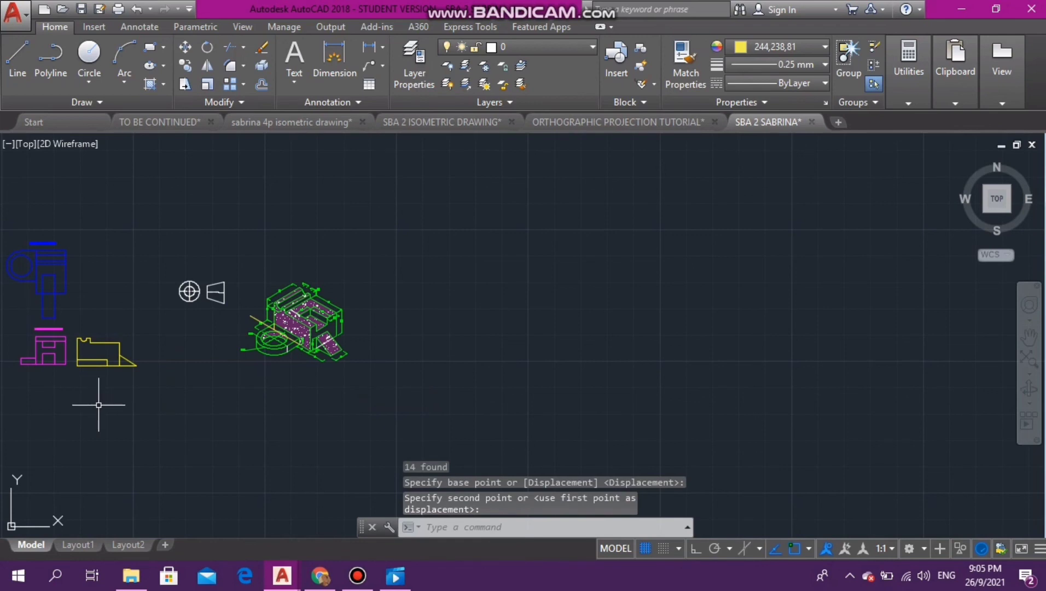
- With ortho on, draw a horizontal guide line from the front view's lower-right corner past the yellow view's left edge
scroll(98, 405, down, 1)
scroll(61, 388, up, 6)
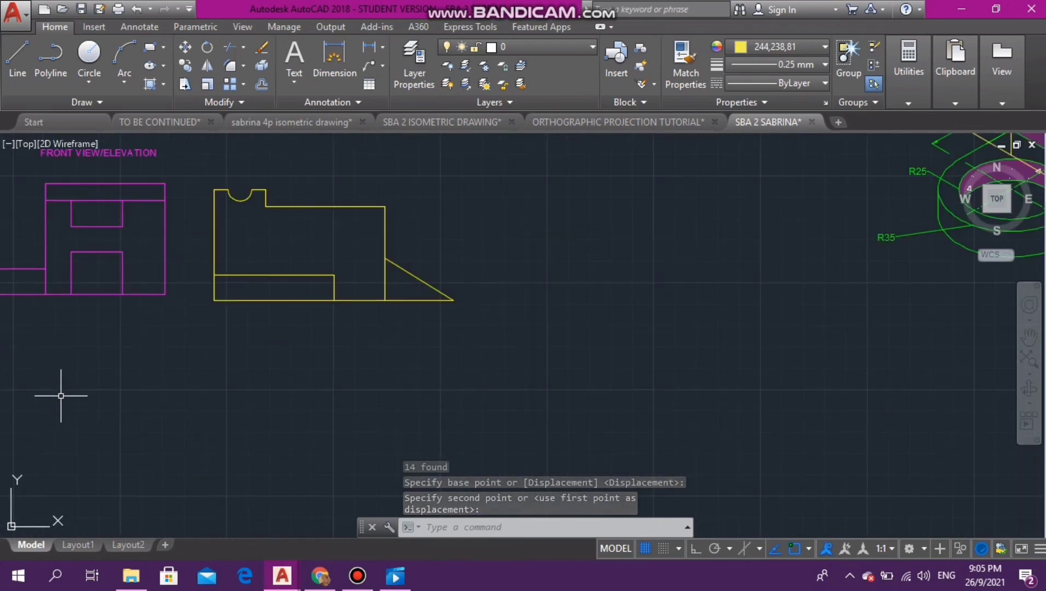
scroll(61, 395, down, 3)
scroll(33, 299, up, 3)
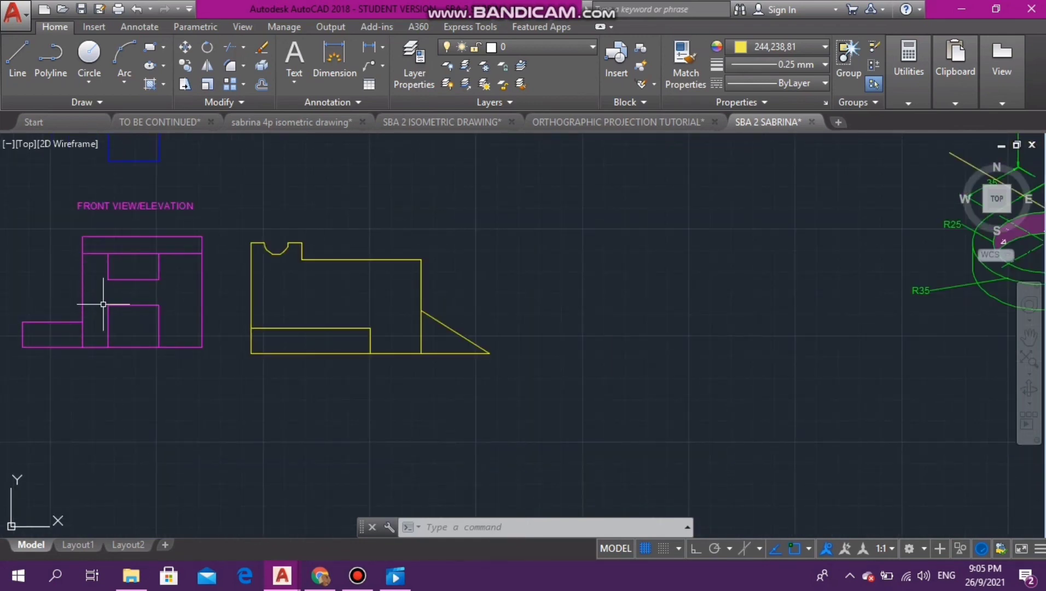
click(17, 54)
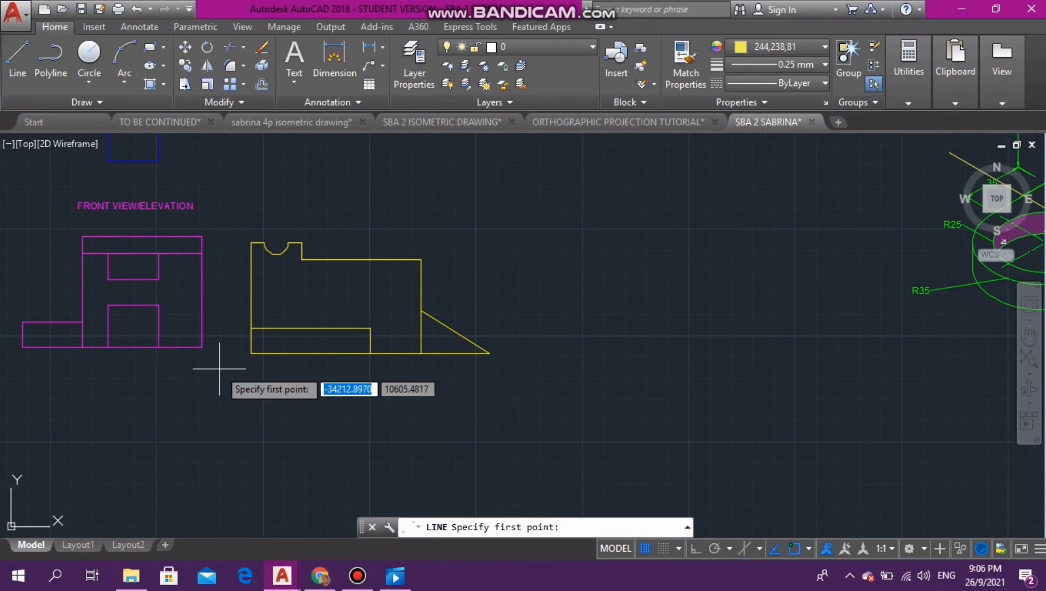
click(202, 346)
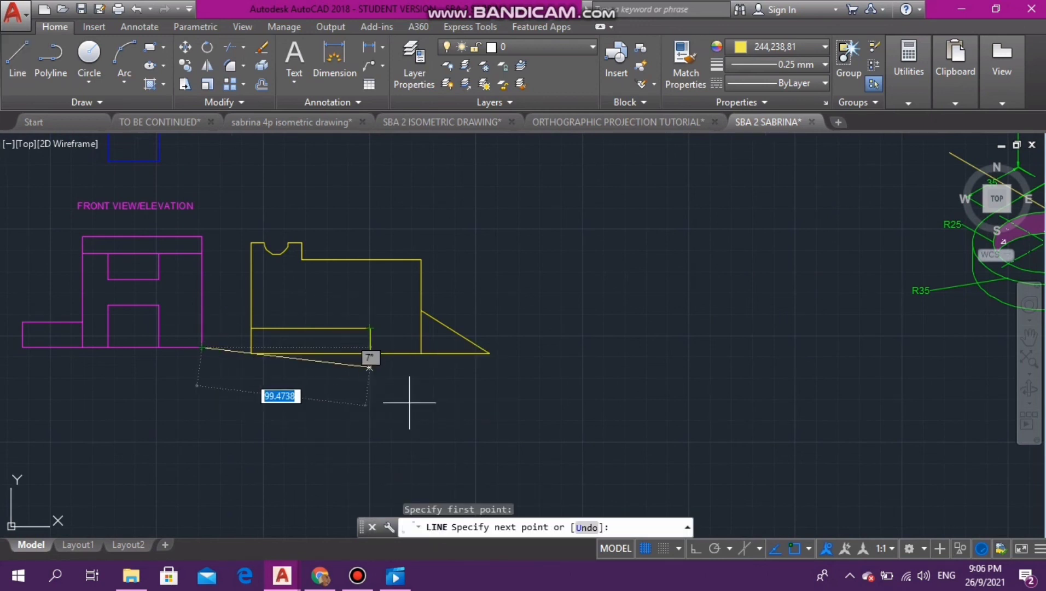
click(695, 548)
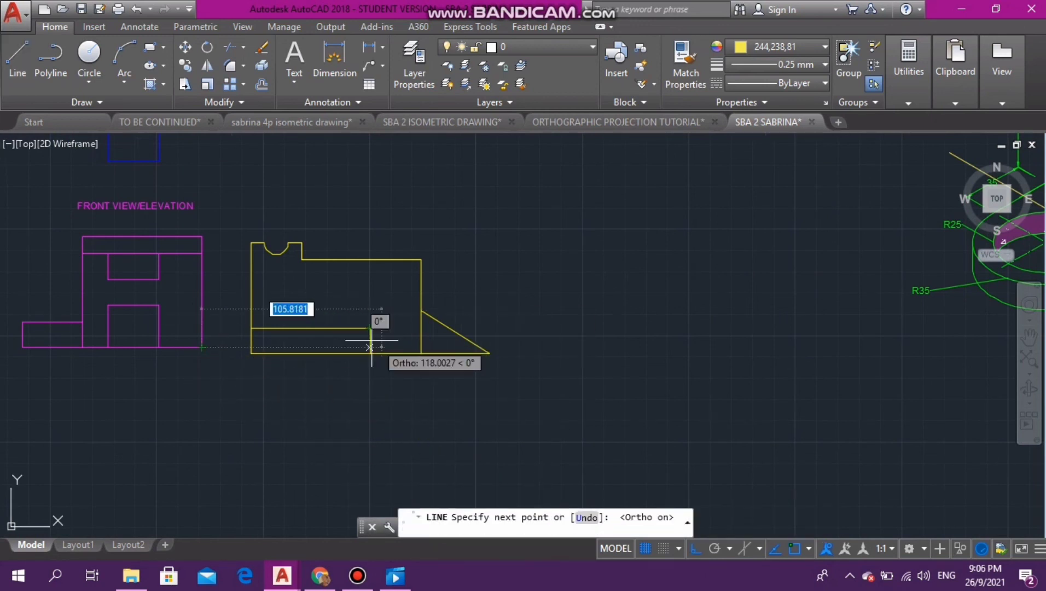
click(251, 347)
key(Escape)
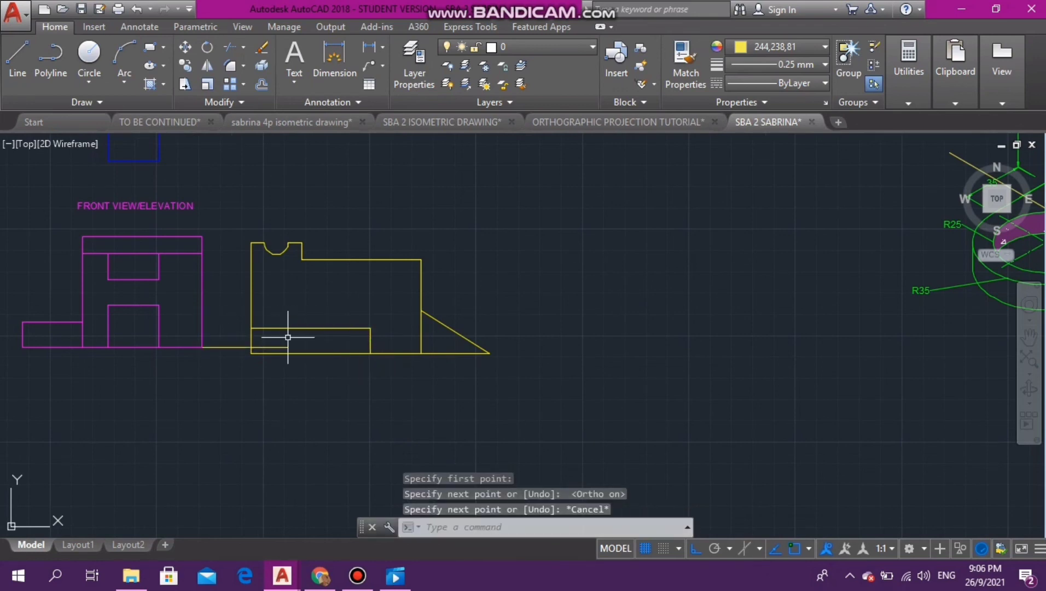
scroll(268, 365, up, 5)
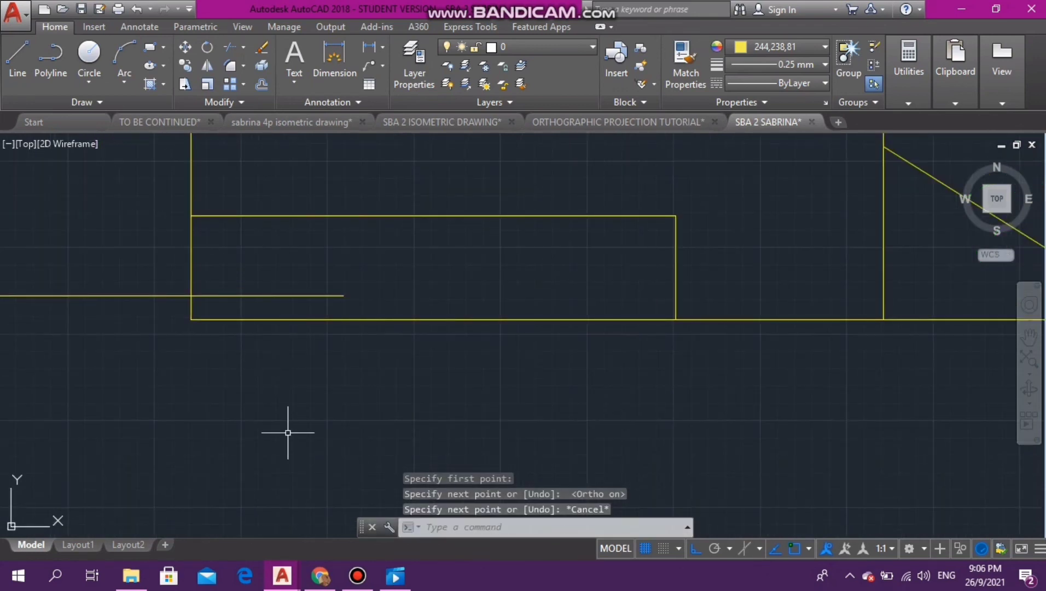
scroll(288, 432, down, 4)
click(221, 195)
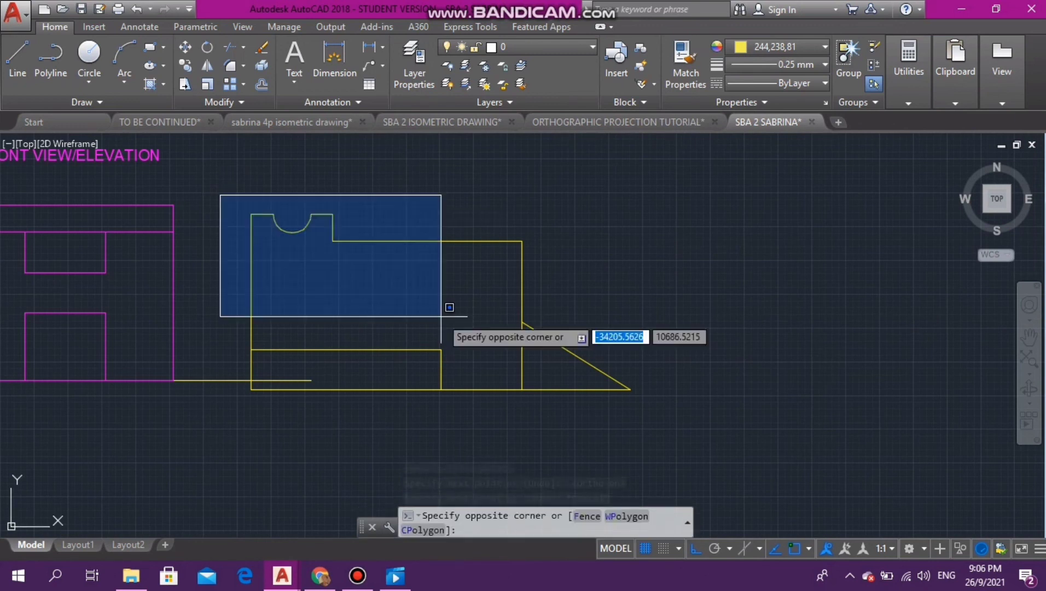
click(654, 463)
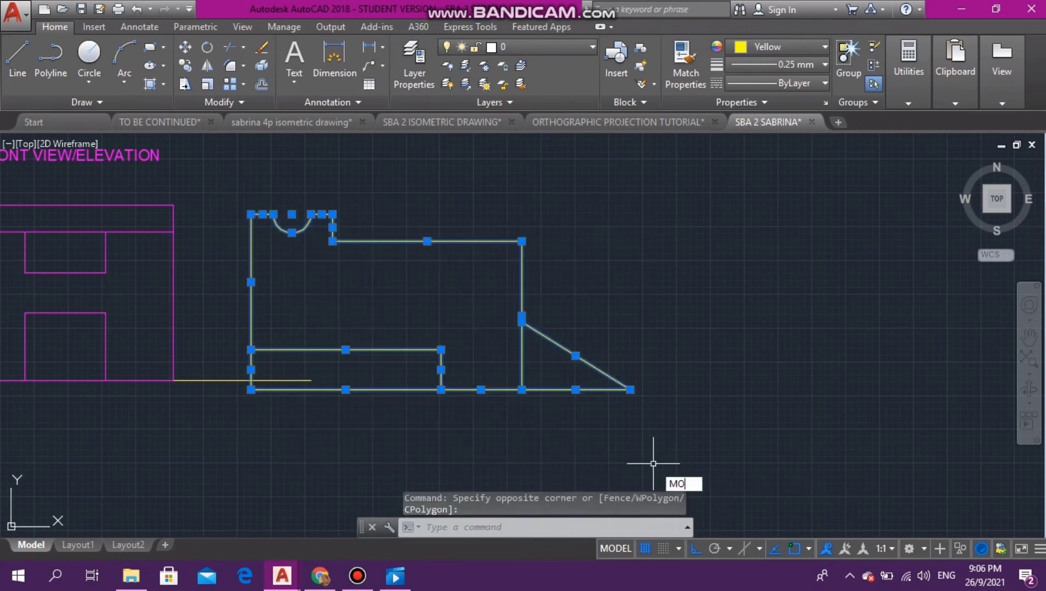
key(Return)
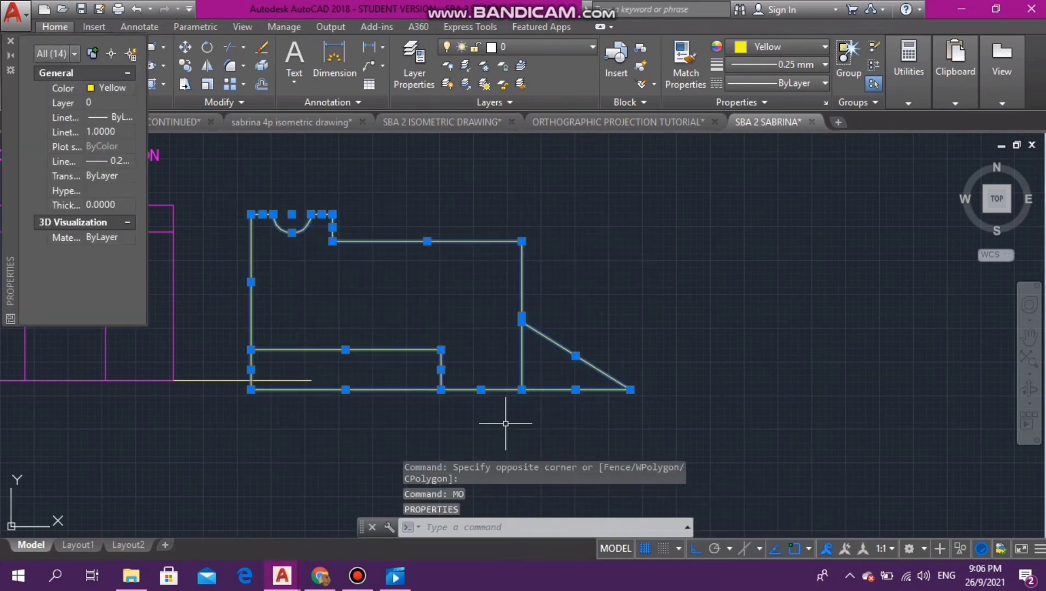
key(Escape)
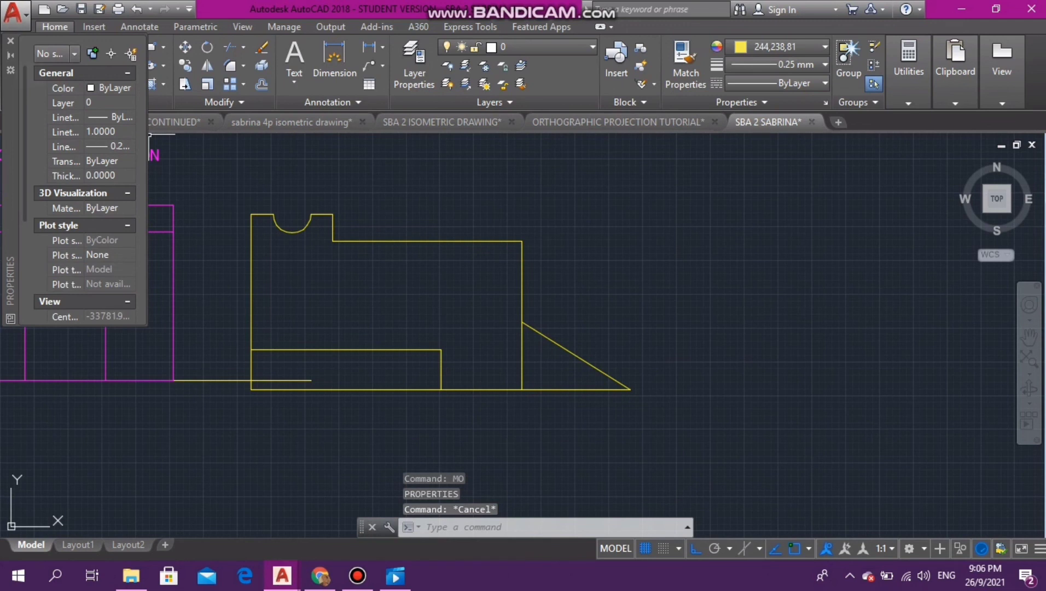
click(11, 41)
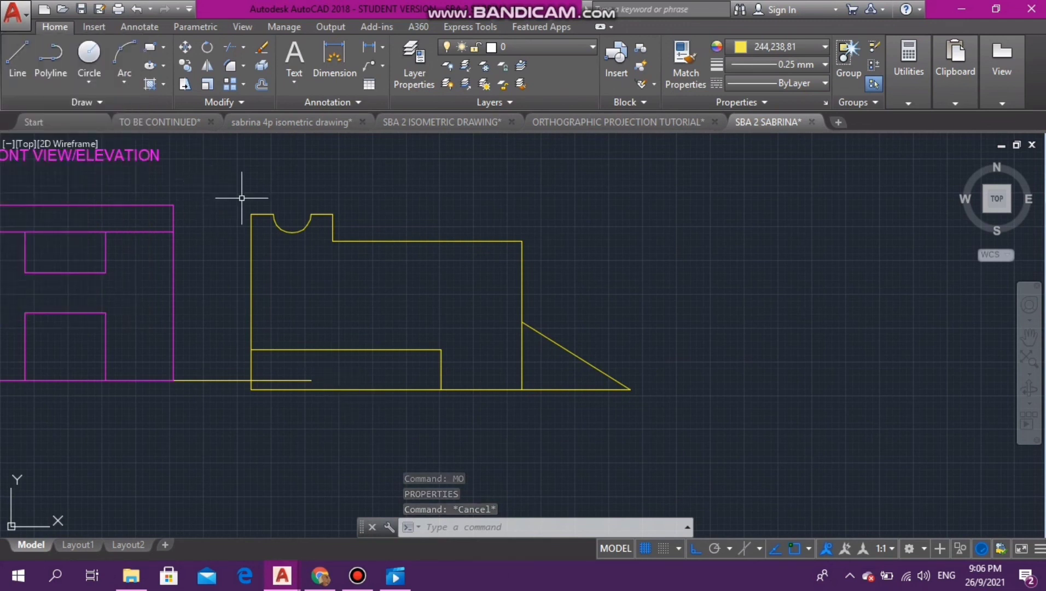
- Move the whole yellow side view by its lower-left corner straight up onto the horizontal guide line, level with the front view's base
click(213, 181)
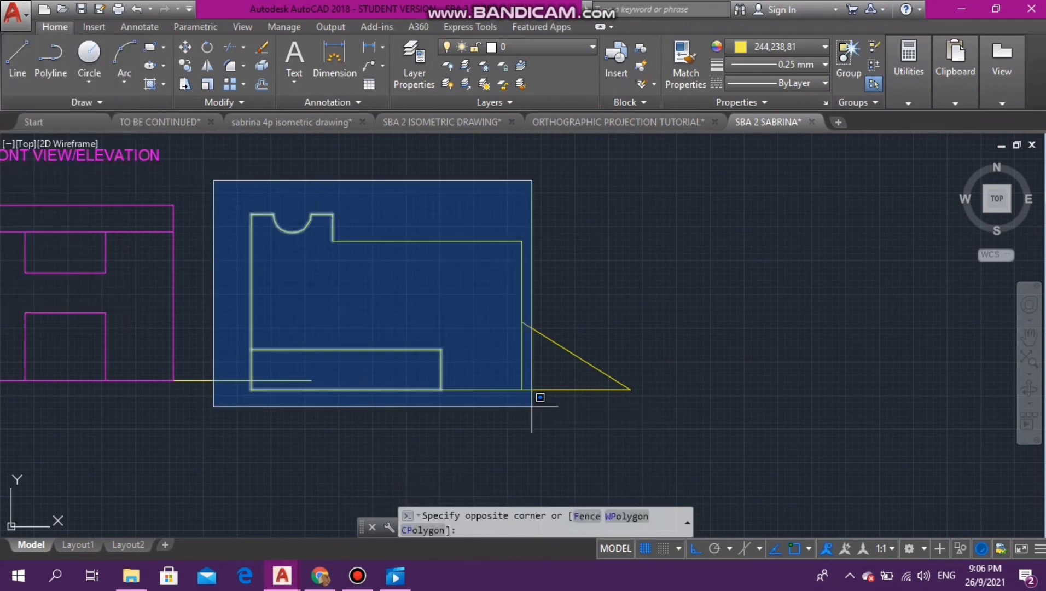
click(699, 456)
text(MO)
key(Down)
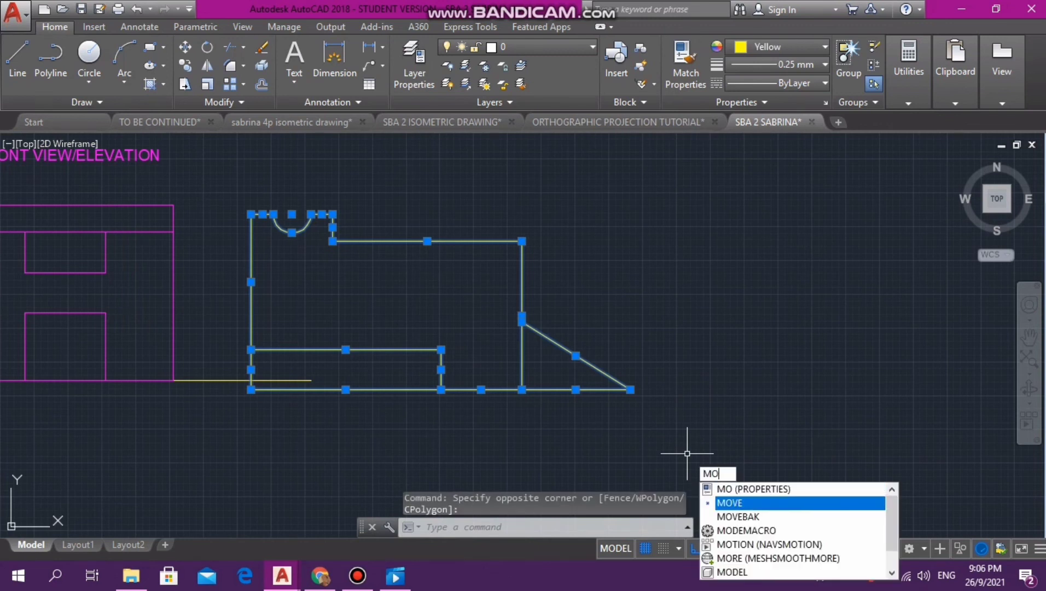
key(Return)
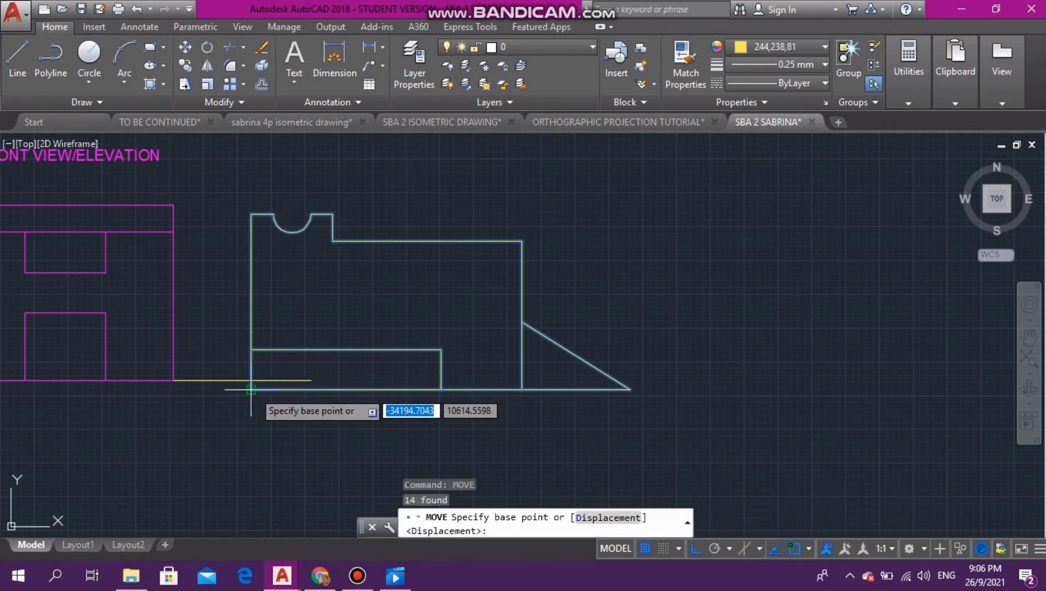
click(251, 387)
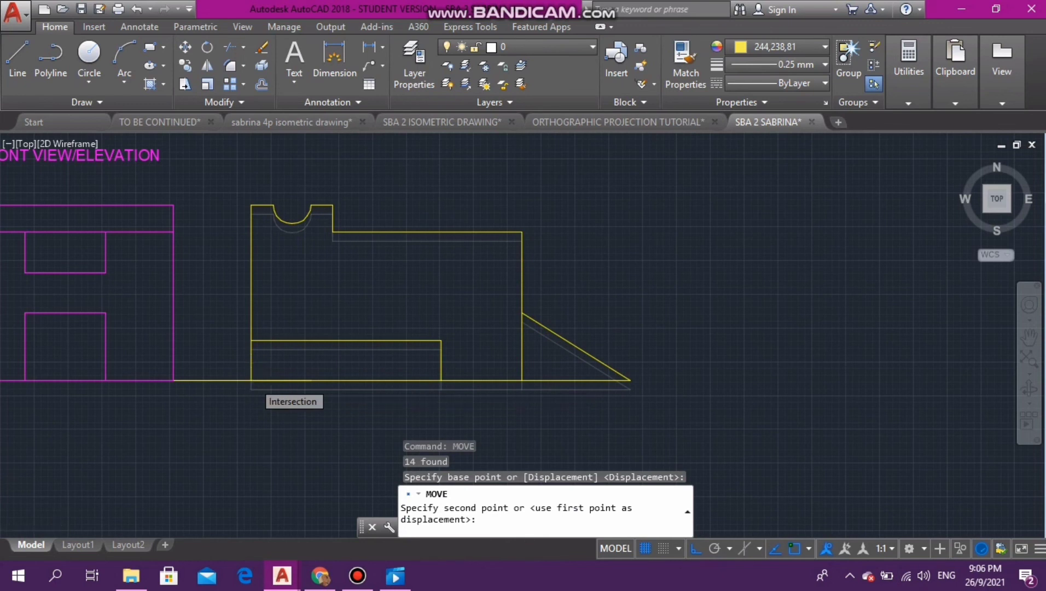
scroll(262, 367, up, 6)
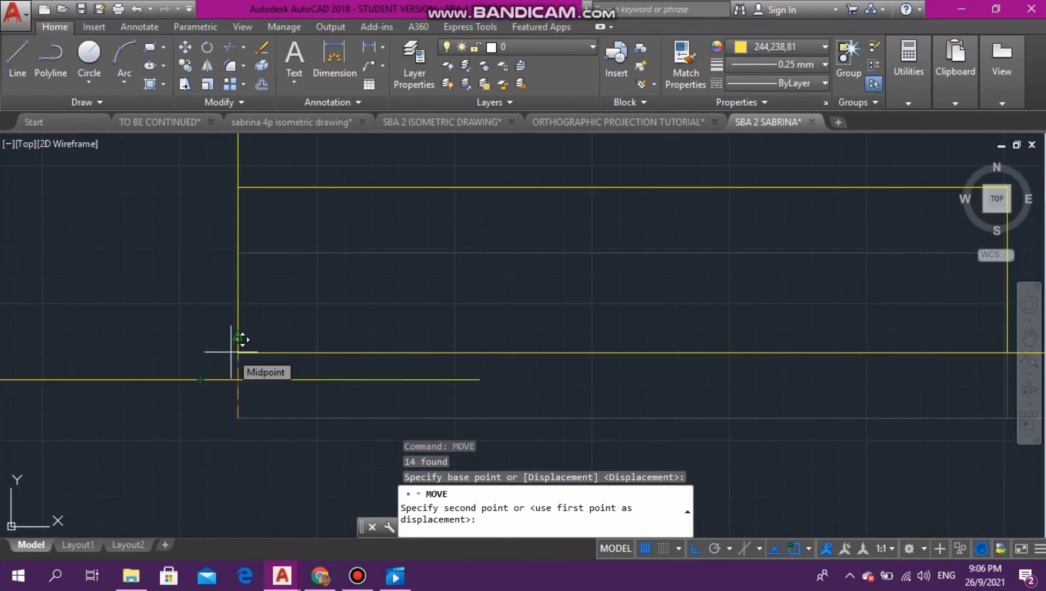
click(239, 378)
- Delete the horizontal guide line between the magenta front view and the yellow side view
scroll(327, 435, down, 6)
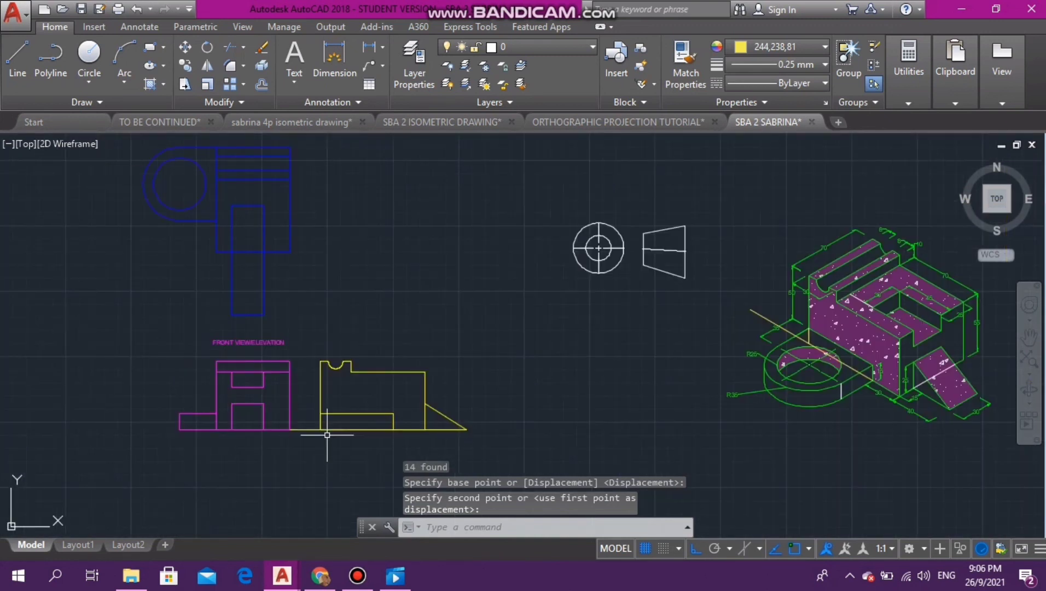
click(308, 430)
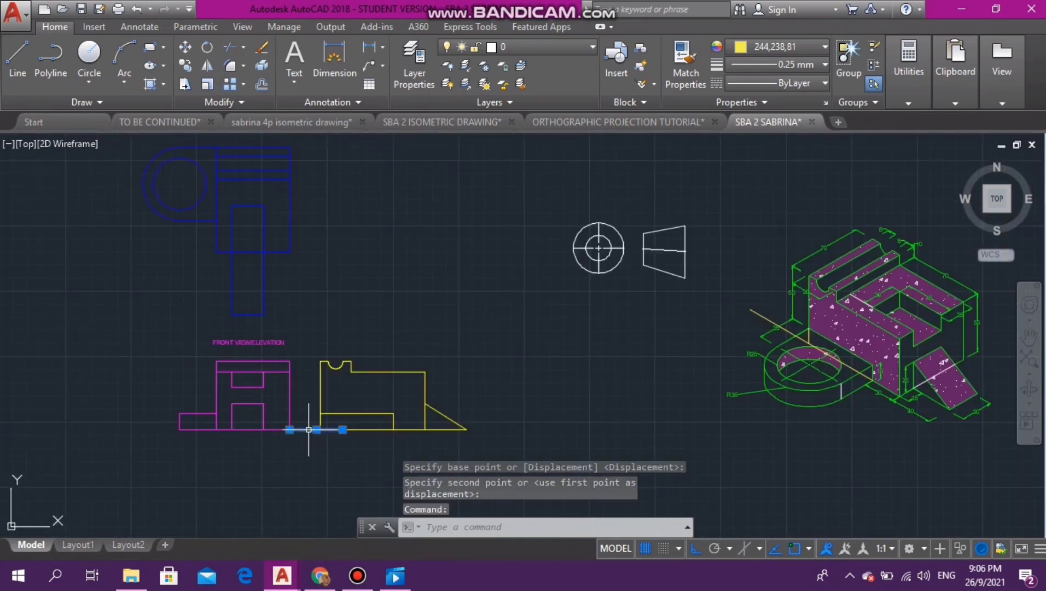
key(Delete)
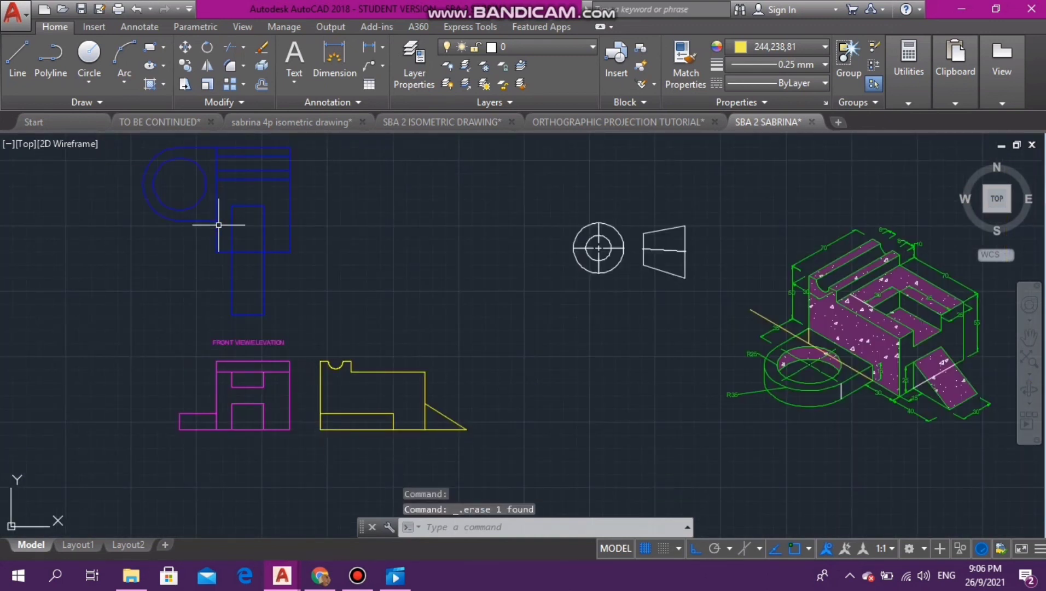
- Start a multiline text box just above the yellow side view and set its text height to 4
click(140, 27)
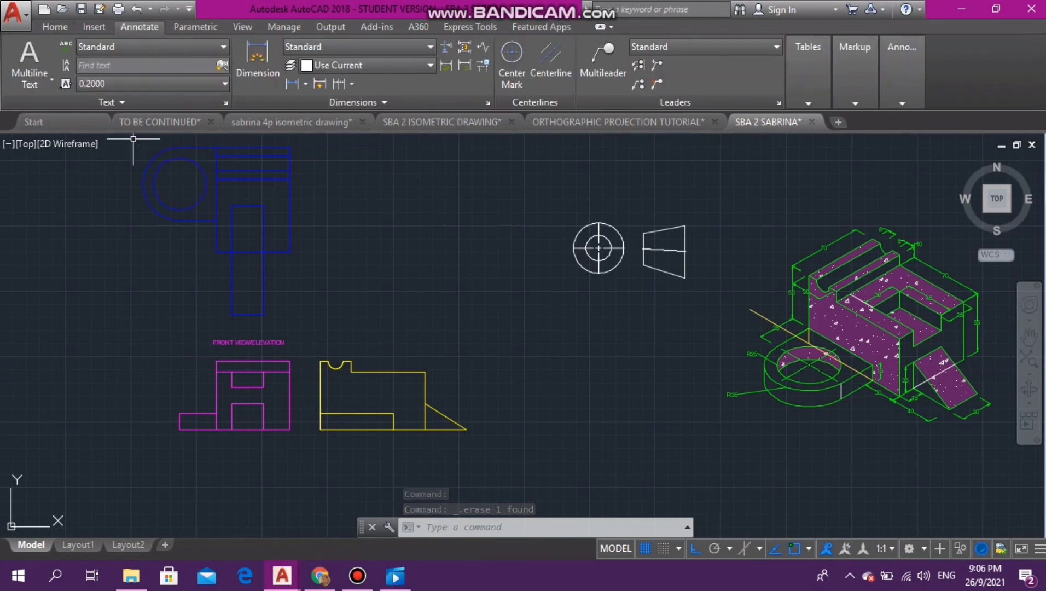
click(30, 60)
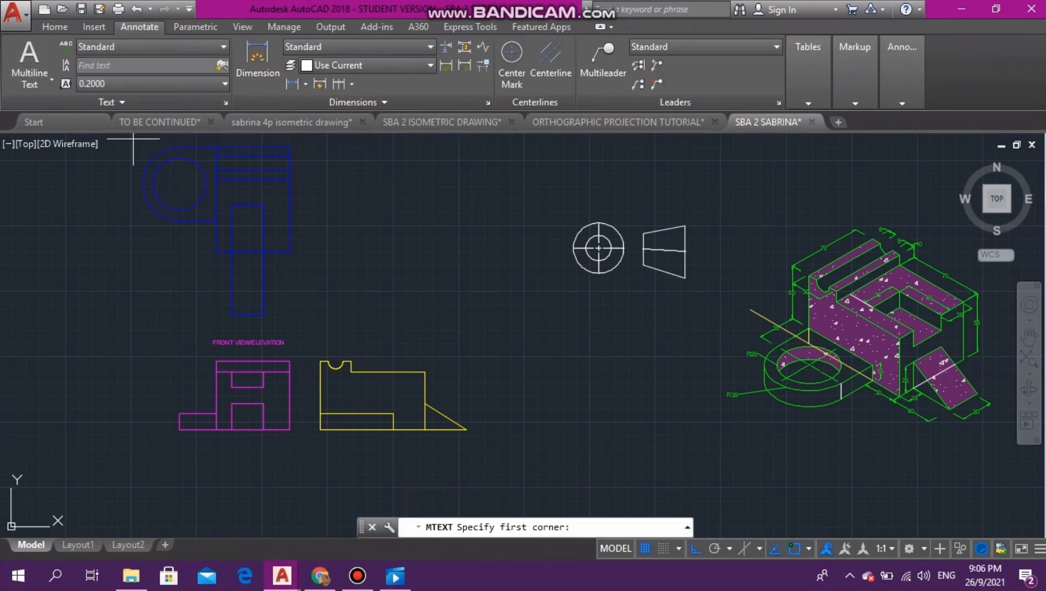
click(322, 335)
click(419, 343)
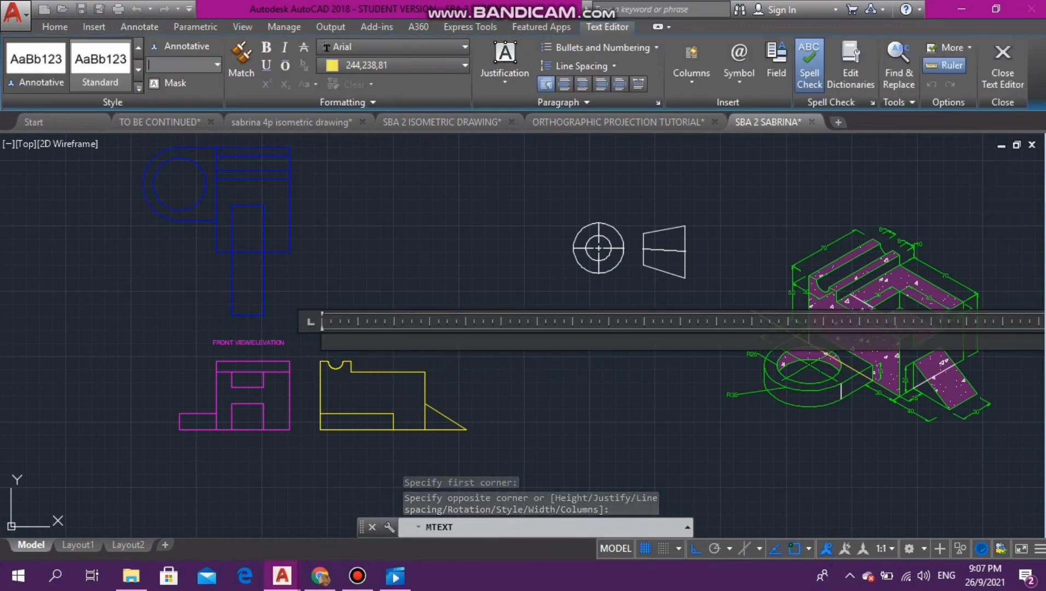
text(4)
key(Return)
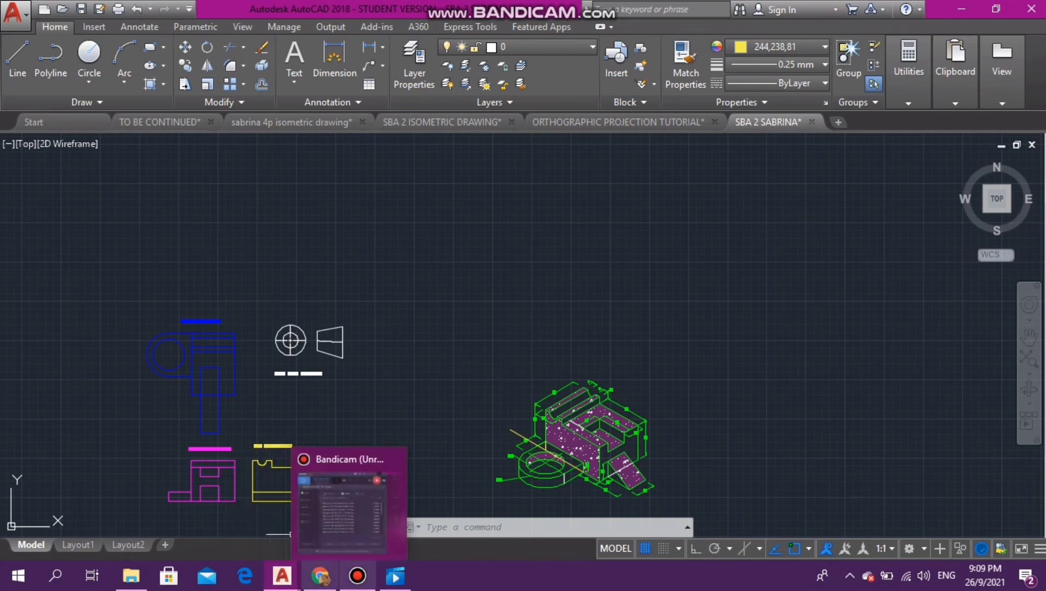
mouse_move(320, 576)
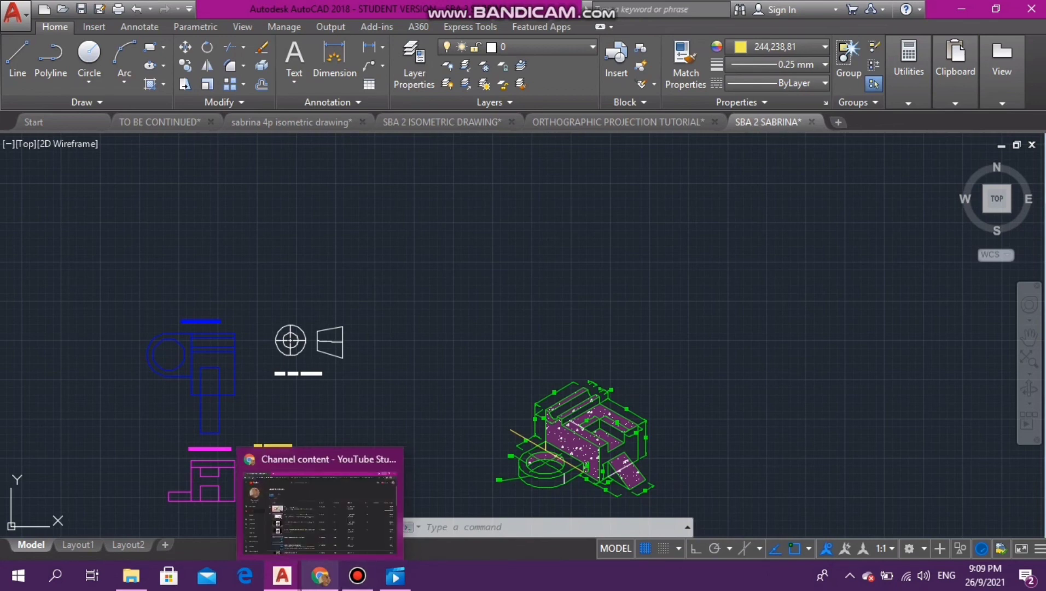
mouse_move(357, 575)
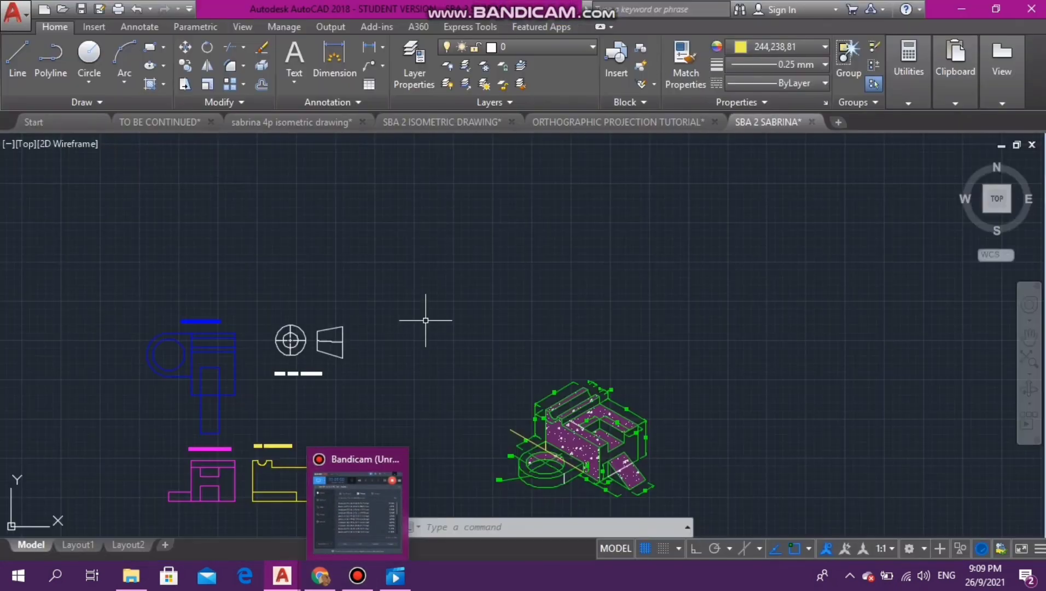